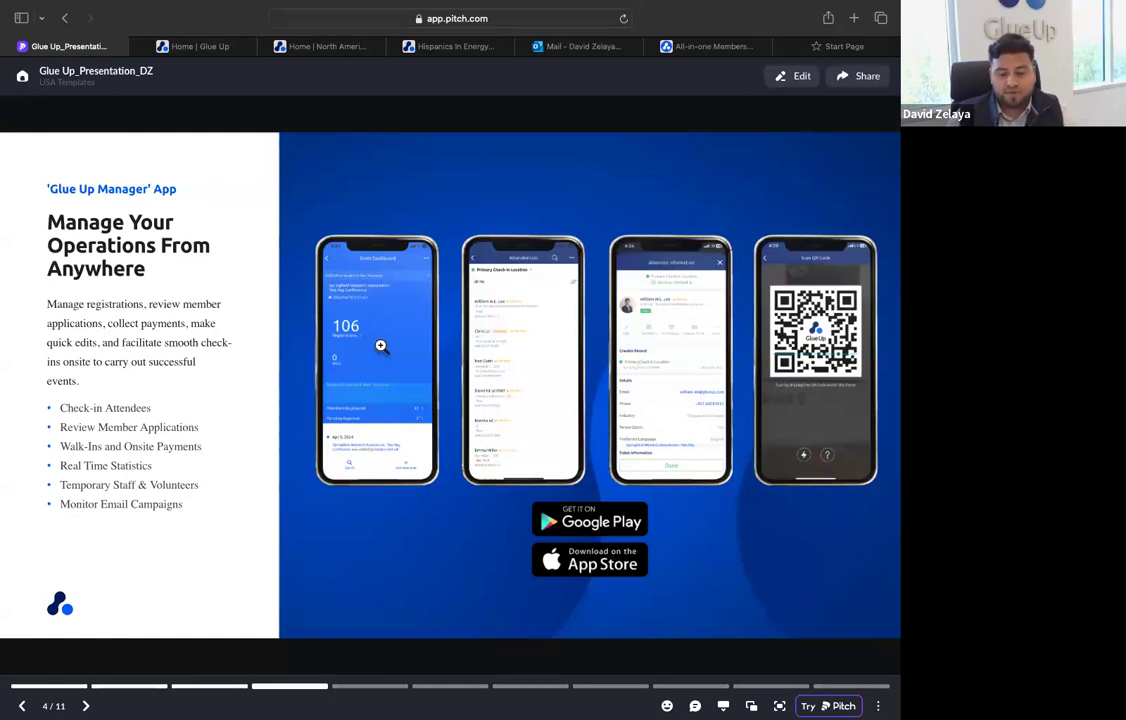
Advance to the My Glue Attendee App slide and switch to the Glue Up member portal to view a direct chat with a contact
key("Right")
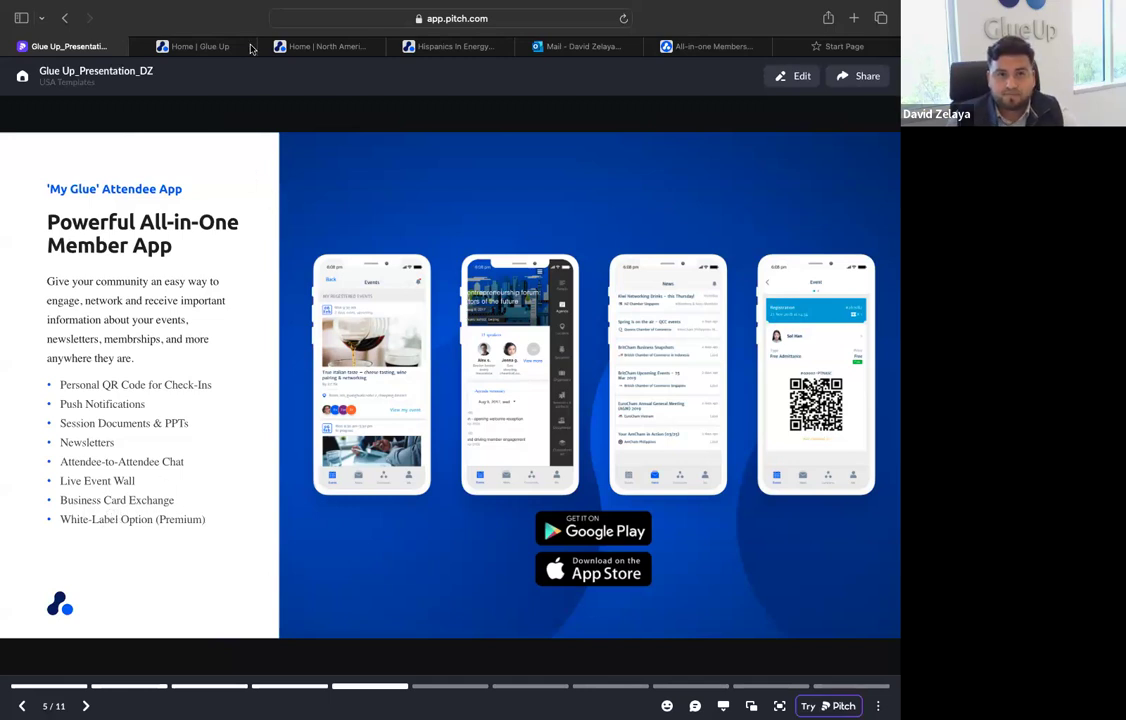
left_click(318, 46)
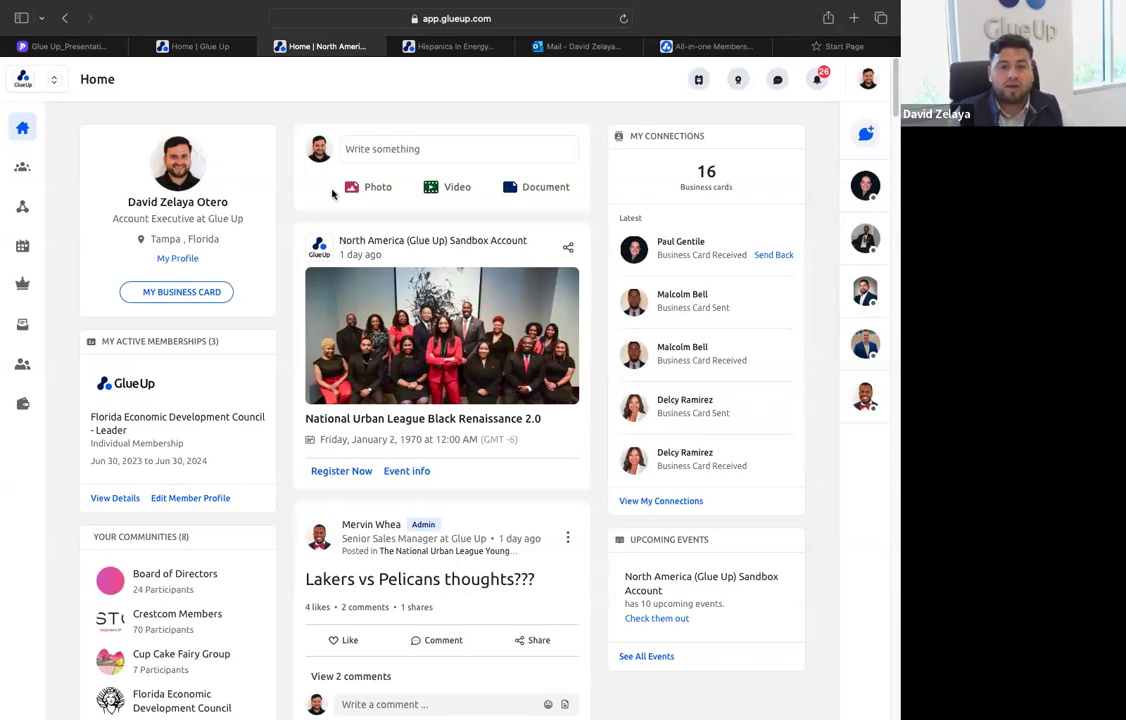
left_click(864, 402)
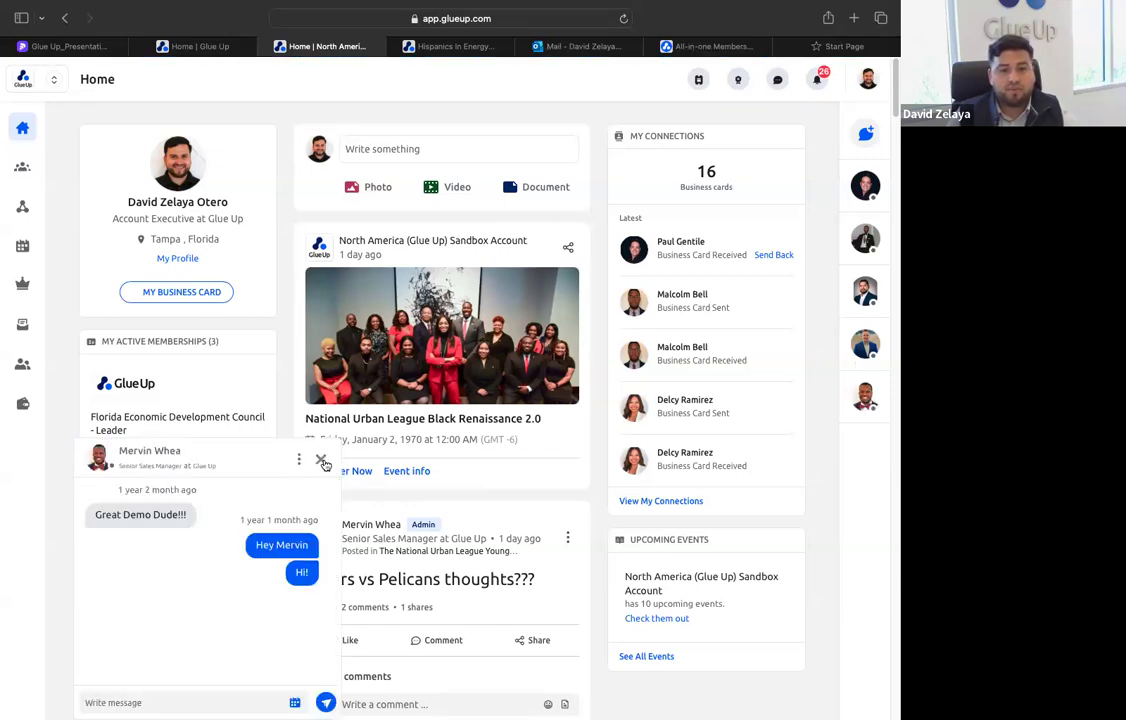
left_click(321, 461)
Try mentioning a member with "@" in a new Board of Directors community post and discard the draft
left_click(390, 148)
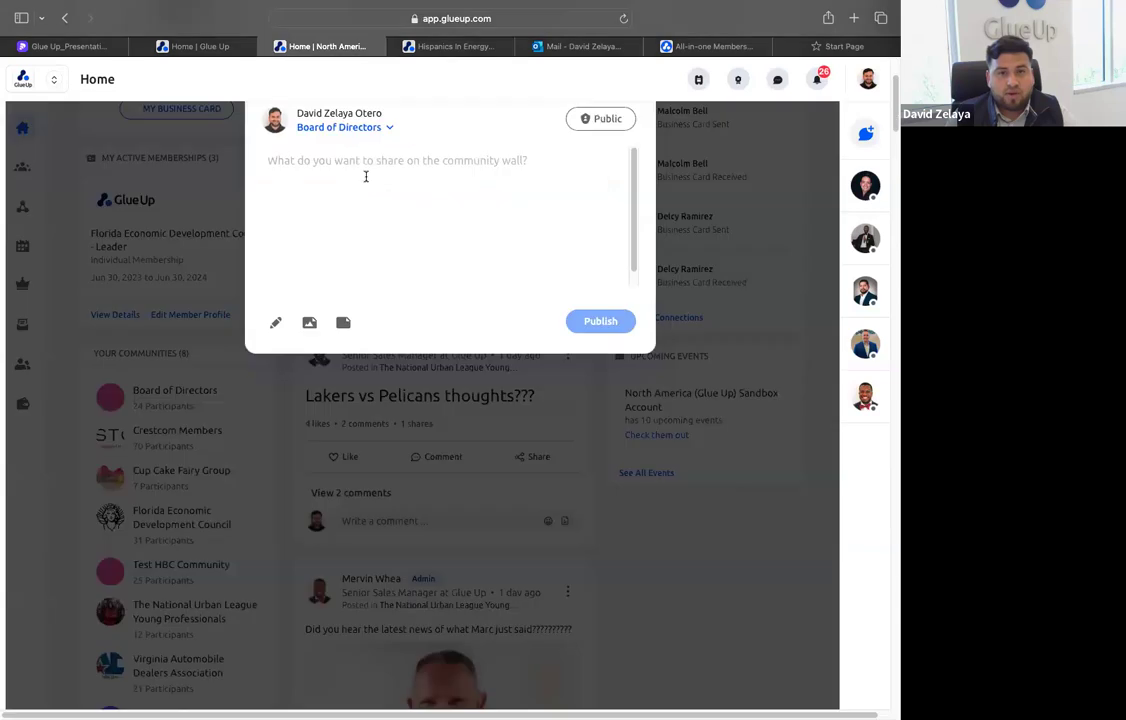
type("@")
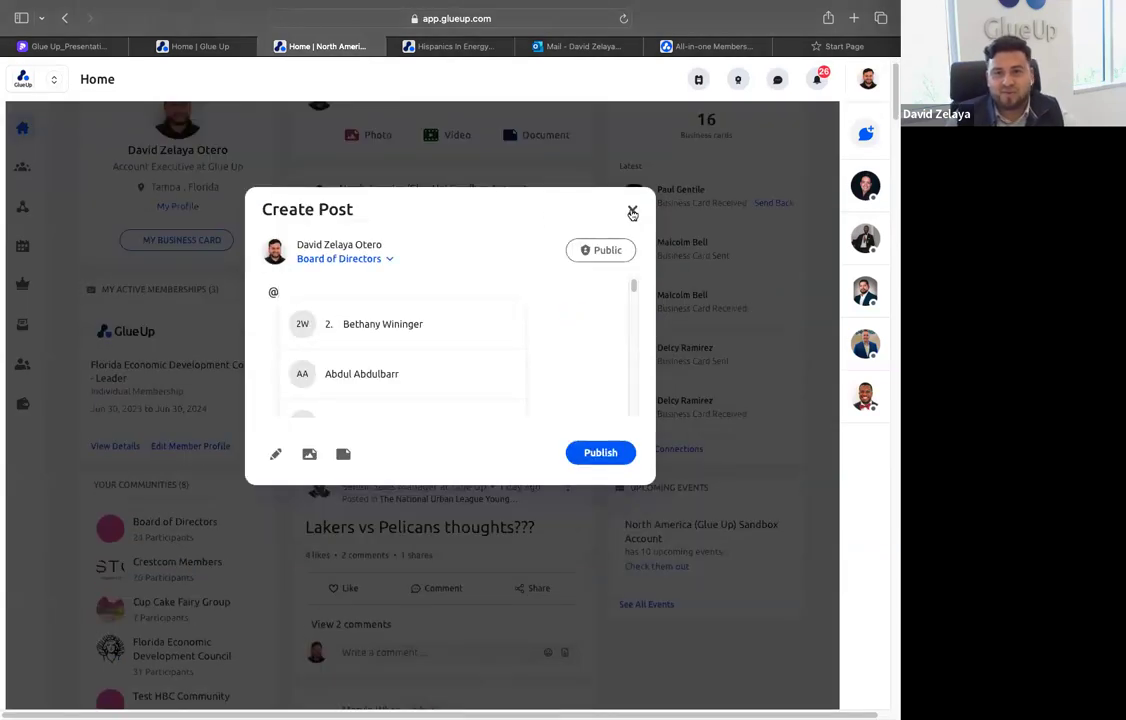
left_click(632, 212)
Like the "Lakers vs Pelicans thoughts???" post in the home feed
scroll(471, 188, "down", 2)
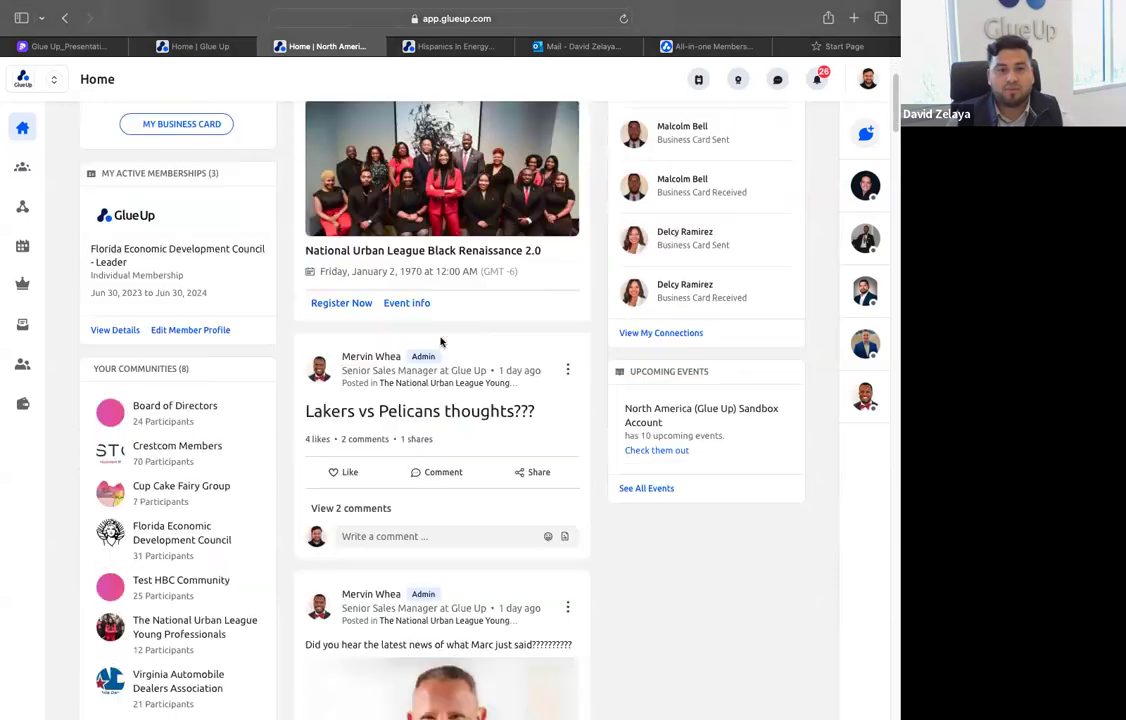
scroll(360, 367, "down", 3)
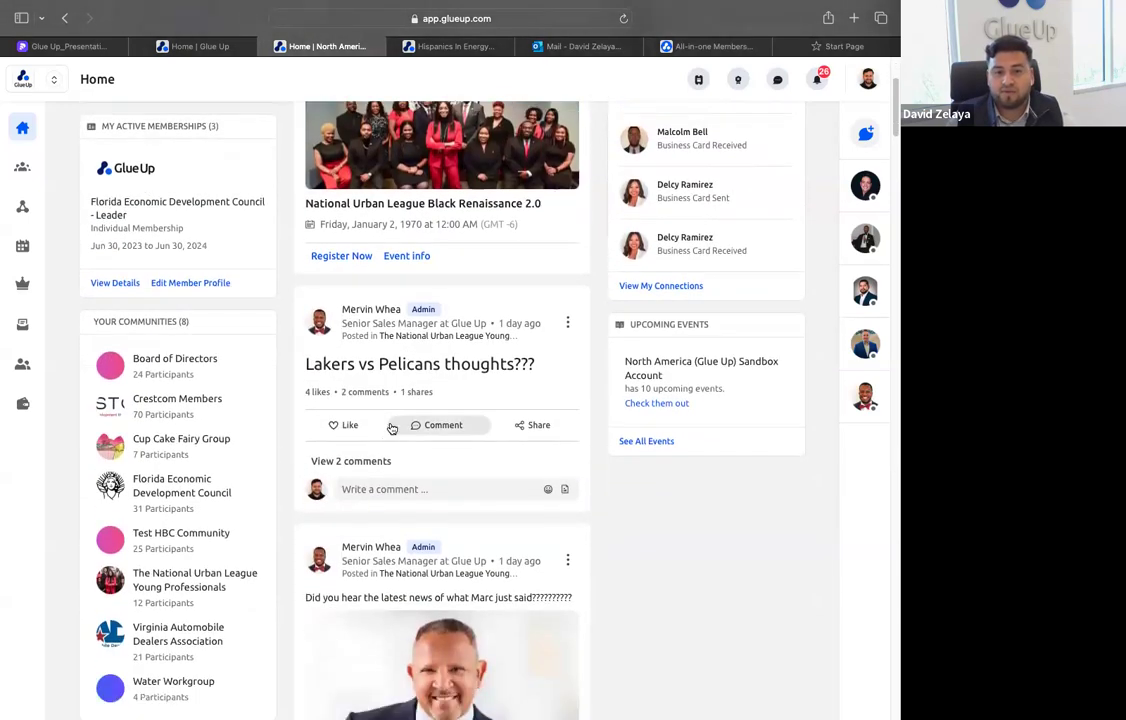
left_click(352, 372)
scroll(427, 433, "down", 5)
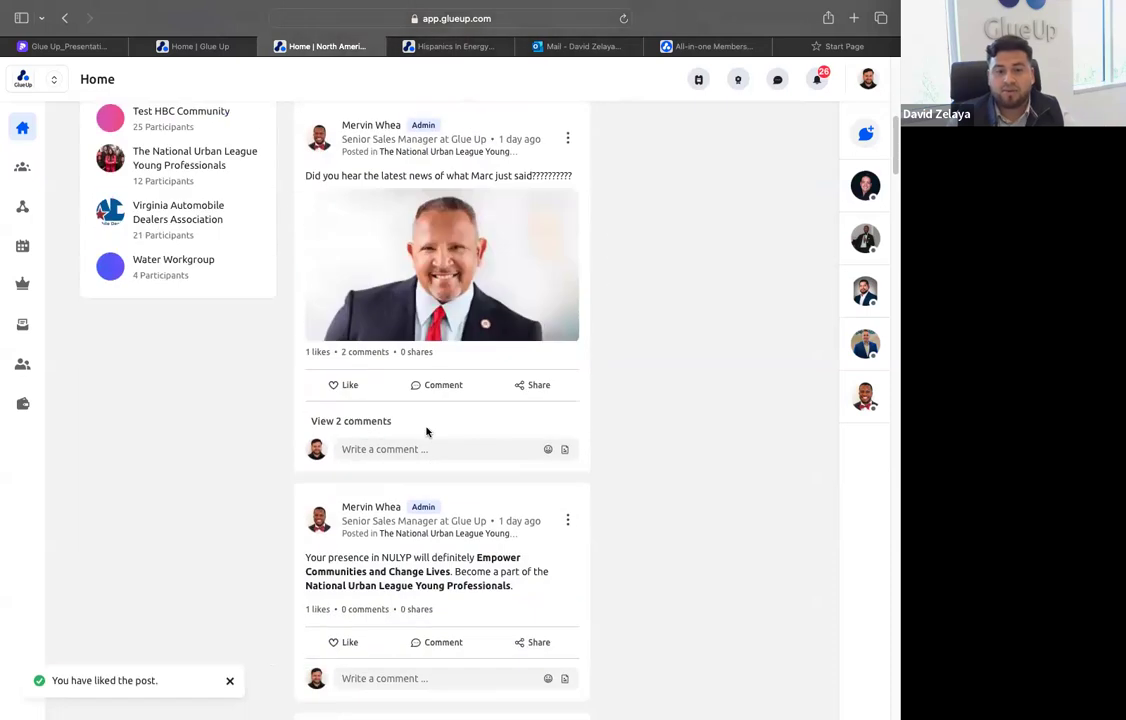
scroll(380, 420, "up", 5)
scroll(364, 415, "up", 5)
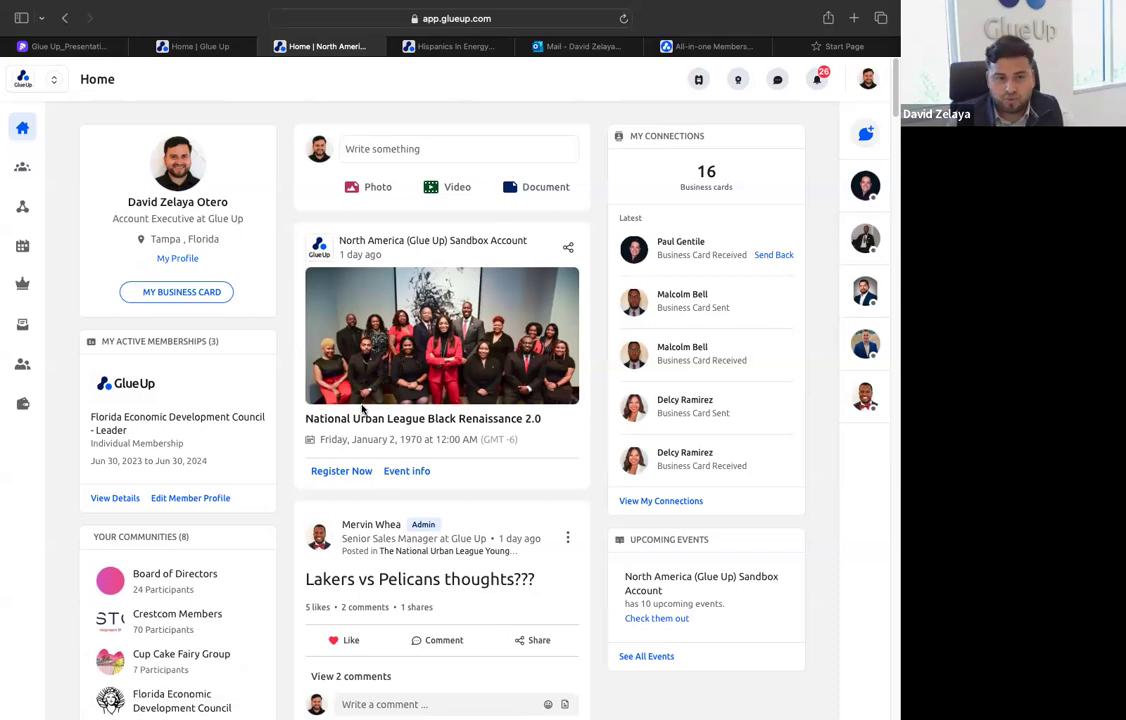
View the detailed company information for Glue Up in the Member Directory
scroll(363, 408, "down", 5)
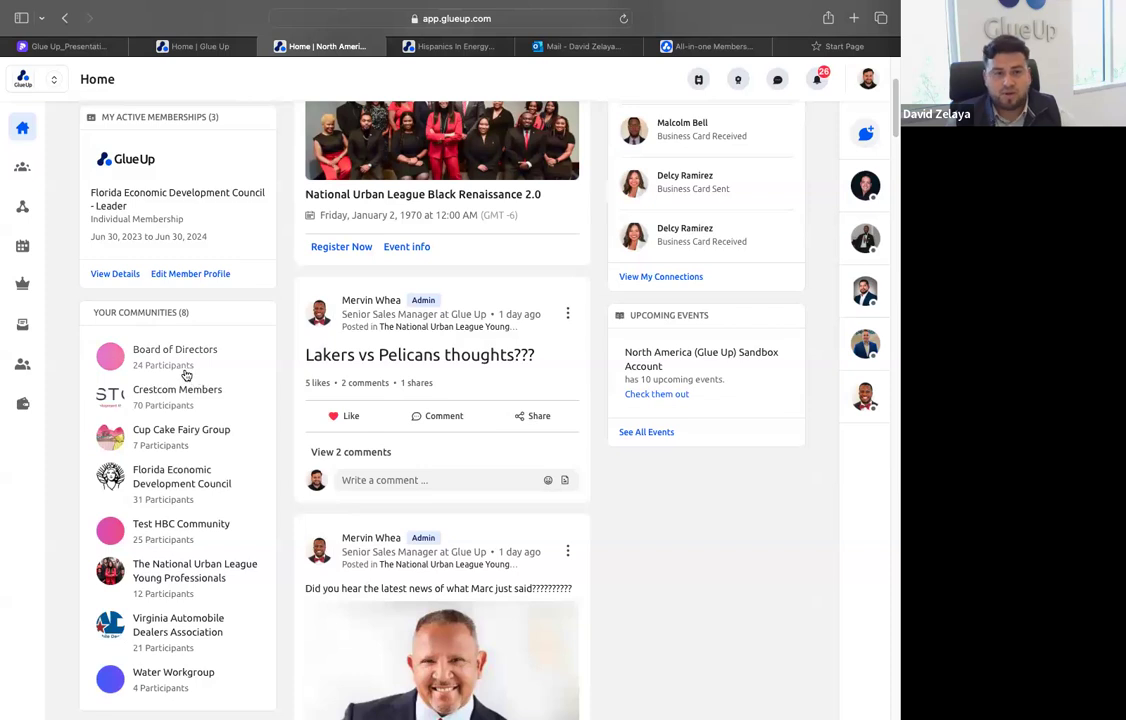
left_click(22, 166)
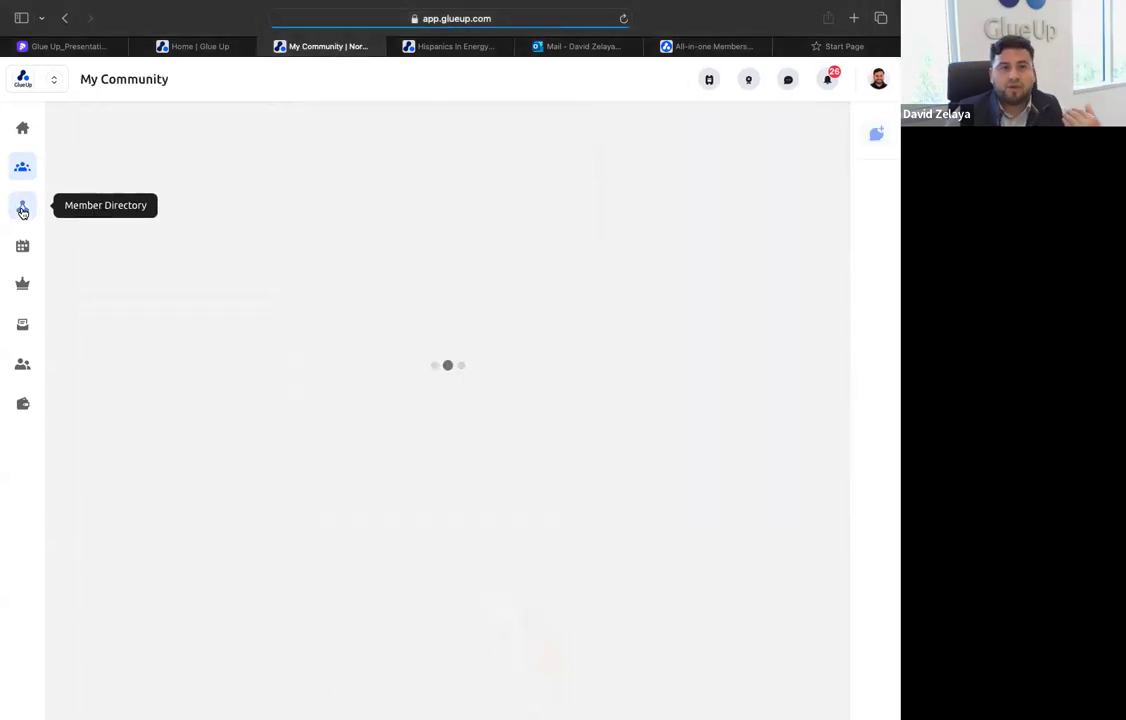
left_click(22, 208)
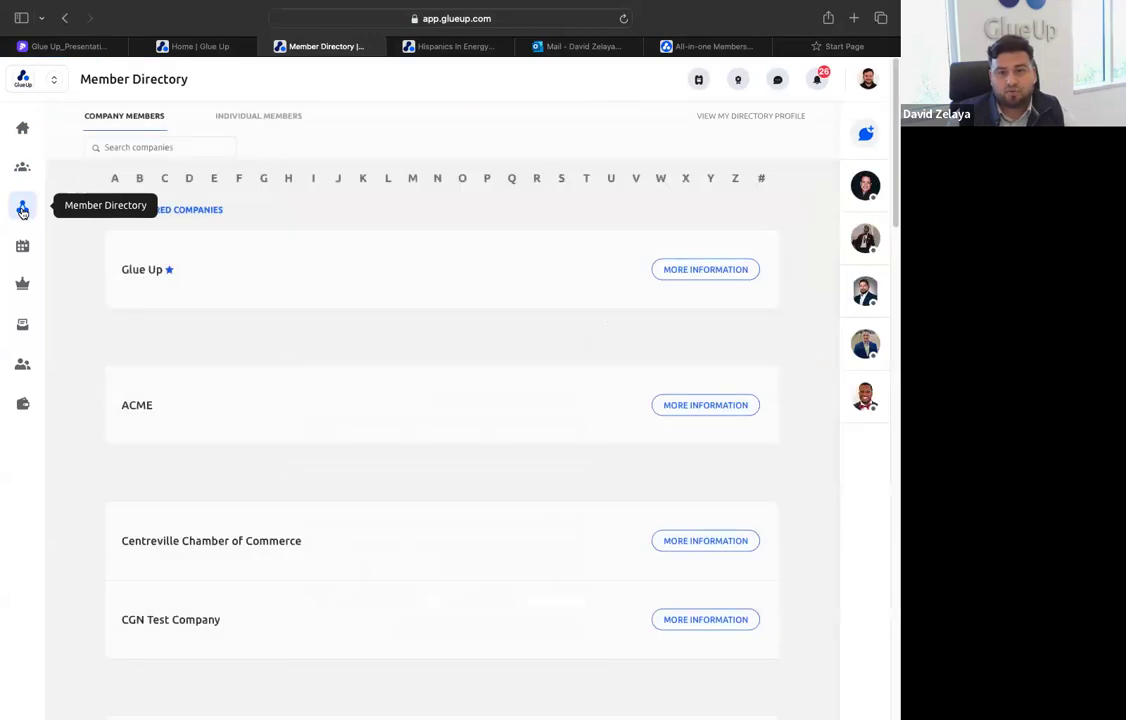
left_click(658, 271)
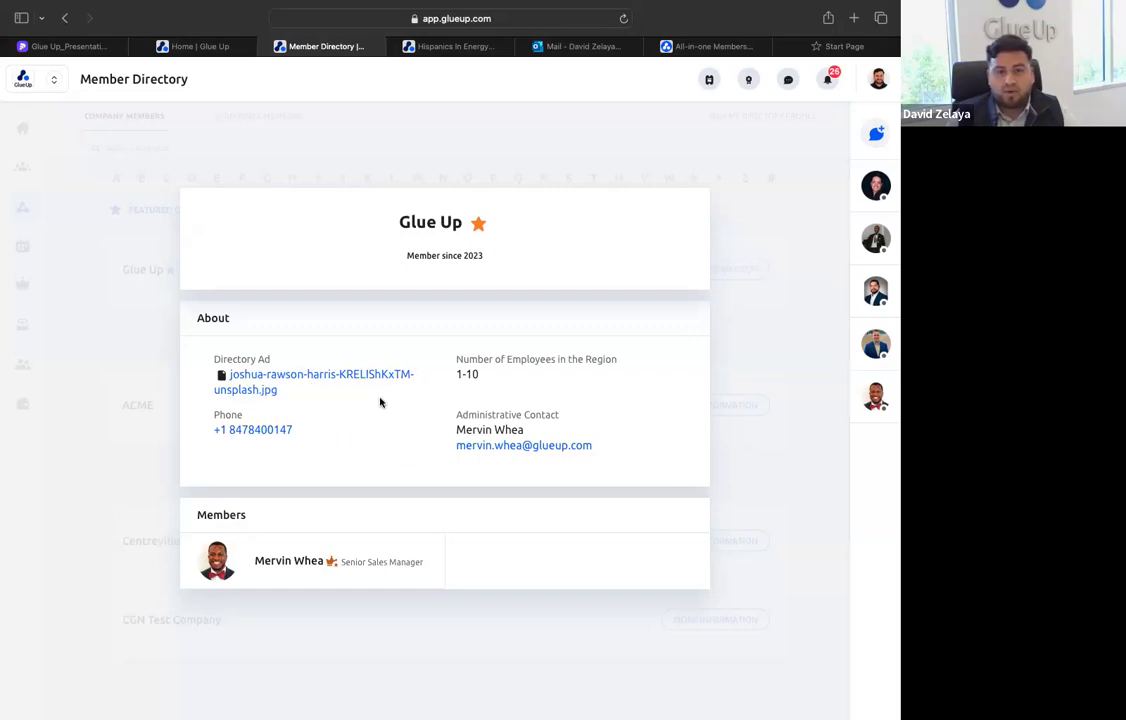
left_click(128, 320)
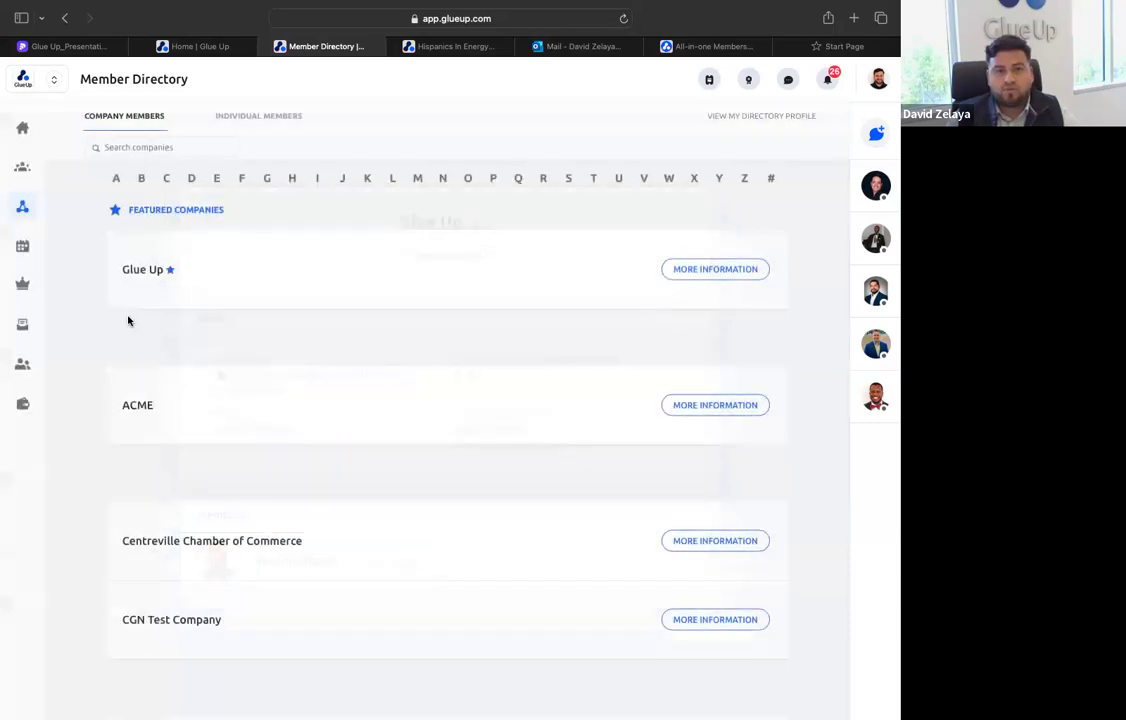
Browse the member's registered events, upcoming events and past events
left_click(27, 255)
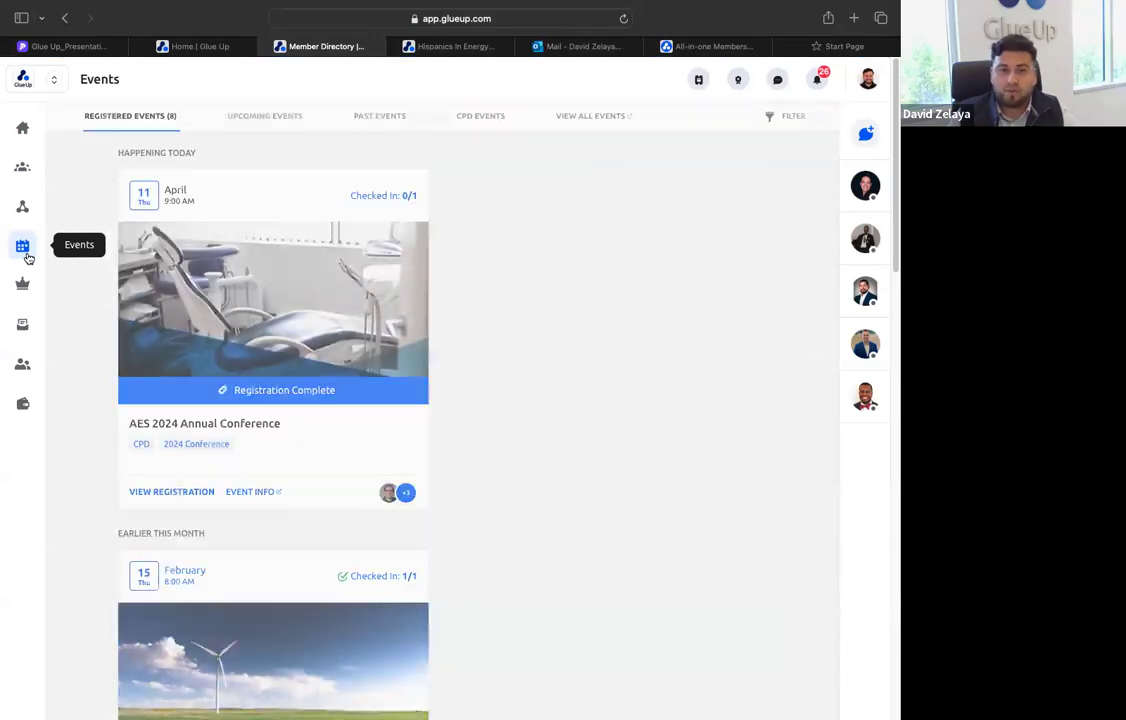
scroll(498, 383, "down", 5)
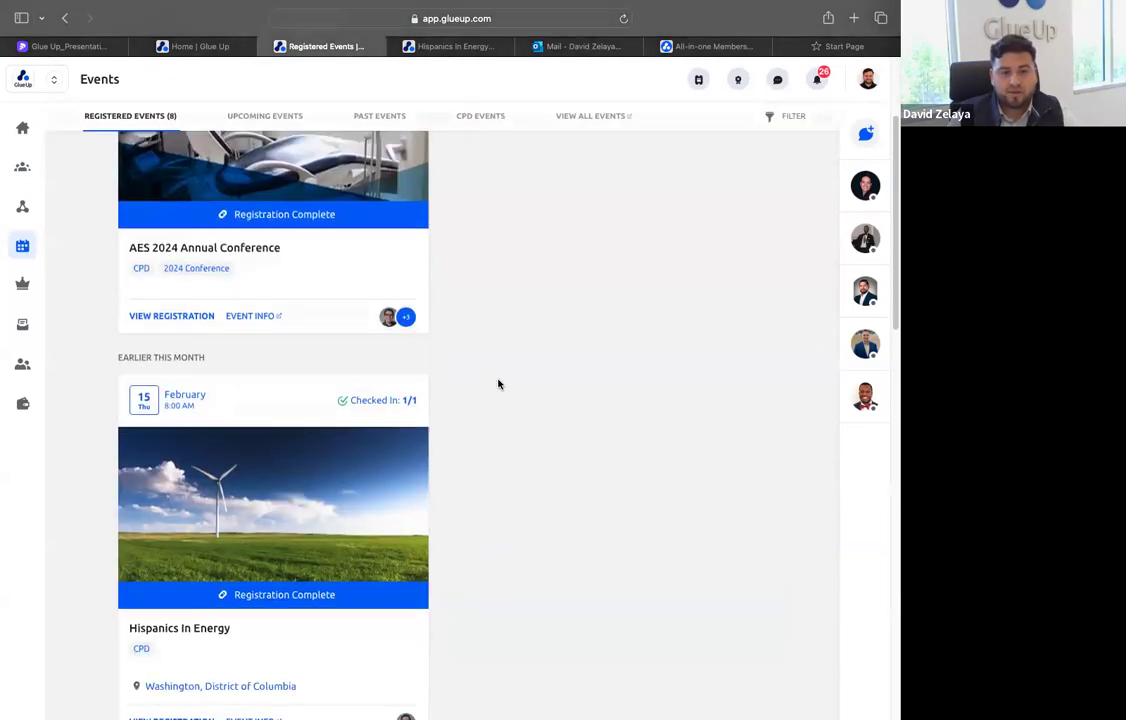
scroll(442, 360, "up", 4)
scroll(367, 349, "up", 2)
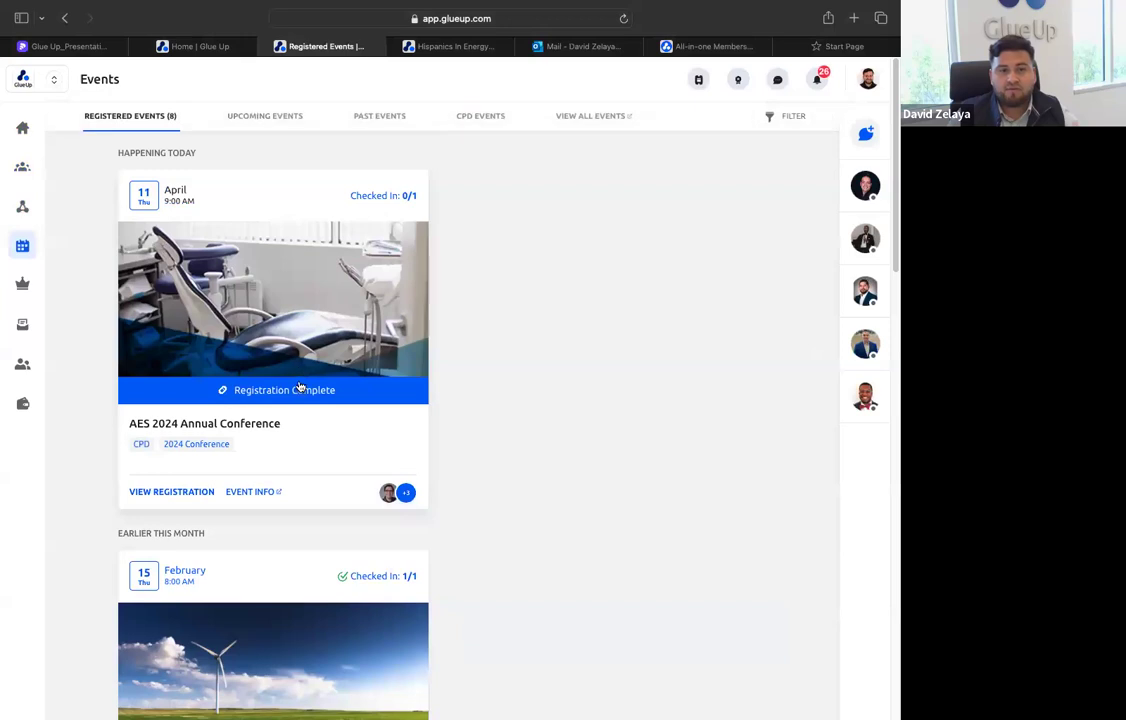
scroll(300, 387, "down", 6)
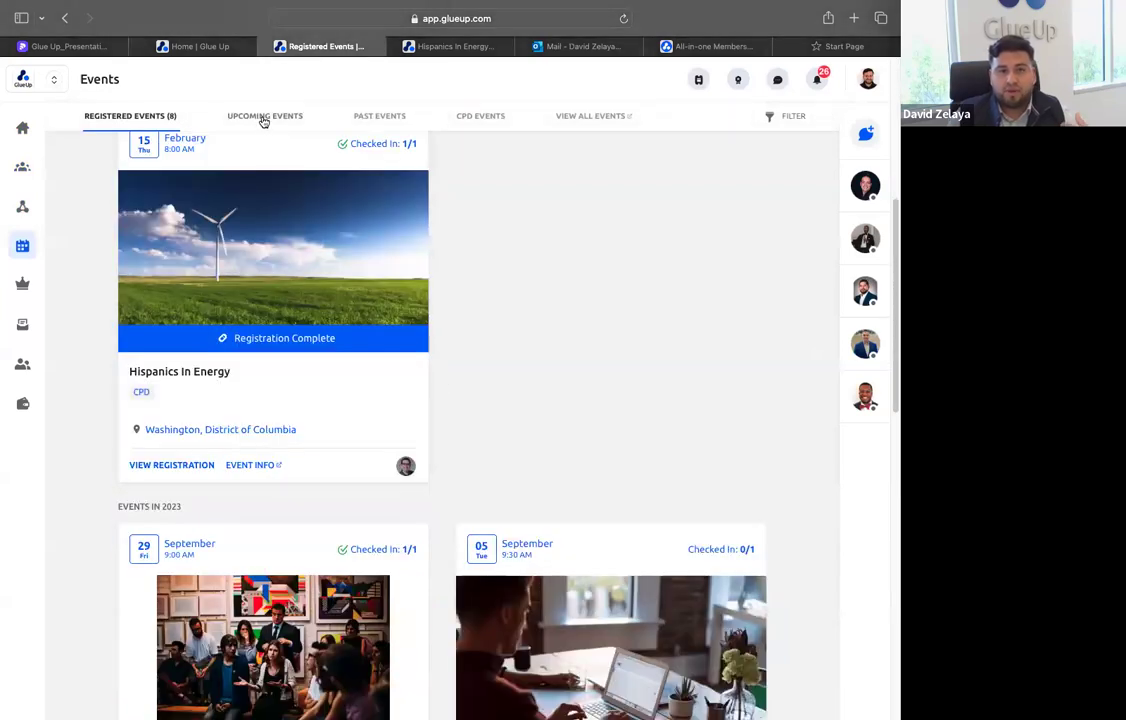
left_click(264, 117)
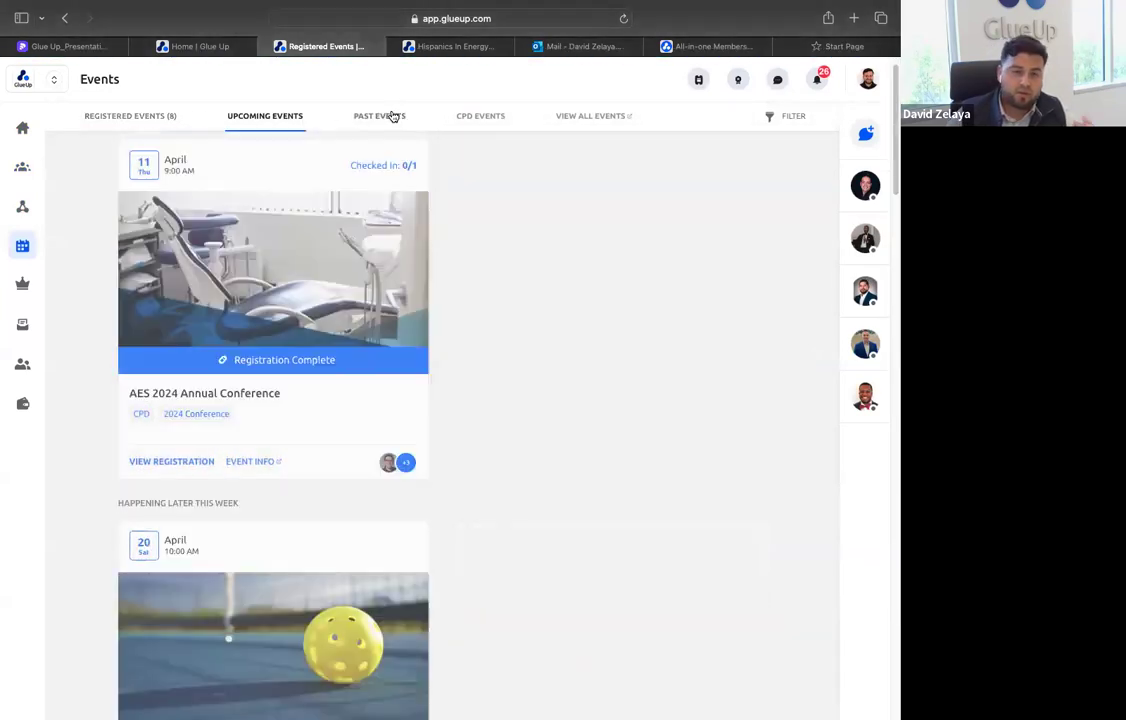
left_click(393, 117)
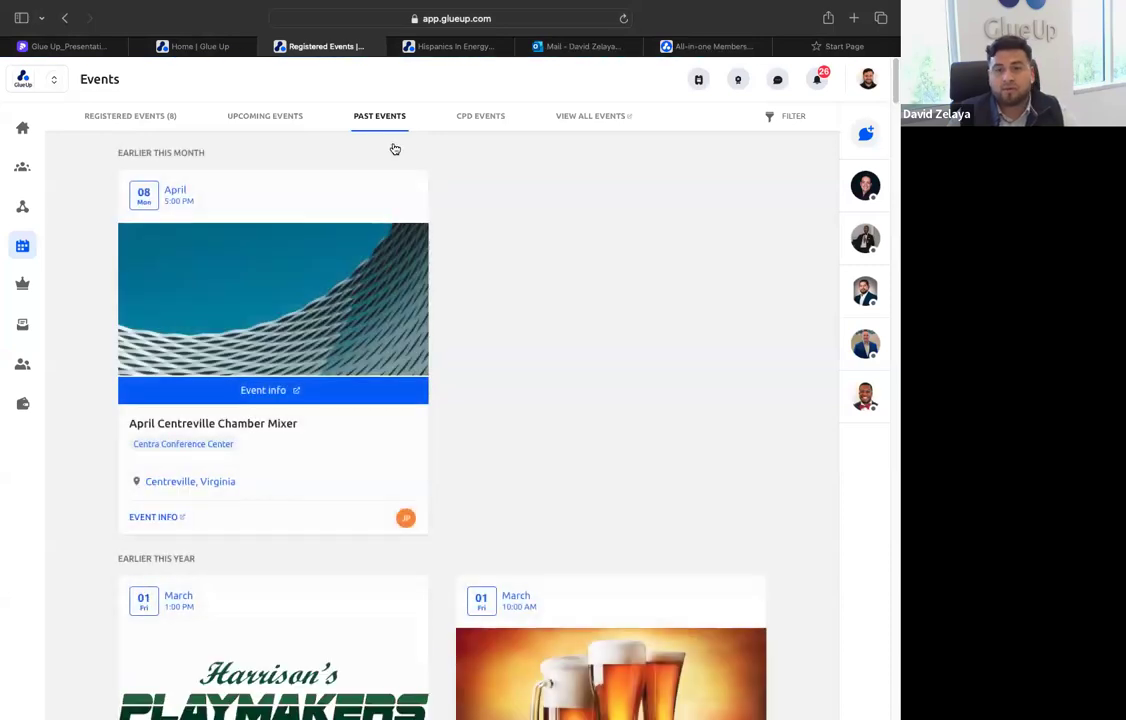
Review the member's active individual and corporate memberships
left_click(23, 286)
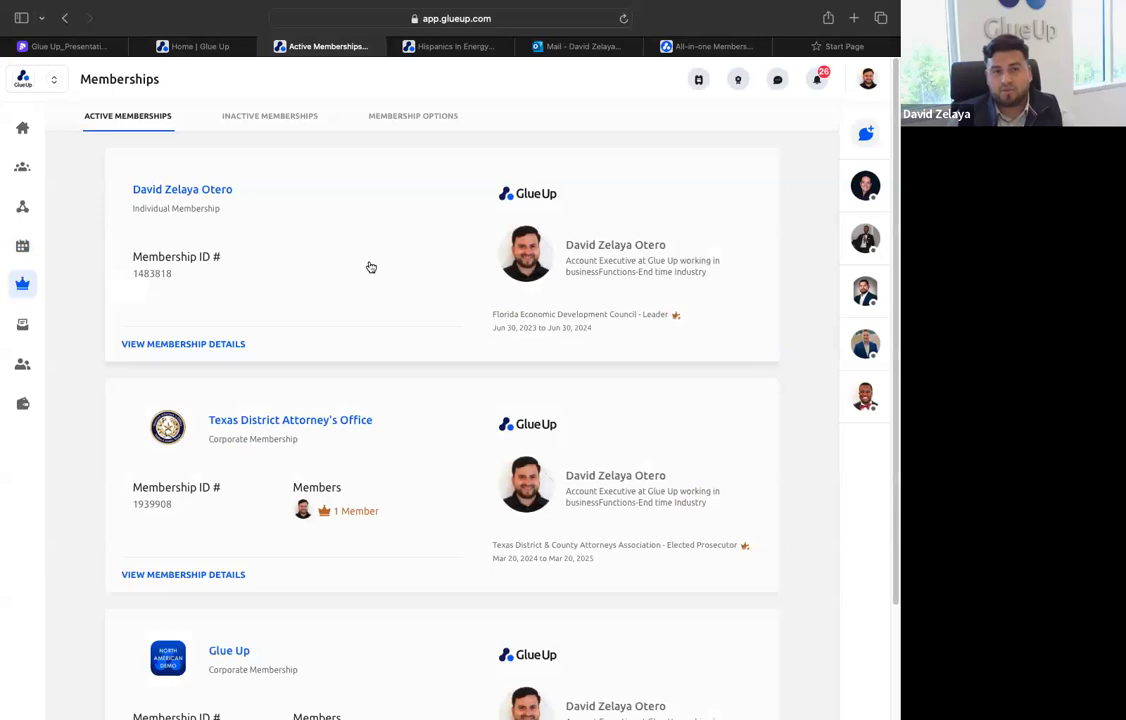
scroll(264, 290, "down", 3)
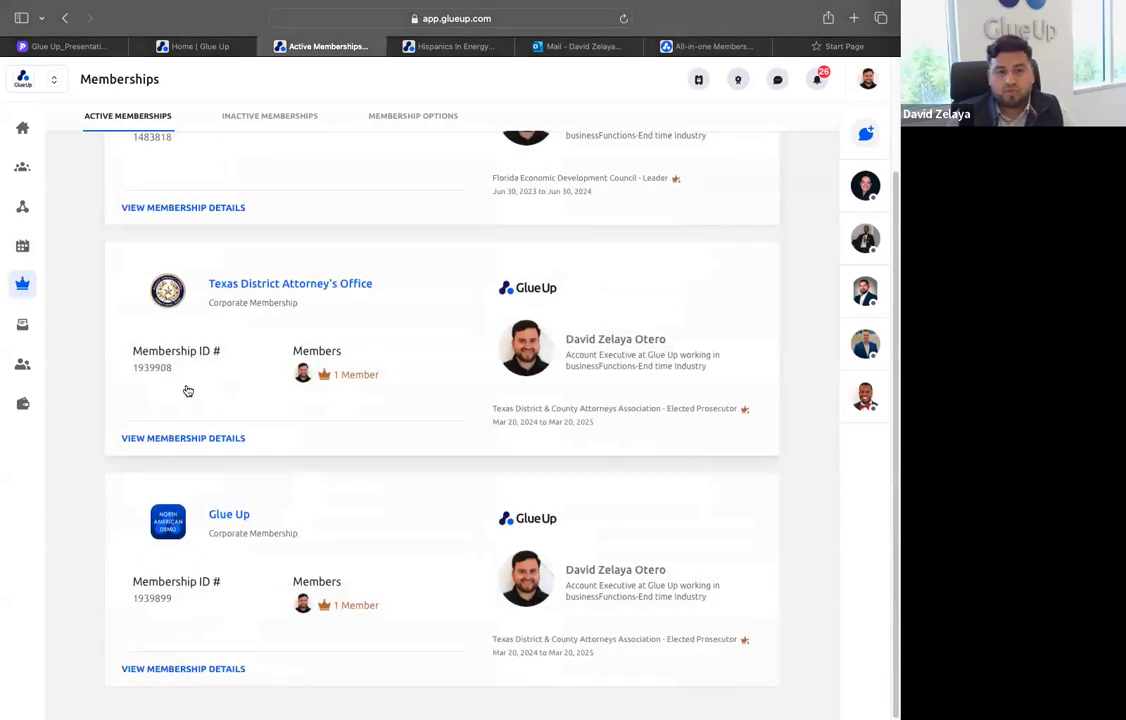
scroll(161, 367, "up", 3)
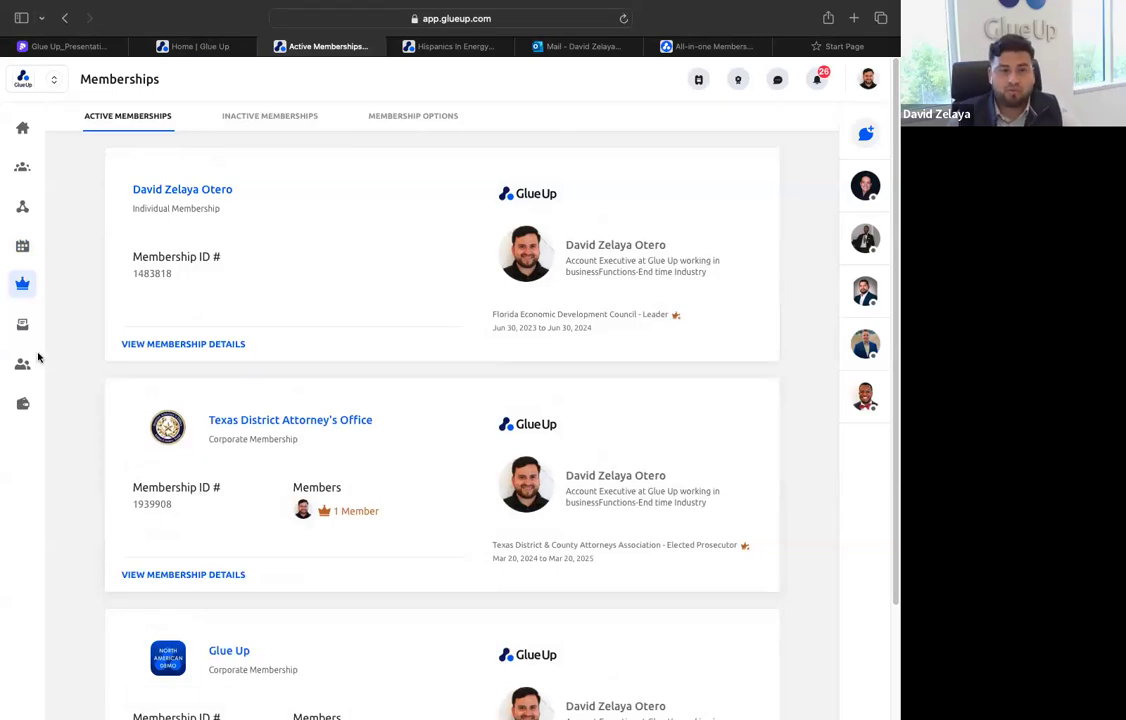
View the member's wallet, subscriptions and committees and return to the portal's home page
left_click(22, 404)
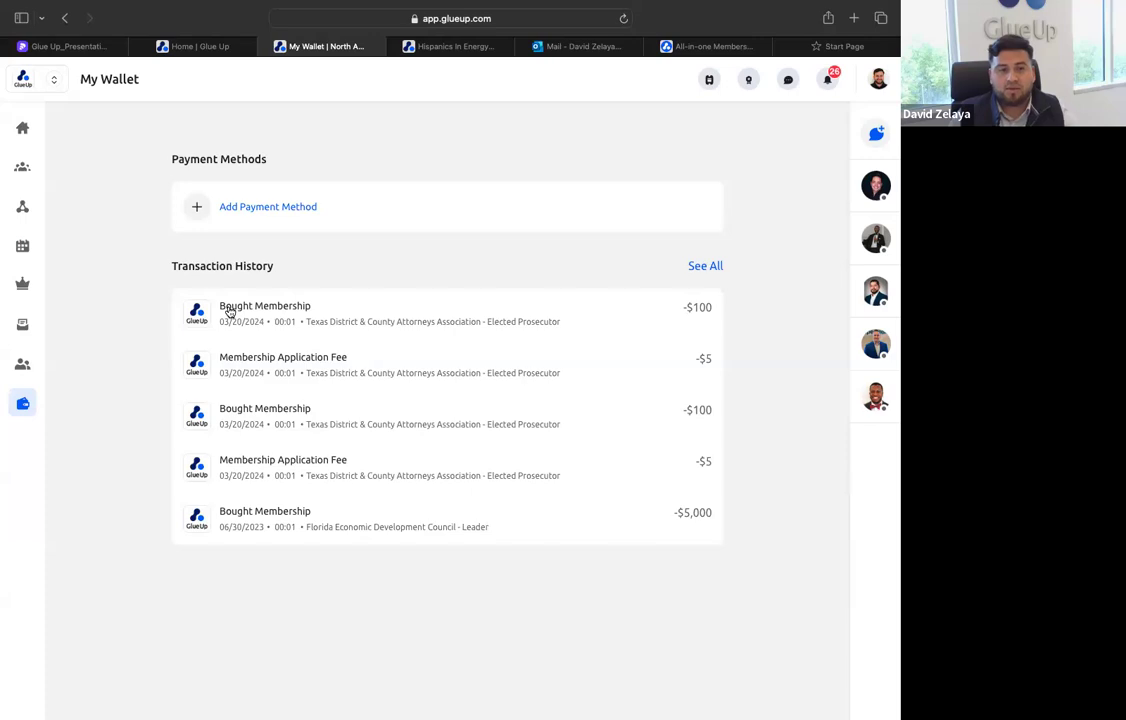
left_click(20, 334)
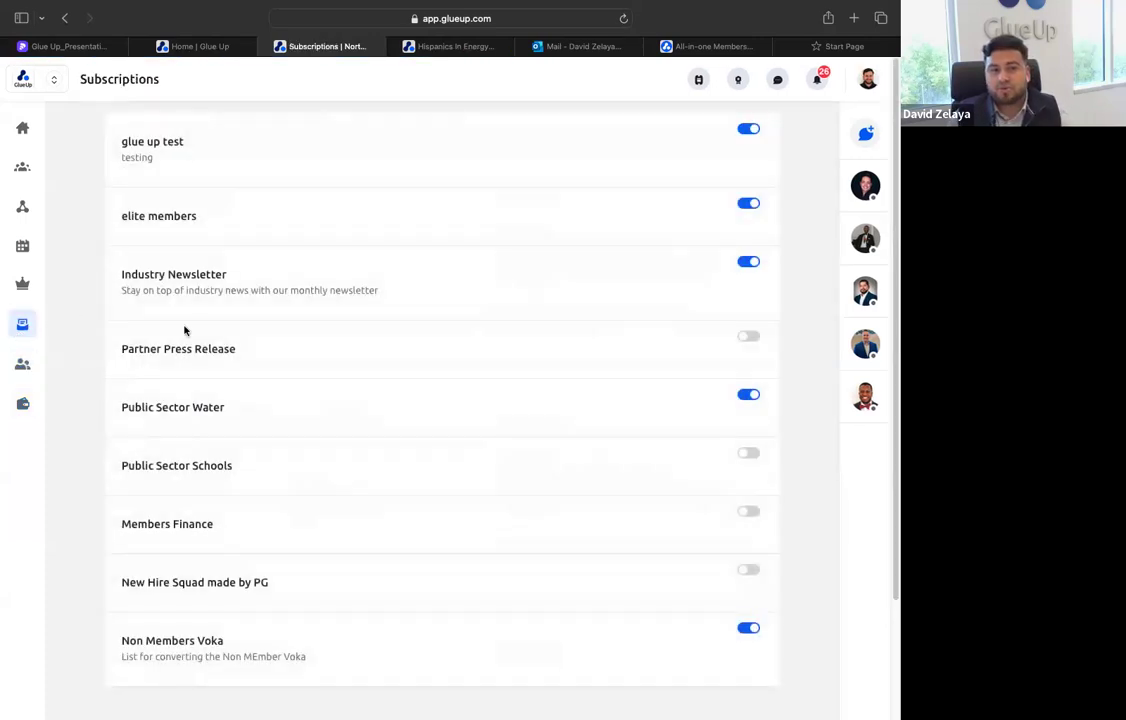
left_click(27, 370)
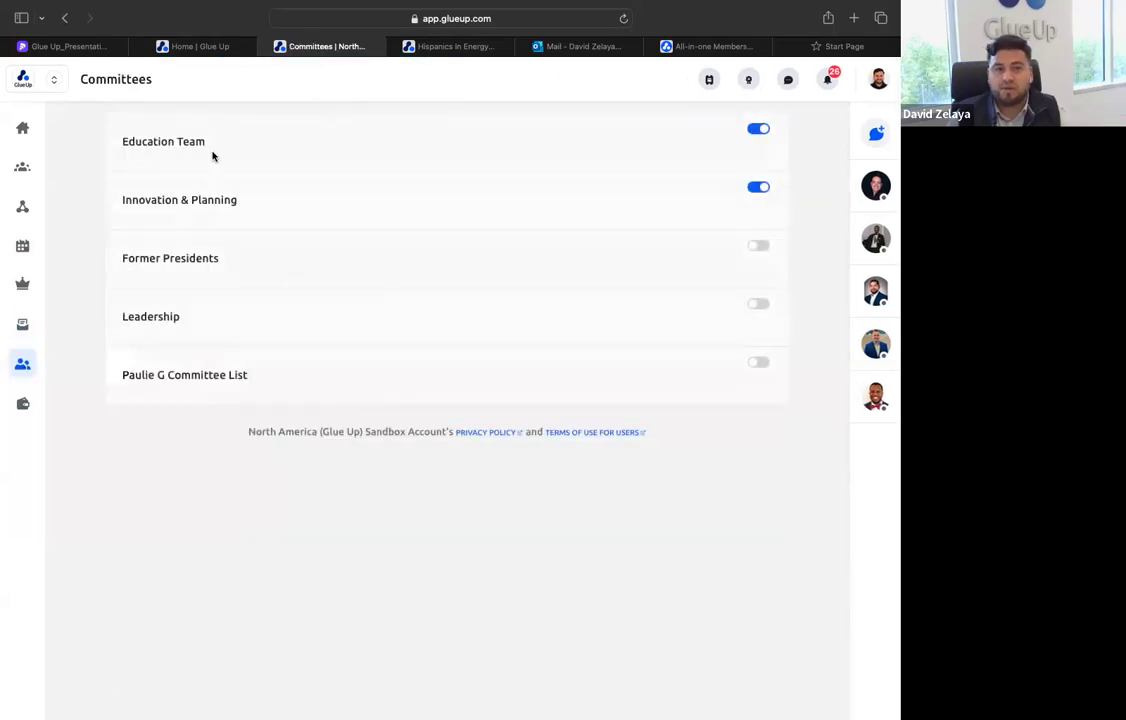
left_click(22, 127)
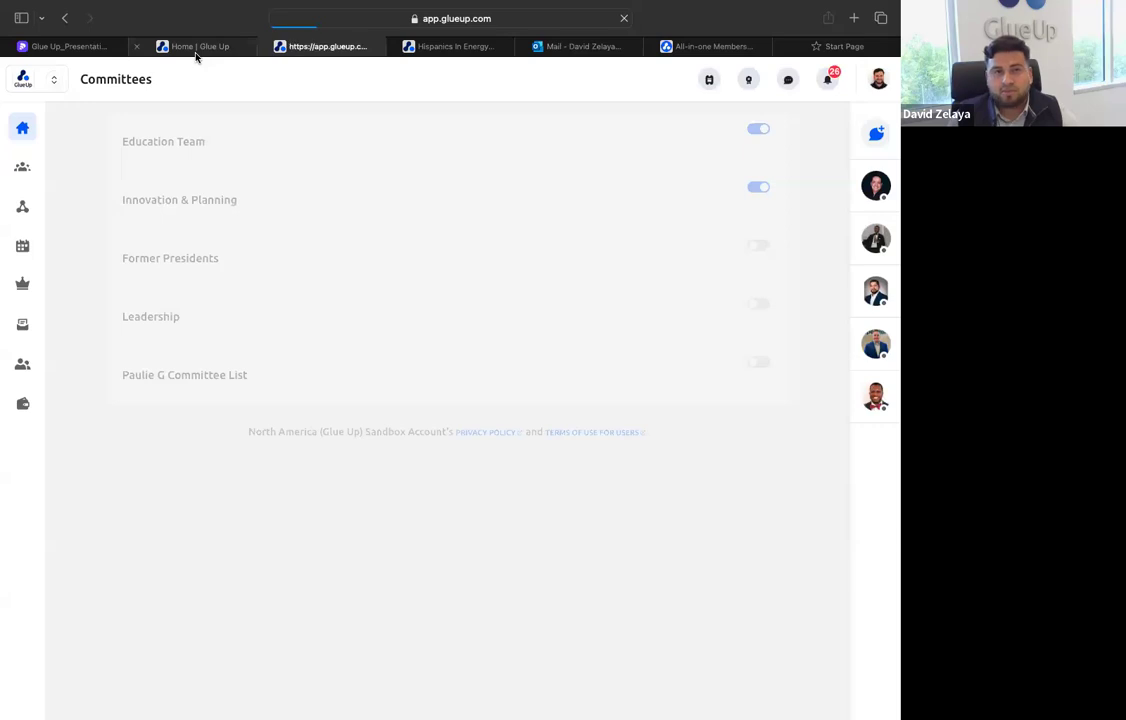
Return to the Pitch presentation and advance past the Webinar Solution slide to the Onsite Operations slide
left_click(85, 50)
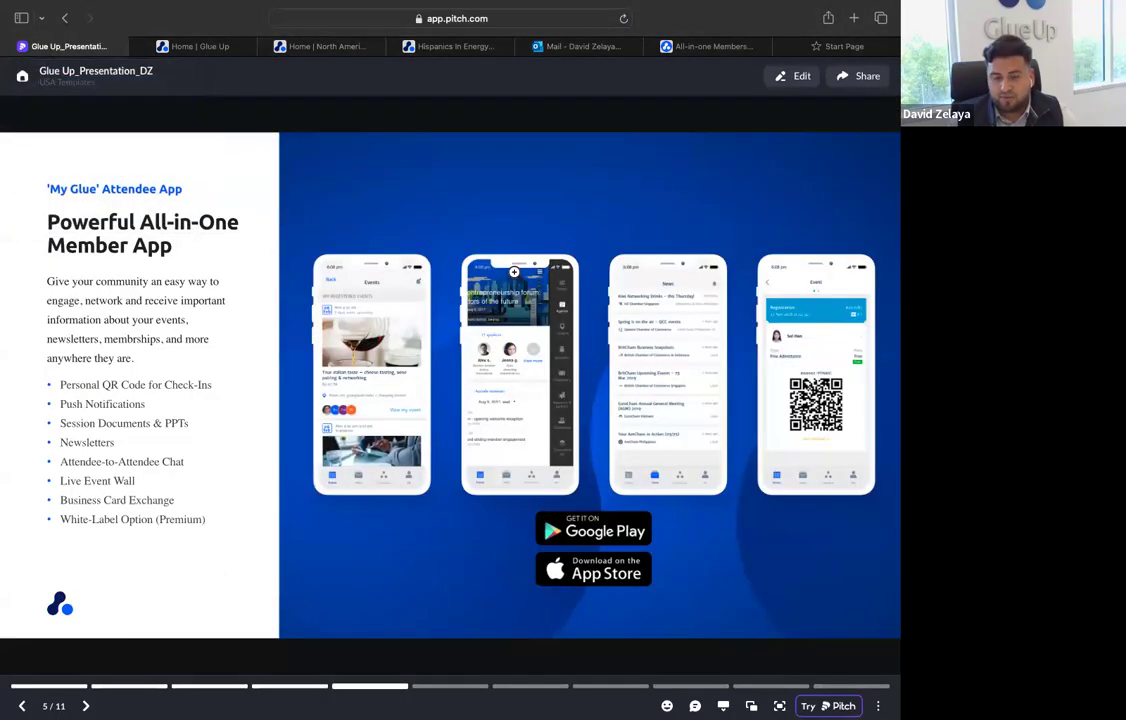
key("Right")
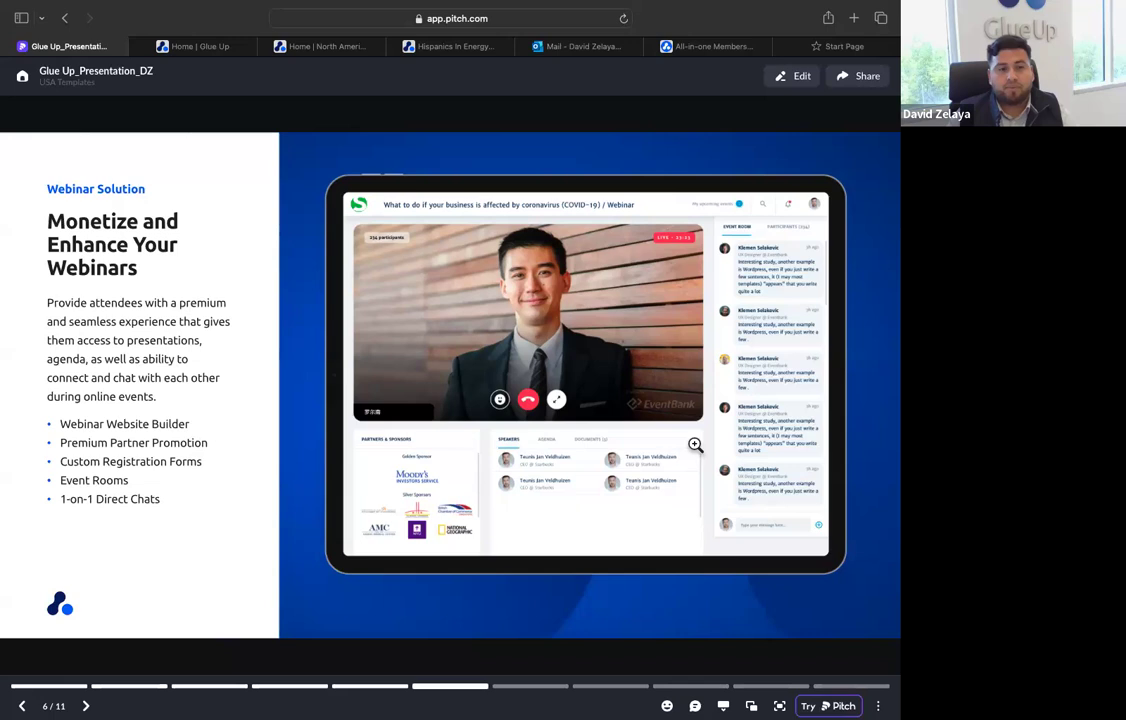
key("Right")
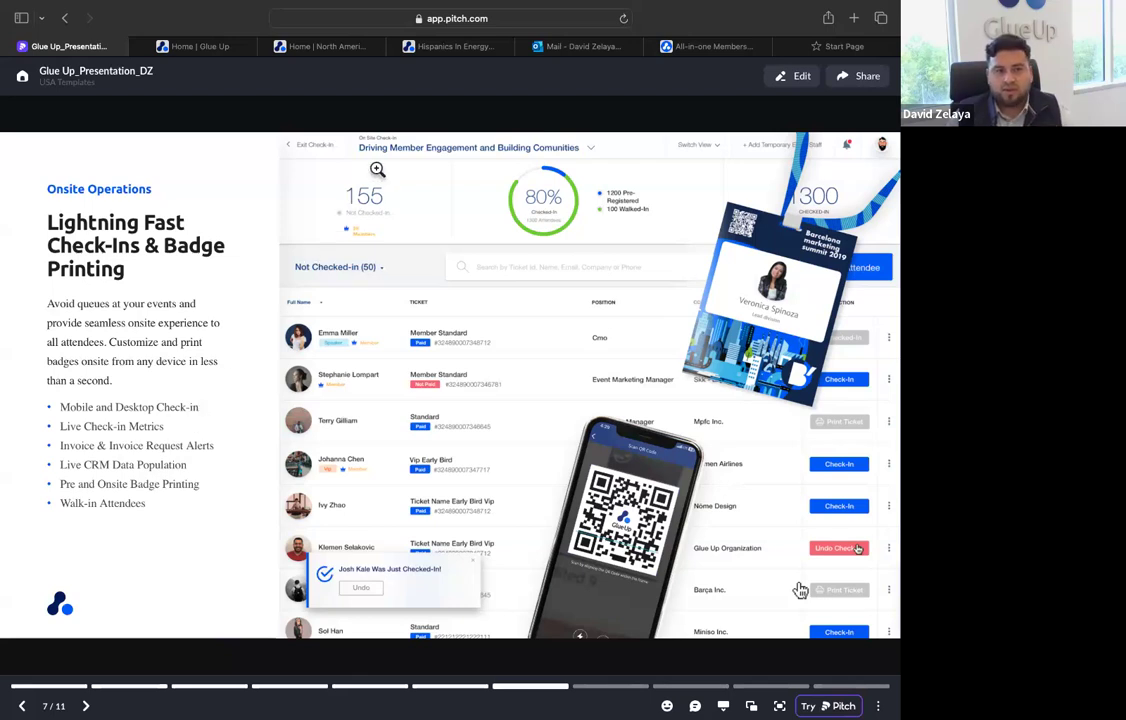
Switch to the Hispanics In Energy event website, view its additional pages and open the Facebook link
left_click(458, 47)
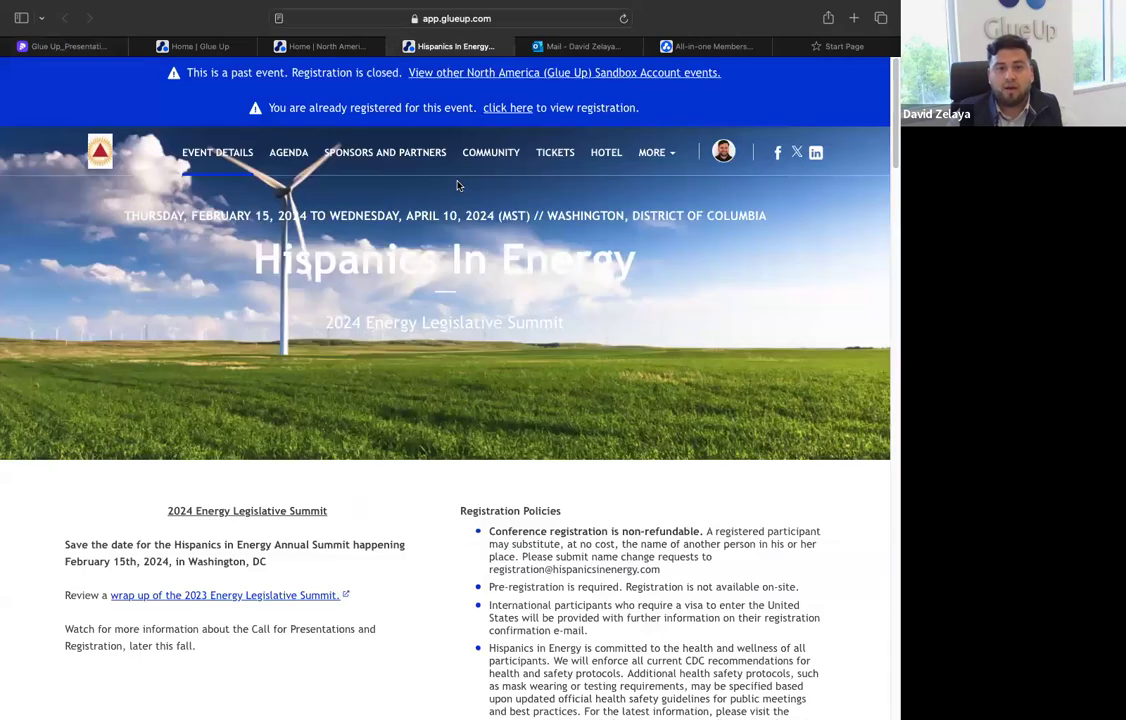
left_click(652, 152)
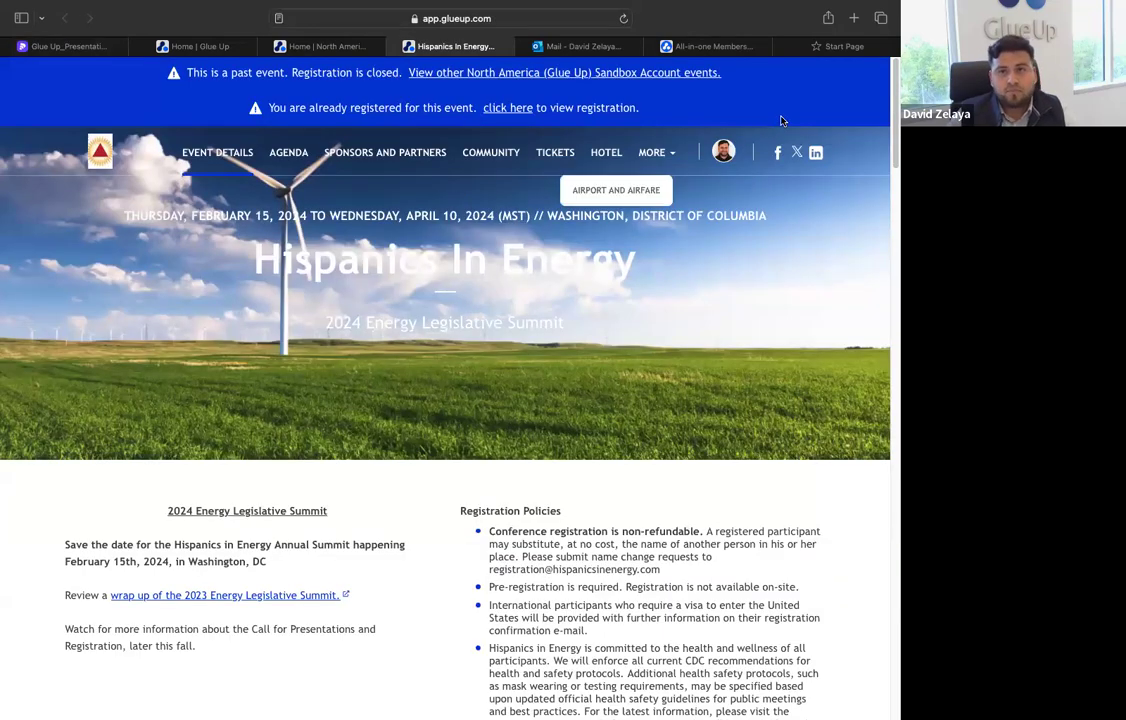
left_click(777, 151)
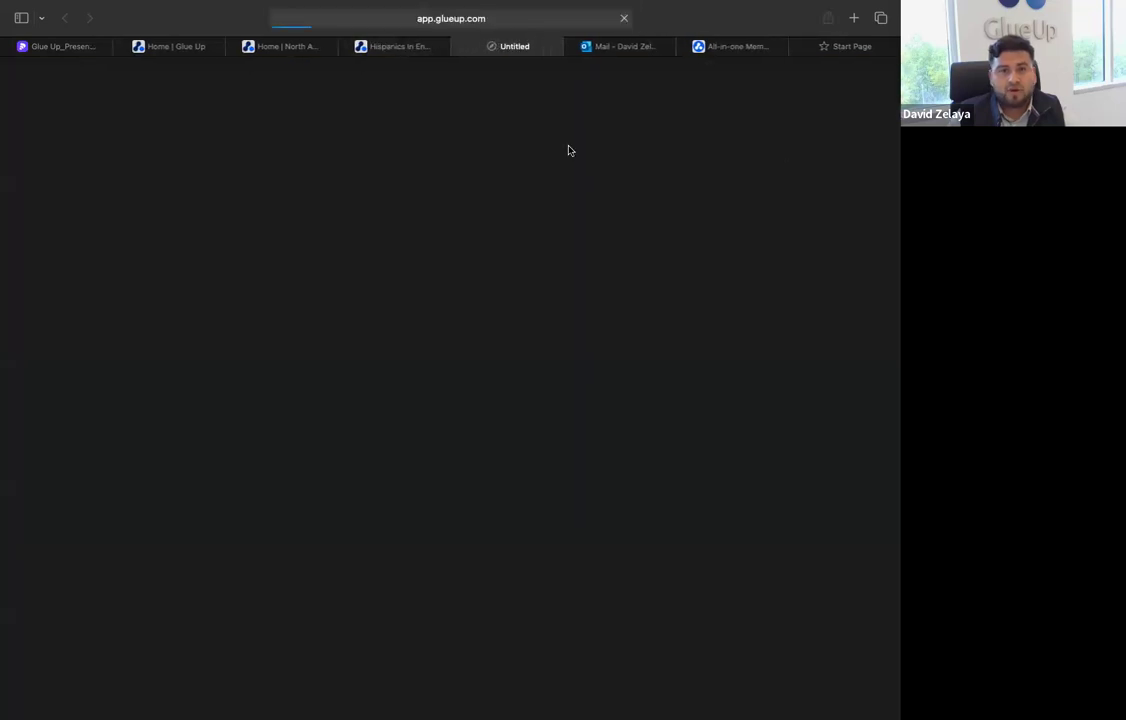
Close the Facebook page and review the event website's speakers, agenda, location, sponsors and ticket options
left_click(457, 46)
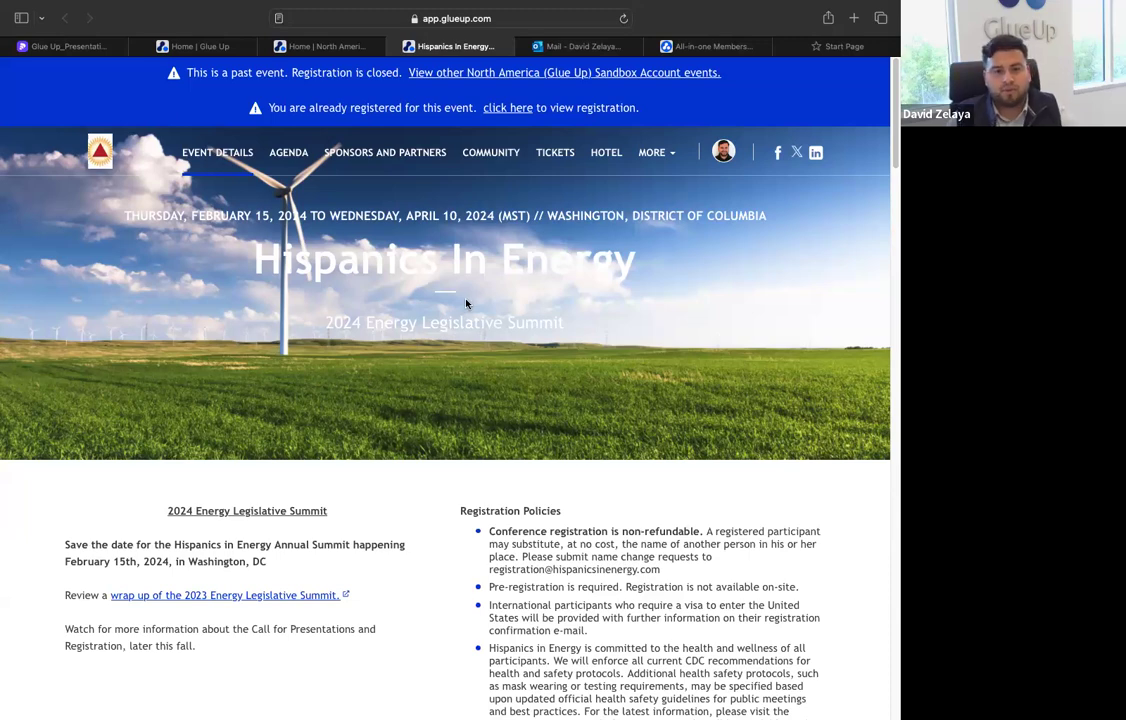
scroll(435, 320, "down", 1)
scroll(449, 342, "down", 4)
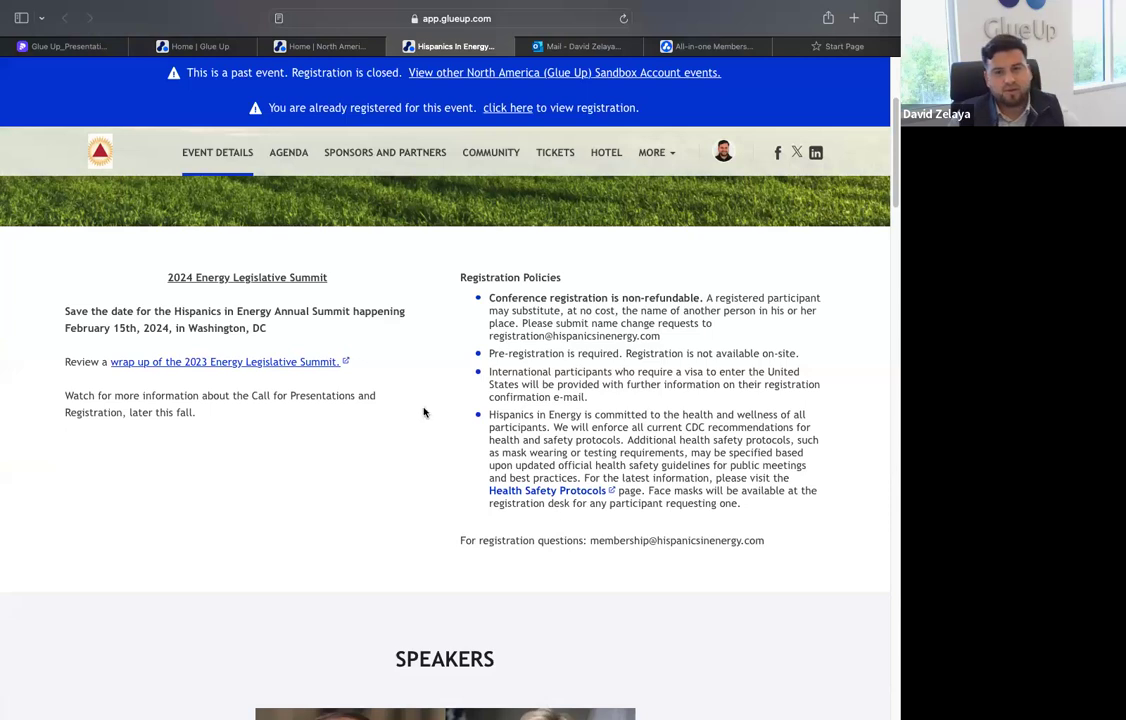
scroll(424, 408, "down", 10)
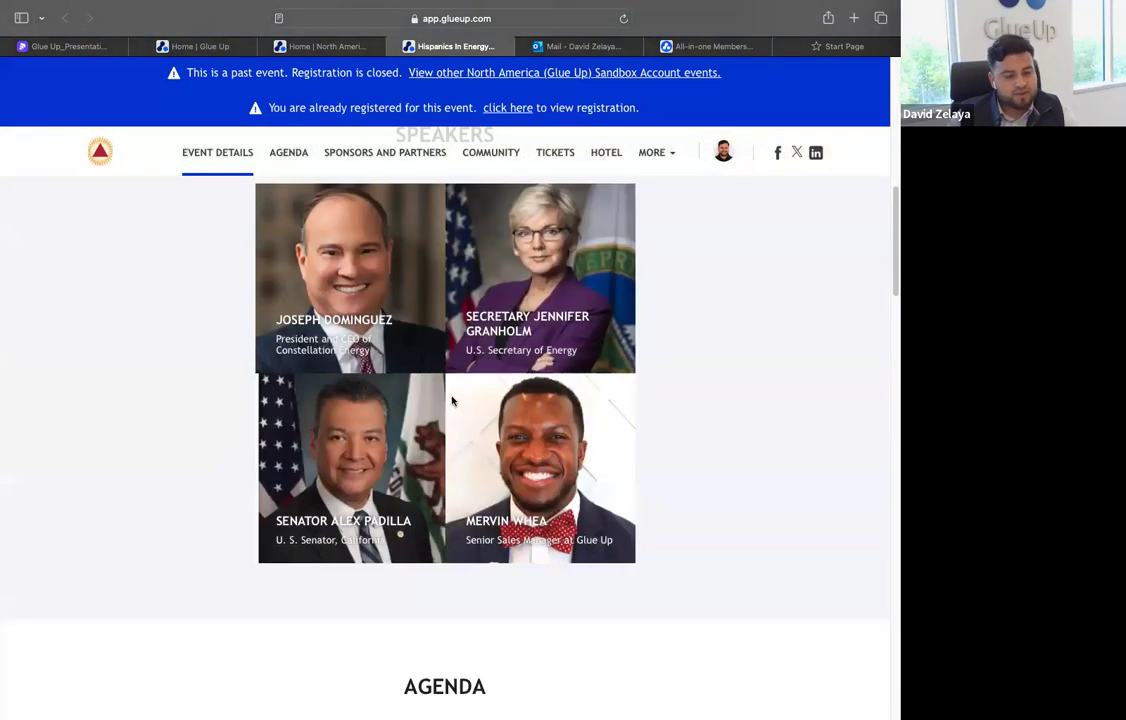
scroll(452, 400, "down", 10)
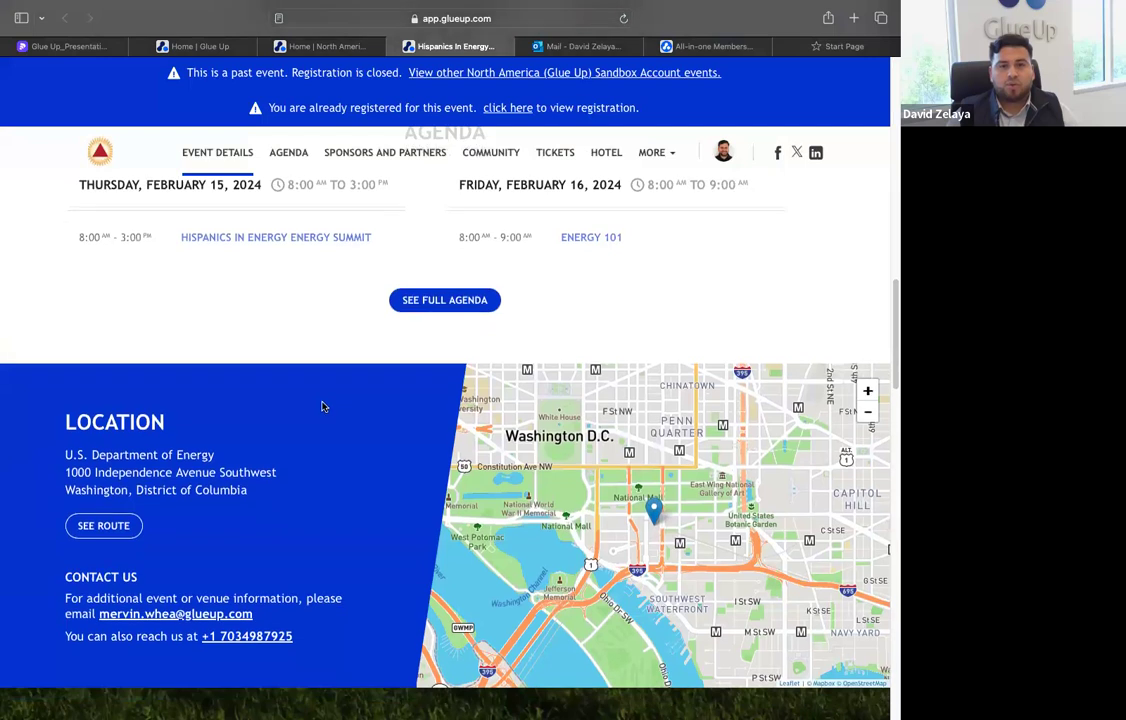
scroll(322, 403, "down", 10)
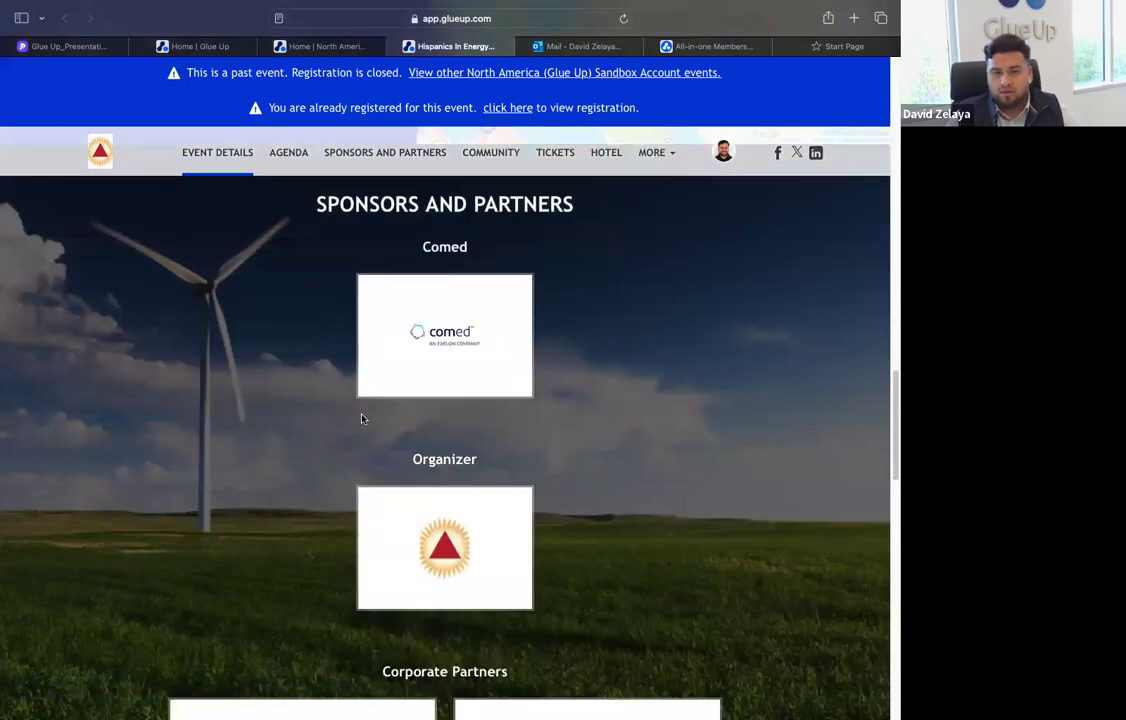
scroll(355, 419, "down", 2)
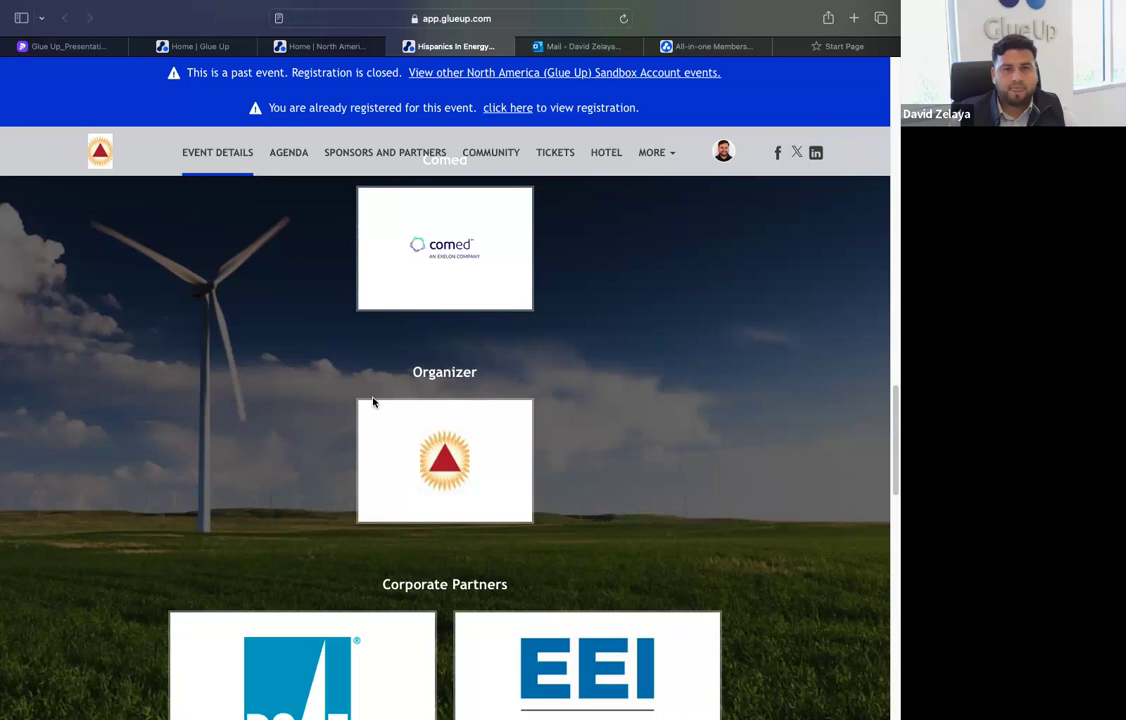
left_click(566, 154)
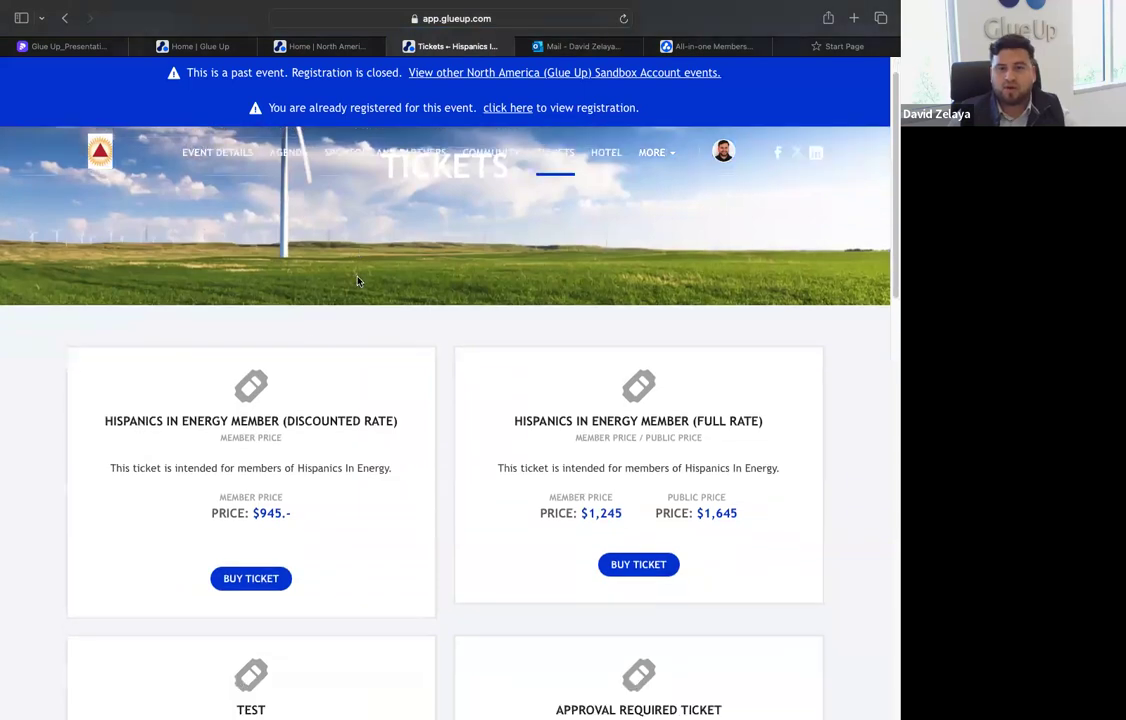
scroll(368, 278, "down", 2)
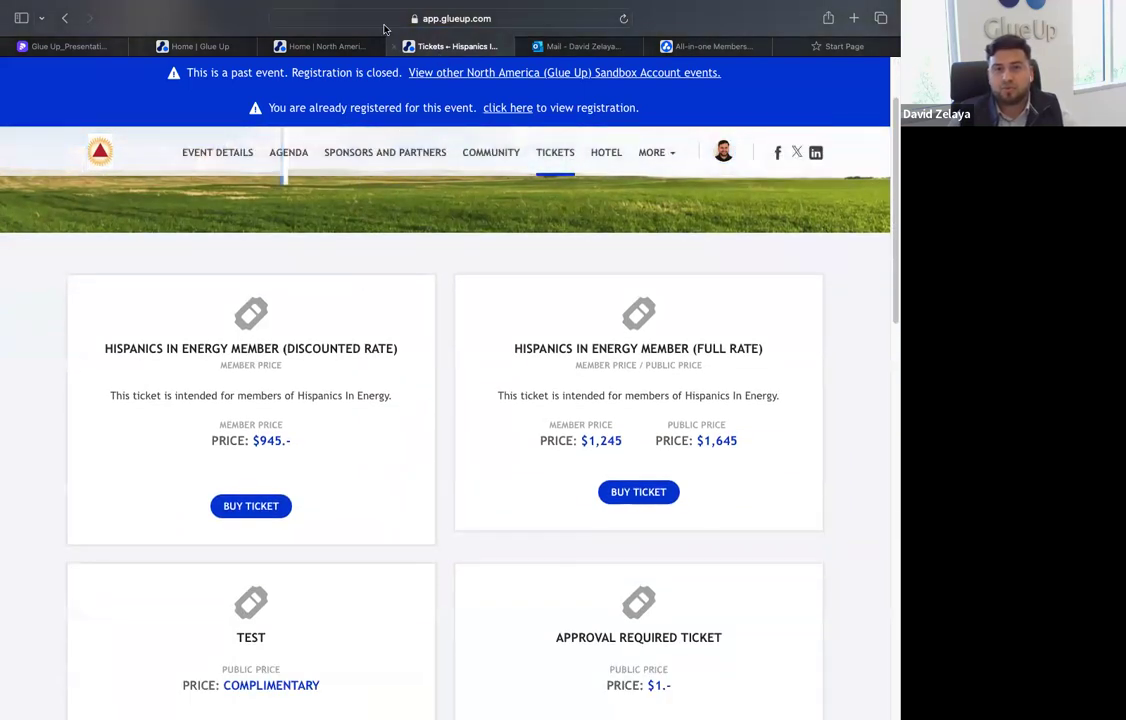
Return to the Pitch presentation and advance through the Website Solution and Global Touchpoints slides to the "Have any questions?" slide
left_click(66, 45)
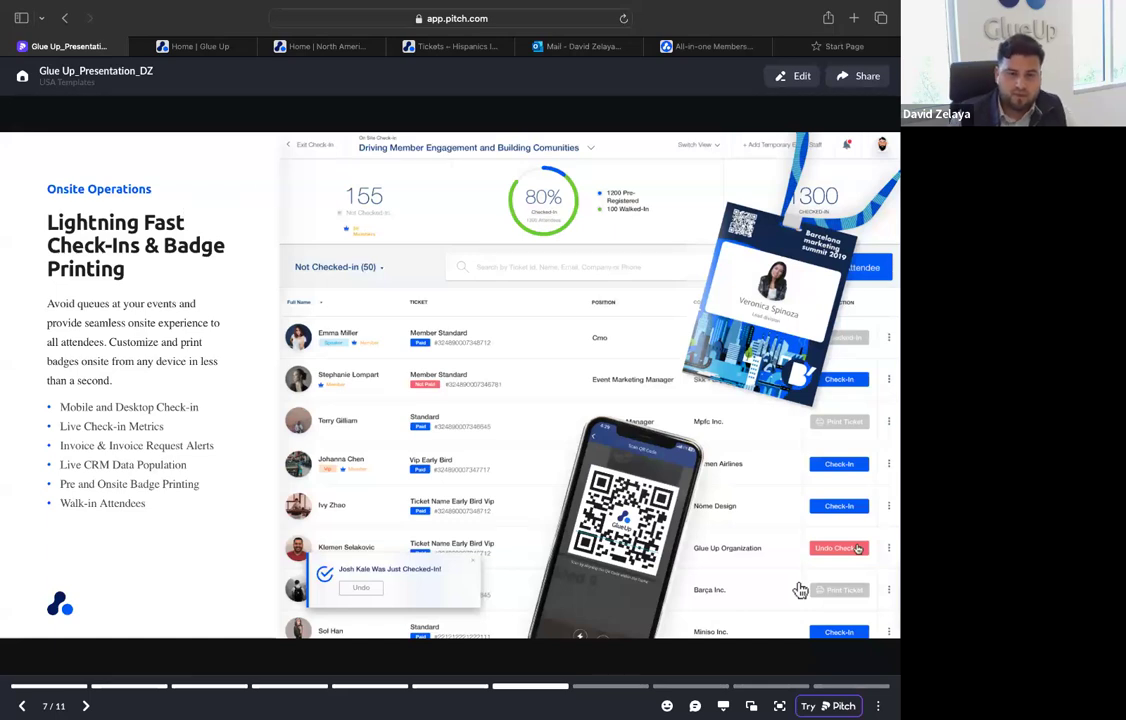
key("Right")
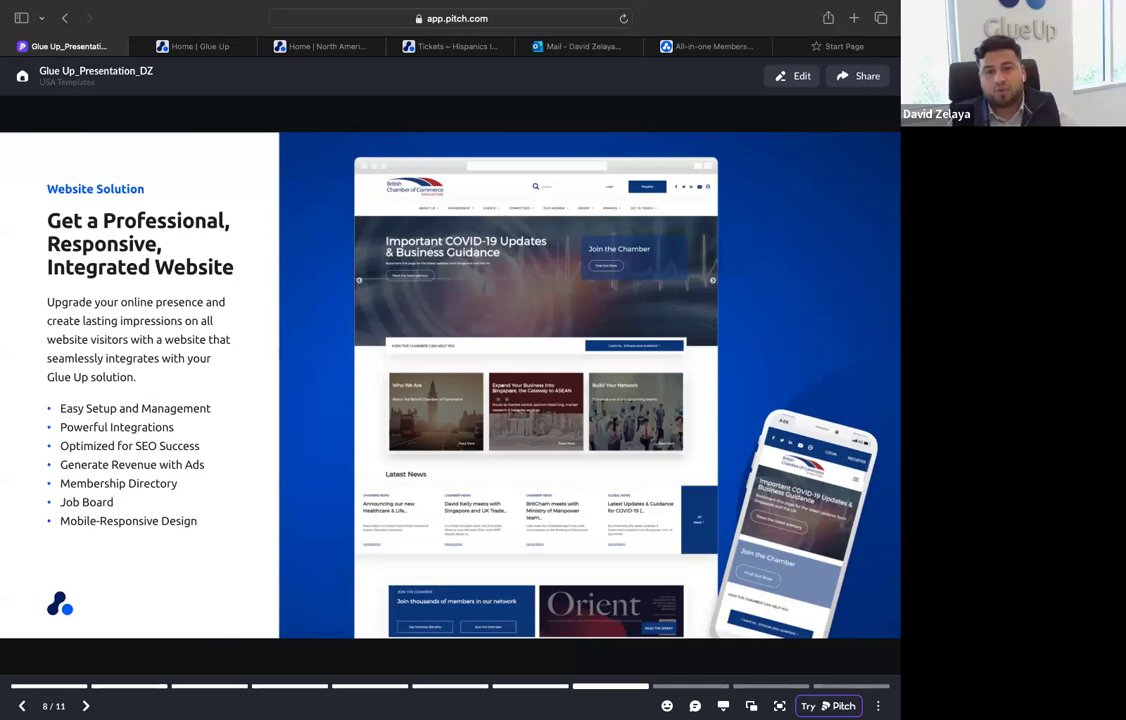
left_click(193, 46)
left_click(80, 47)
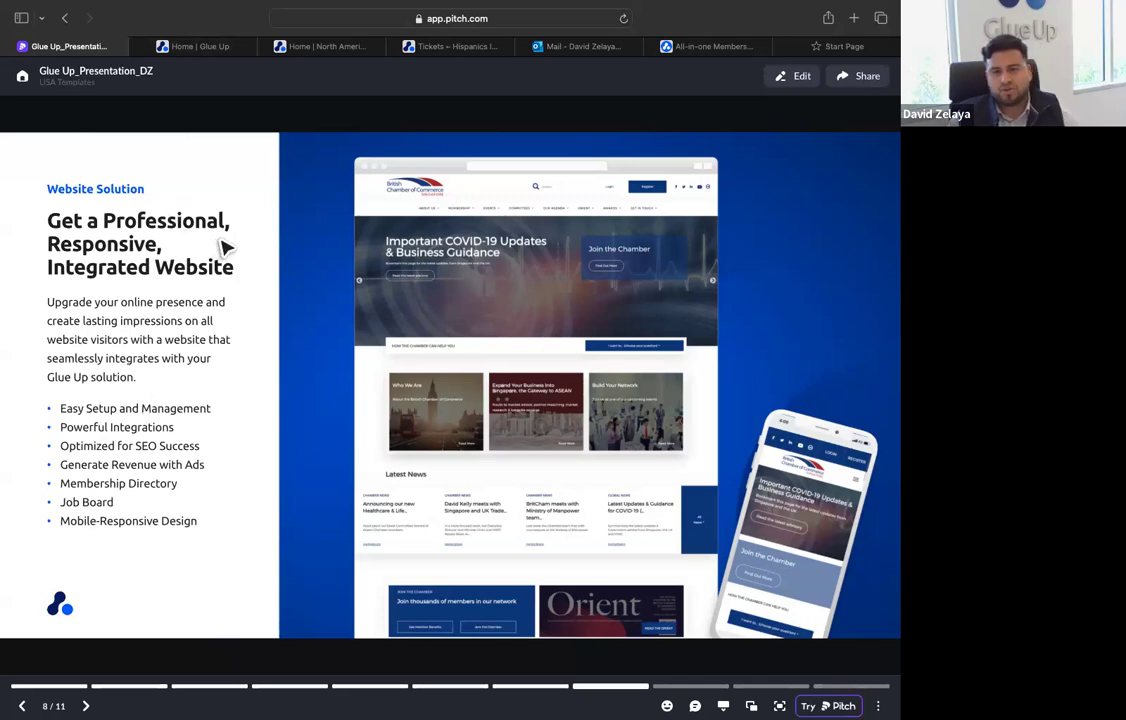
key("Right")
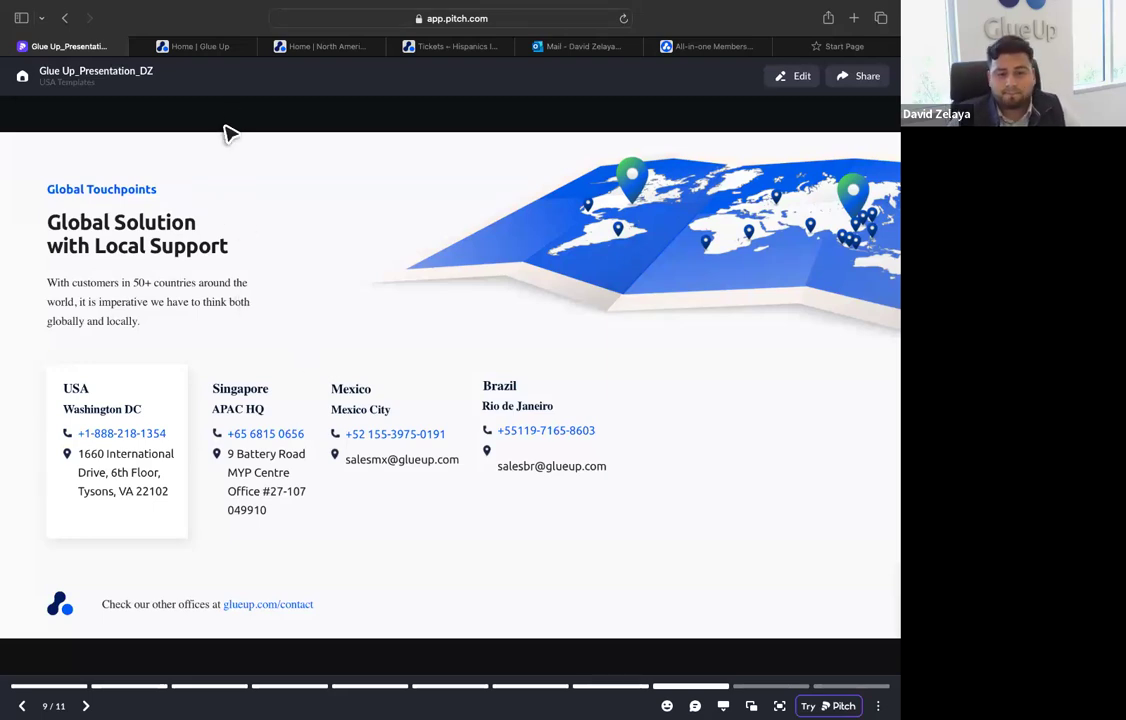
mouse_move(203, 54)
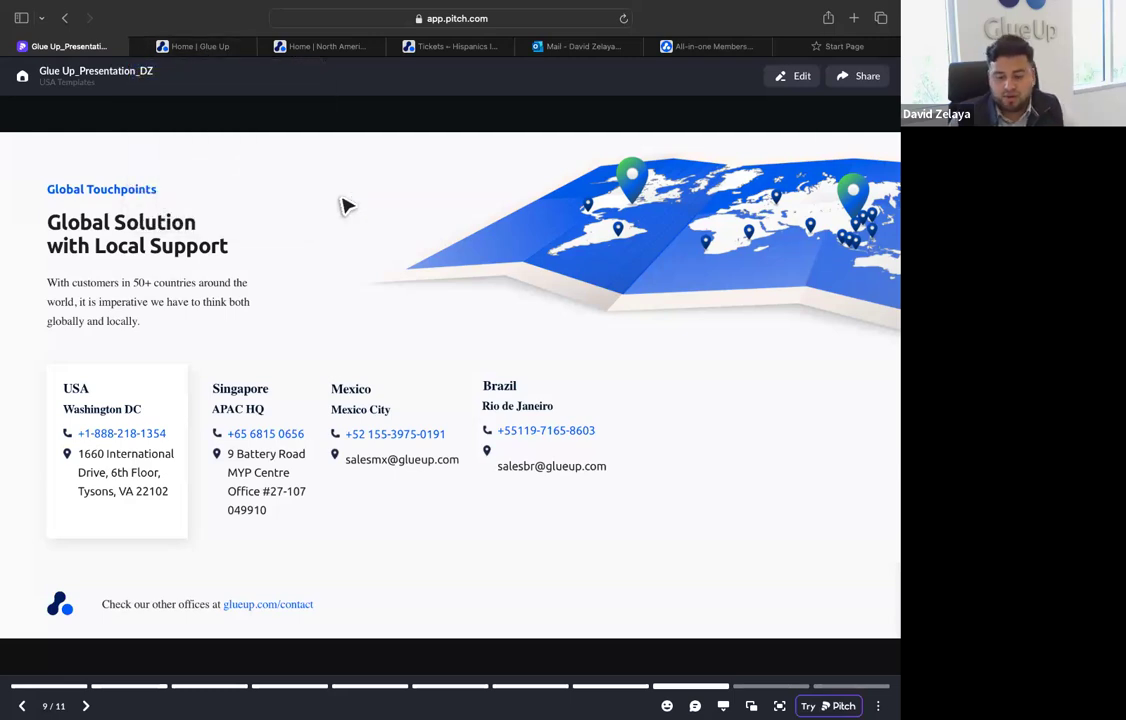
key("Right")
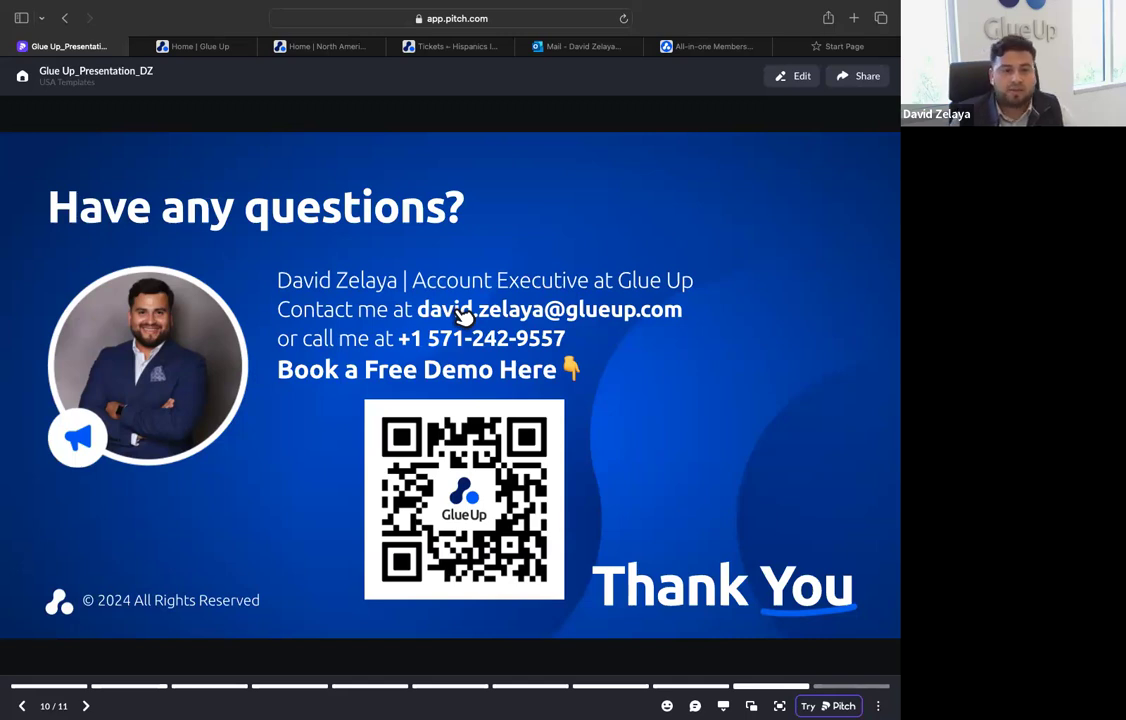
Switch to the Glue Up admin dashboard, compare it with the member portal's home page and view the account options
left_click(200, 47)
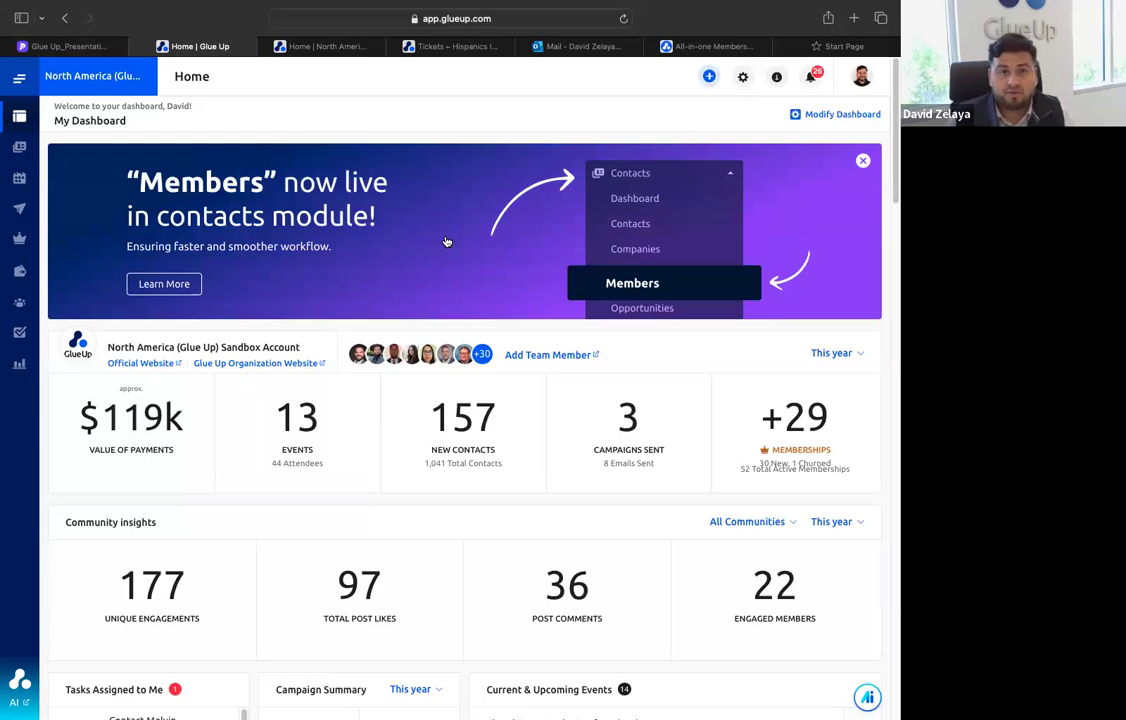
left_click(305, 50)
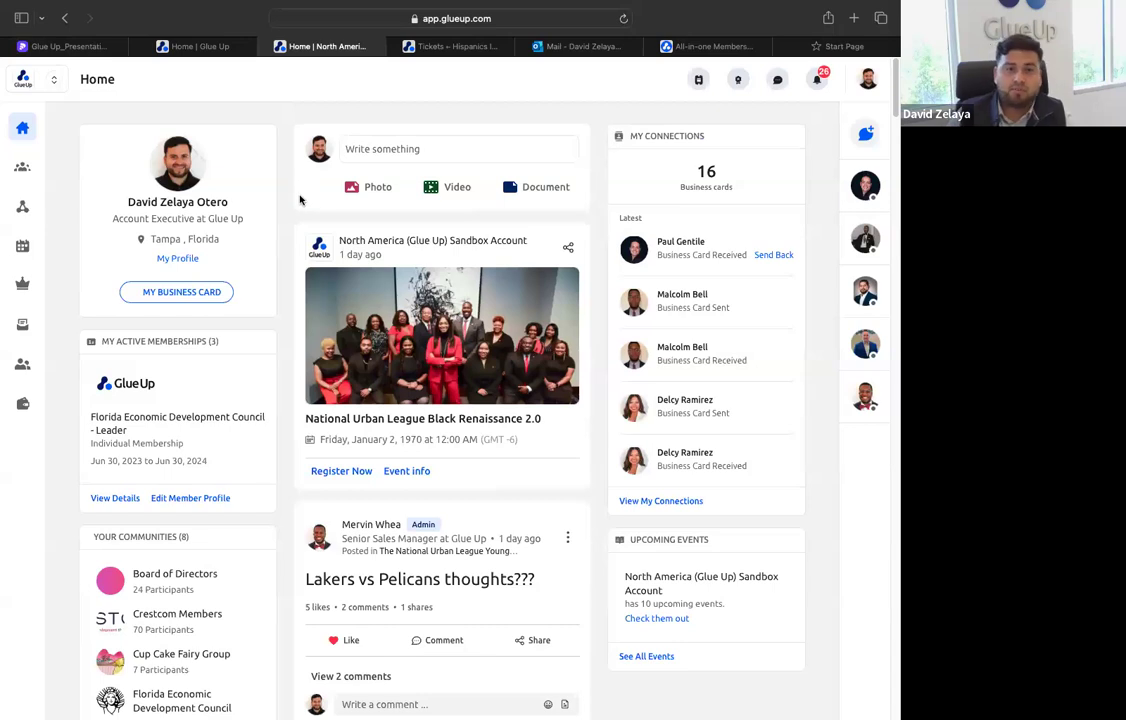
left_click(195, 46)
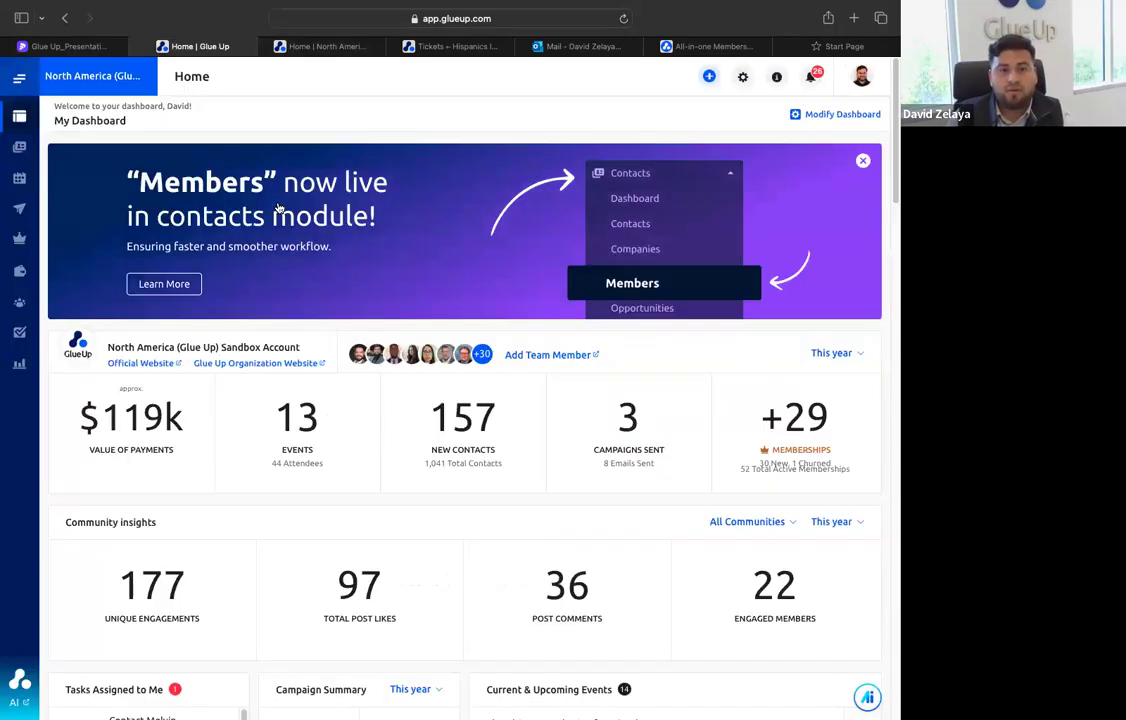
left_click(862, 76)
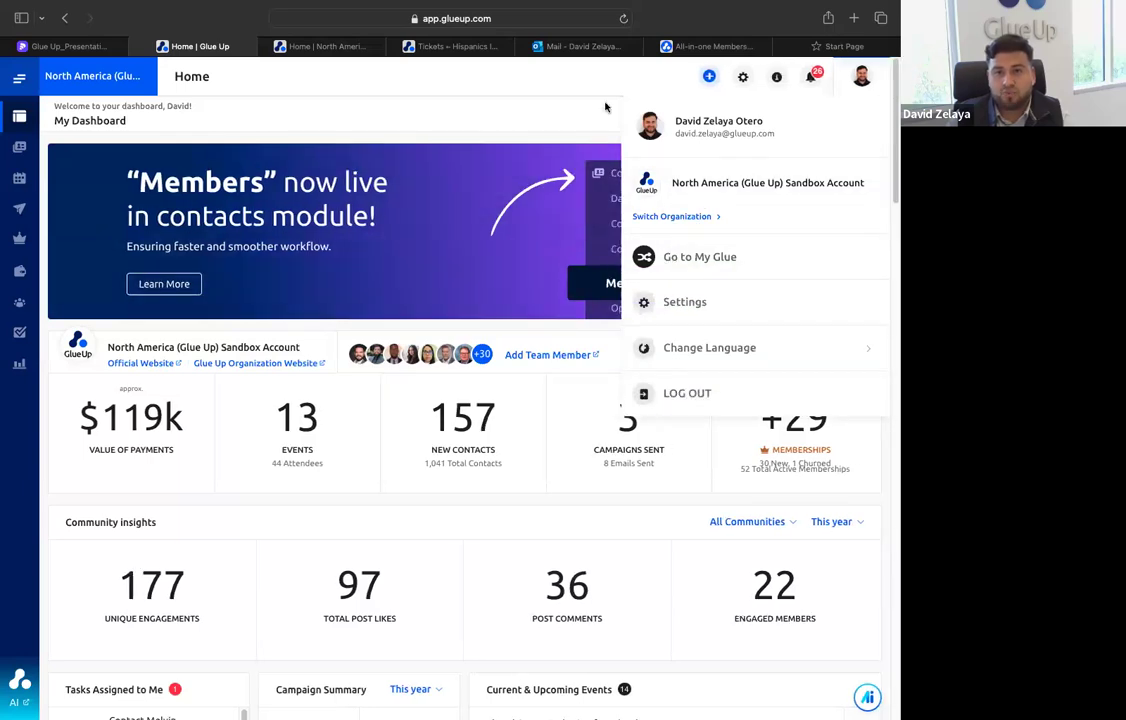
left_click(864, 80)
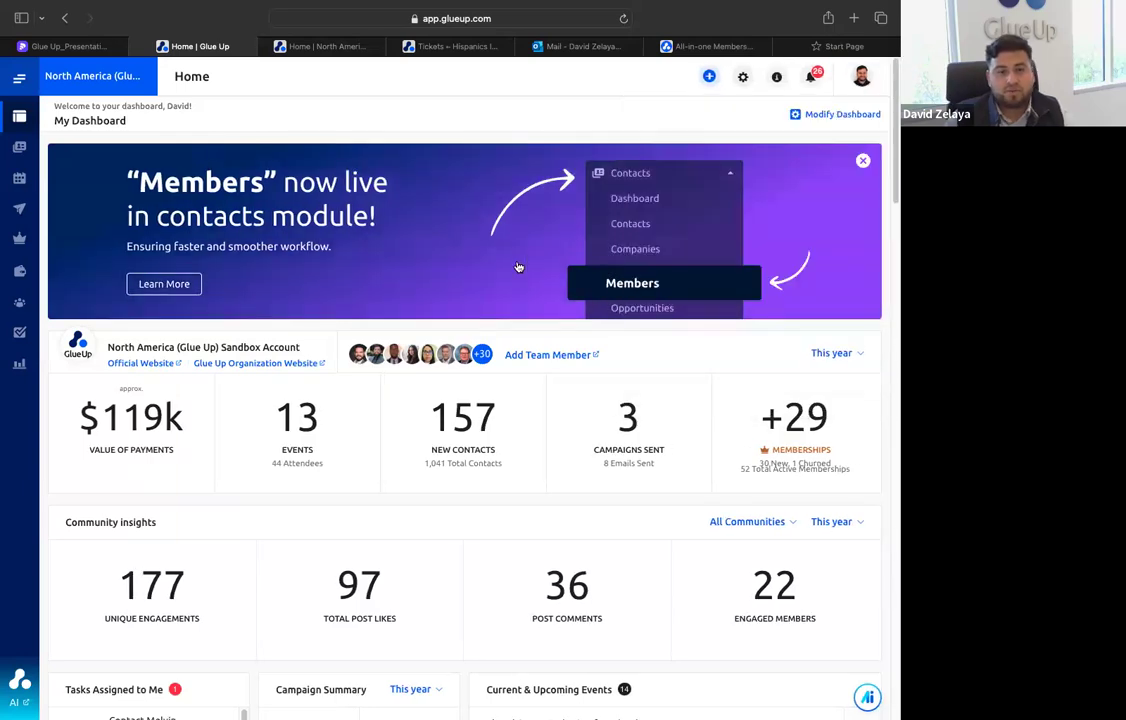
Review the dashboard's community insights, campaign summary, upcoming events and the March 2024 breakdown in the Income by Type chart
scroll(334, 455, "down", 10)
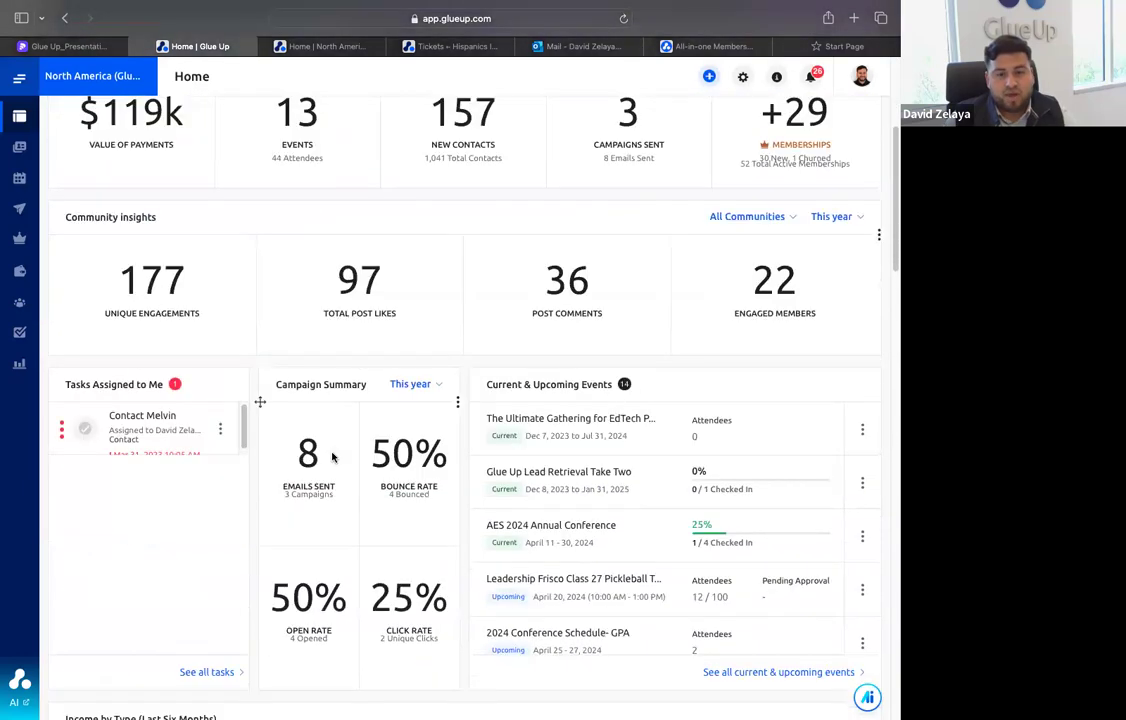
scroll(334, 455, "down", 2)
scroll(334, 457, "up", 10)
scroll(284, 452, "down", 5)
scroll(310, 400, "down", 2)
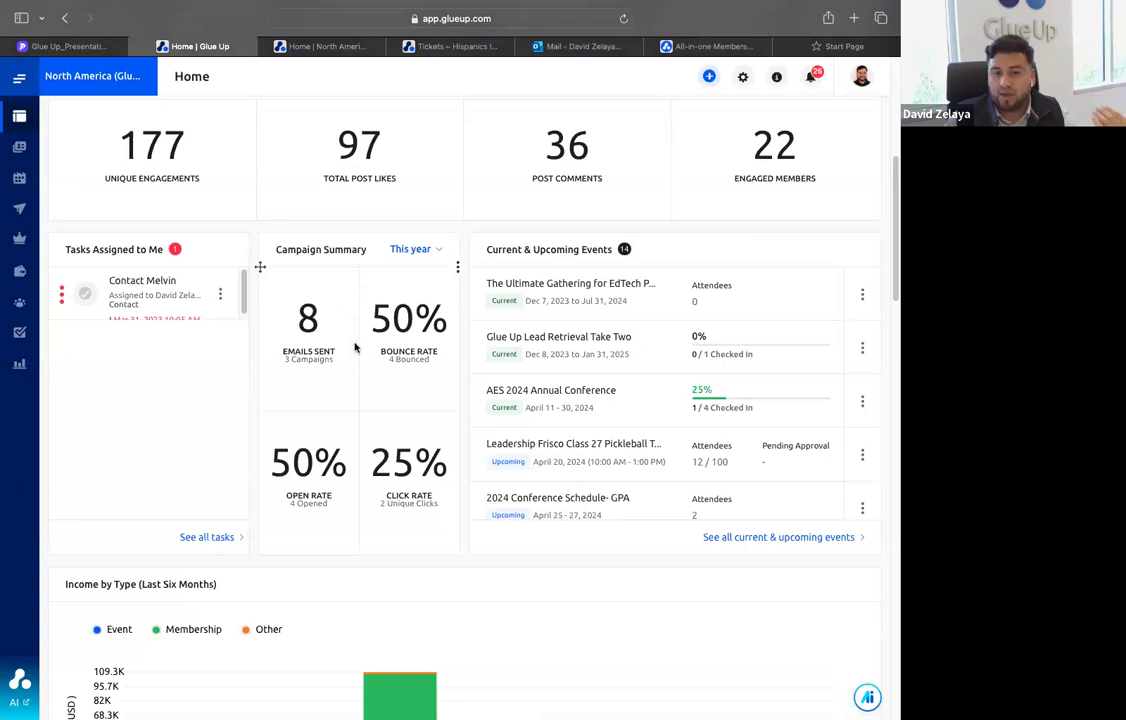
scroll(365, 380, "down", 2)
scroll(370, 402, "down", 2)
mouse_move(394, 490)
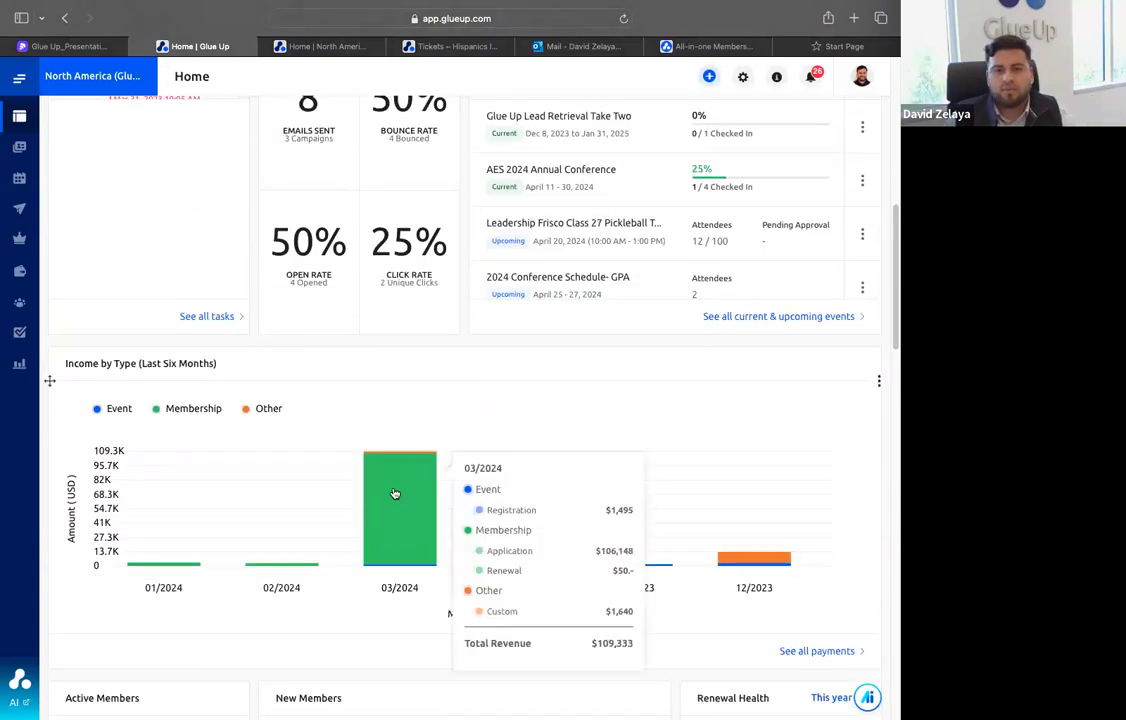
scroll(422, 376, "down", 1)
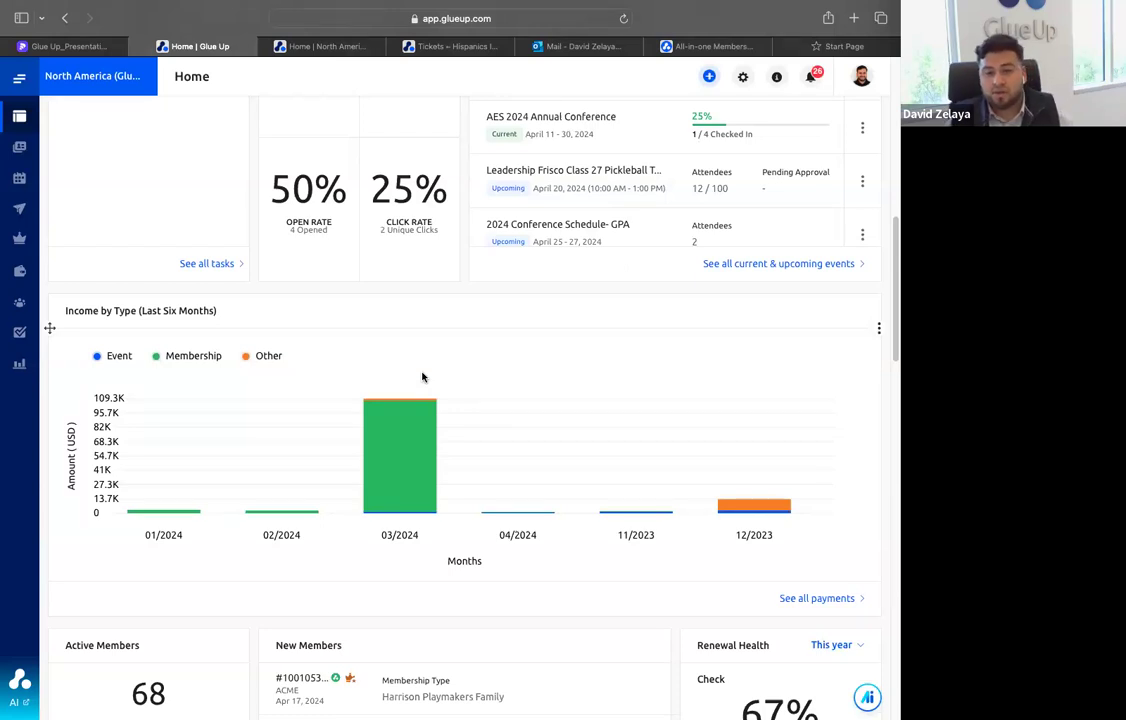
scroll(422, 376, "down", 2)
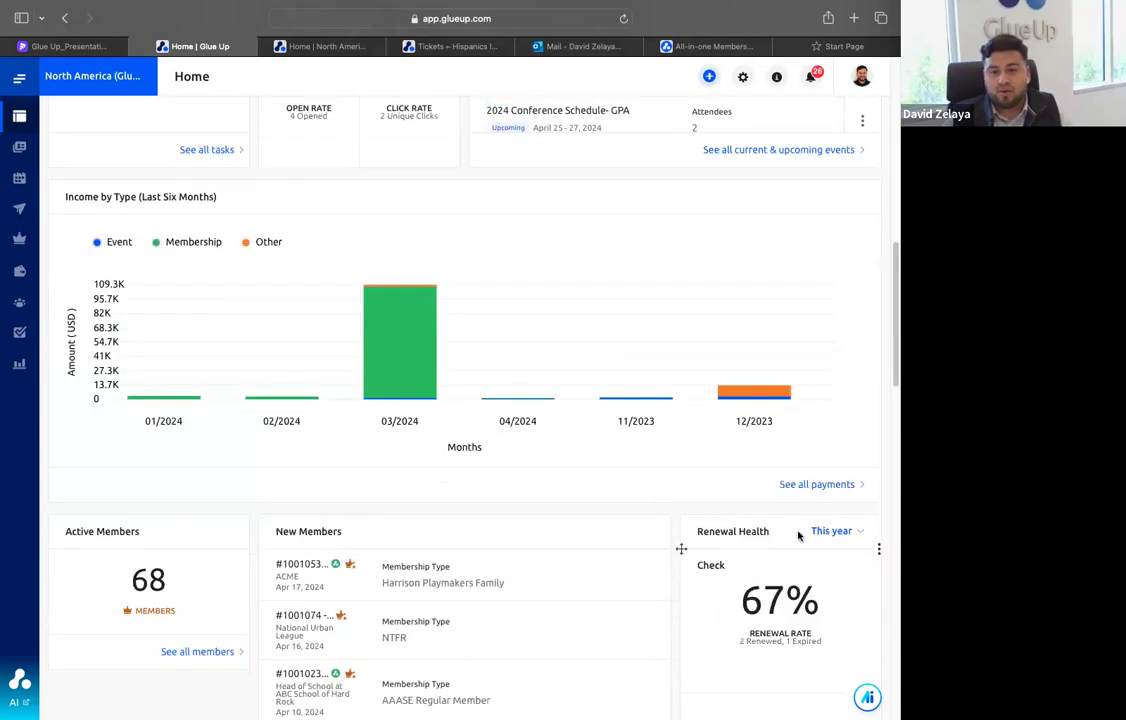
View the time period options for Renewal Health and look over the remaining dashboard widgets
left_click(832, 531)
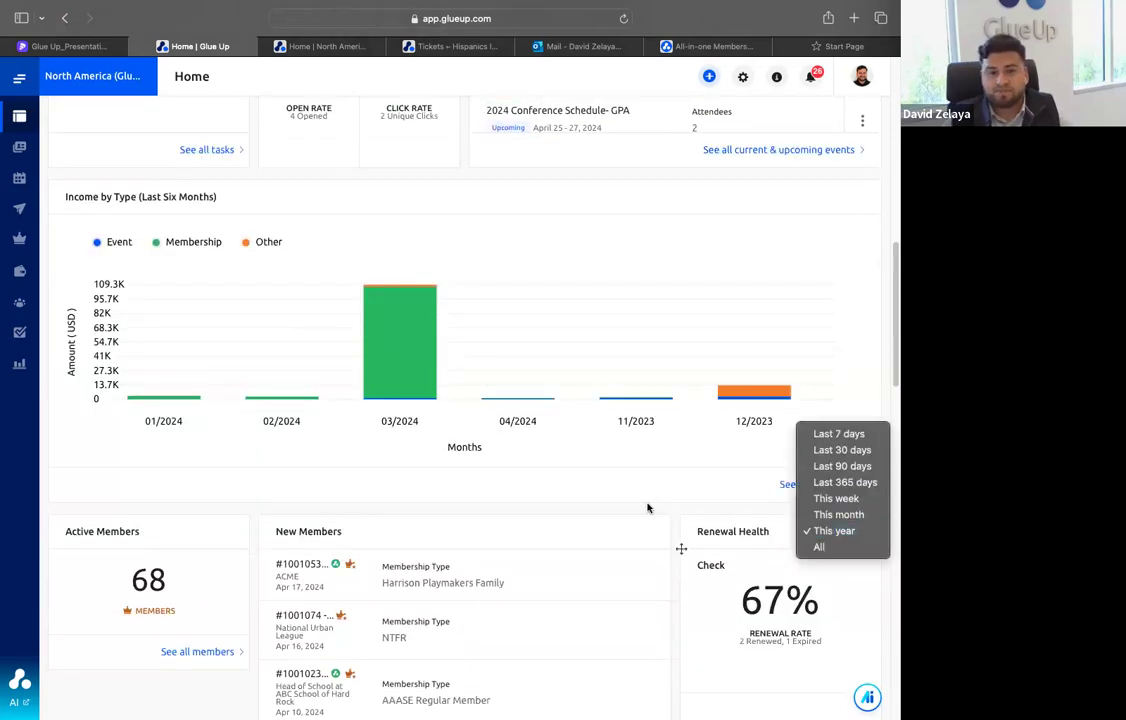
left_click(573, 506)
scroll(573, 506, "down", 7)
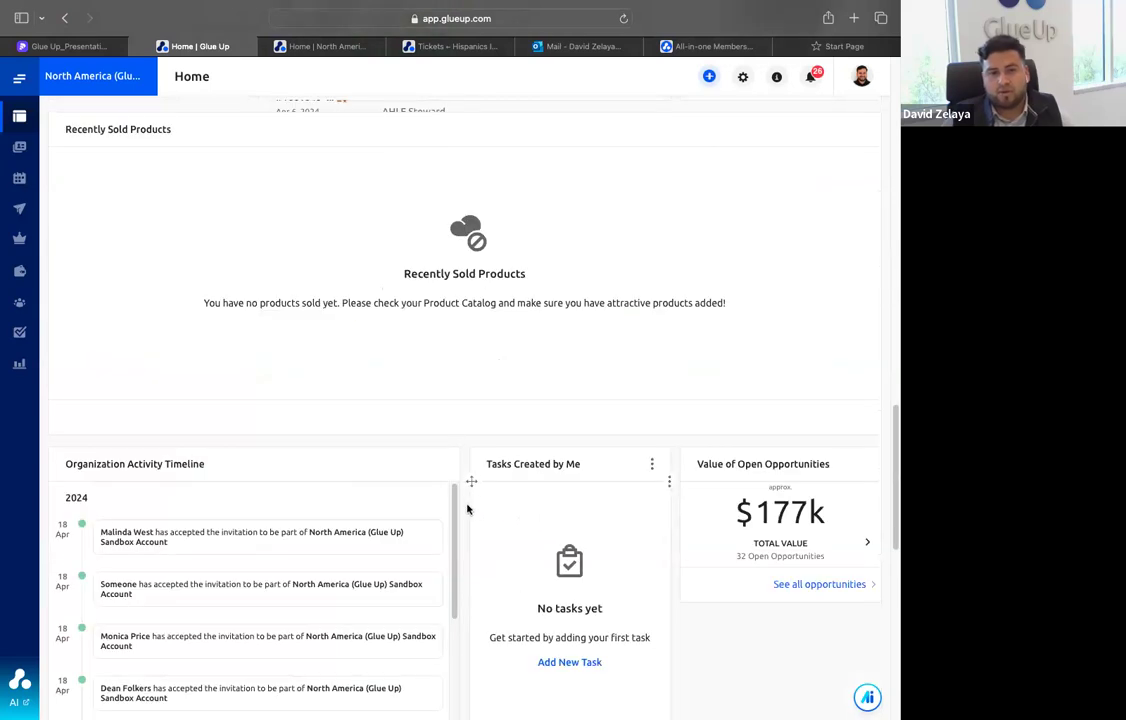
scroll(472, 495, "up", 8)
scroll(547, 339, "up", 5)
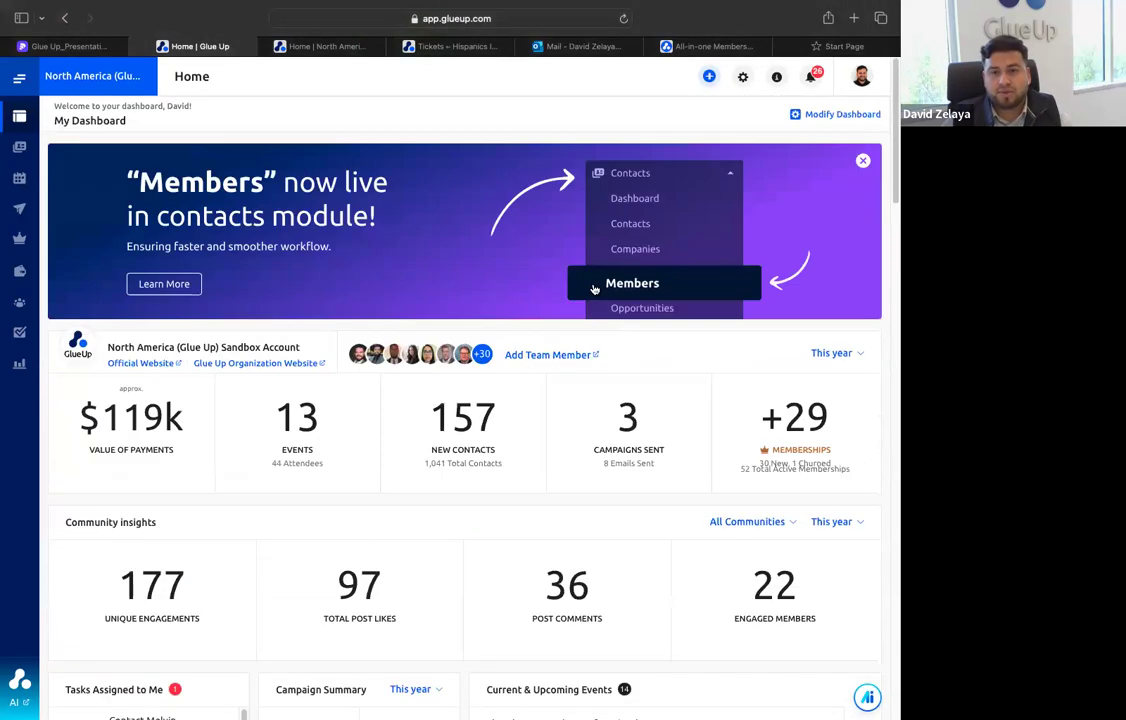
Review the widgets offered for modifying the dashboard, close the selection and view the platform's module list
left_click(812, 114)
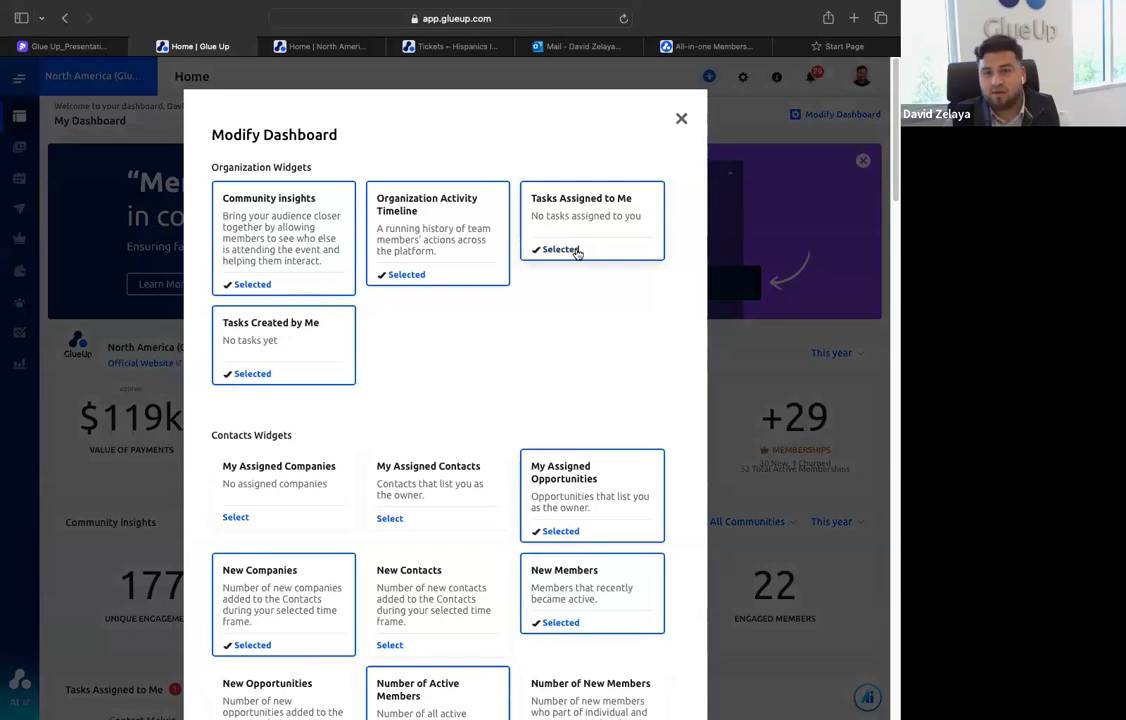
scroll(367, 337, "down", 3)
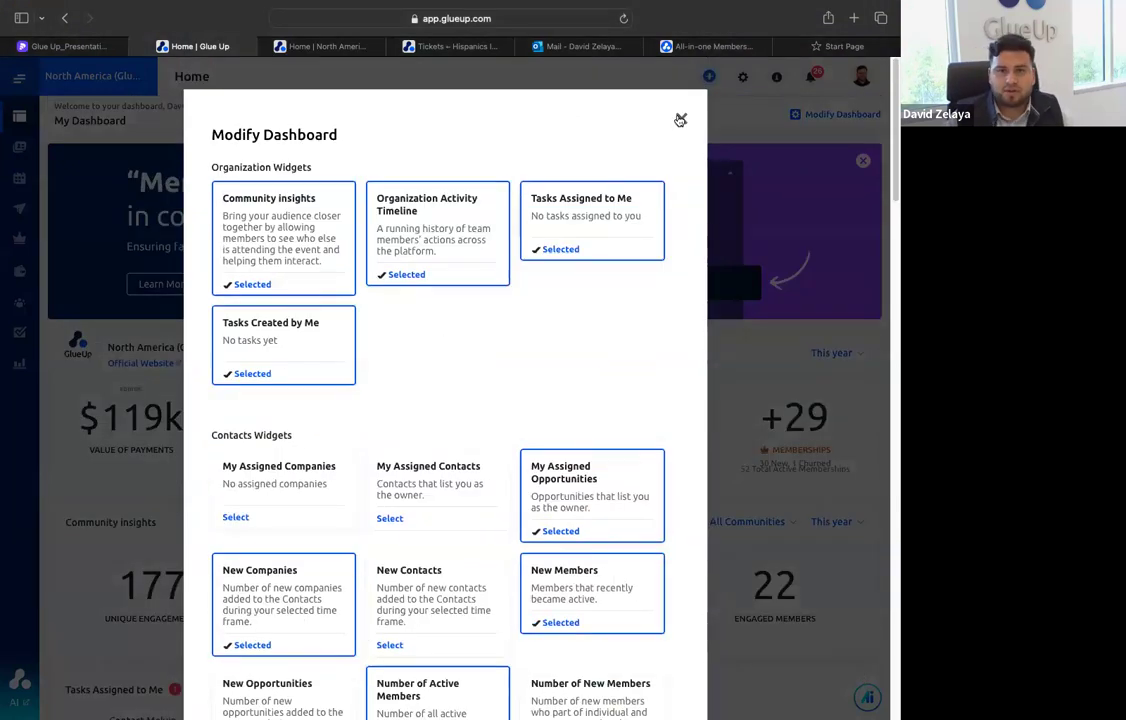
scroll(625, 190, "down", 10)
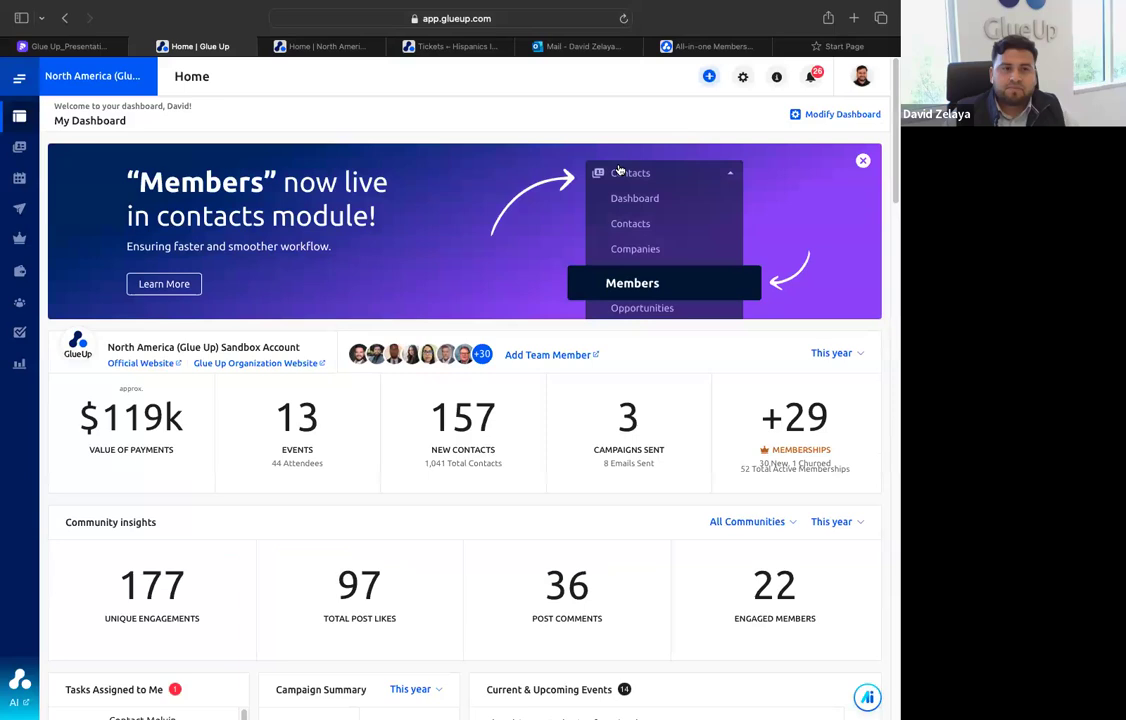
mouse_move(57, 153)
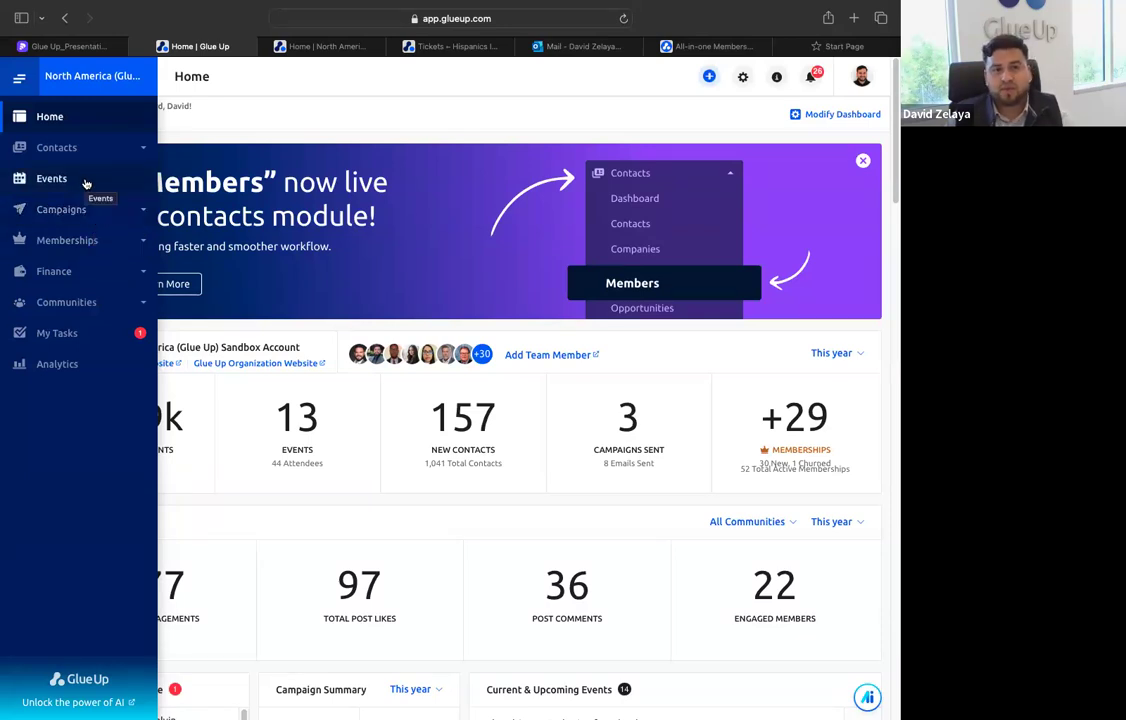
left_click(88, 148)
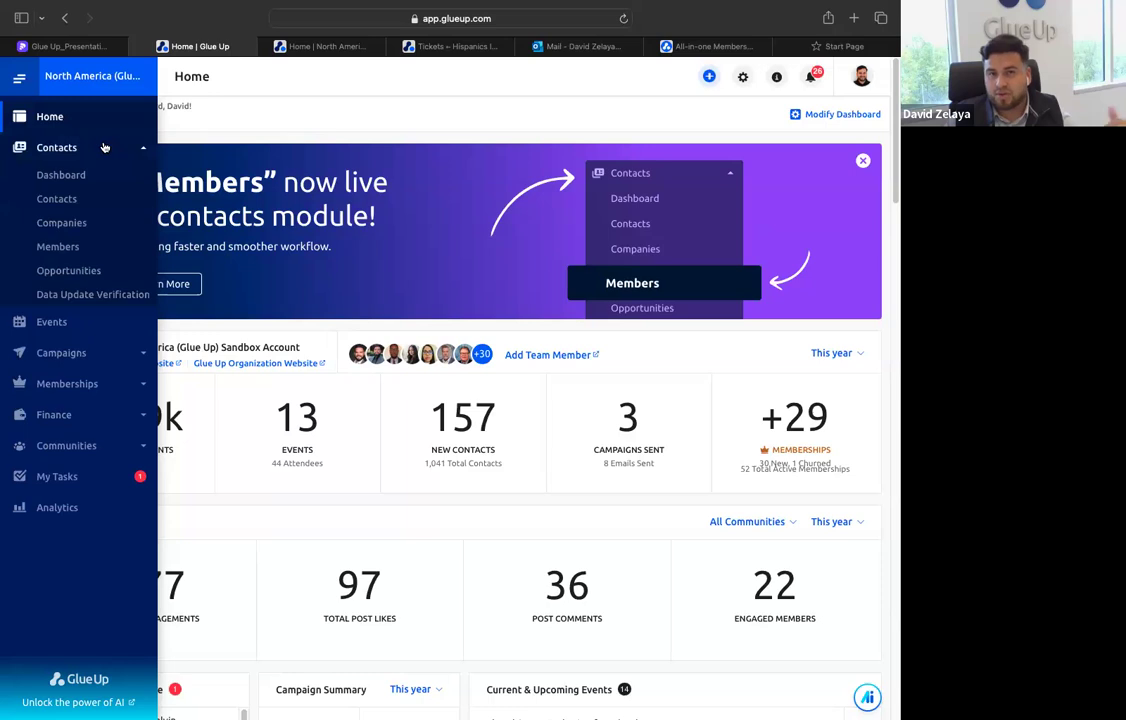
Open the account options, view the available interface languages and return to the main account options
left_click(858, 84)
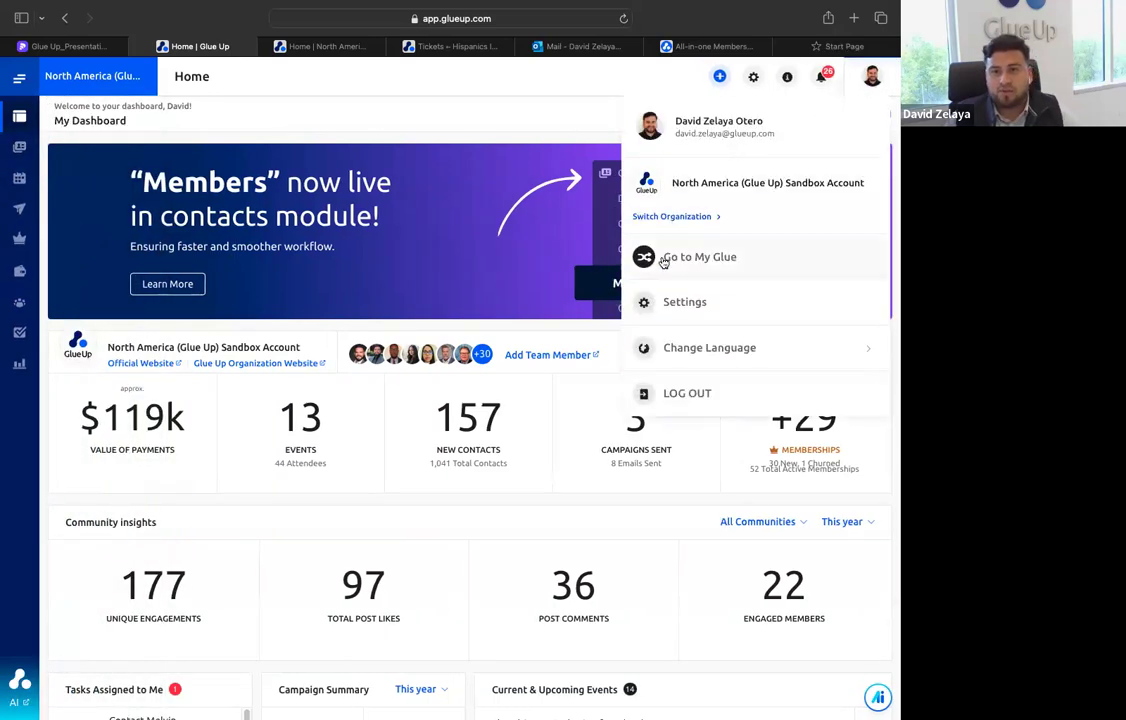
left_click(334, 48)
left_click(176, 48)
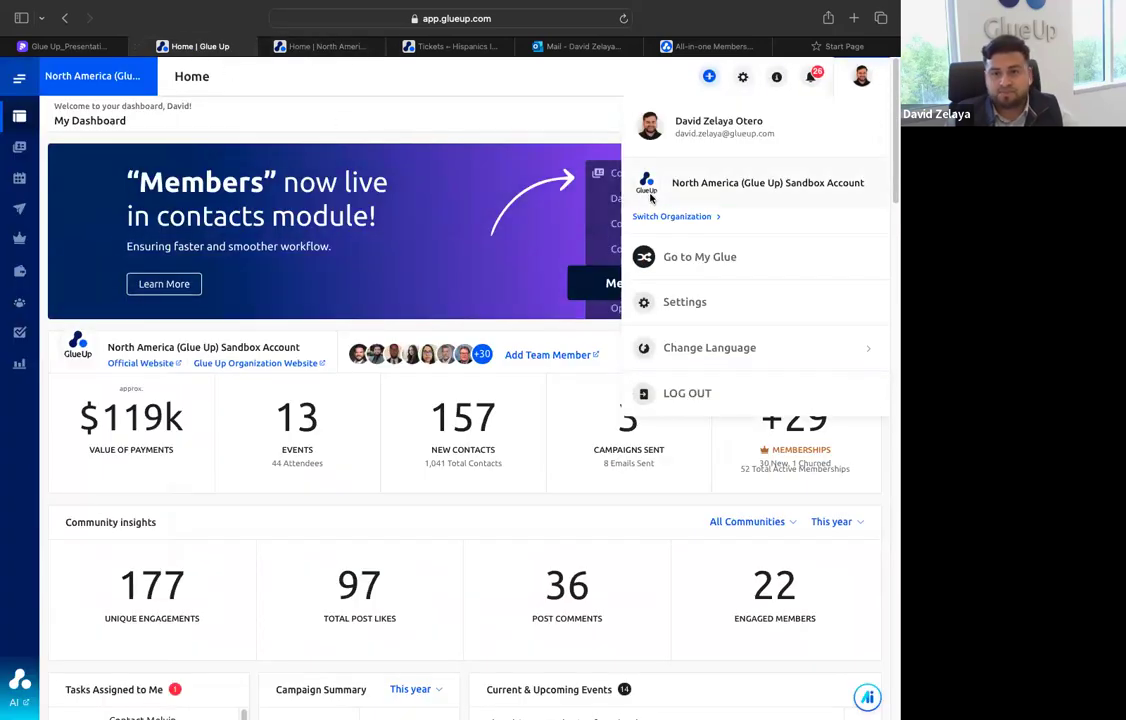
left_click(670, 347)
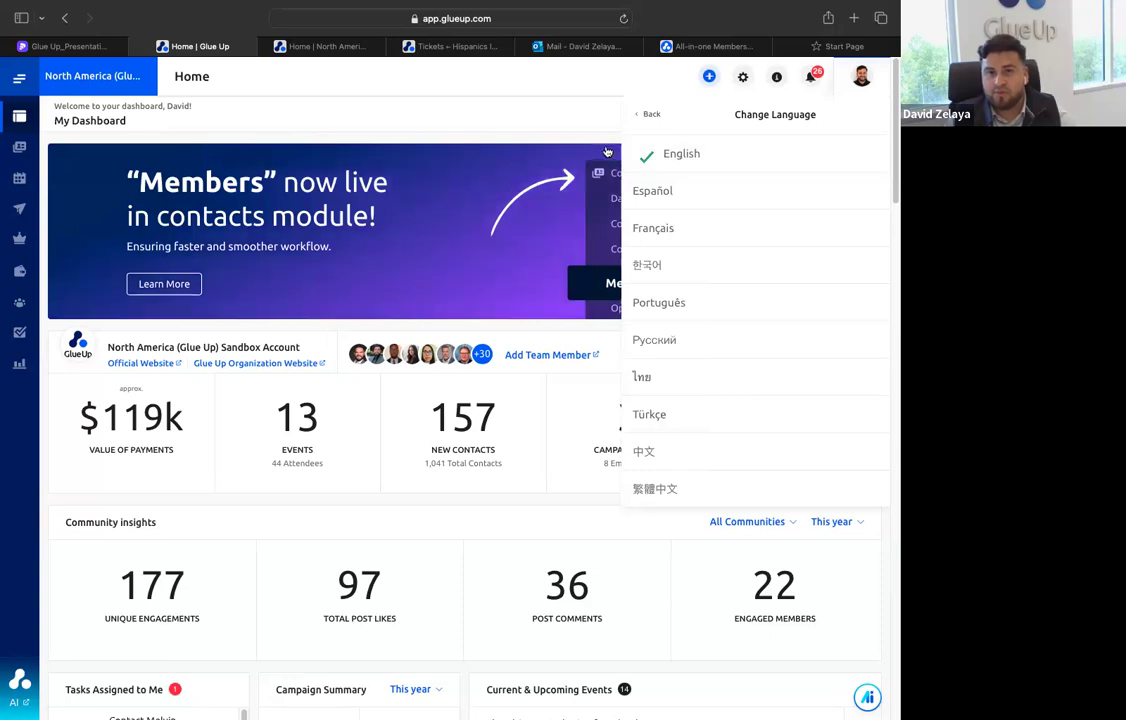
left_click(651, 116)
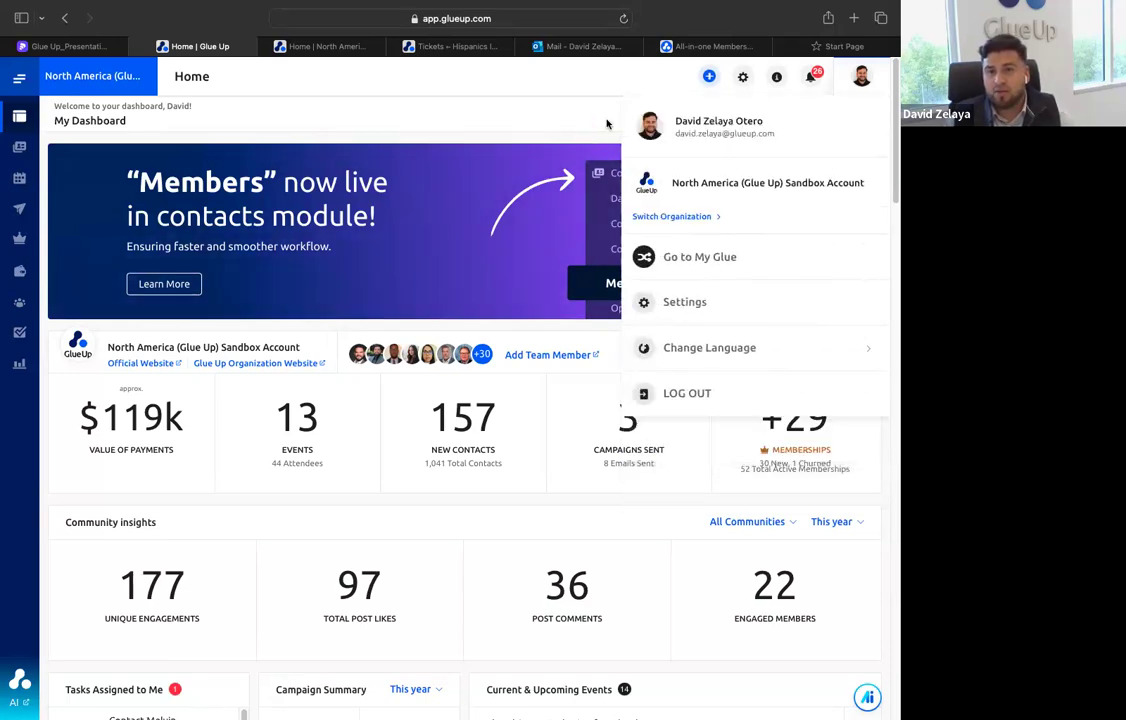
Close the account options, view the notifications and the Quick Help topics, and open the Contact Us support form
left_click(606, 121)
left_click(781, 85)
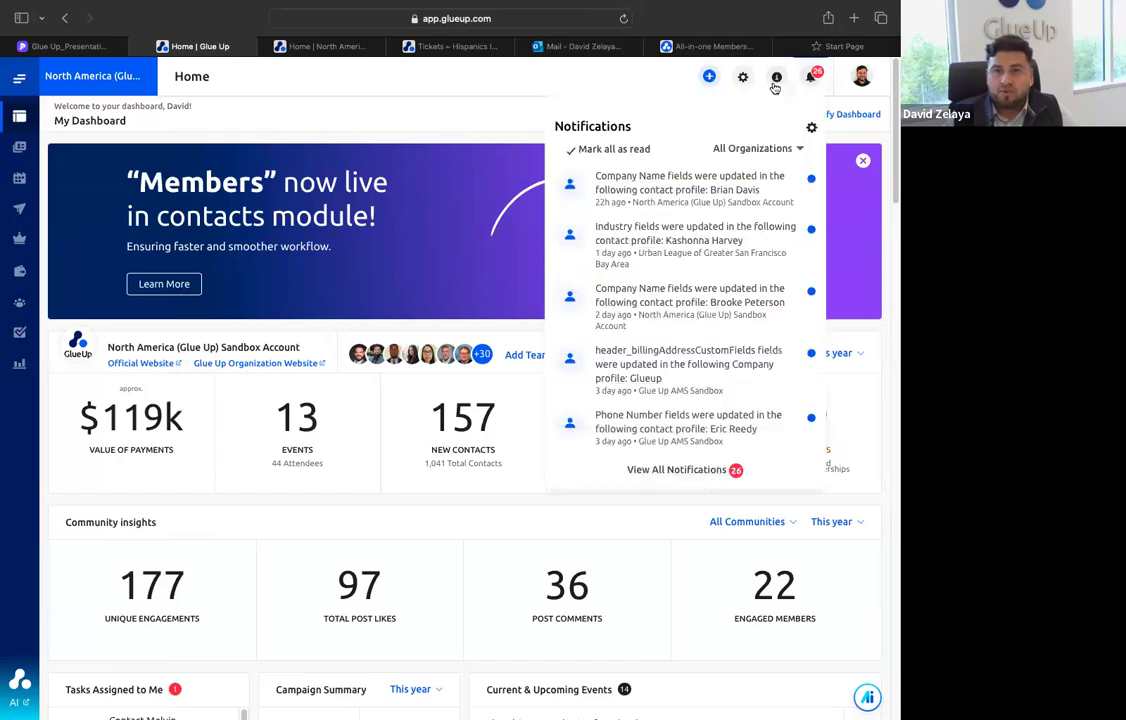
left_click(779, 82)
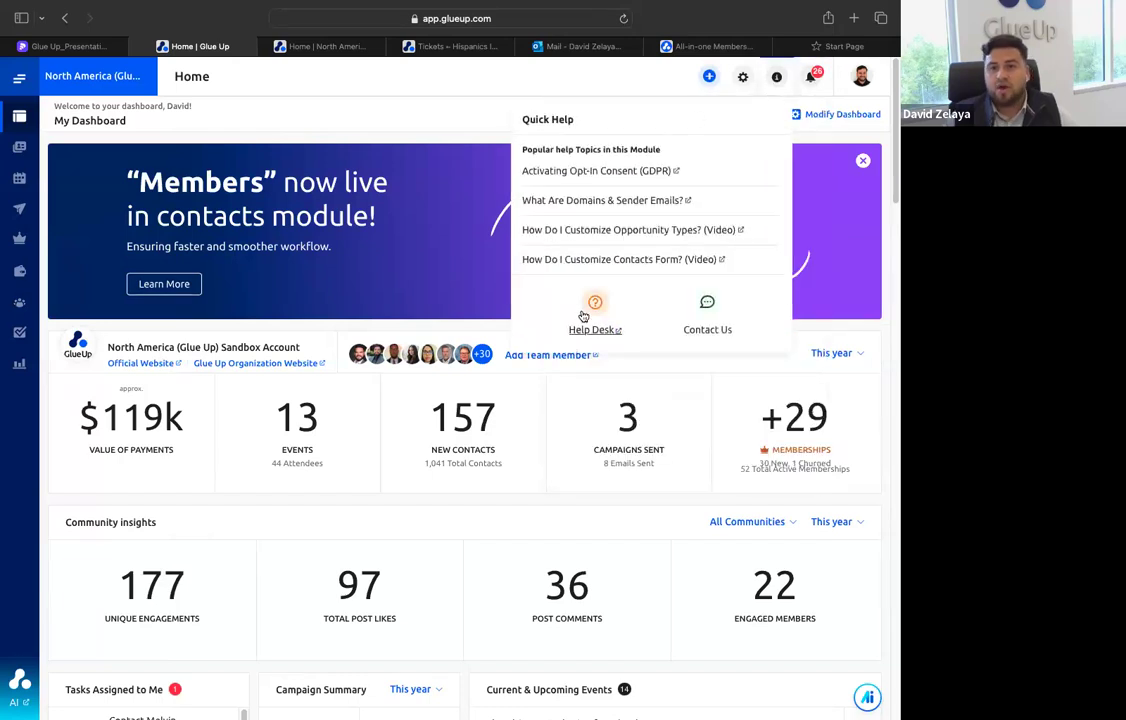
left_click(698, 322)
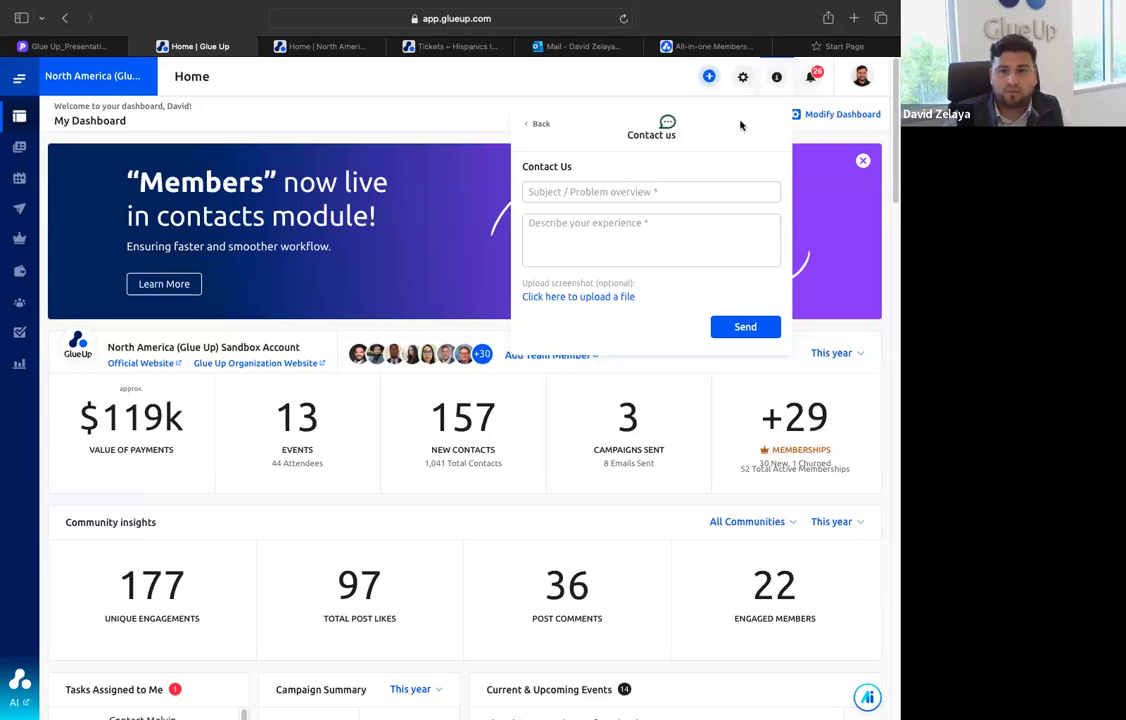
Review the organization settings, open Roles & Permissions to view the Admin role's permissions, and return to the home dashboard
left_click(740, 80)
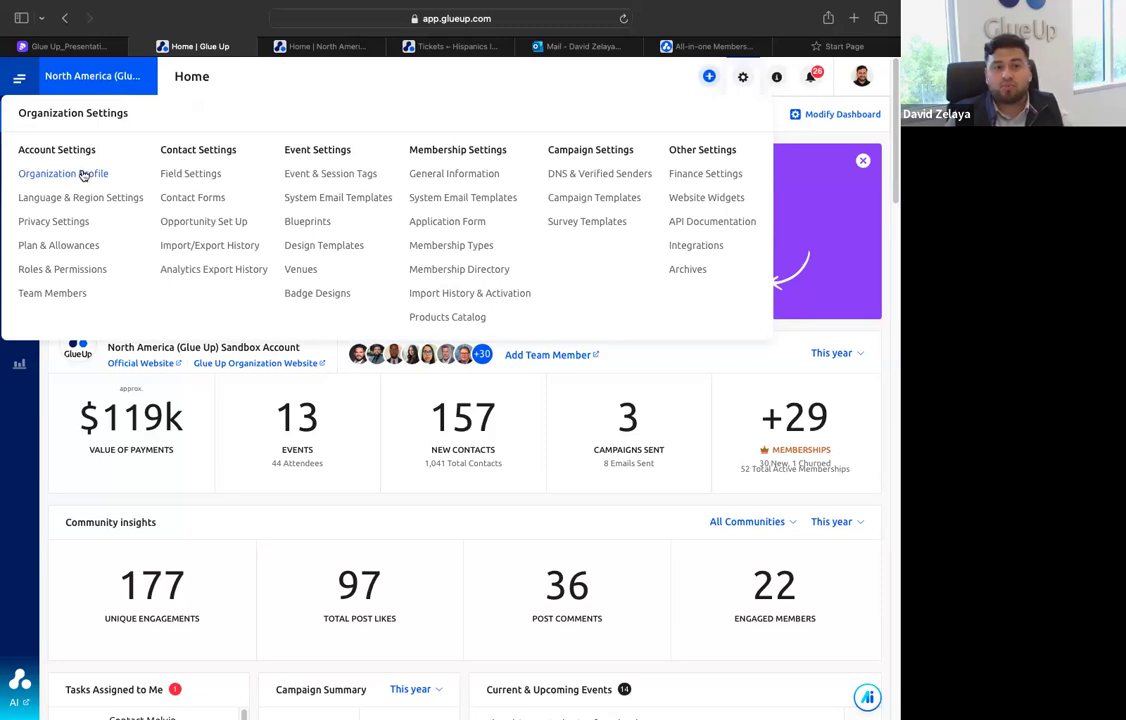
left_click(69, 274)
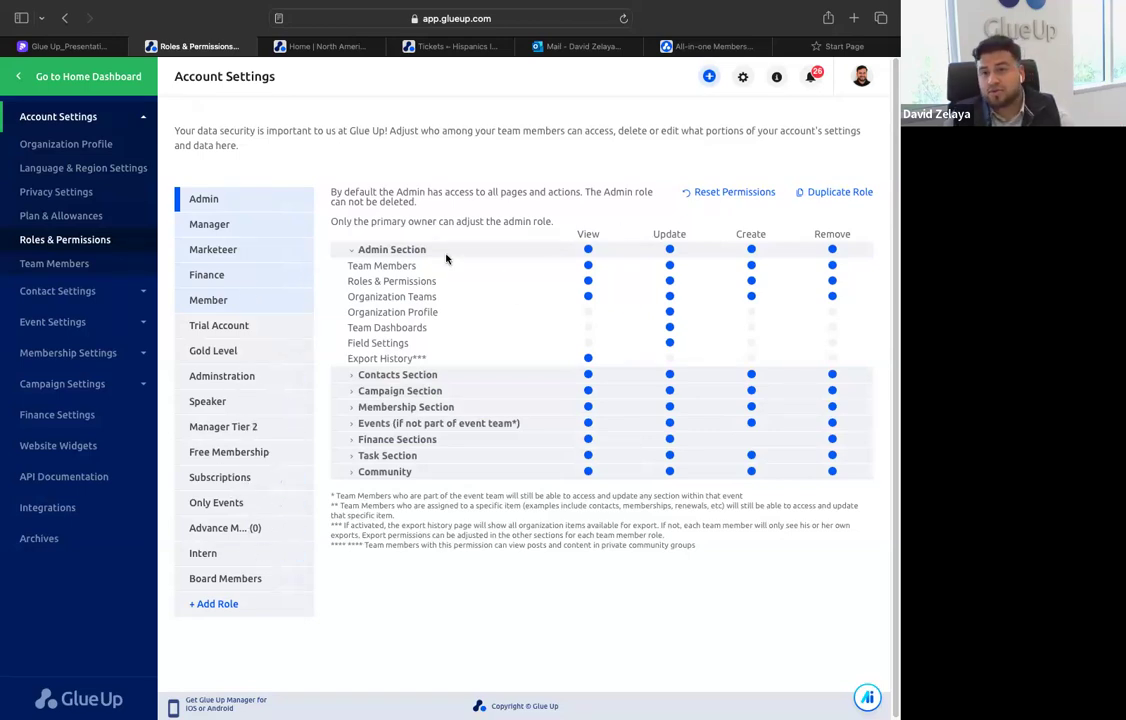
left_click(87, 88)
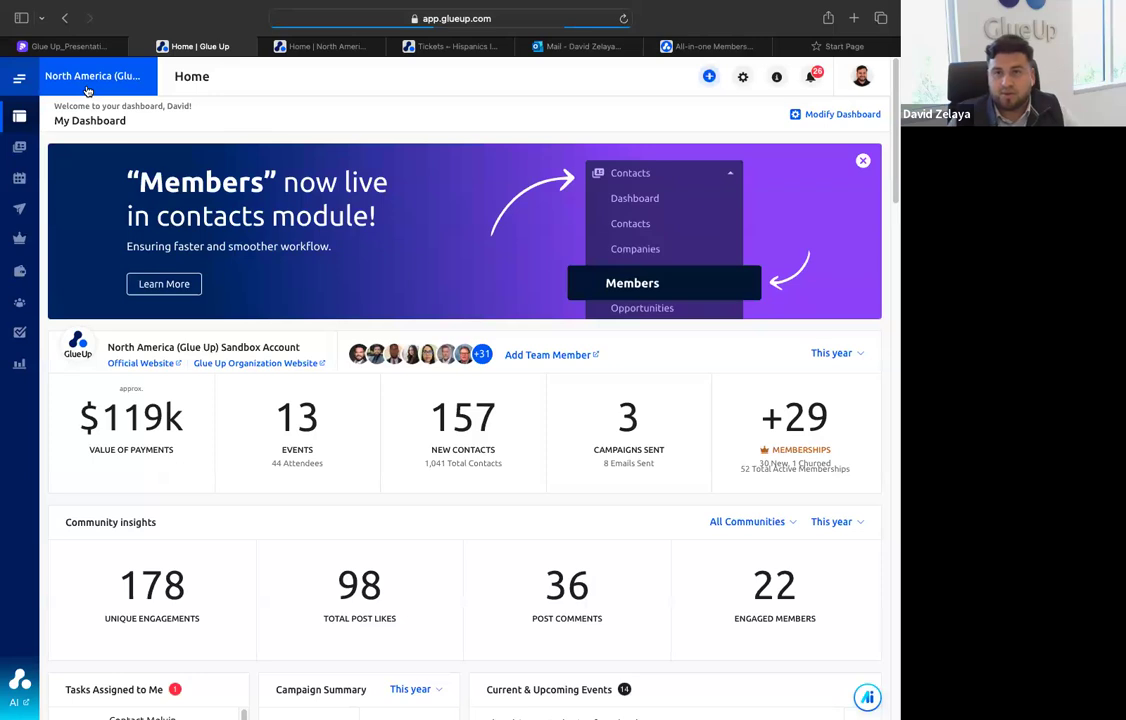
left_click(743, 77)
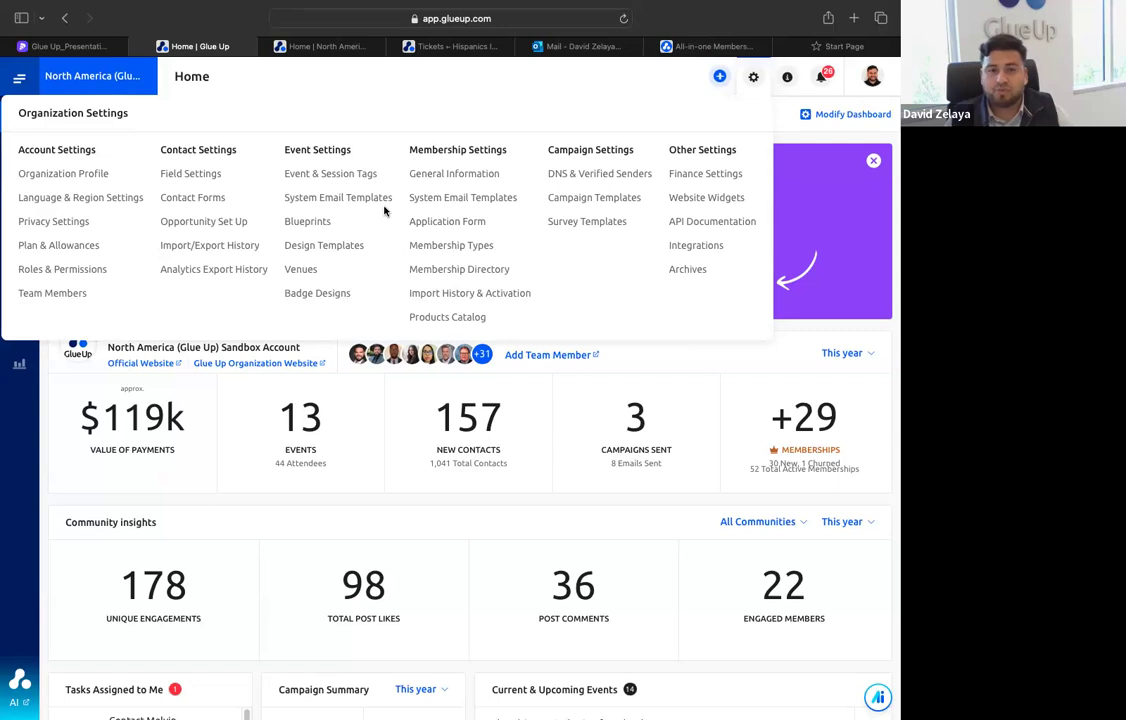
left_click(753, 76)
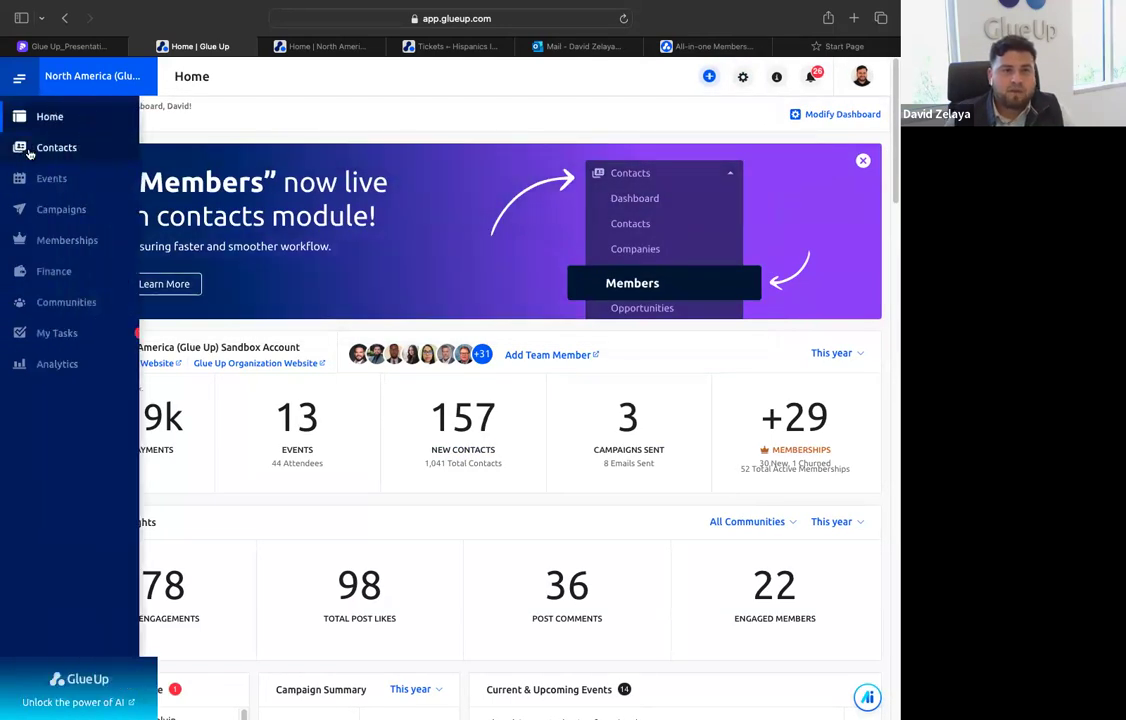
Open the Contacts dashboard and review its assigned contacts, new members, opportunities and recently added companies
left_click(82, 150)
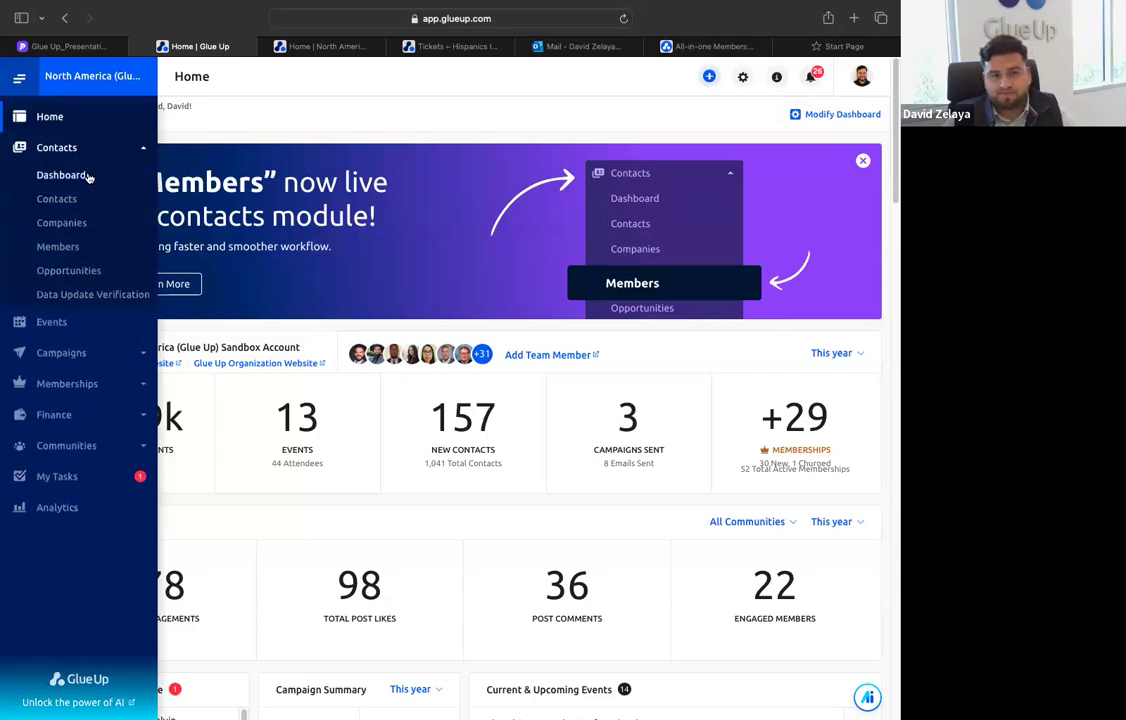
left_click(88, 177)
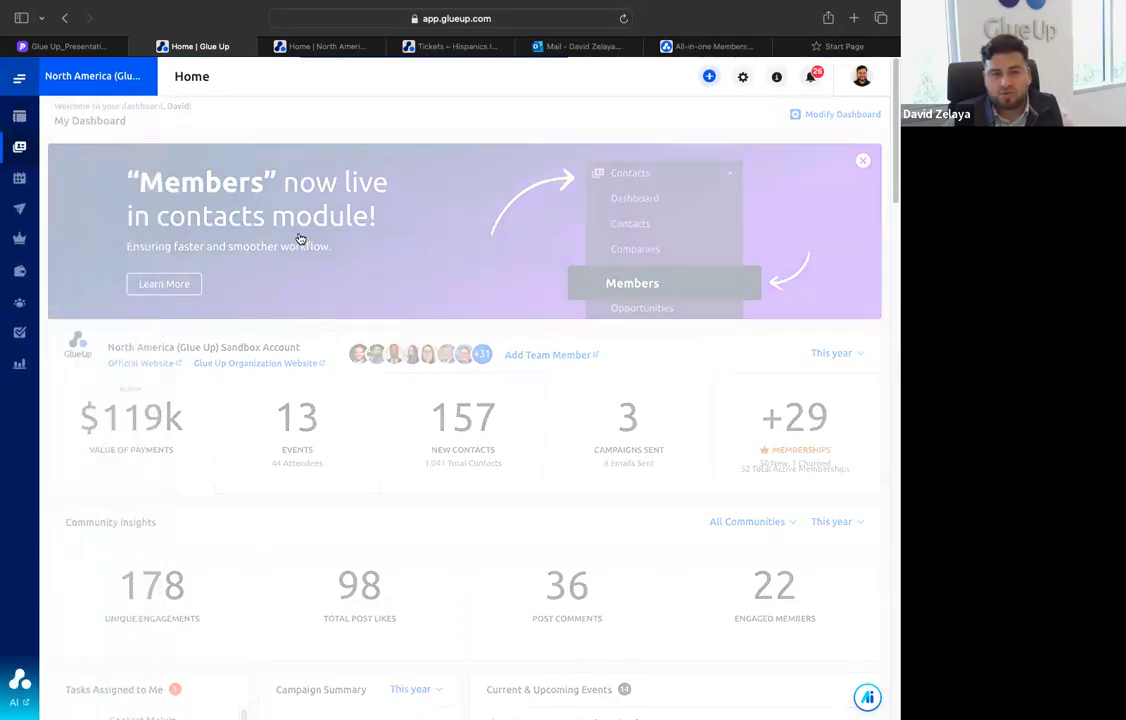
scroll(400, 370, "down", 10)
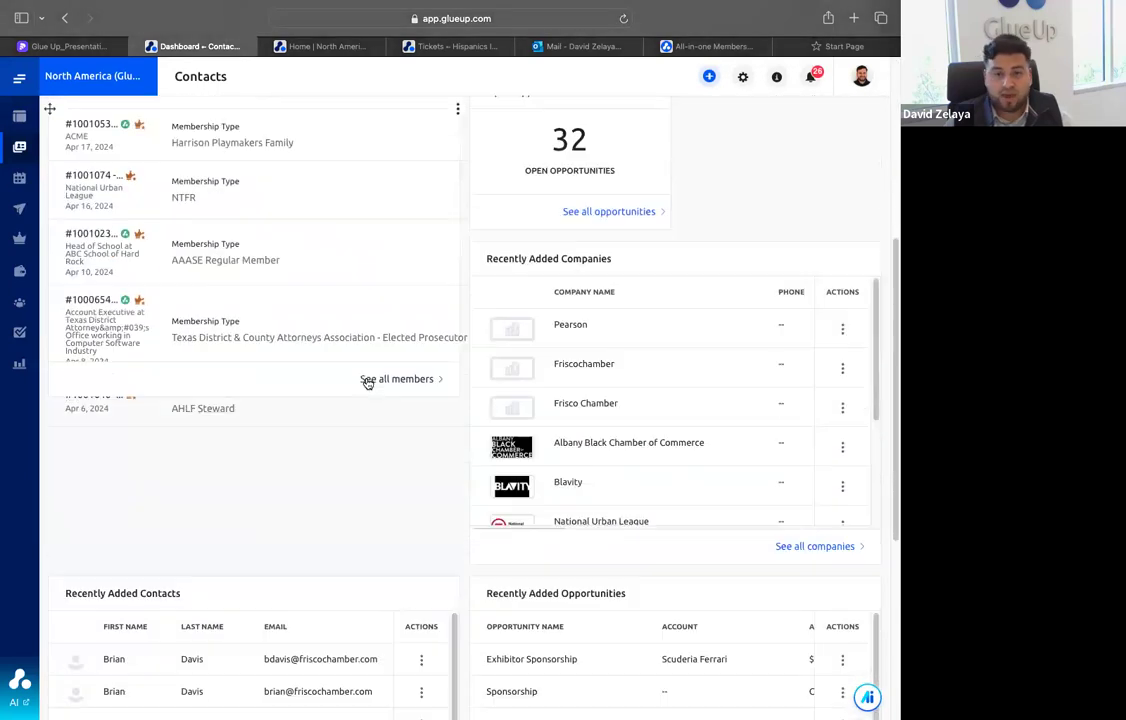
scroll(430, 395, "up", 10)
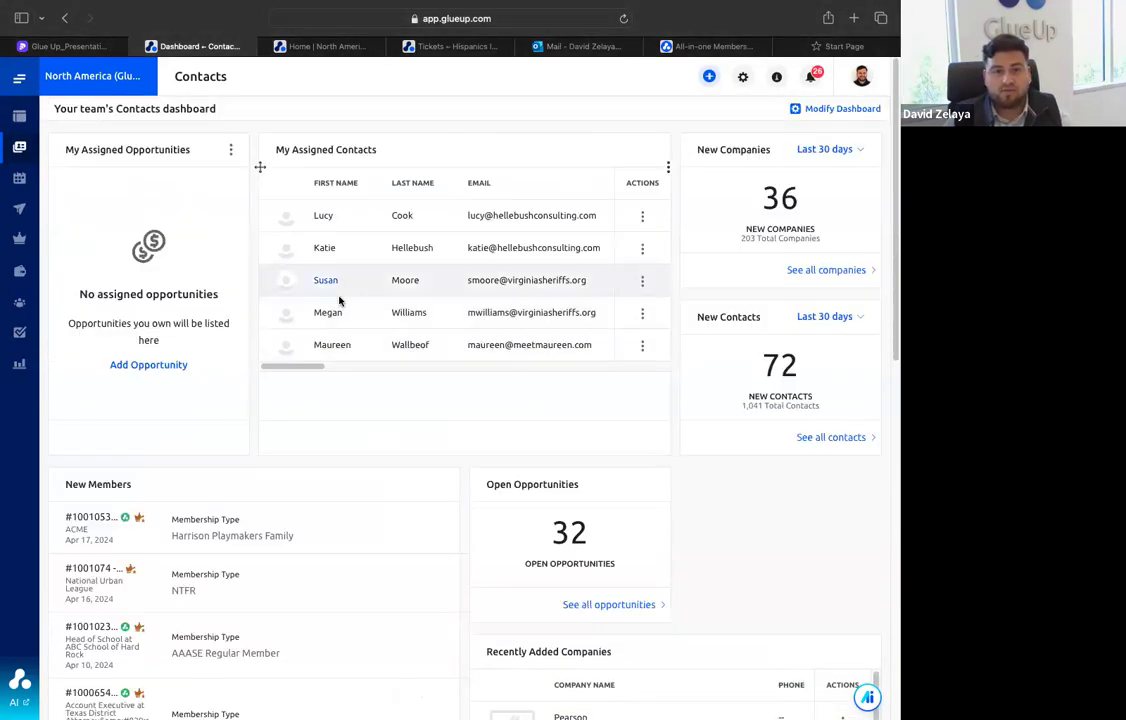
Open the contacts list, filter it by Active Member set to Yes, look over the results and clear the filter
mouse_move(22, 165)
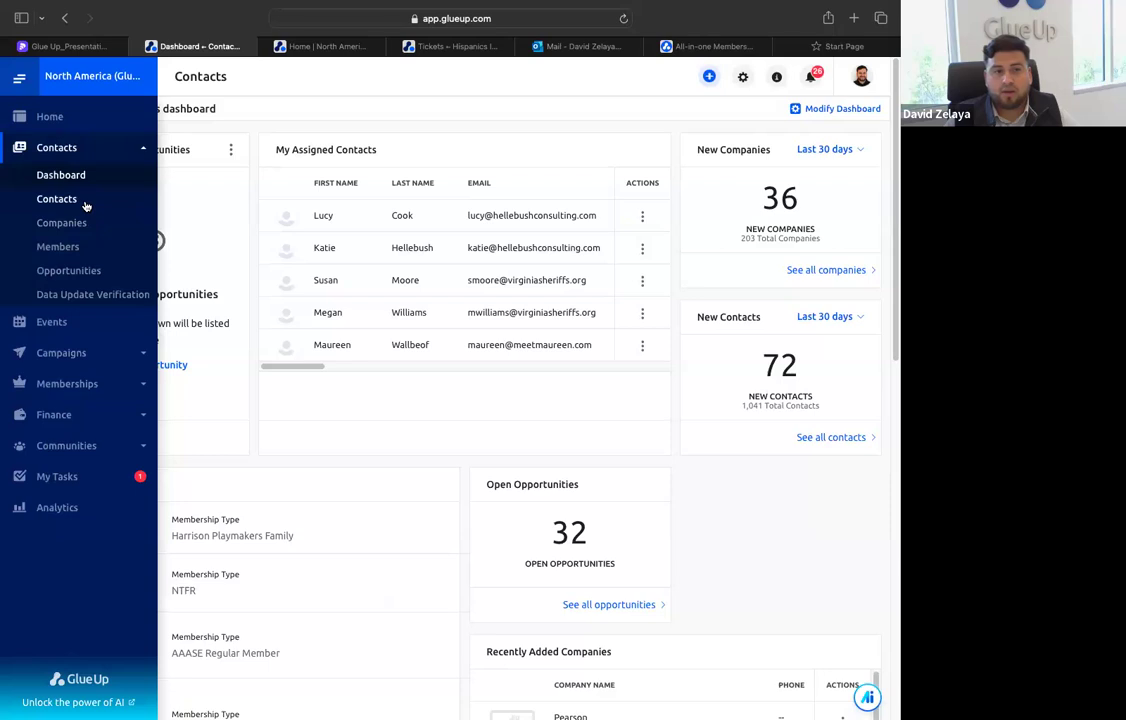
left_click(82, 203)
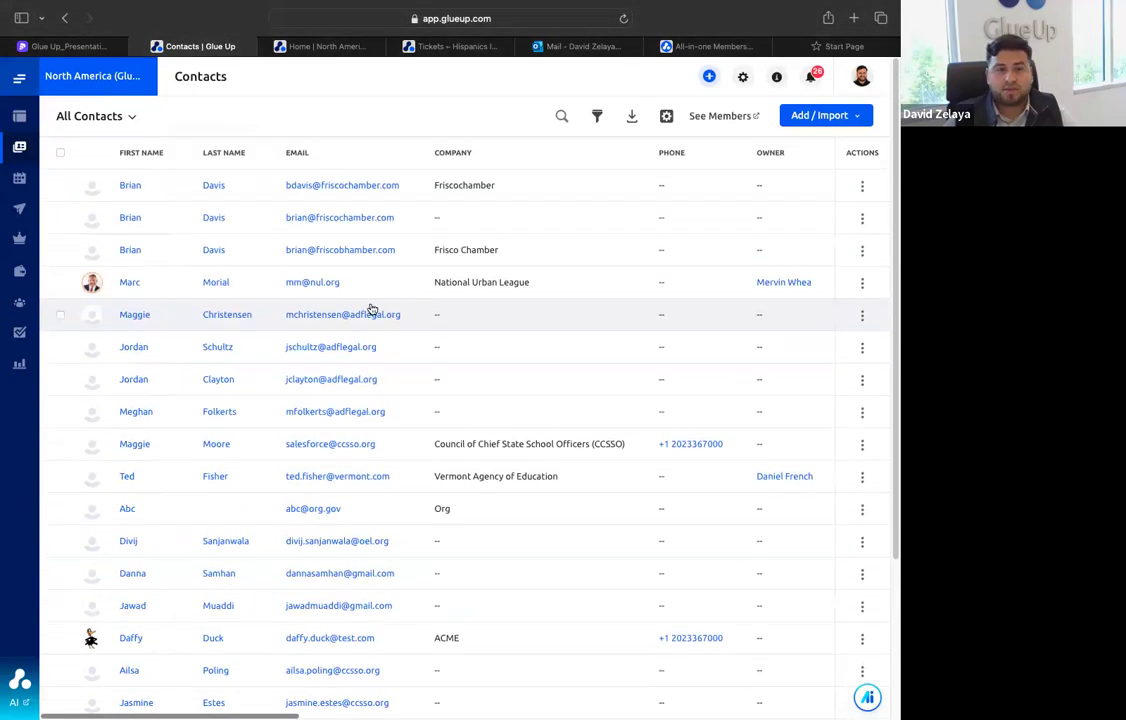
left_click(597, 116)
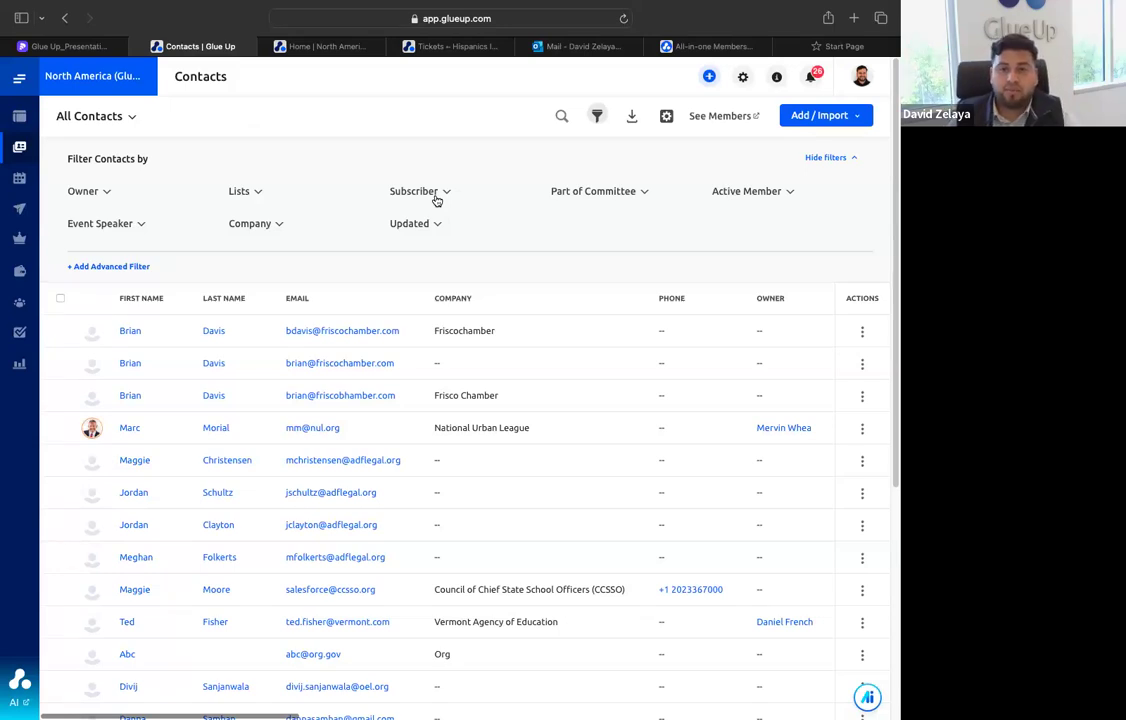
left_click(722, 193)
left_click(717, 228)
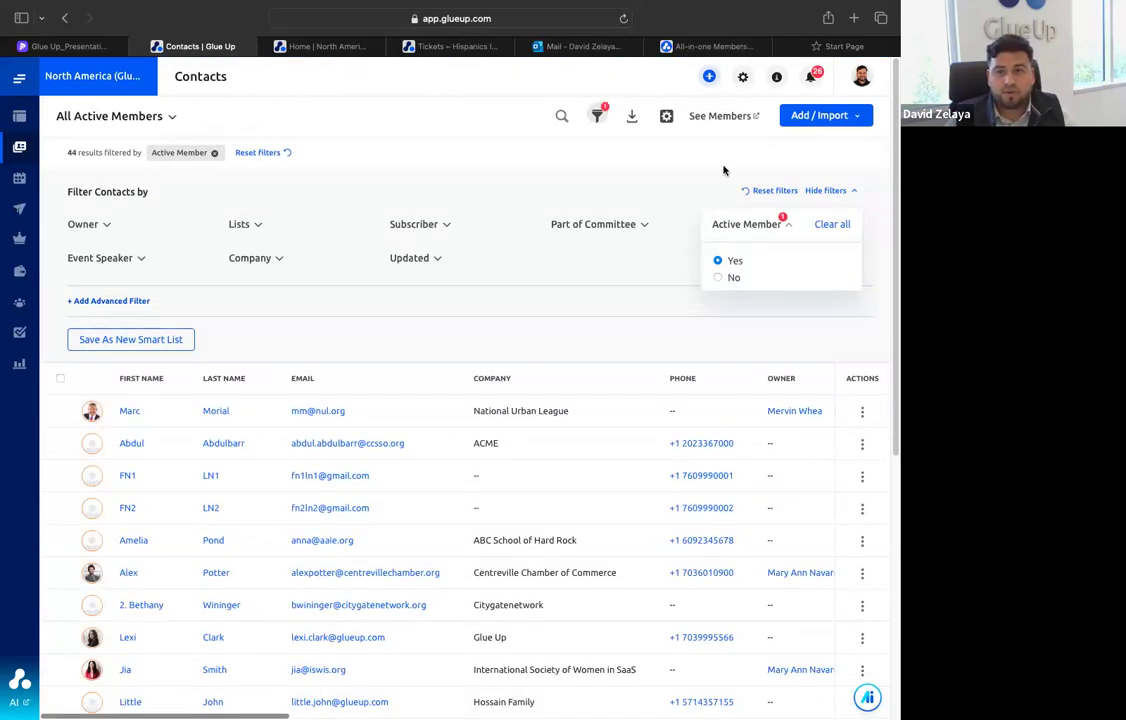
scroll(783, 168, "down", 2)
scroll(832, 177, "up", 1)
left_click(832, 139)
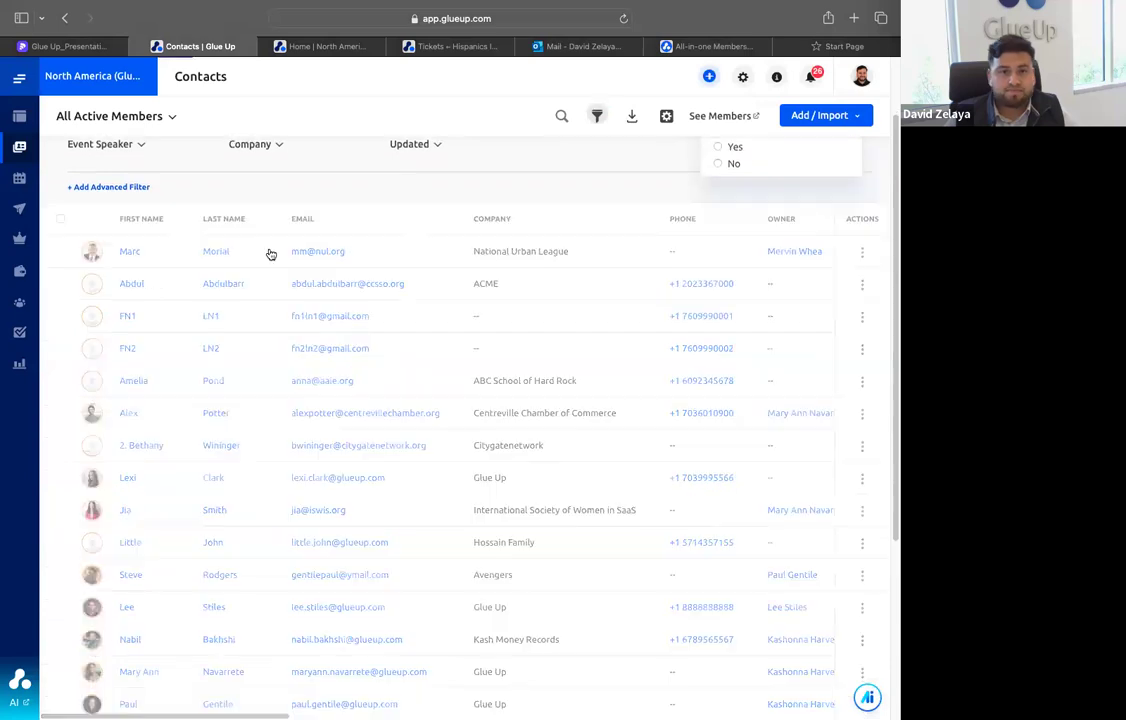
Add an advanced filter to the contacts list and view the properties it offers without choosing one
left_click(139, 269)
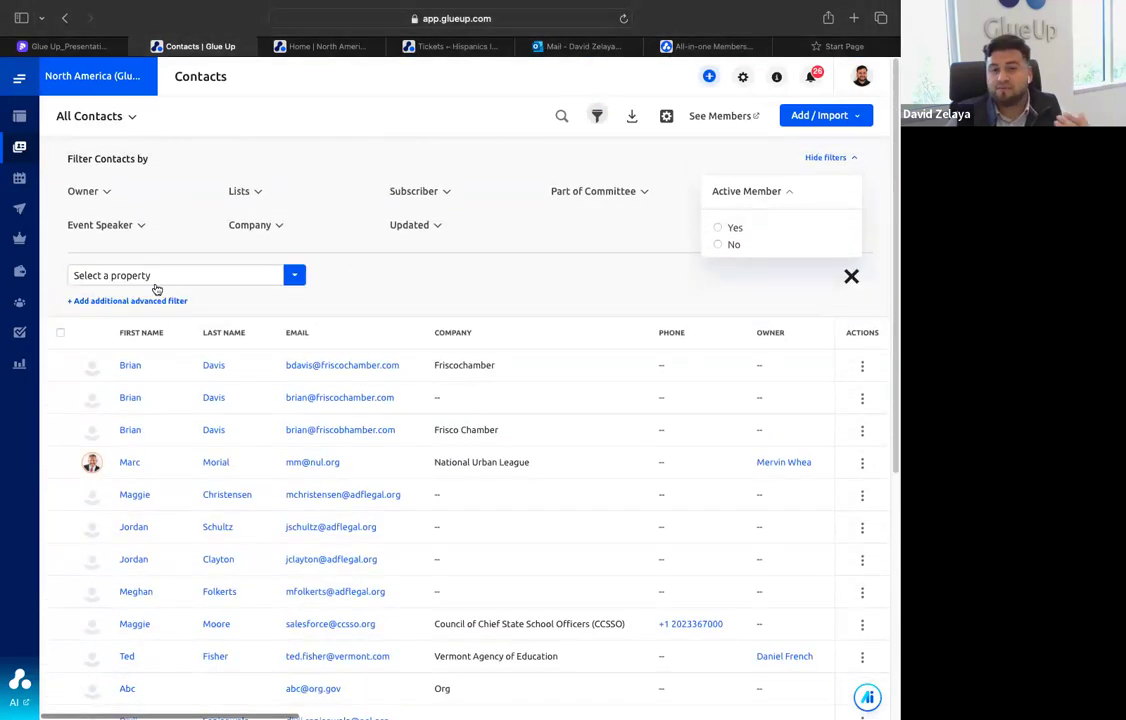
left_click(229, 277)
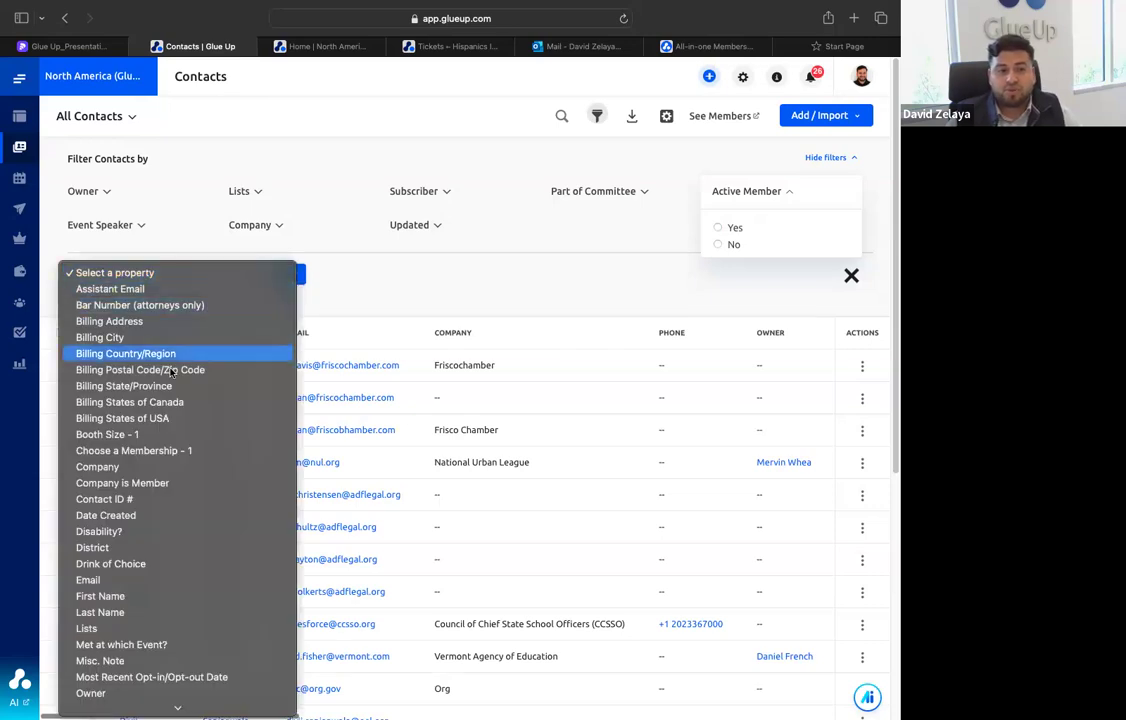
scroll(180, 350, "down", 5)
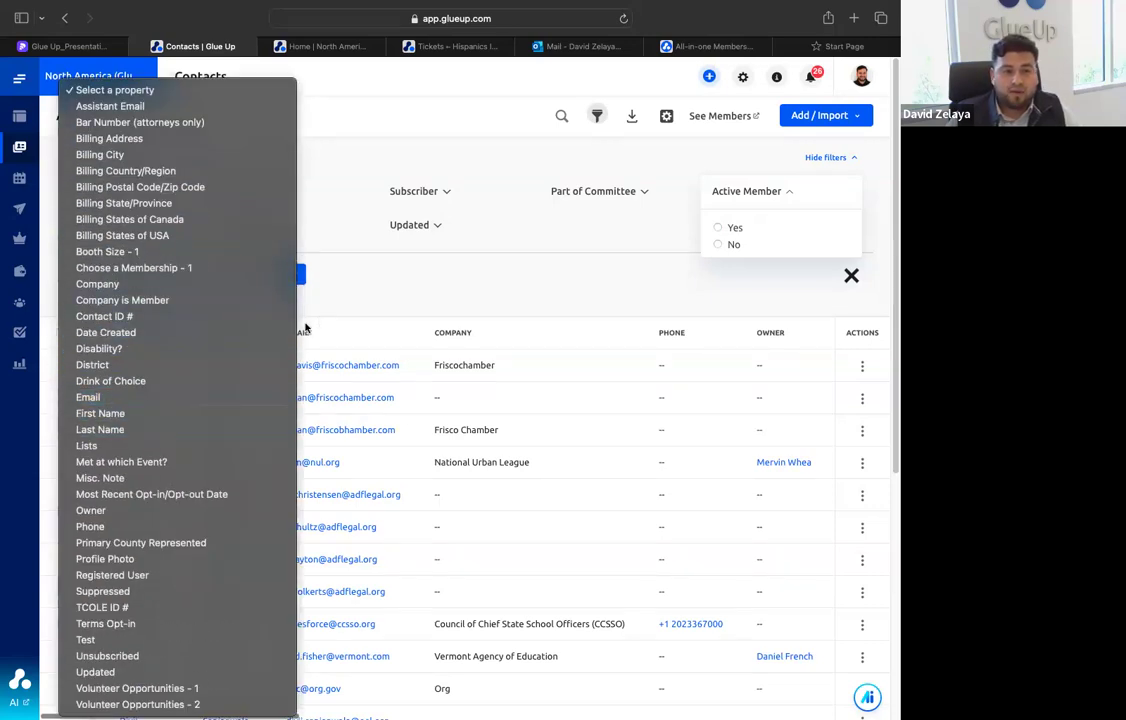
left_click(406, 281)
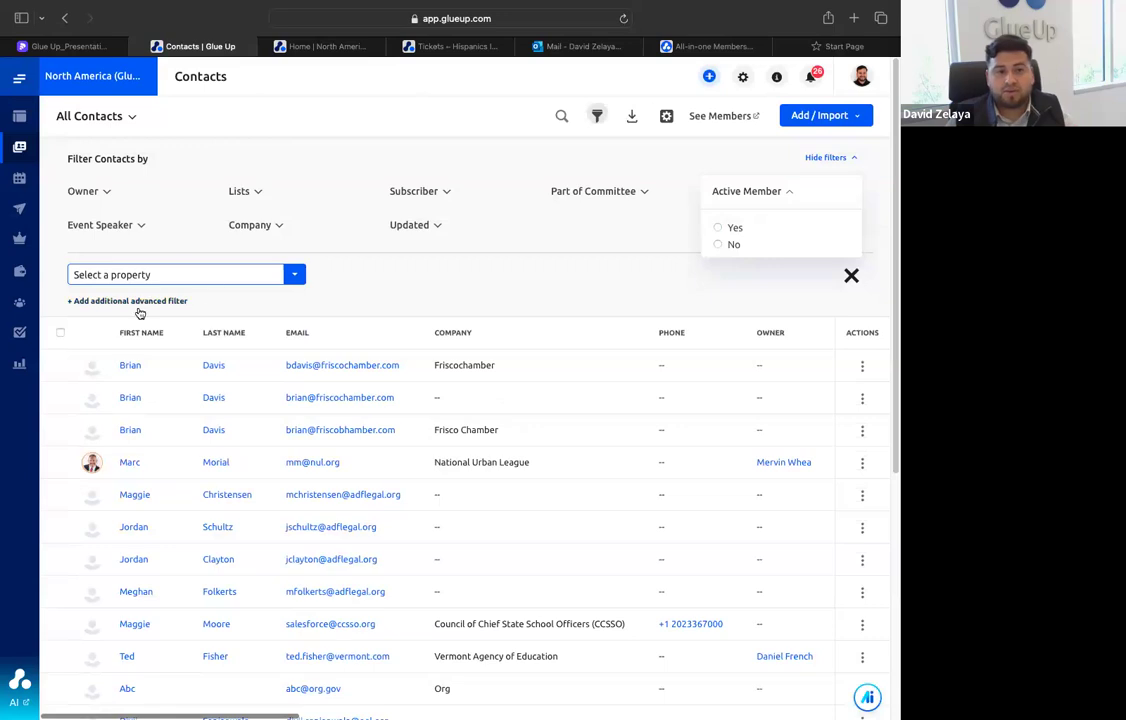
Browse the saved contact lists, then view the fields offered for exporting the contacts and close the export without running it
left_click(134, 118)
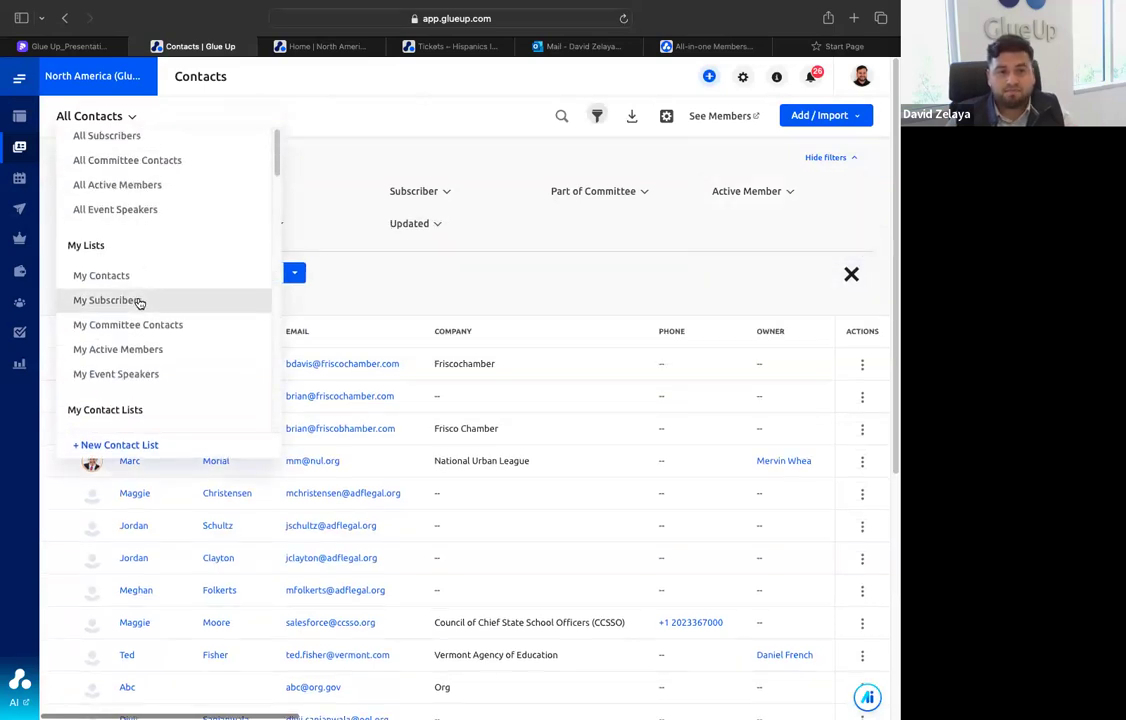
scroll(133, 280, "down", 1)
scroll(141, 325, "down", 1)
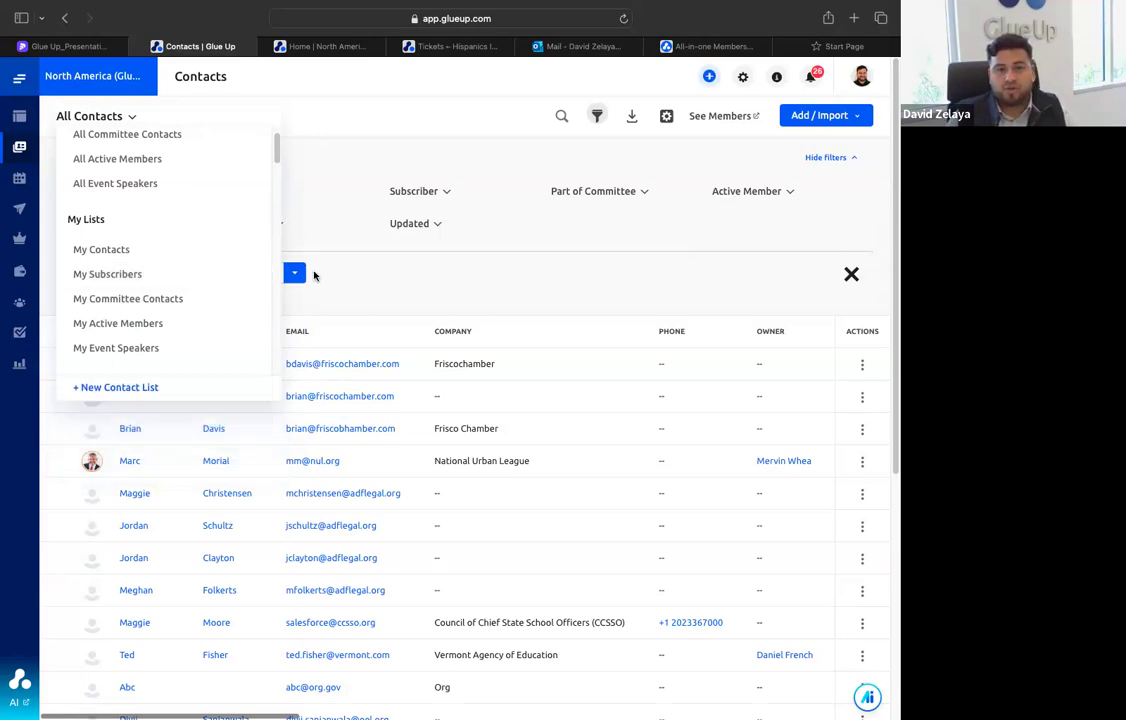
left_click(298, 274)
left_click(366, 276)
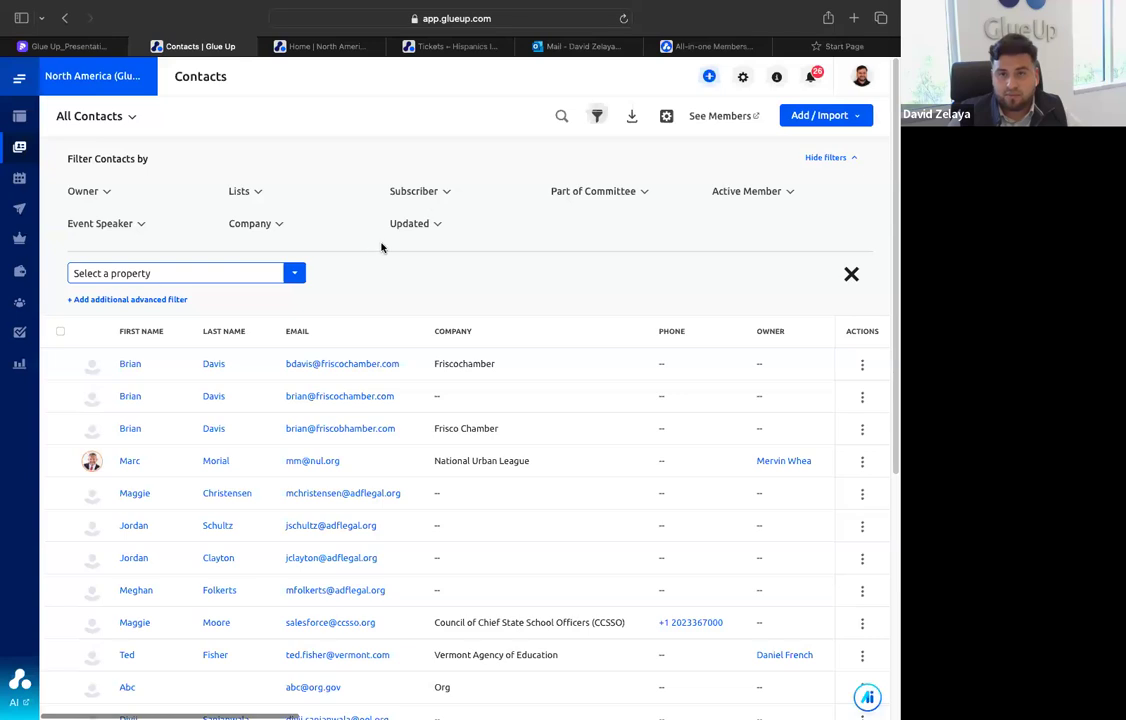
left_click(632, 115)
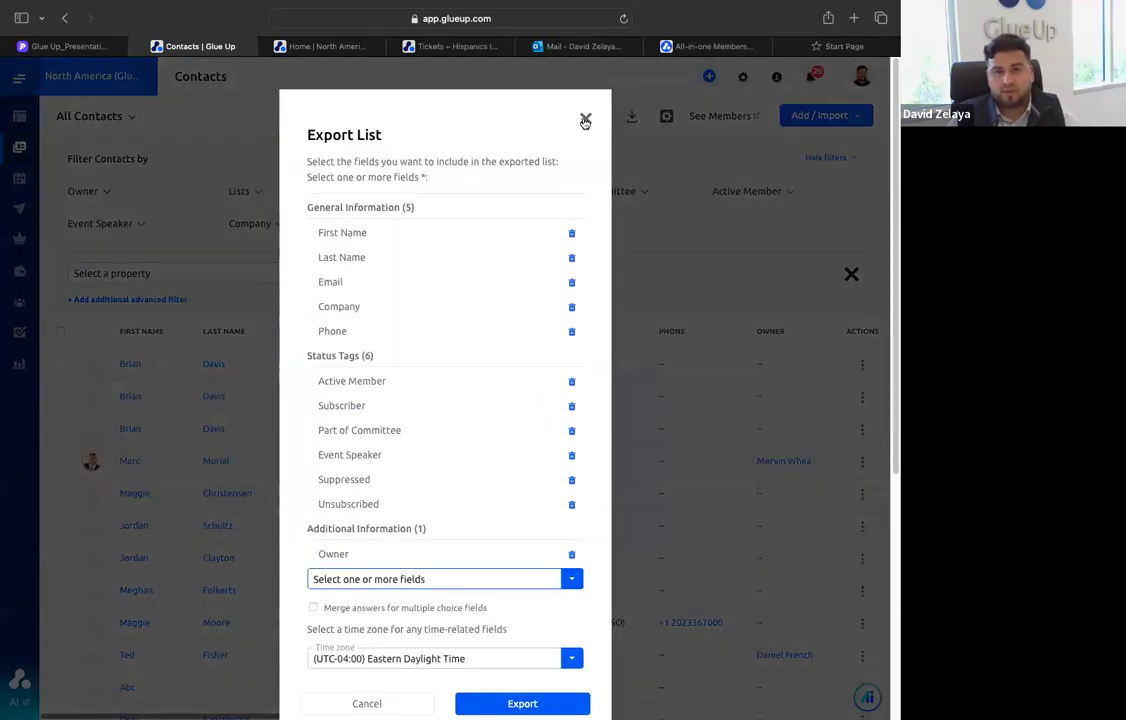
left_click(587, 121)
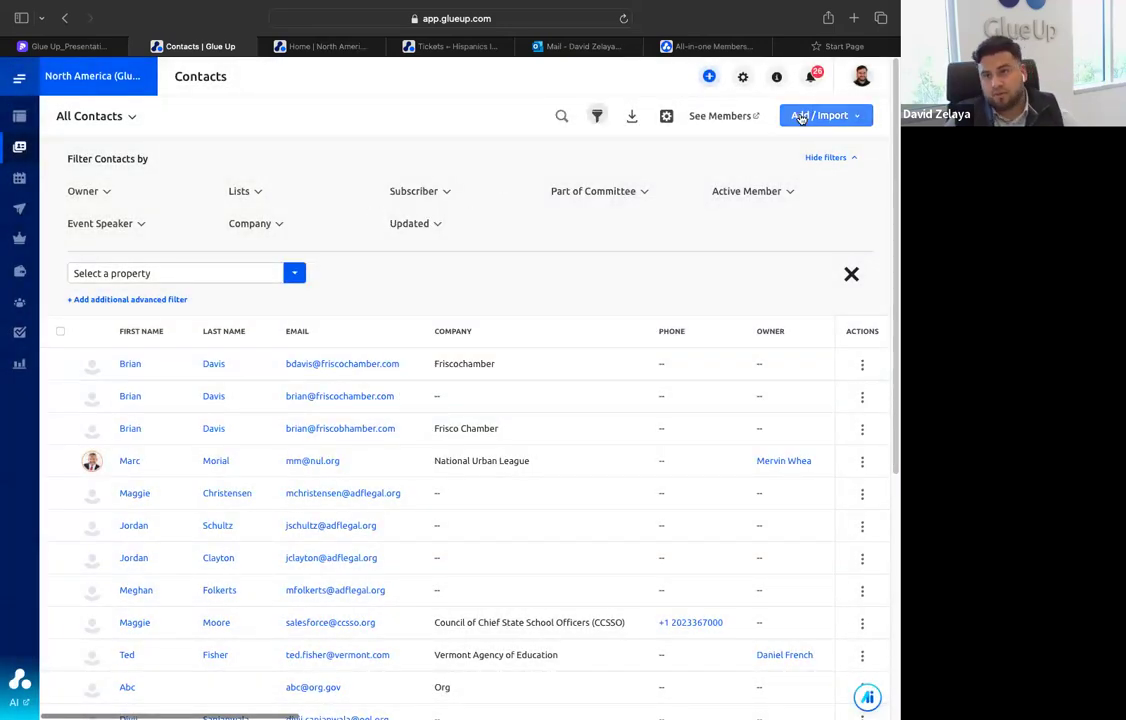
Open the companies list and view the company contacts in the National Urban League profile
mouse_move(27, 166)
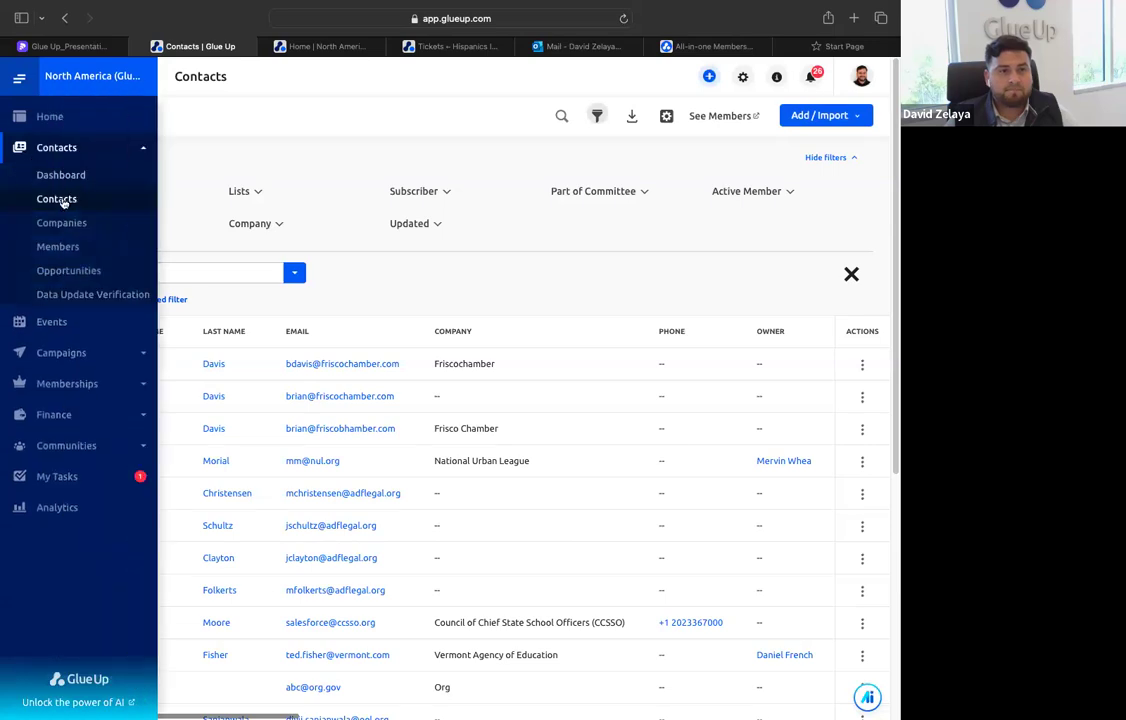
left_click(75, 228)
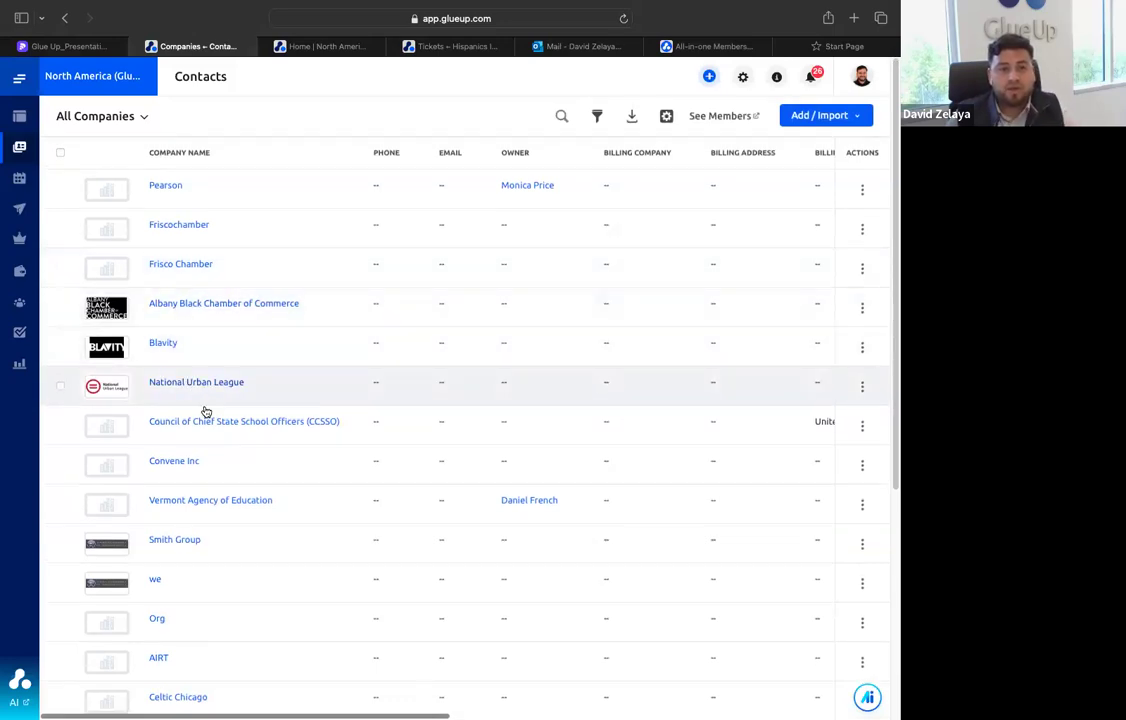
left_click(202, 384)
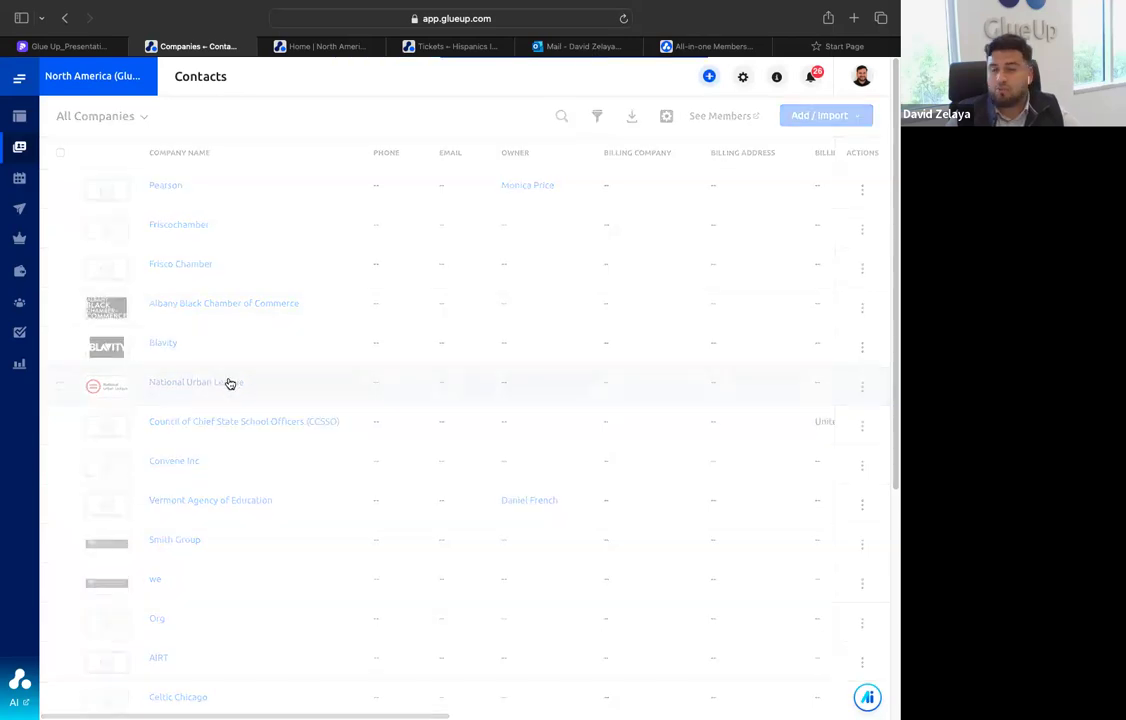
left_click(673, 167)
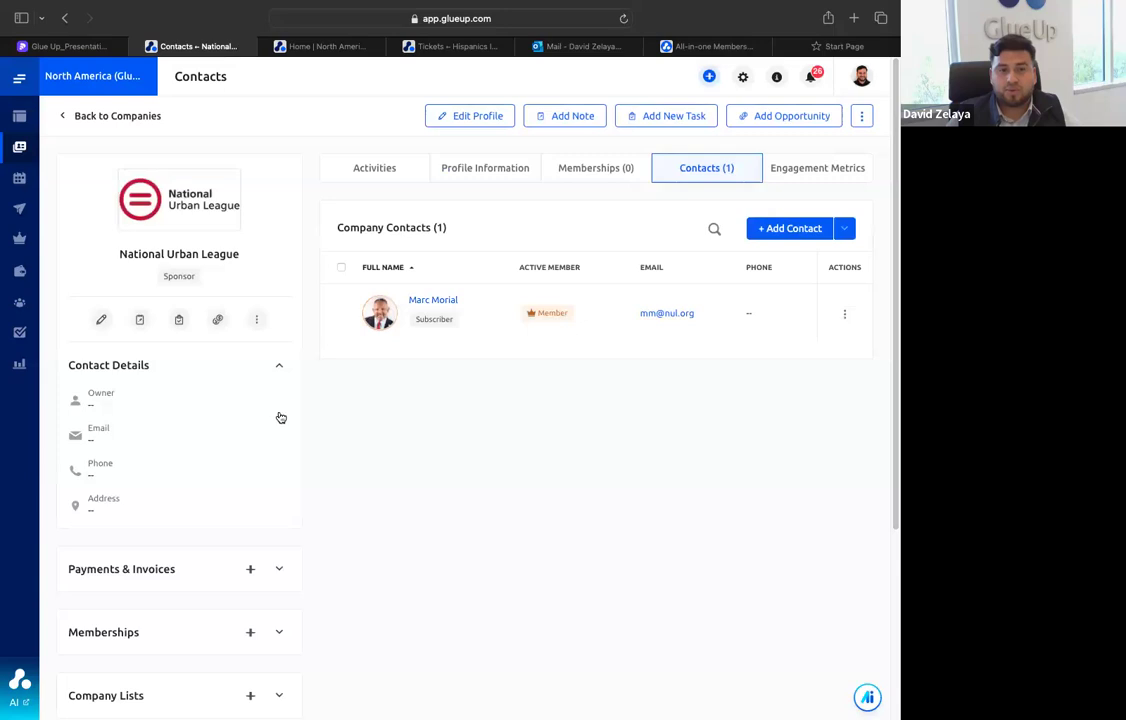
mouse_move(17, 146)
left_click(74, 205)
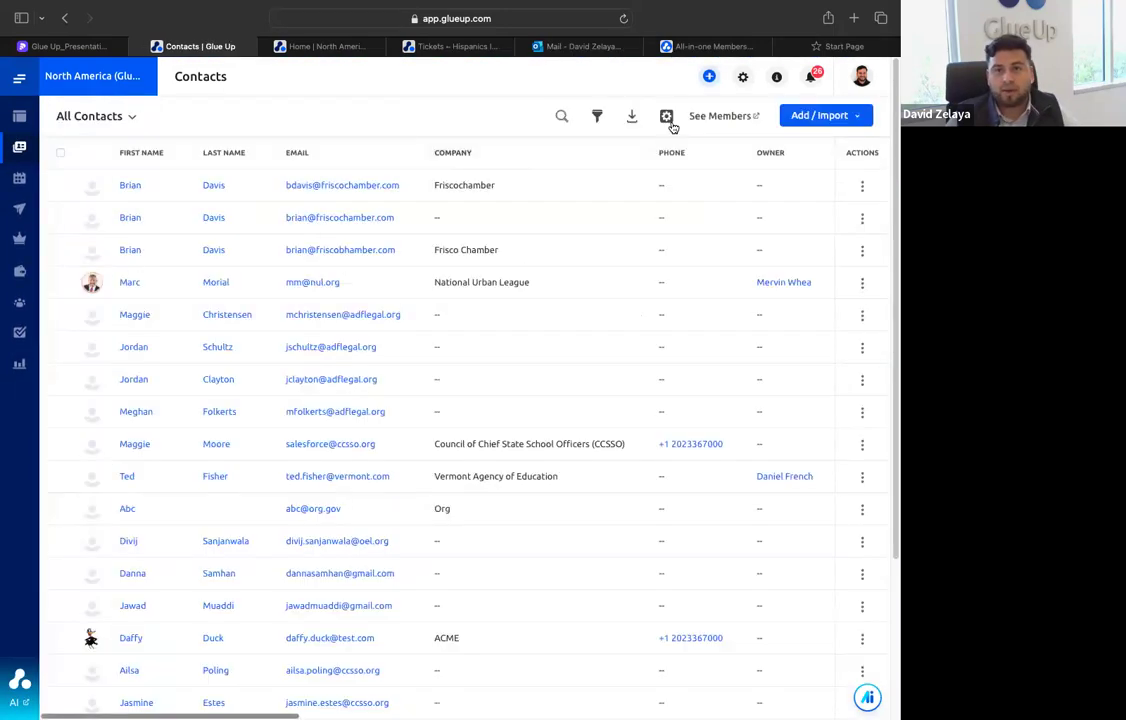
left_click(564, 118)
type("david")
key("Return")
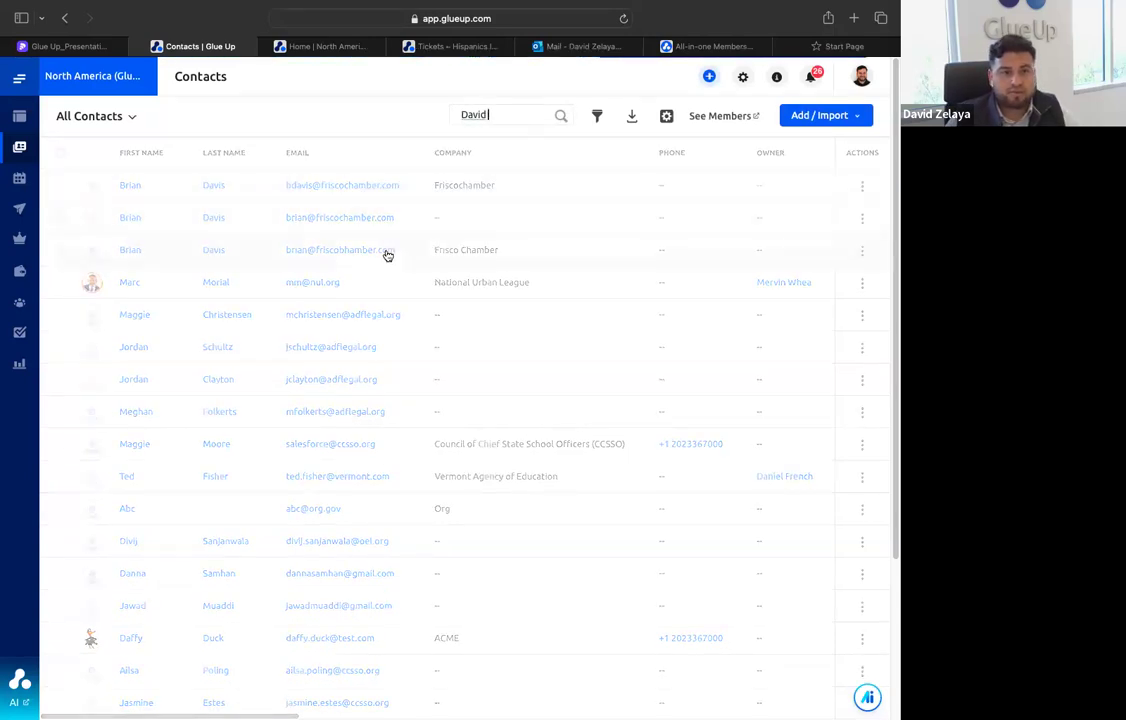
left_click(128, 316)
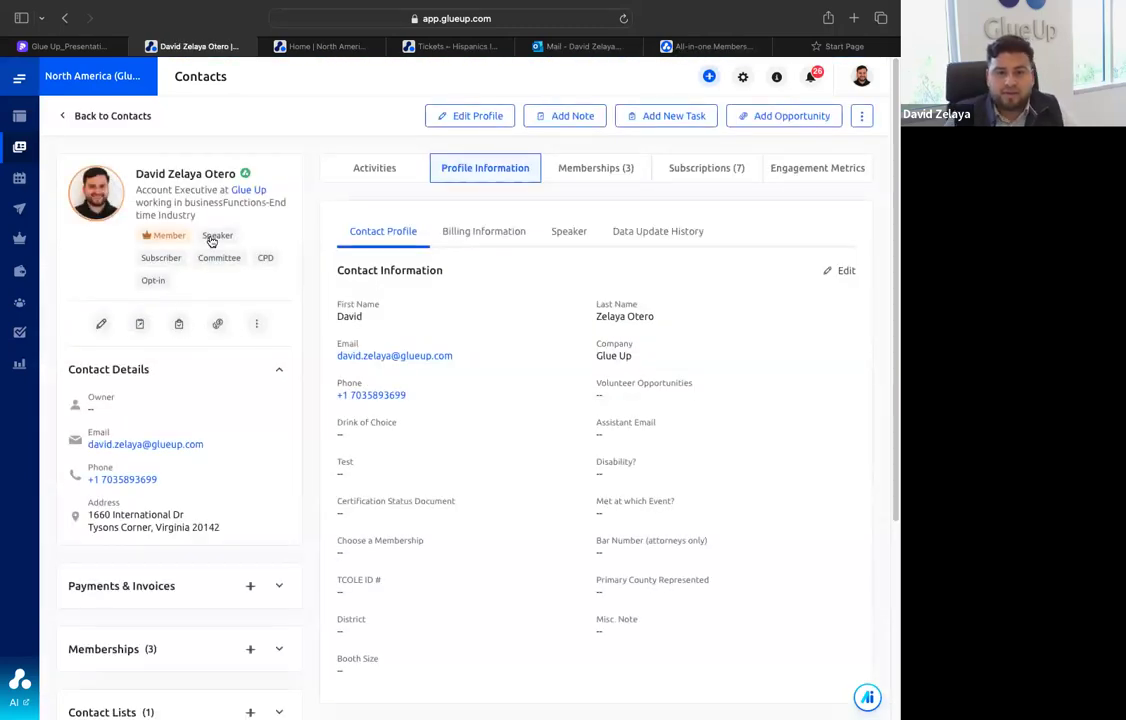
Review the contact profile's widgets and expand Memberships to view the active memberships
scroll(211, 241, "down", 5)
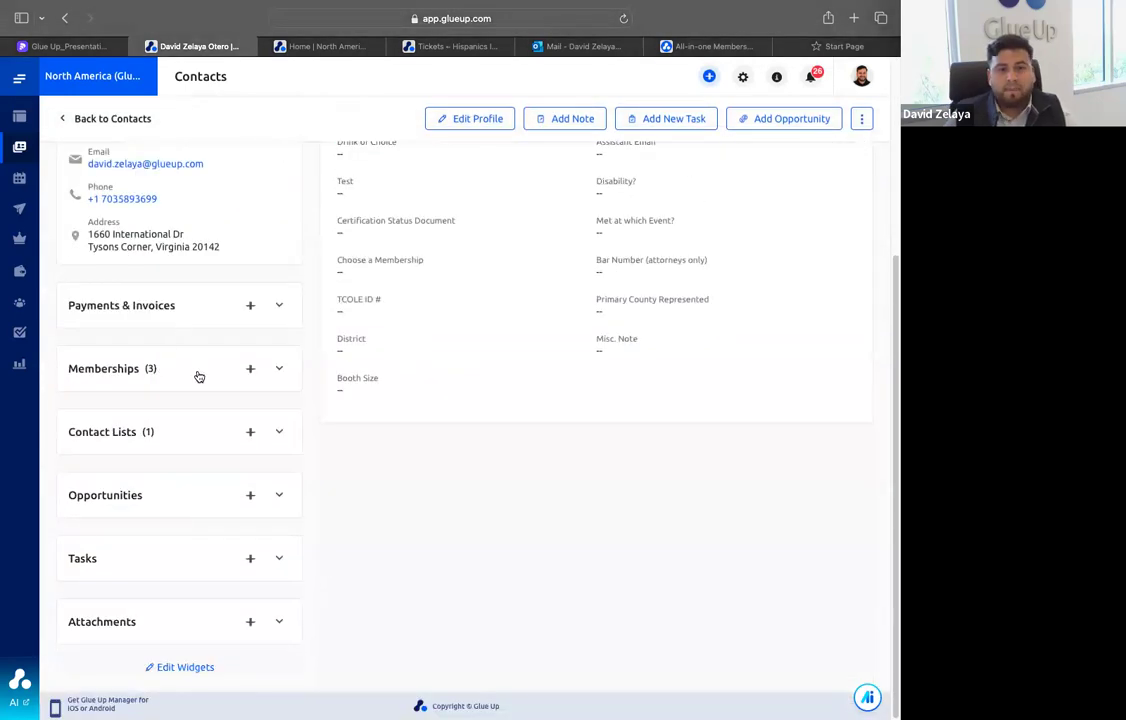
left_click(198, 372)
scroll(152, 487, "down", 1)
scroll(153, 487, "down", 4)
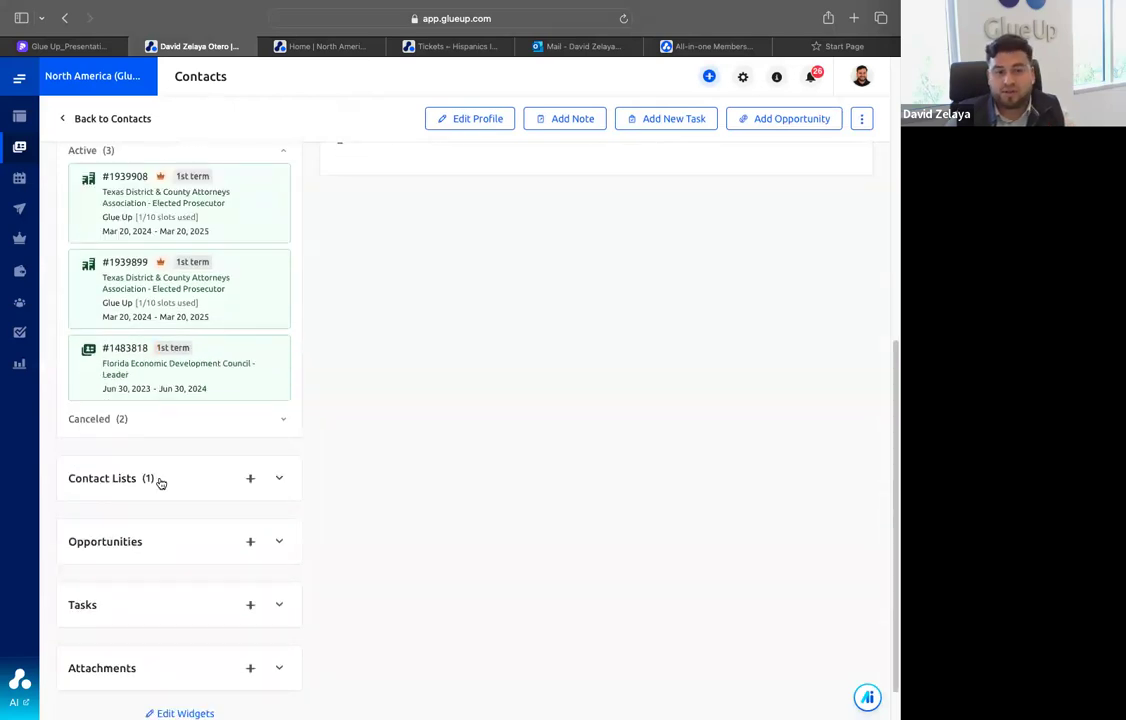
Expand the Contact Lists widget in the contact's profile, then view the contact's billing information and subscriptions
left_click(158, 479)
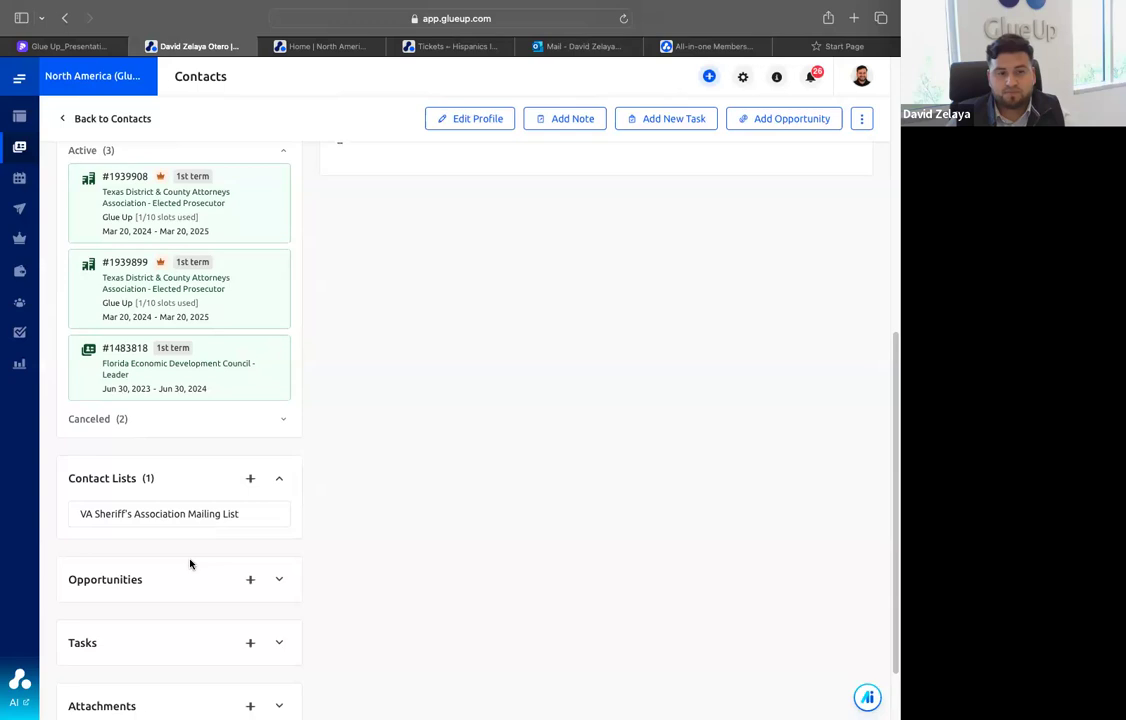
scroll(191, 560, "up", 10)
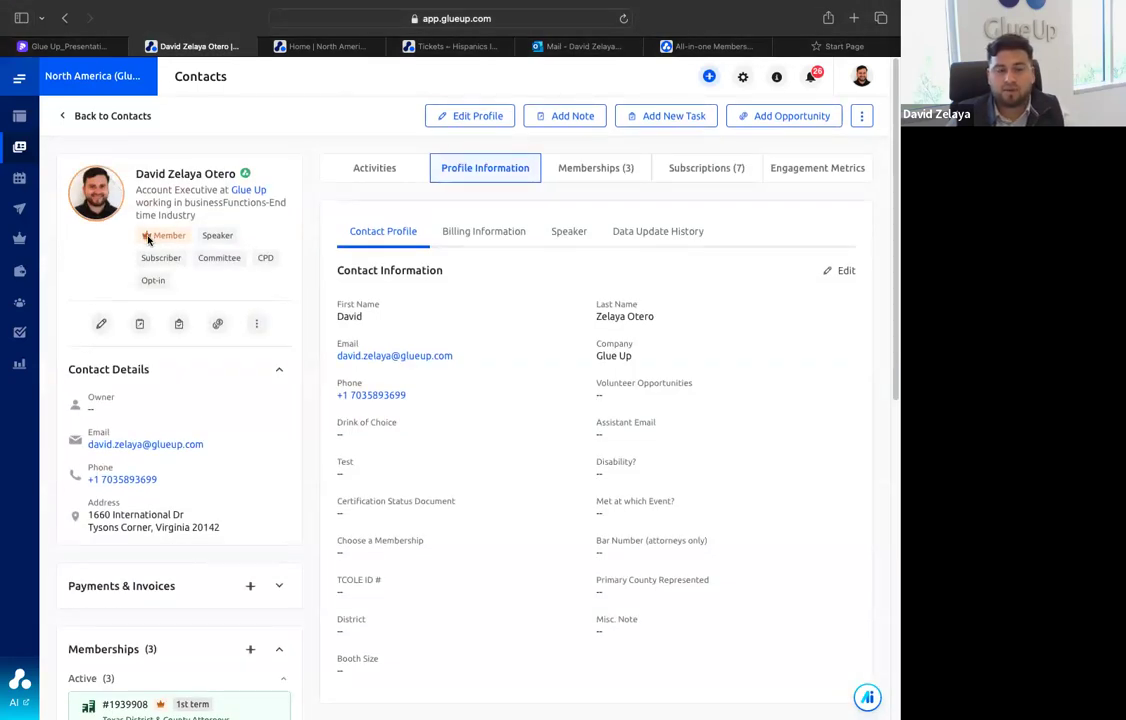
scroll(395, 248, "down", 1)
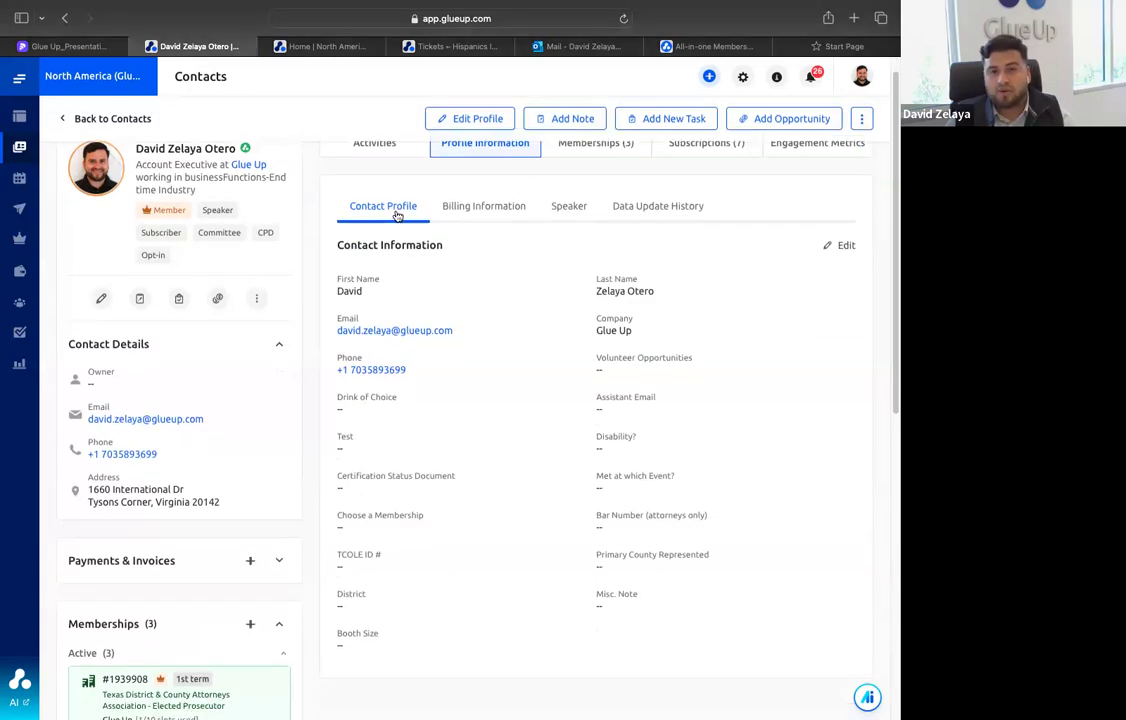
left_click(488, 210)
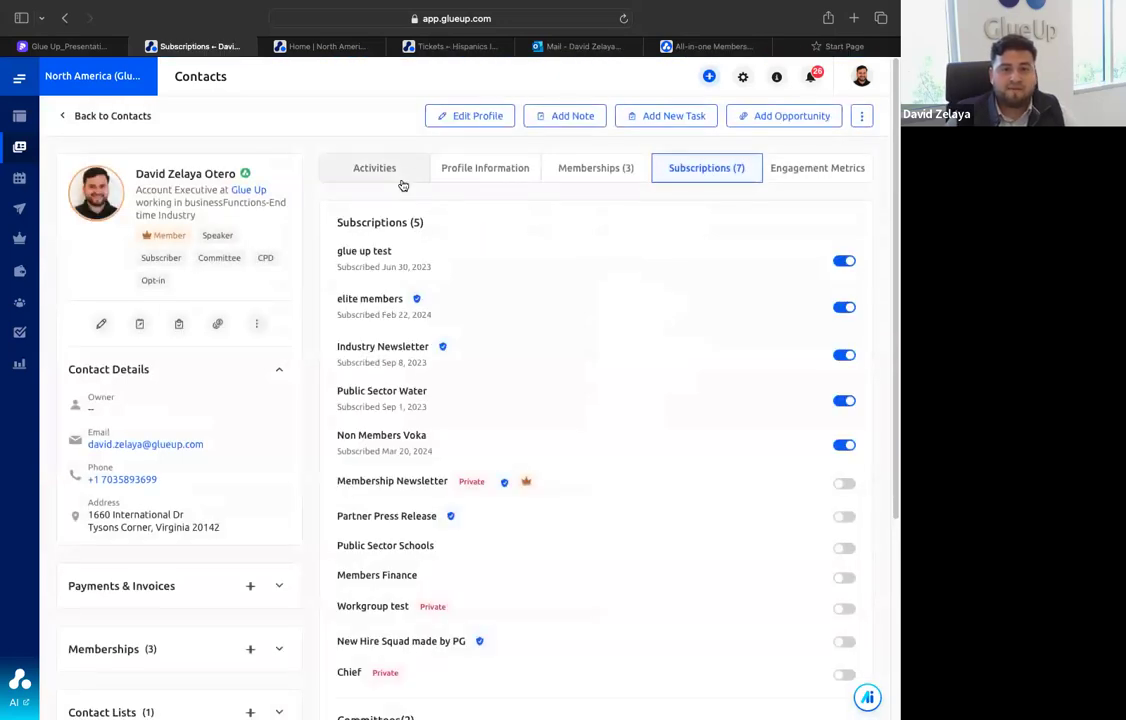
Open the contact's activity timeline, filter it by Finance Payments and review the payment entries
left_click(395, 180)
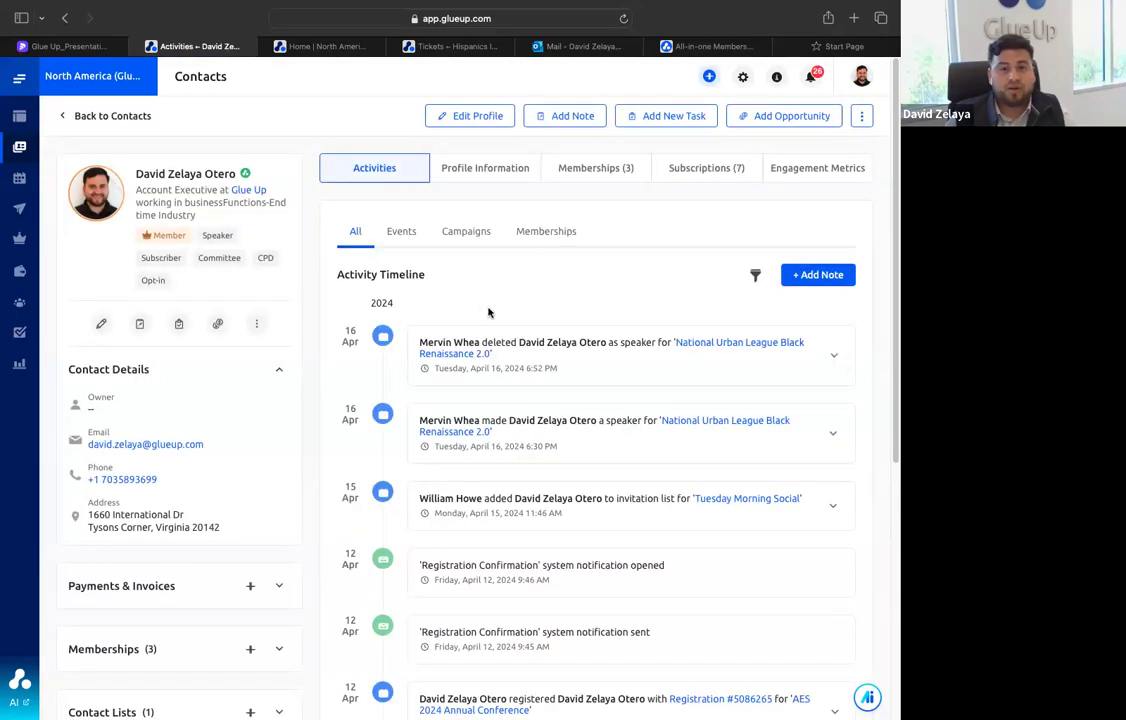
left_click(755, 275)
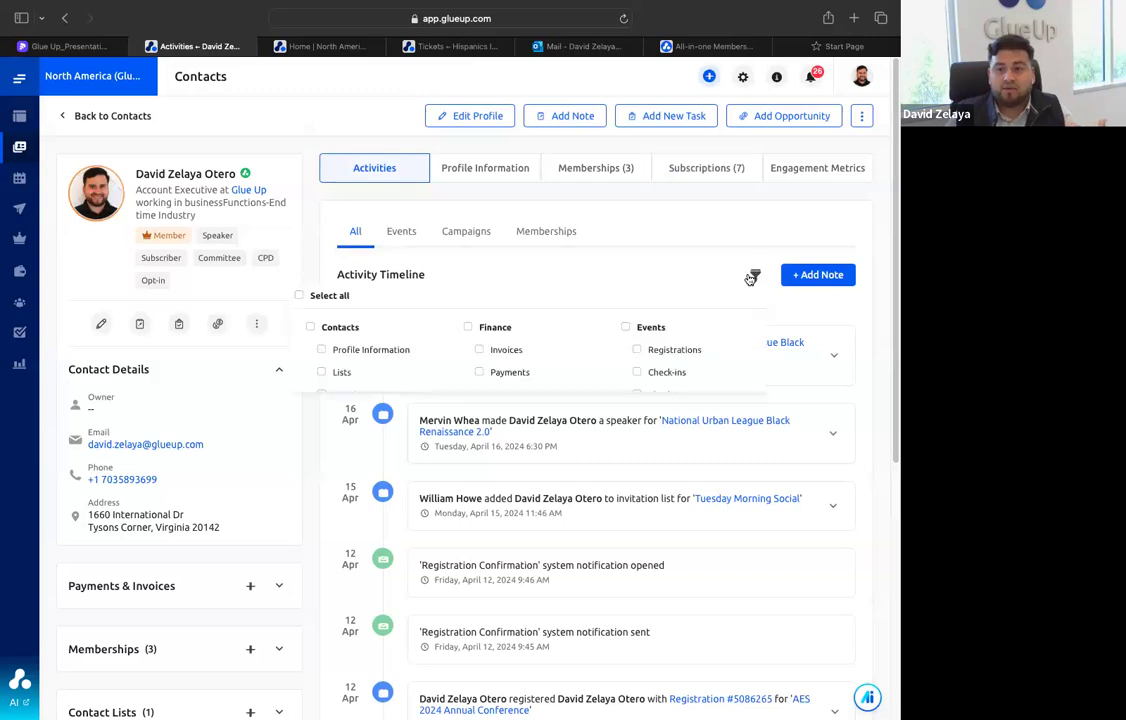
left_click(481, 372)
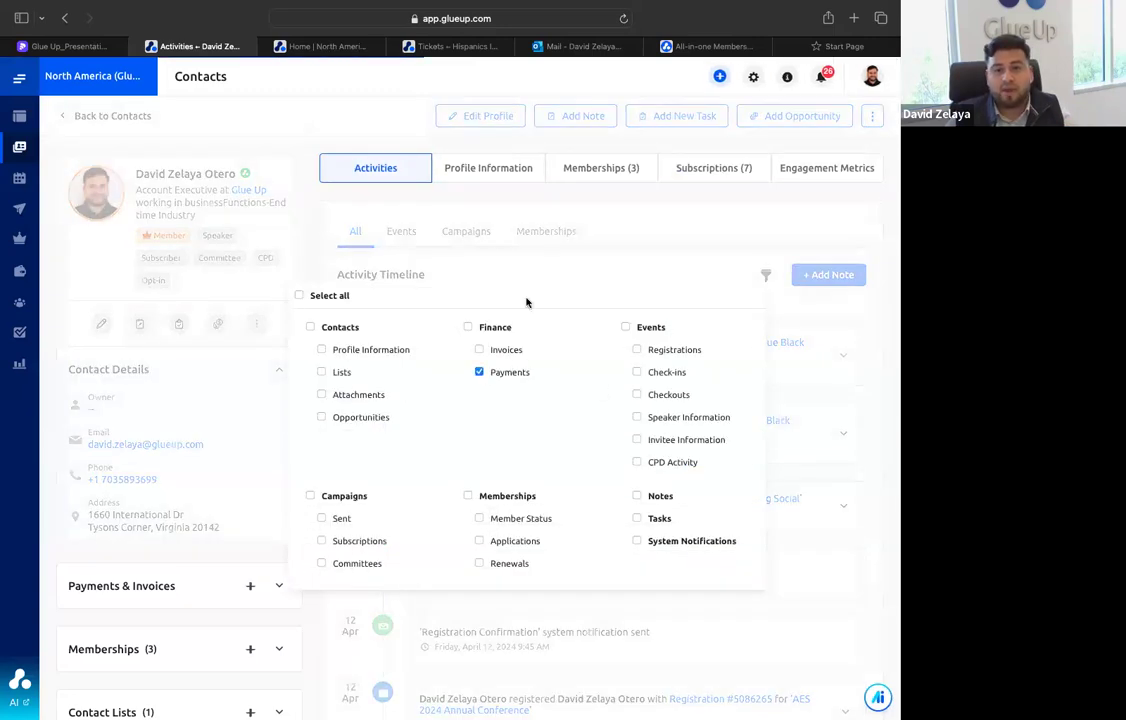
left_click(586, 264)
scroll(503, 377, "down", 5)
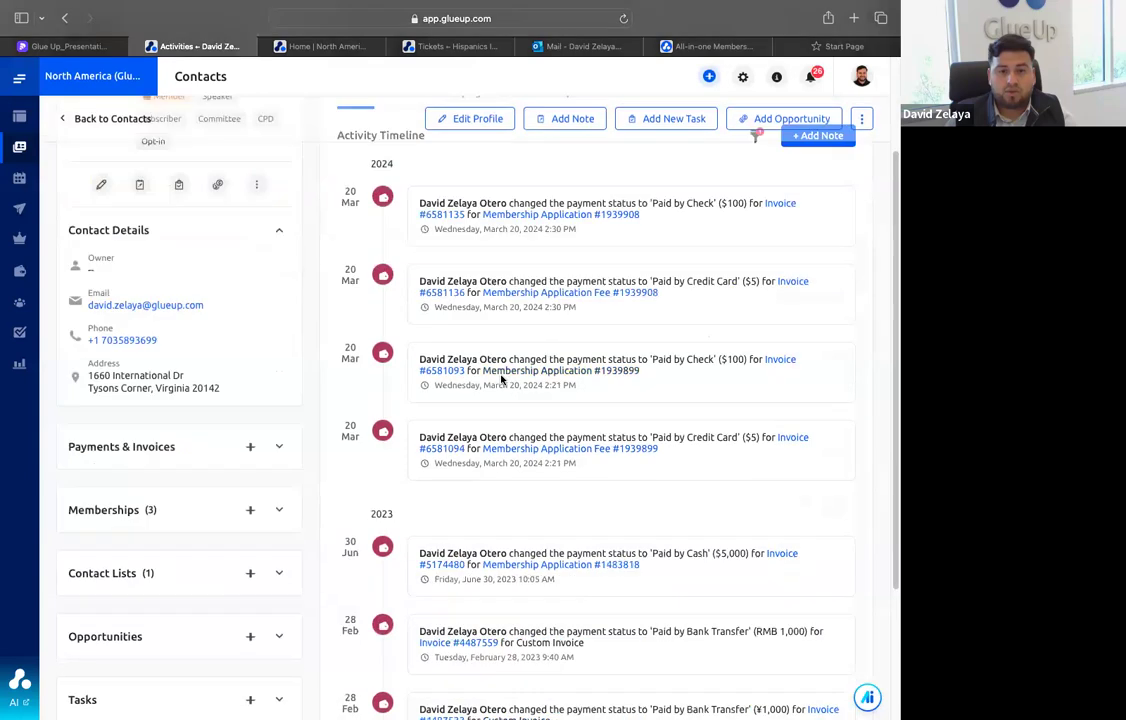
left_click_drag(440, 620, 555, 620)
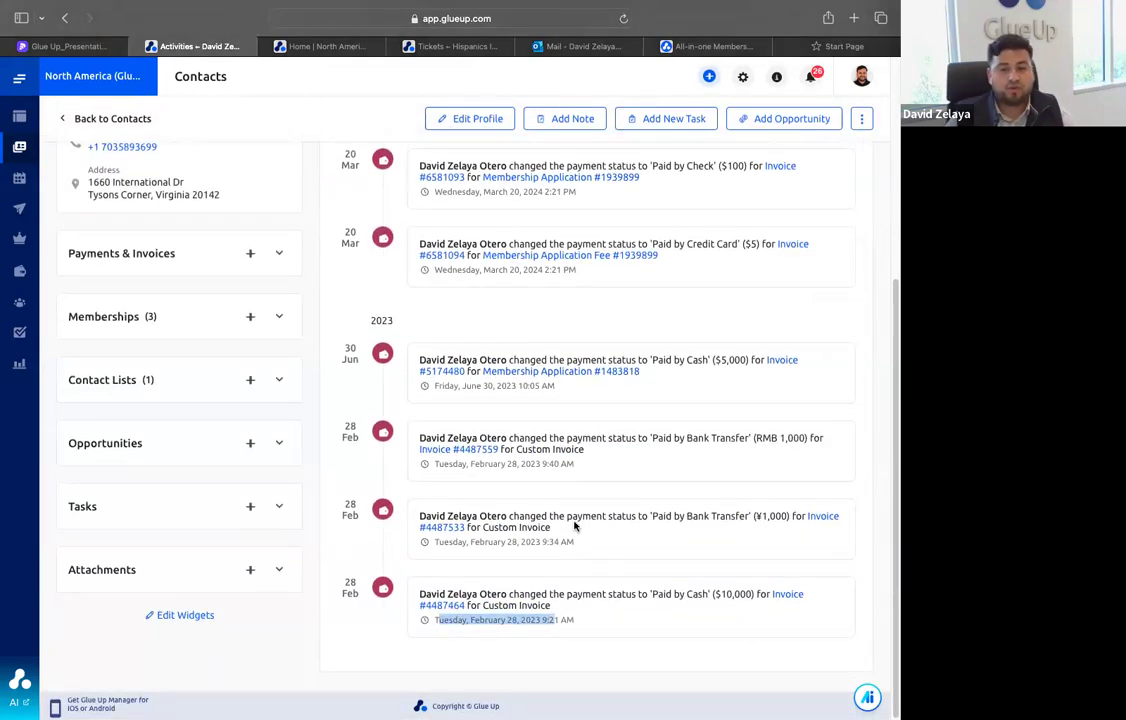
scroll(574, 526, "up", 5)
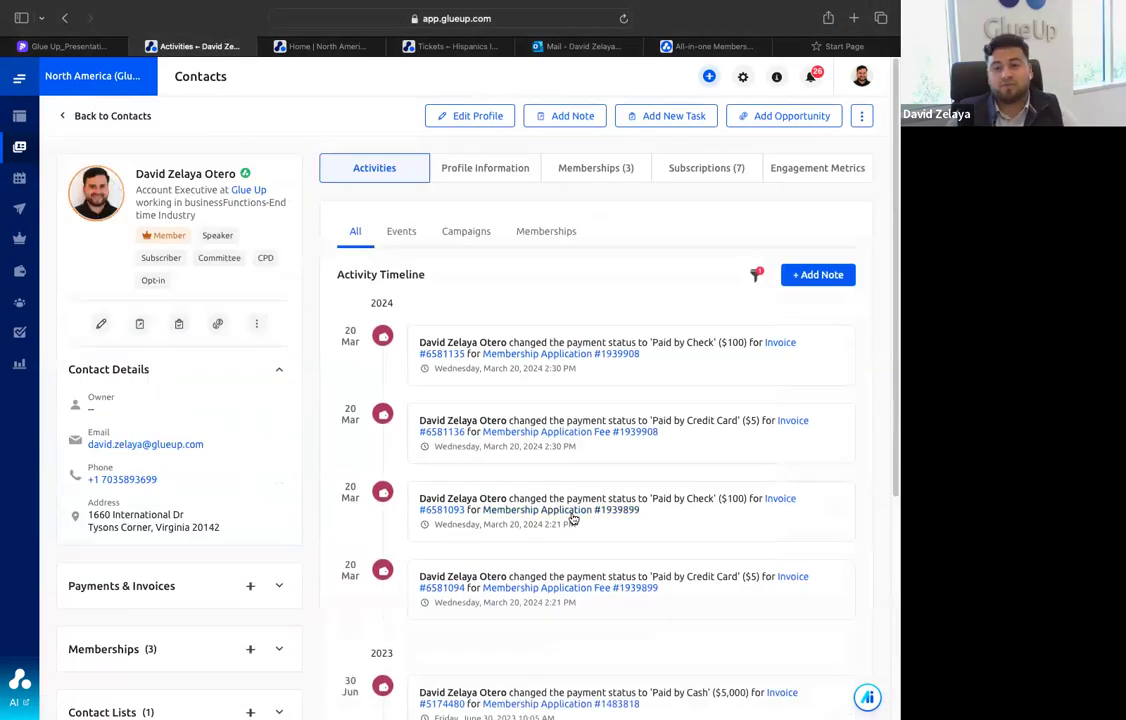
scroll(569, 521, "down", 5)
scroll(569, 521, "up", 5)
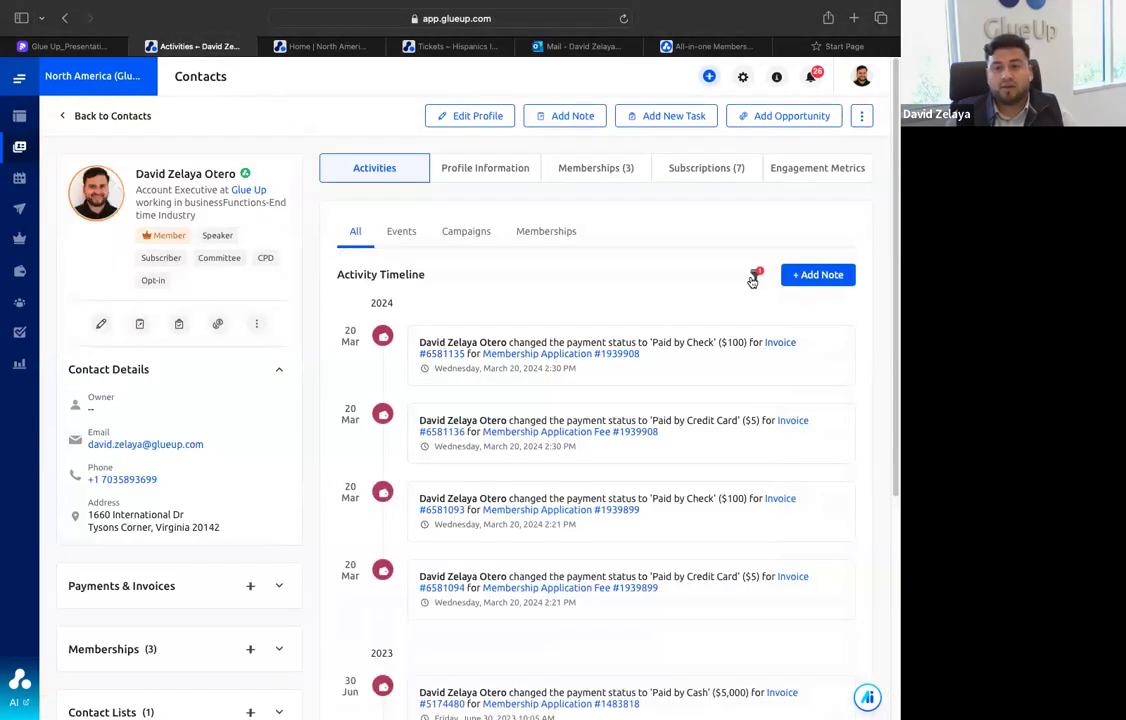
Remove the Payments filter from the activity timeline and review the contact's complete activity history
left_click(756, 274)
left_click(479, 372)
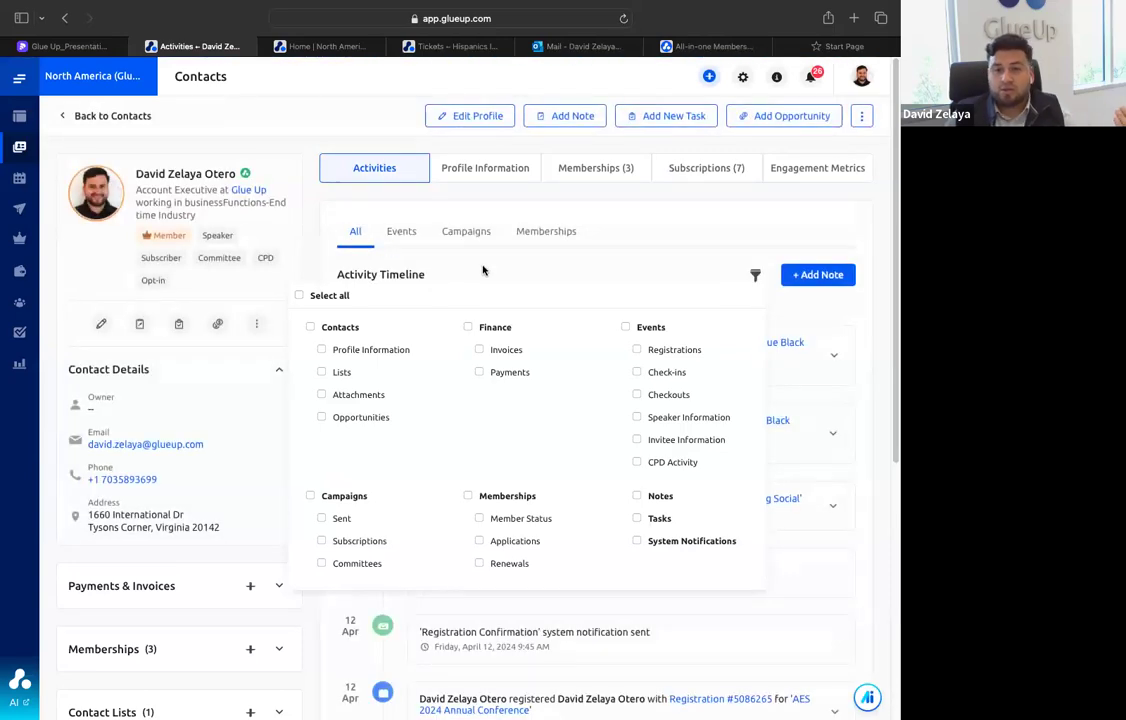
left_click(483, 270)
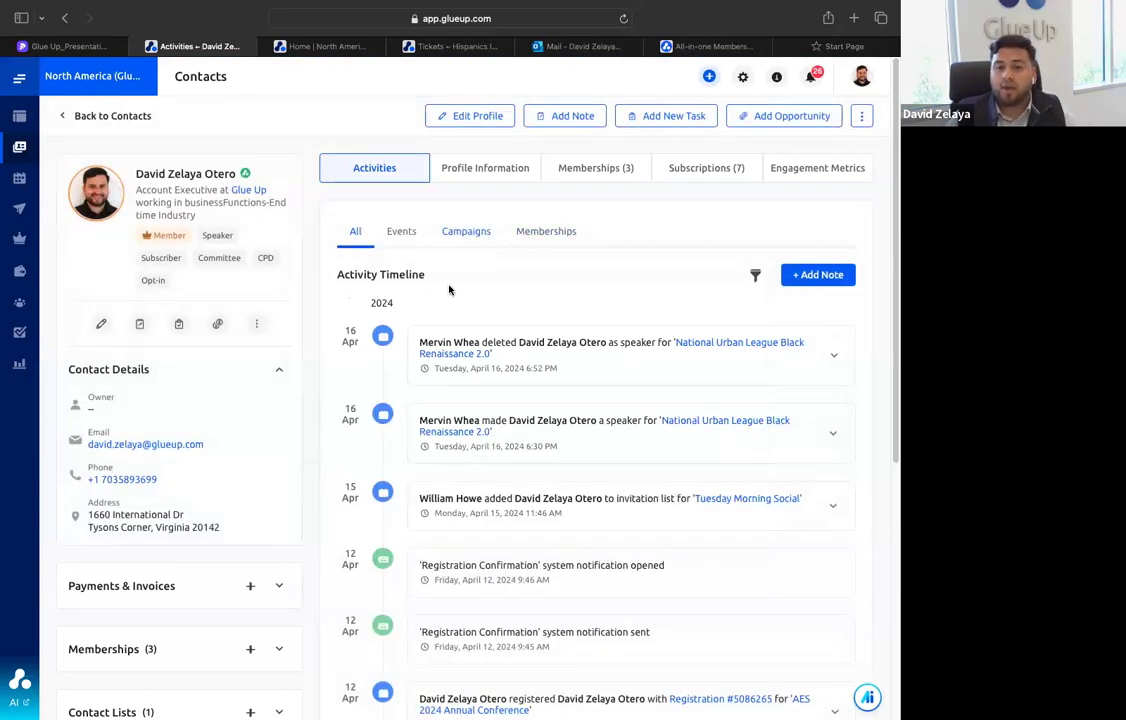
scroll(473, 419, "down", 3)
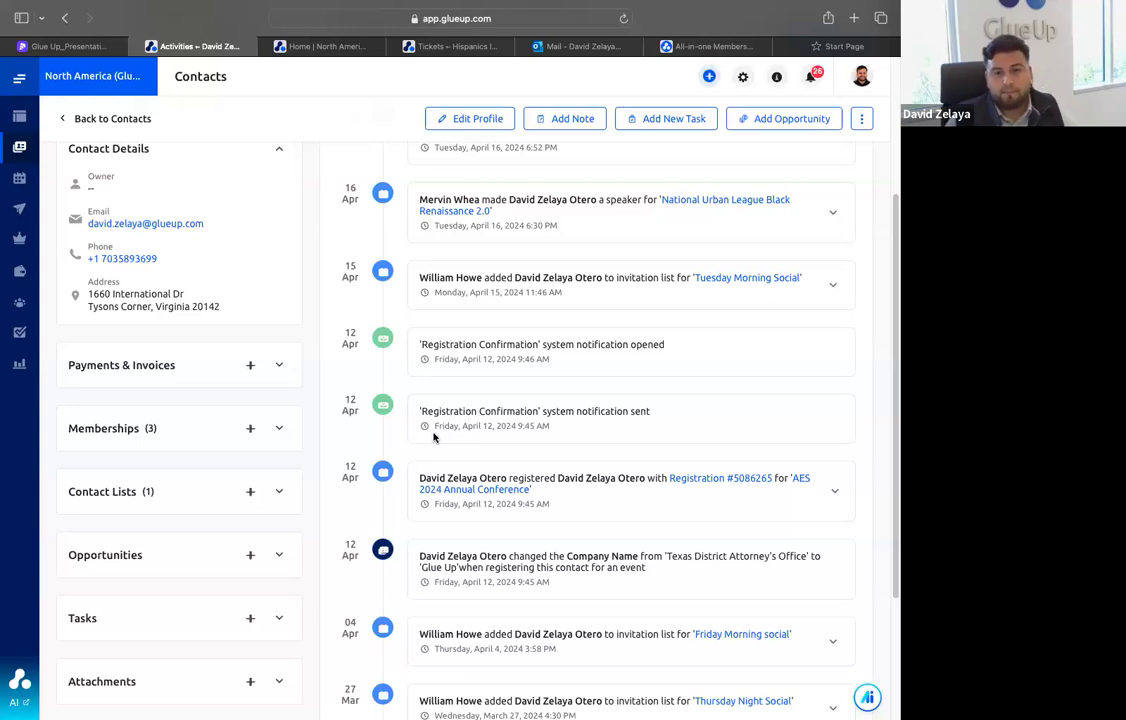
scroll(434, 437, "up", 5)
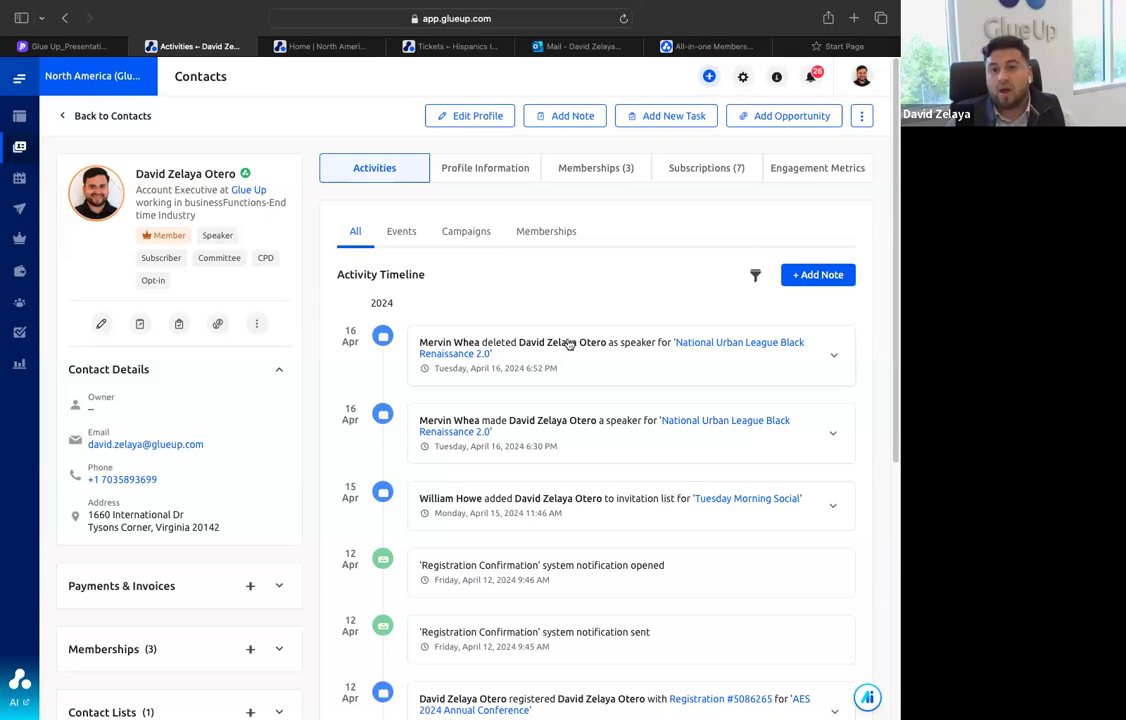
View the contact's engagement metrics for events, subscriptions, committees, memberships and opportunities
left_click(785, 172)
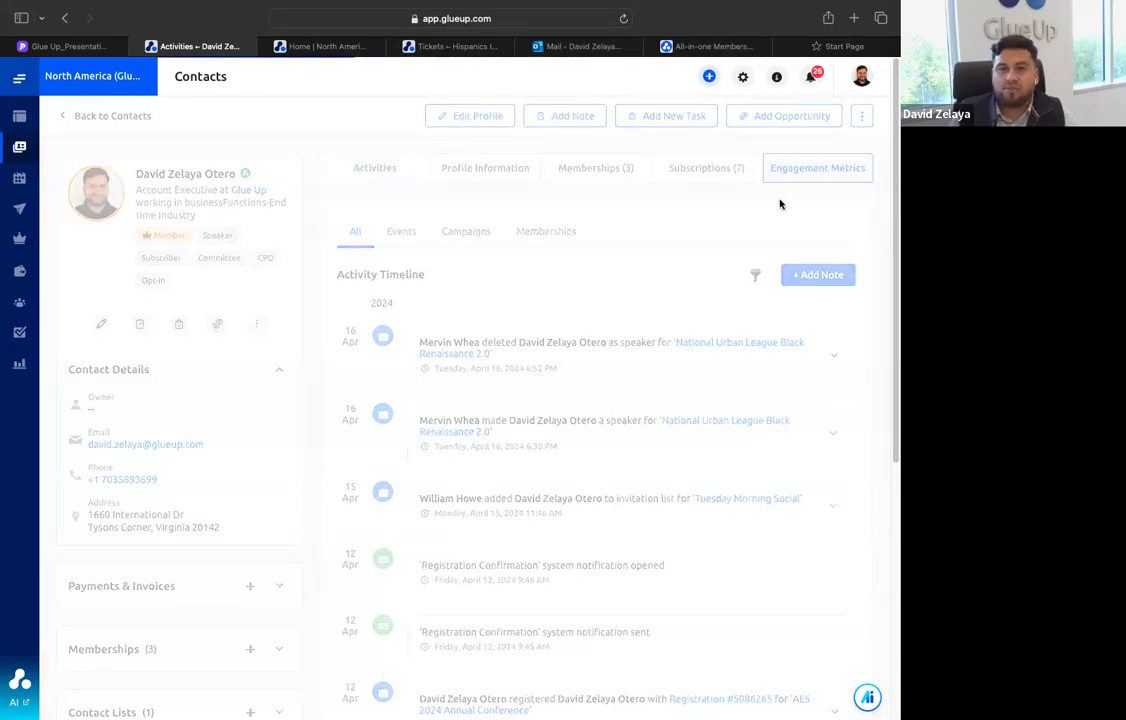
scroll(591, 290, "down", 1)
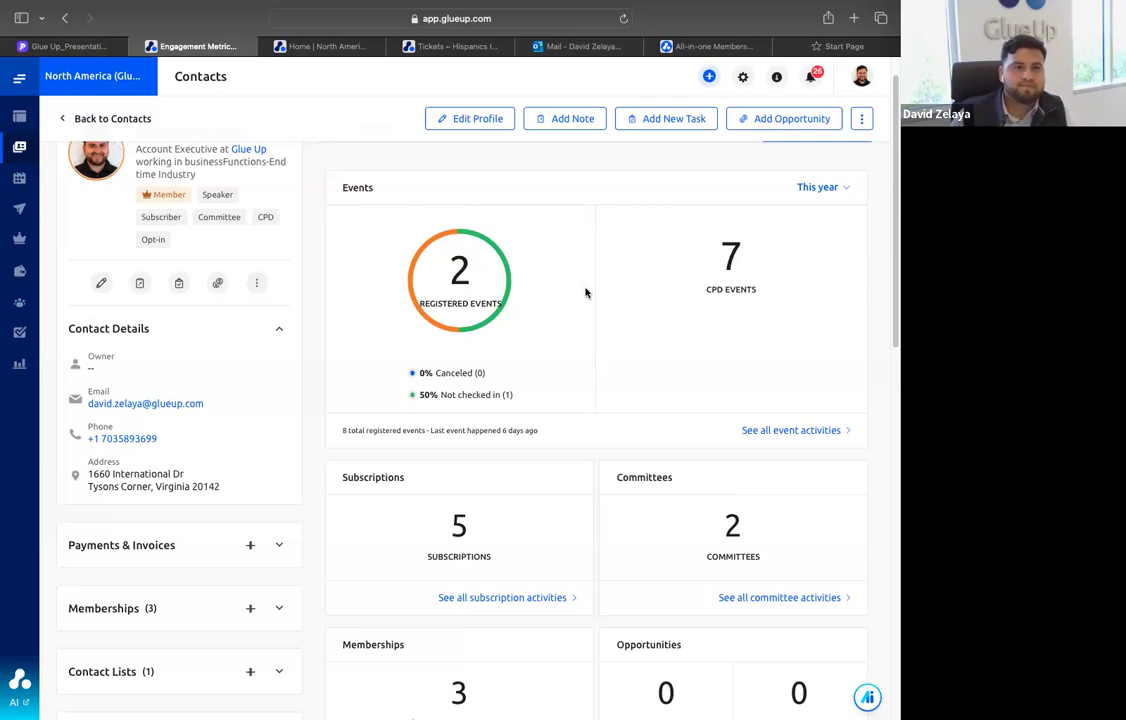
scroll(586, 293, "up", 2)
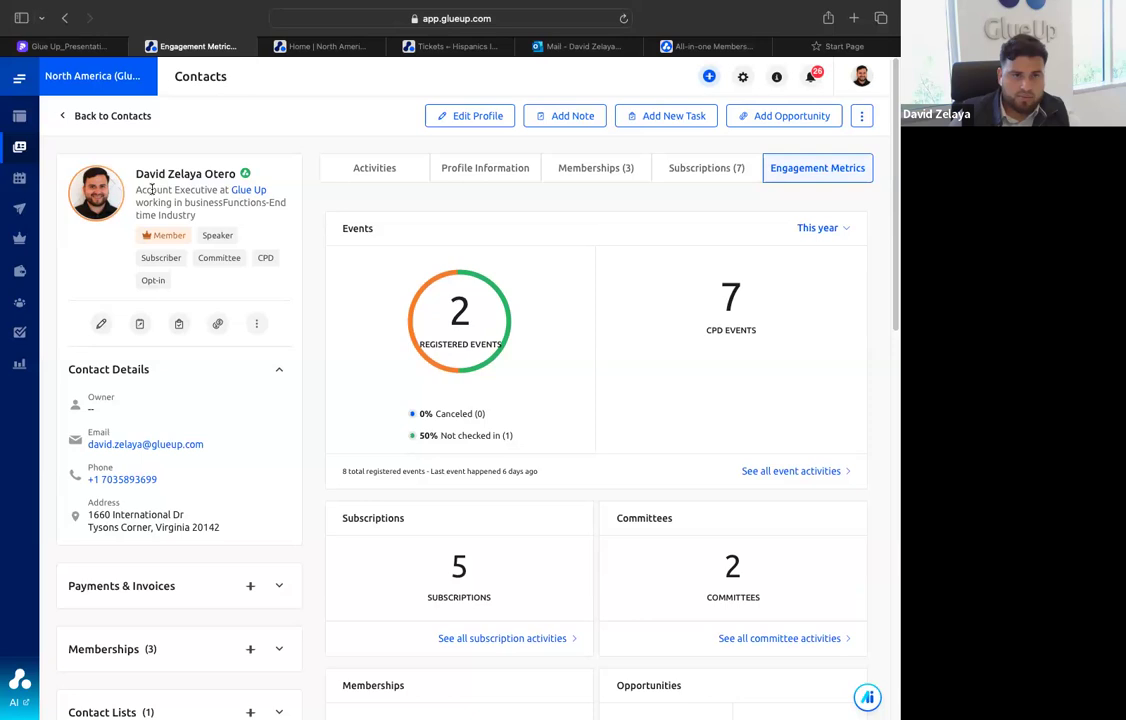
Open the Glue Up company profile linked from the contact and review its company contacts
left_click(252, 192)
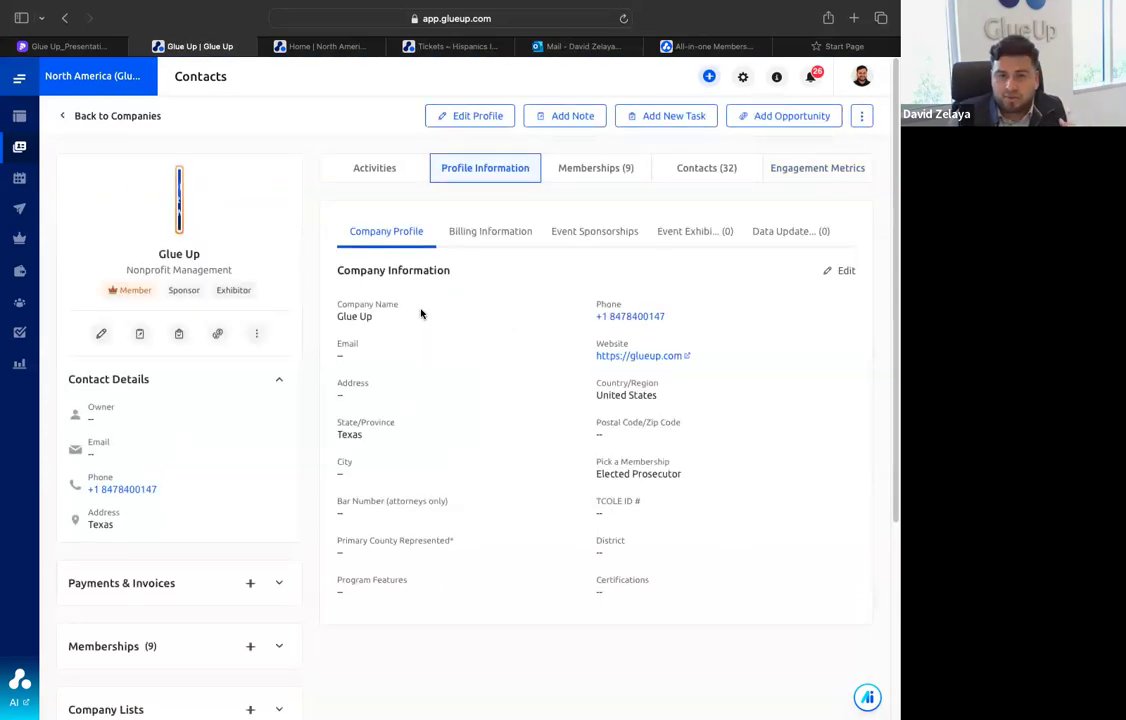
left_click(688, 167)
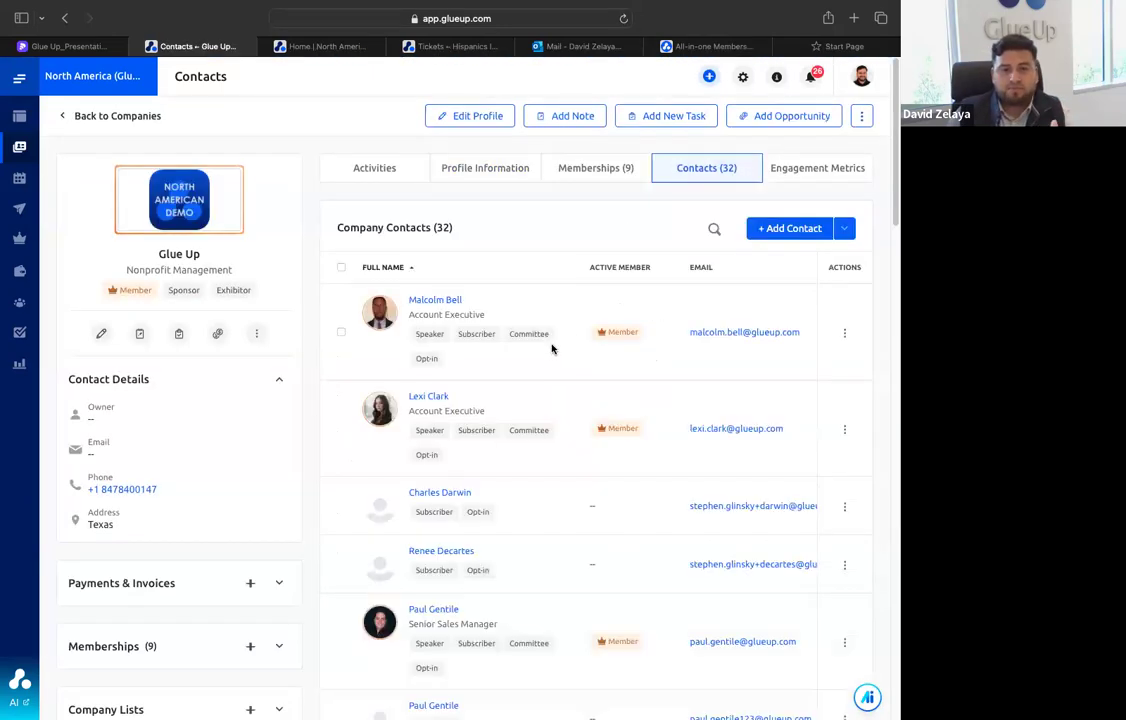
scroll(551, 348, "down", 5)
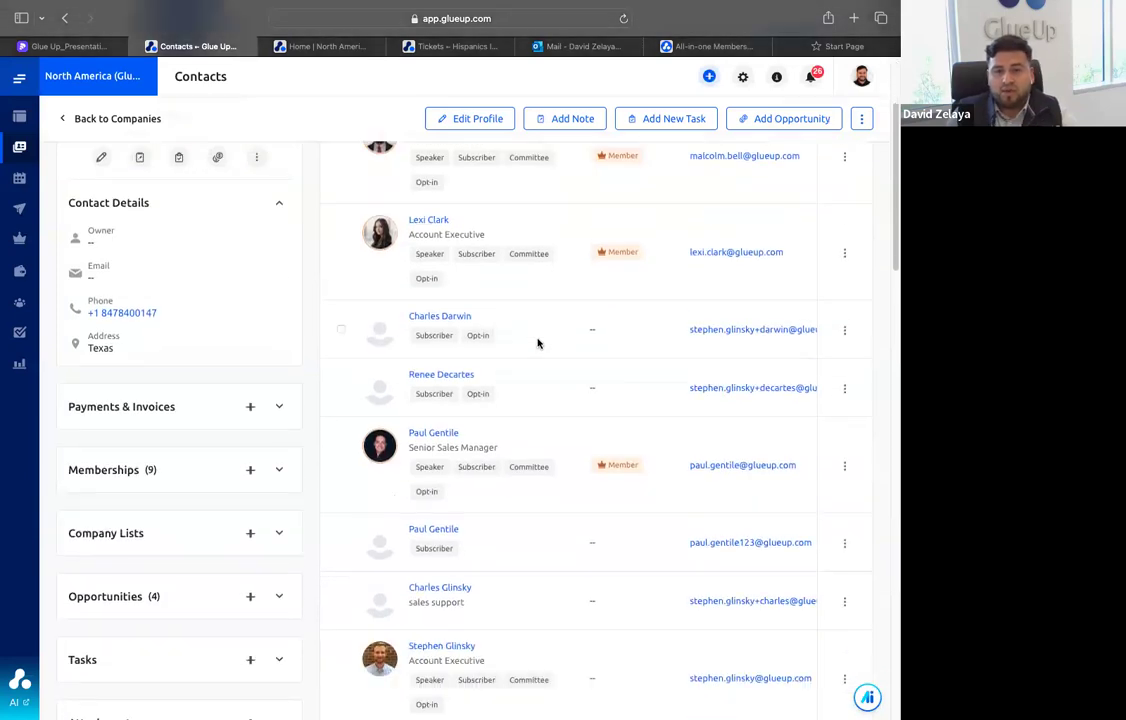
scroll(537, 343, "down", 2)
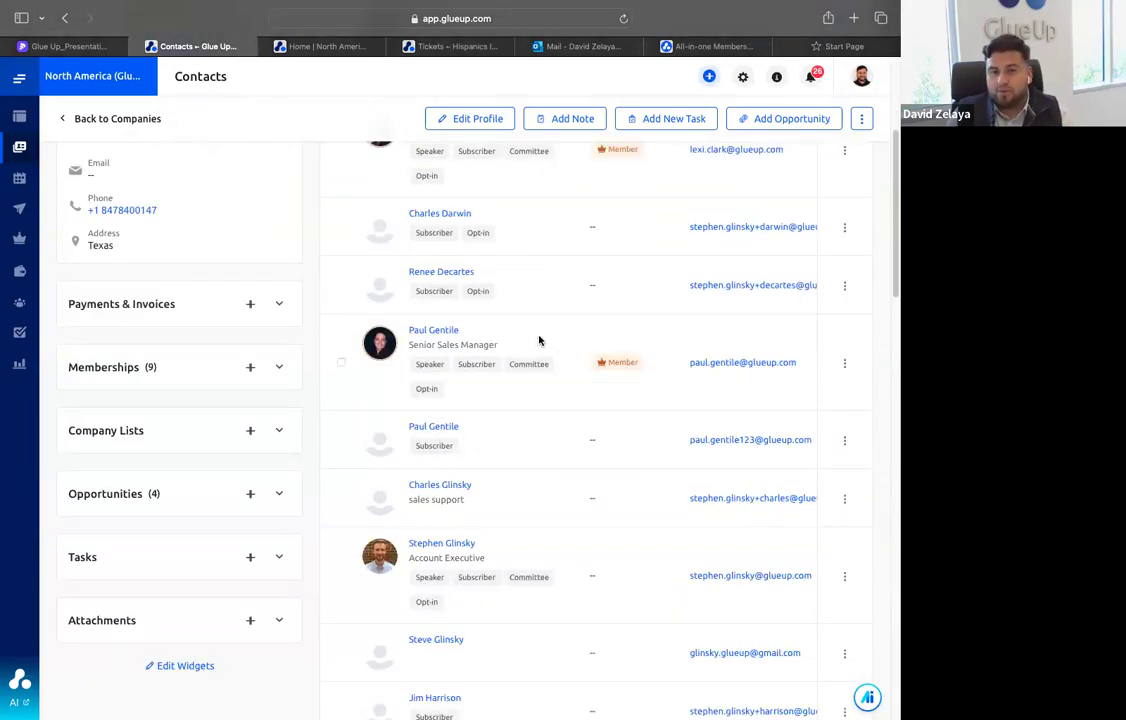
scroll(539, 341, "down", 1)
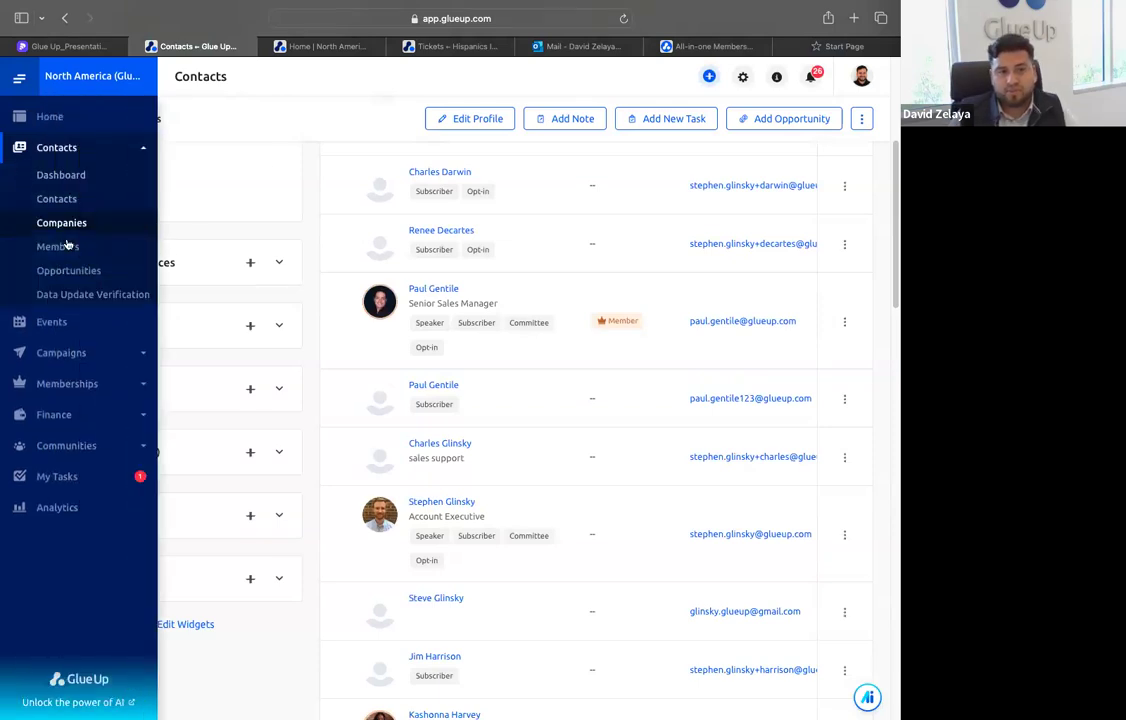
Open the members list, filter it by the Corporate Membership type and clear that membership type filter
left_click(80, 249)
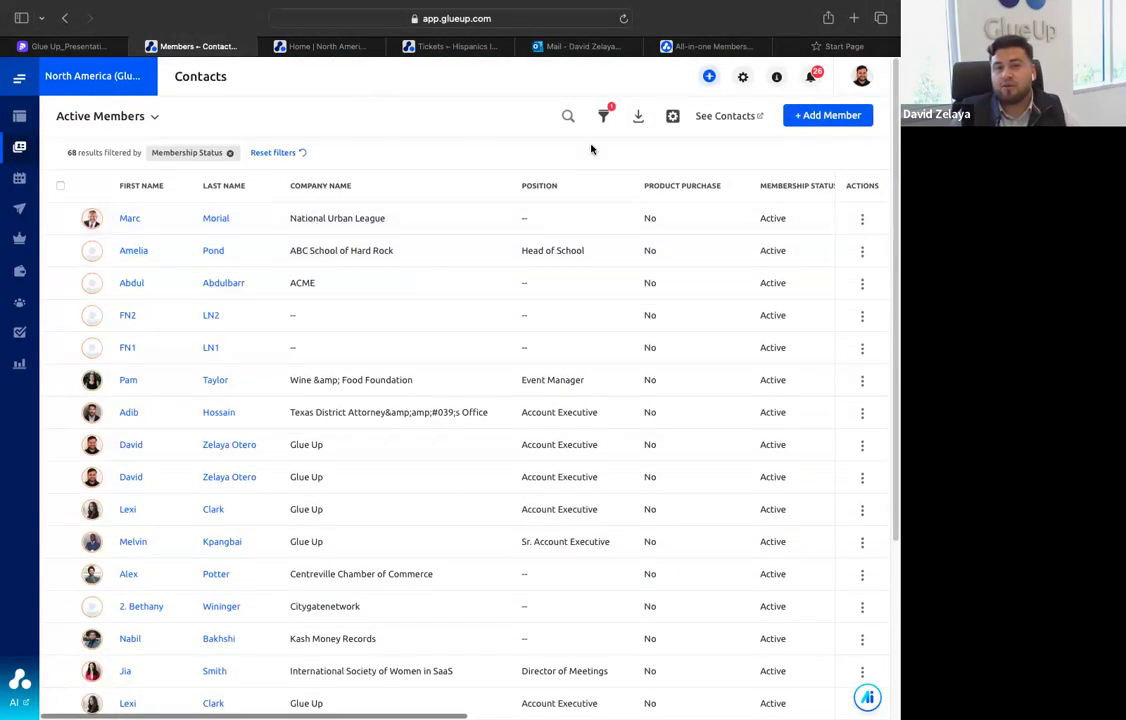
left_click(603, 116)
left_click(307, 226)
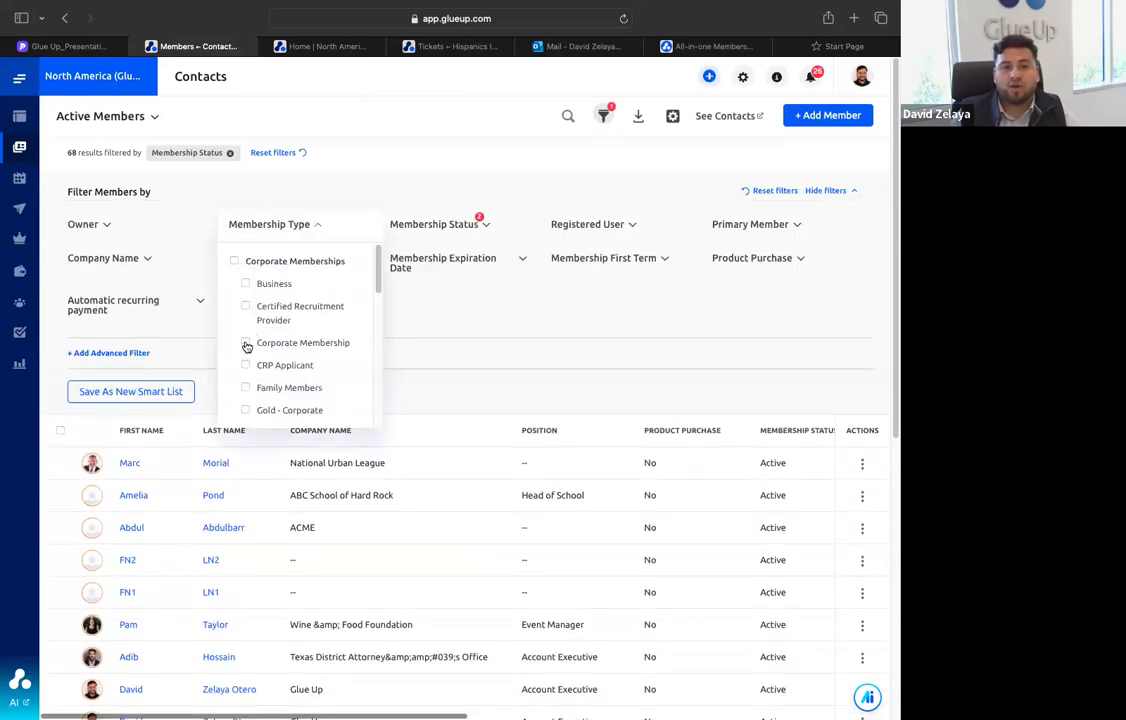
left_click(246, 342)
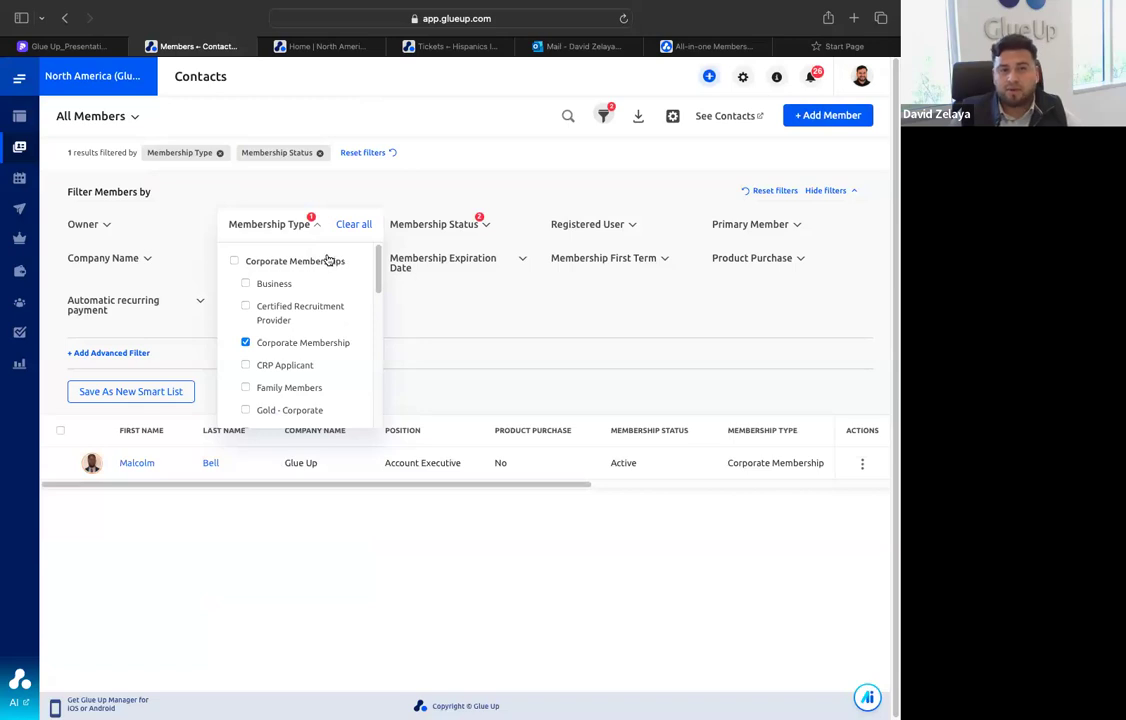
left_click(353, 224)
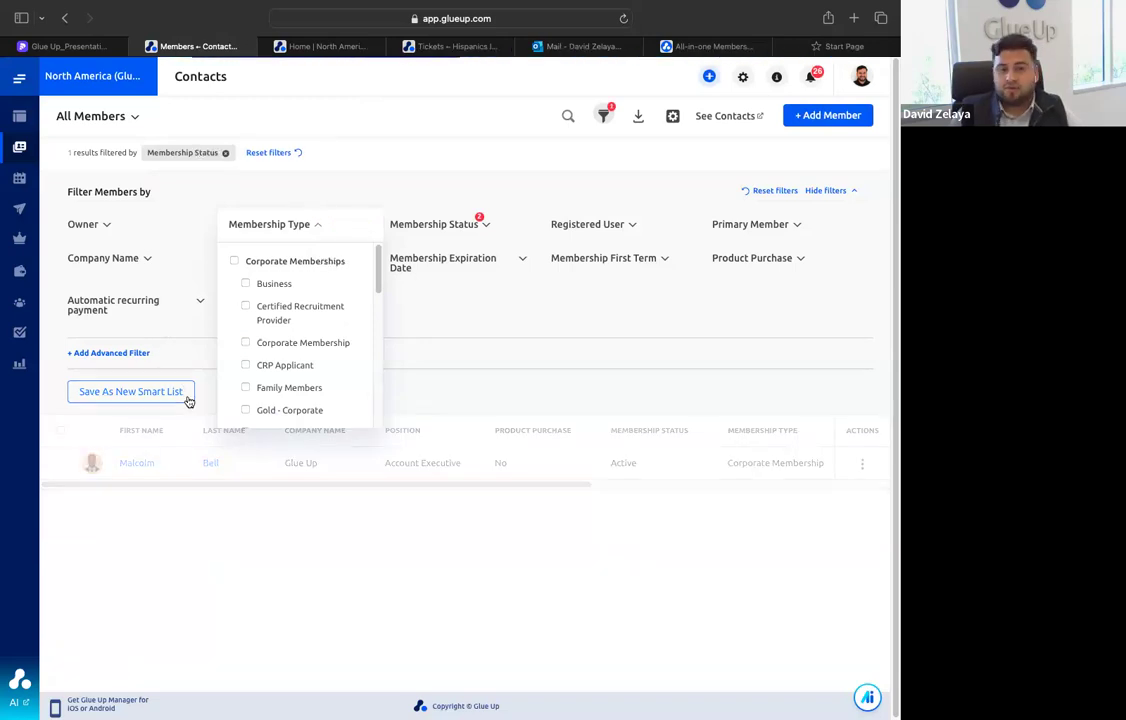
Add an empty advanced filter to the members list, close the membership type options and review the available filters
left_click(140, 354)
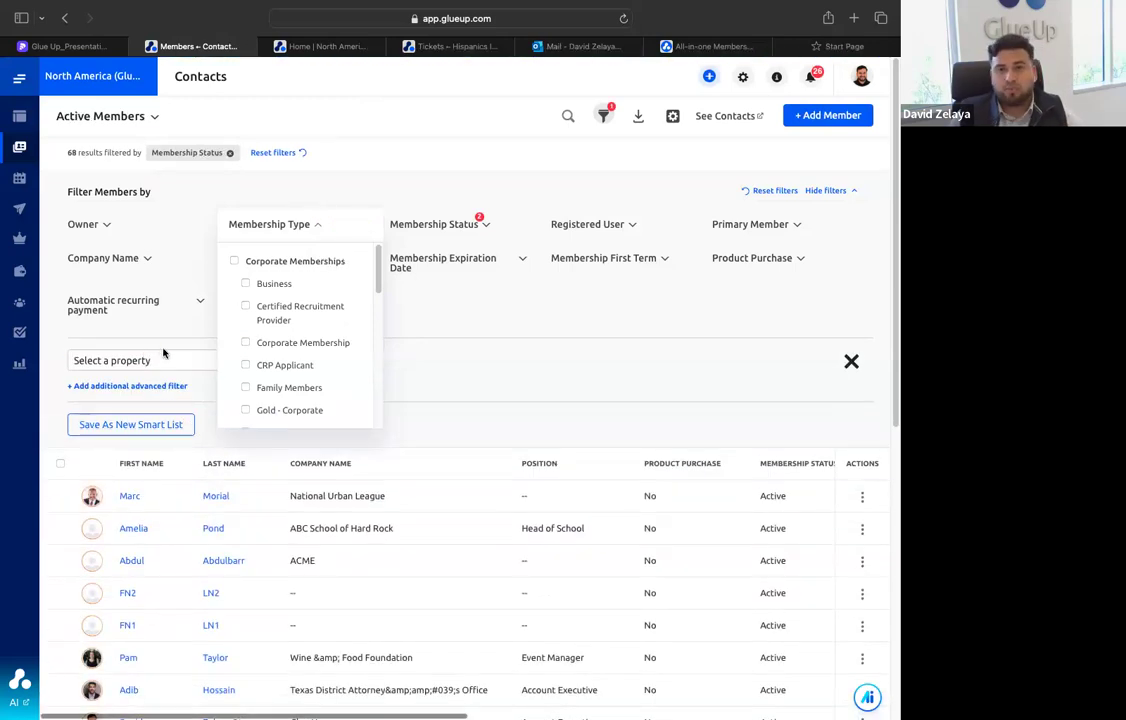
left_click(375, 180)
scroll(271, 309, "down", 1)
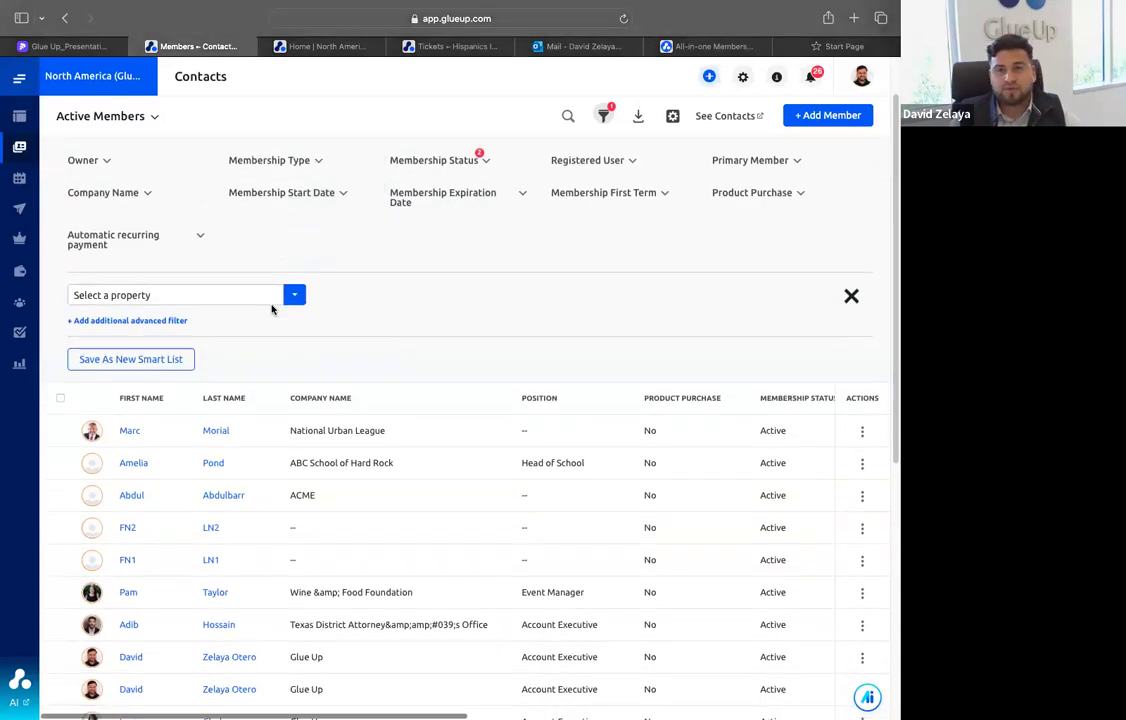
scroll(299, 314, "up", 1)
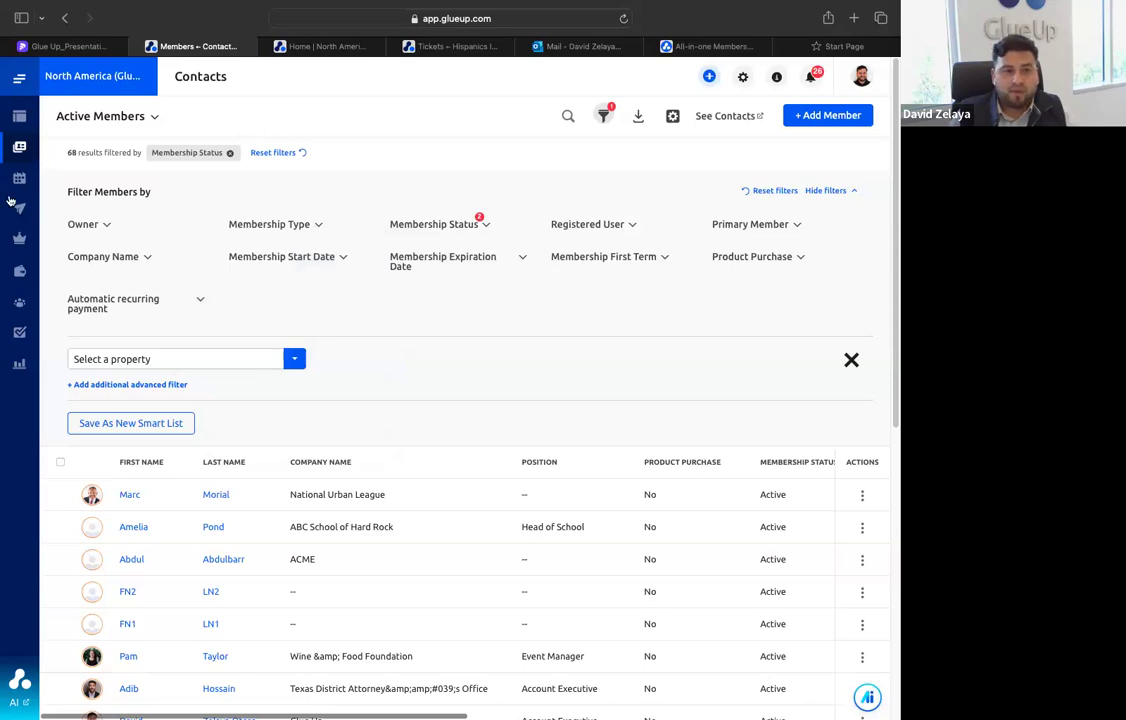
Open the Opportunities board, look across its stages and view the options for filtering by opportunity type
mouse_move(10, 201)
left_click(76, 268)
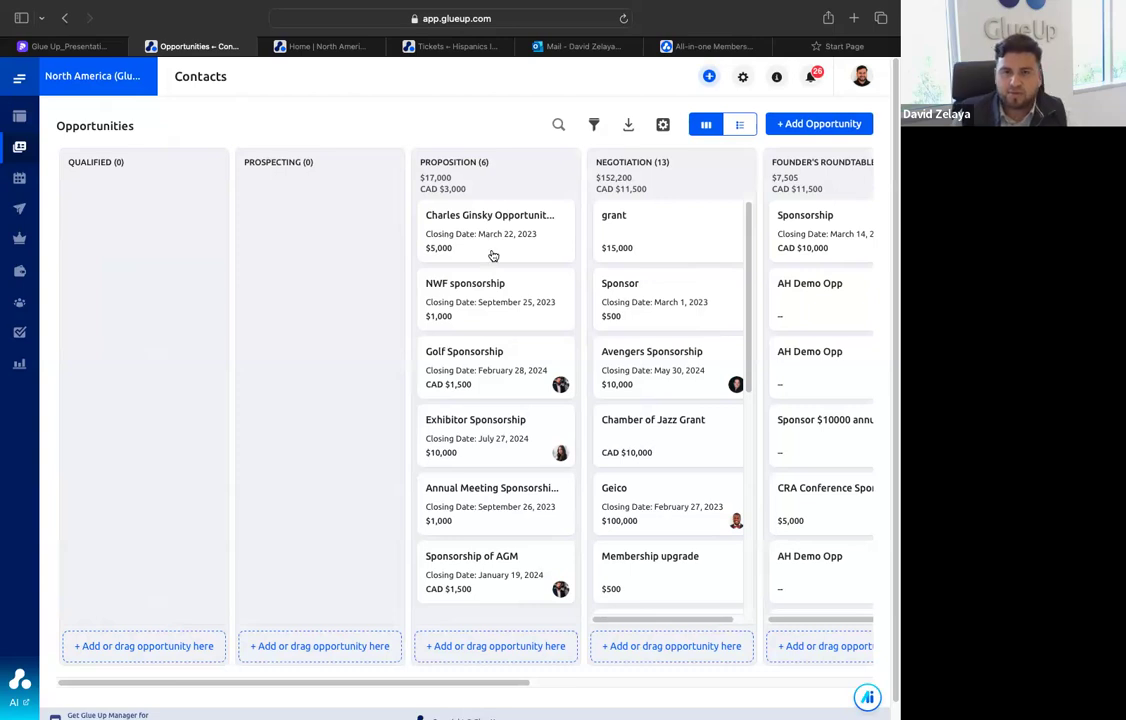
left_click_drag(395, 680, 555, 685)
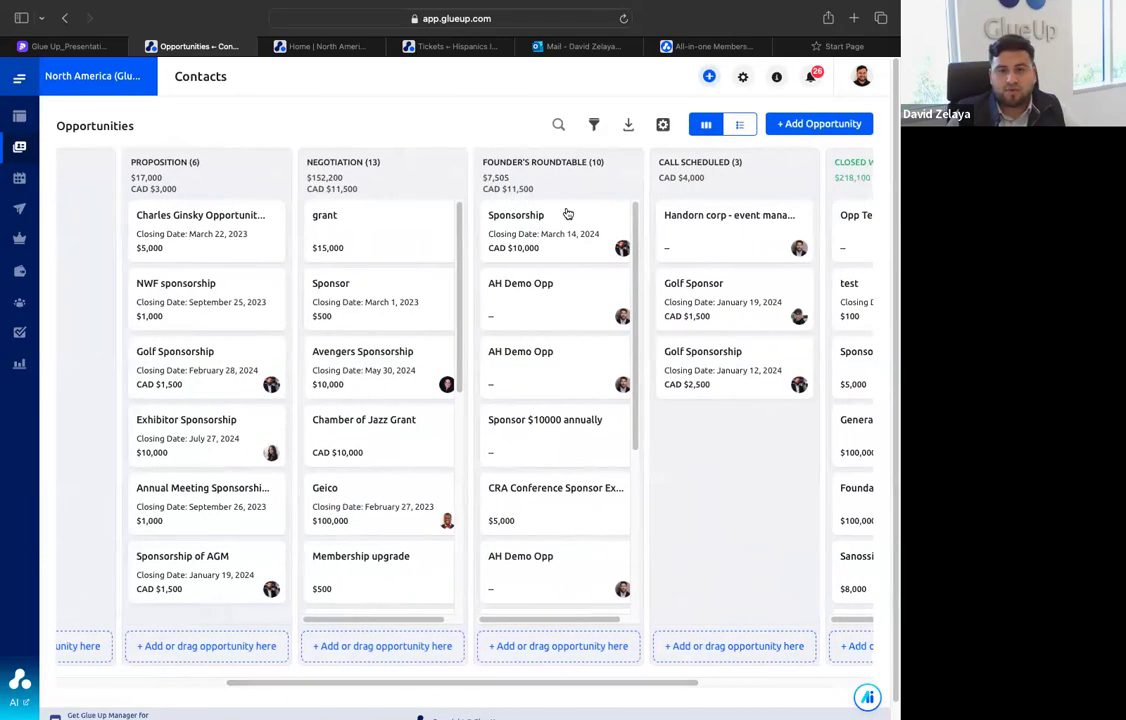
left_click(593, 124)
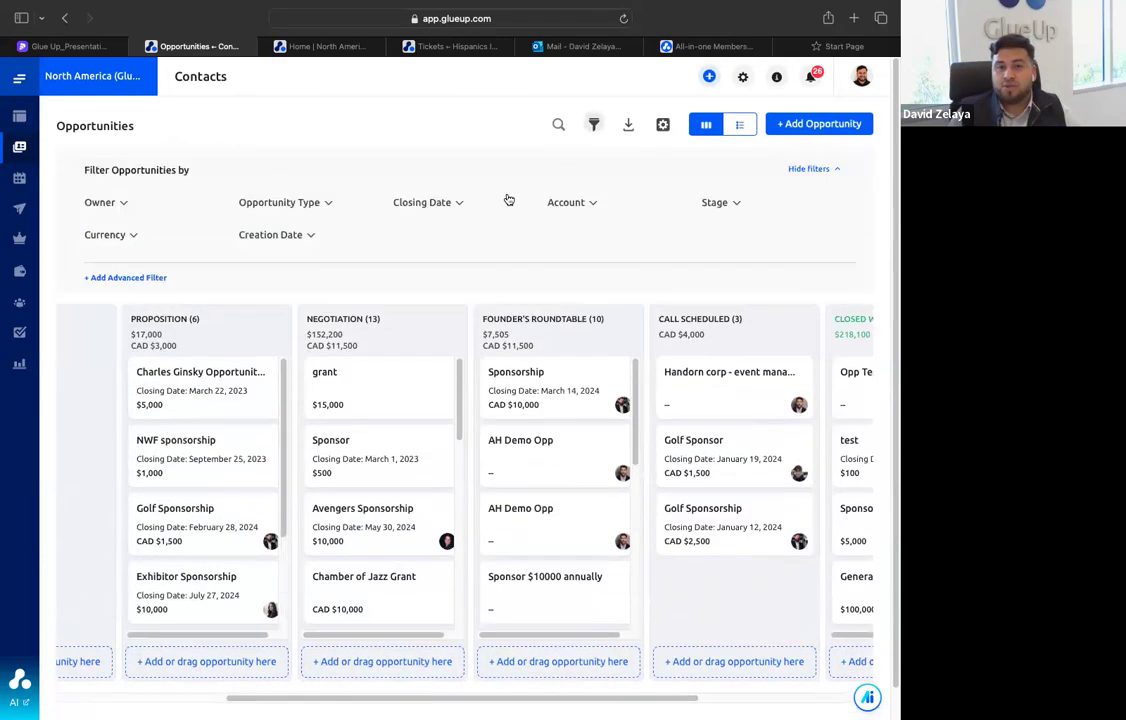
left_click(329, 203)
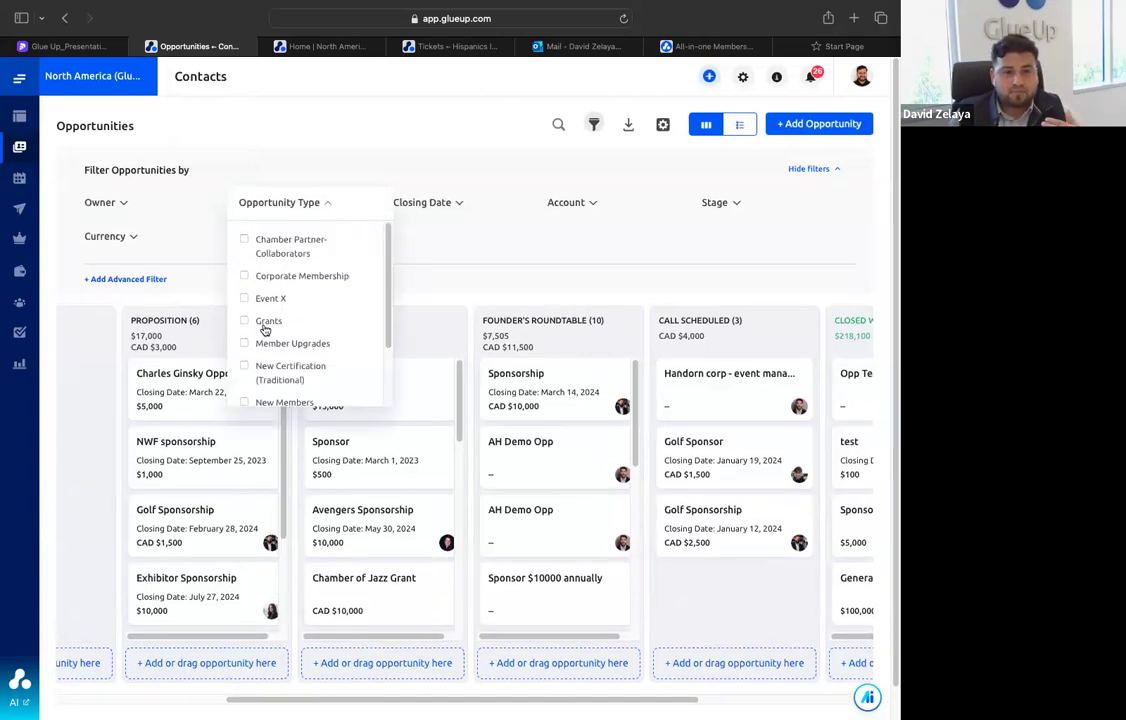
scroll(275, 328, "down", 3)
scroll(265, 331, "down", 1)
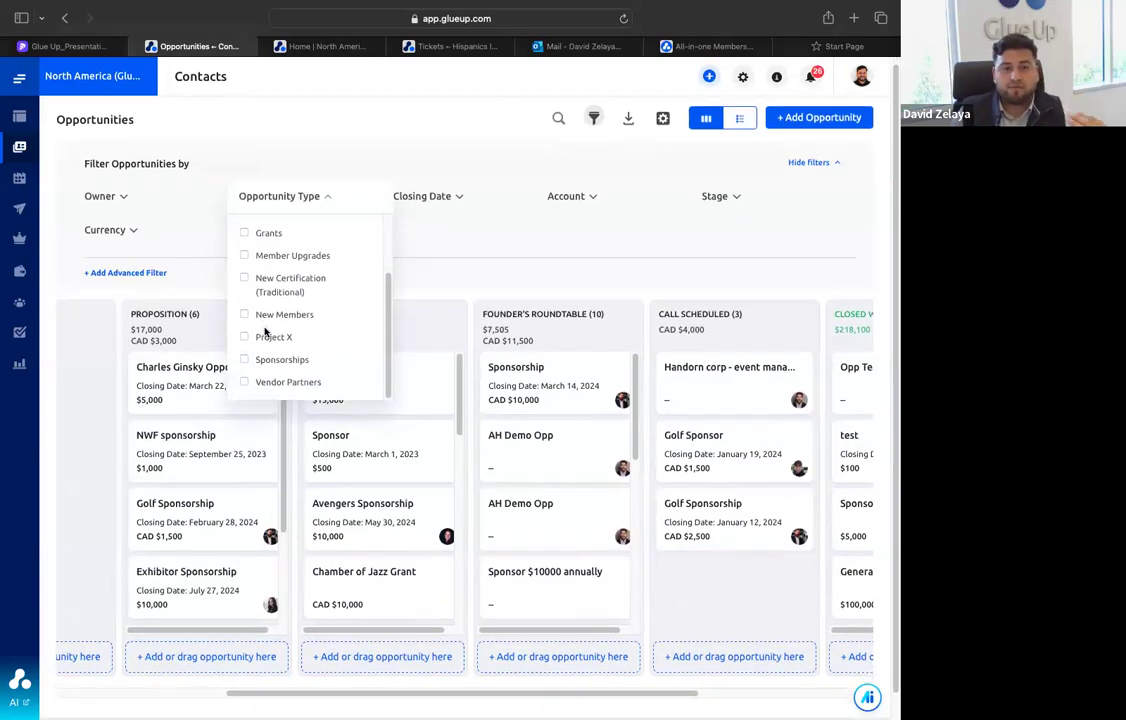
Review the opportunity type filter options, close them without choosing any, and look across the stages of the Opportunities board
scroll(268, 320, "up", 1)
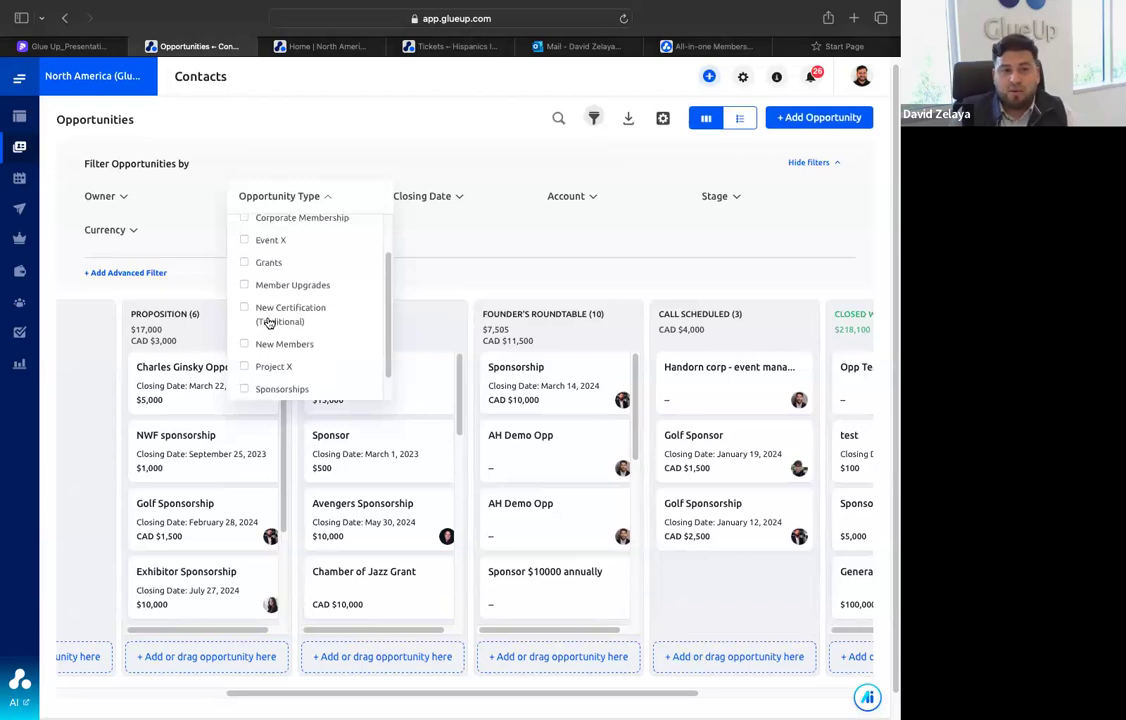
scroll(269, 269, "up", 1)
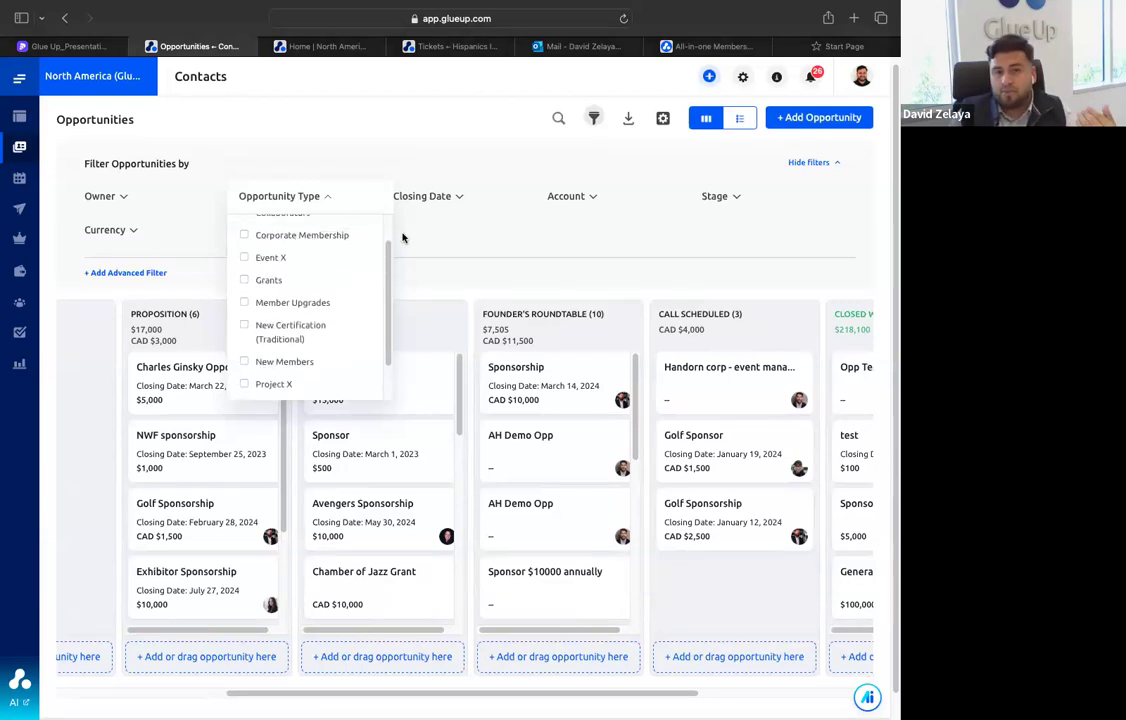
left_click(434, 237)
left_click_drag(356, 500, 350, 455)
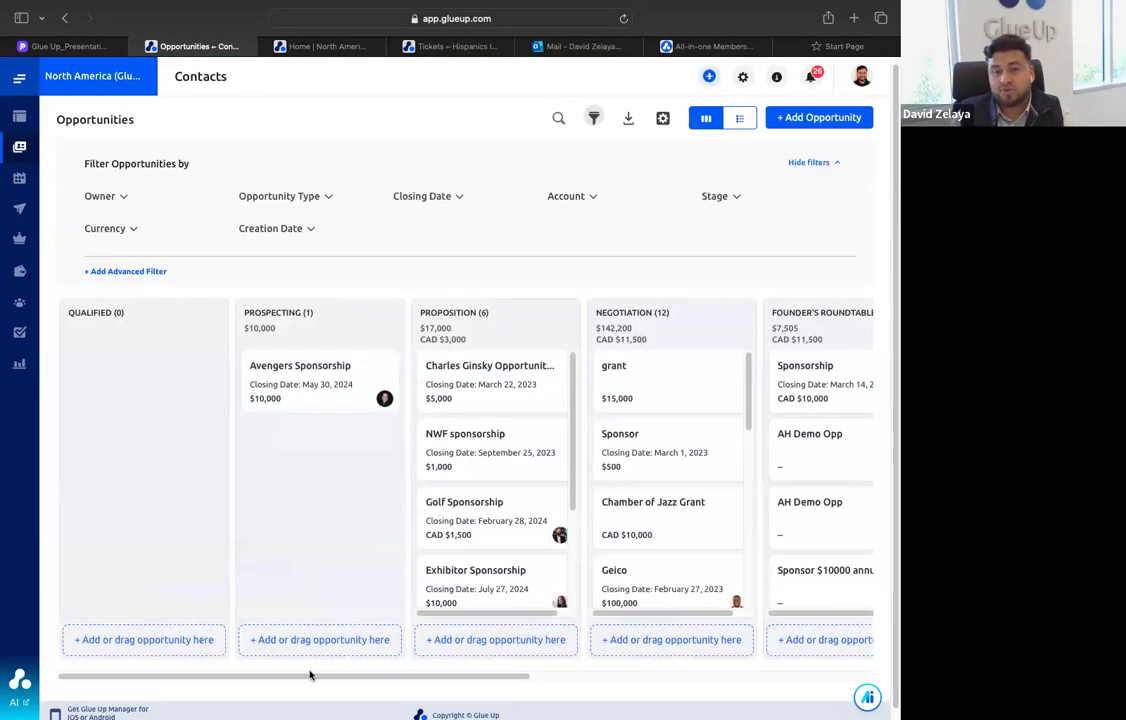
left_click_drag(314, 676, 445, 678)
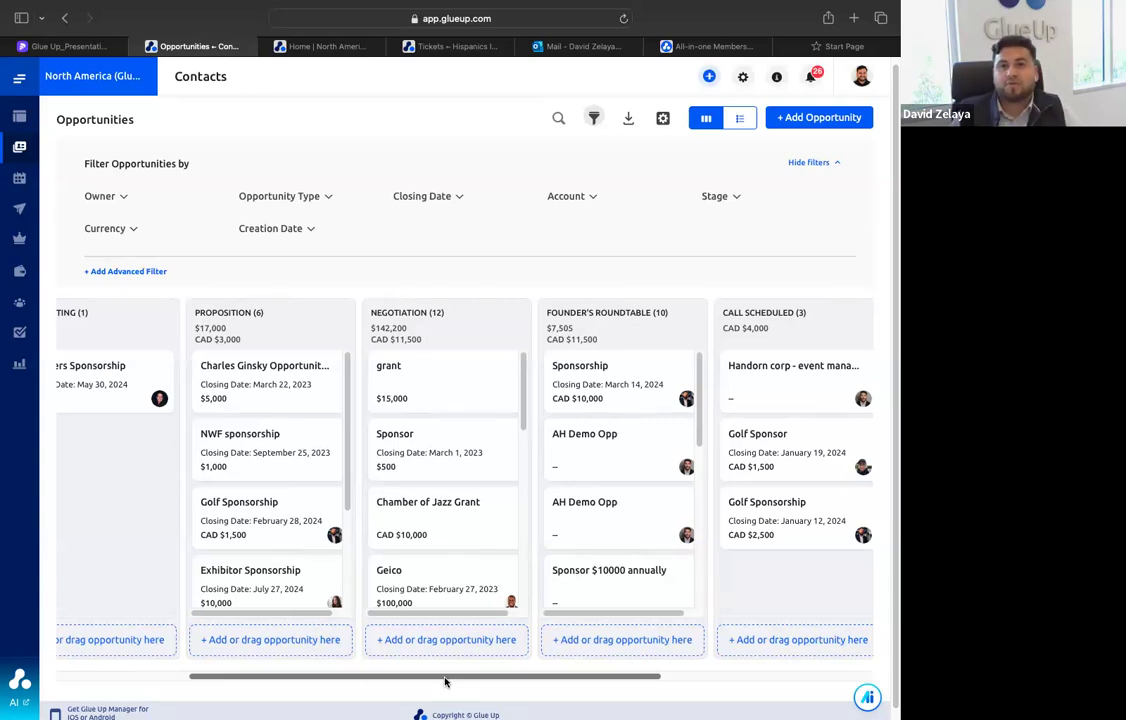
Open the Campaigns dashboard to review its summary and continue to the list of draft campaigns
mouse_move(40, 145)
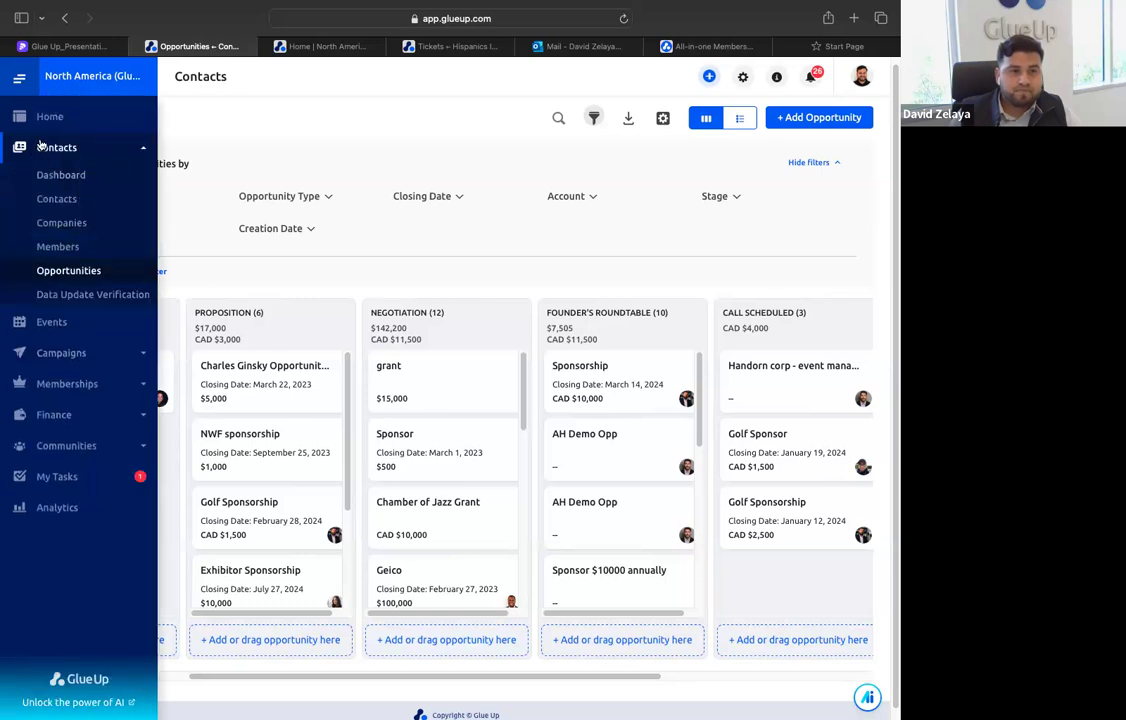
left_click(68, 350)
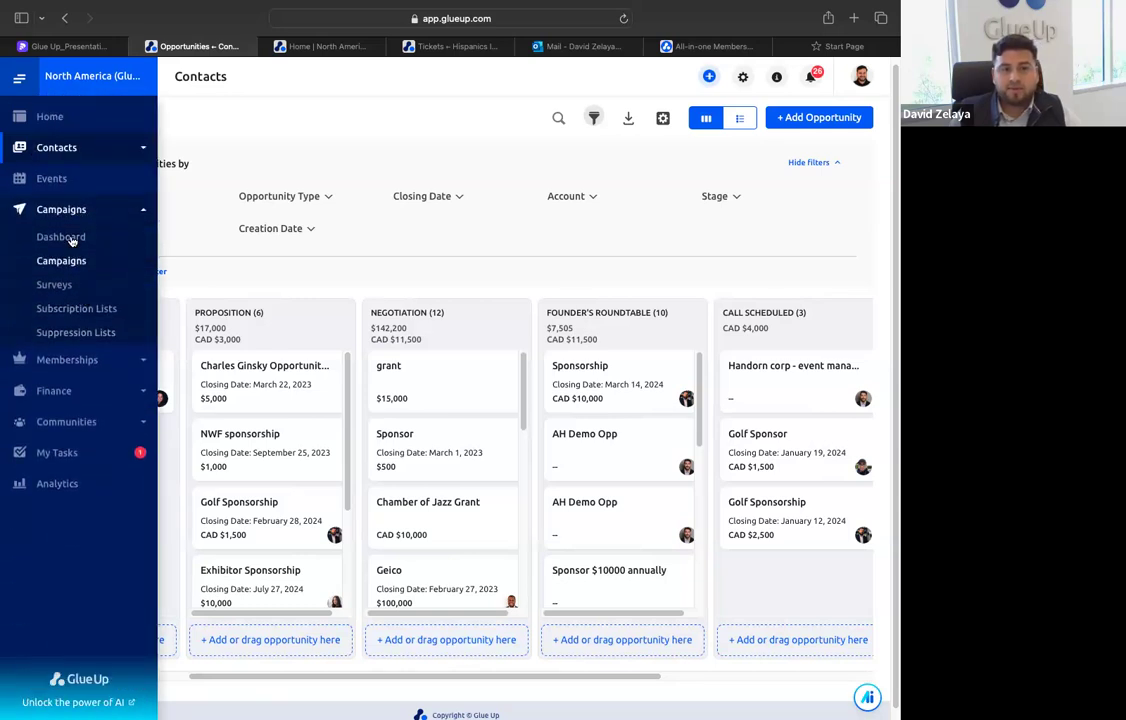
left_click(61, 237)
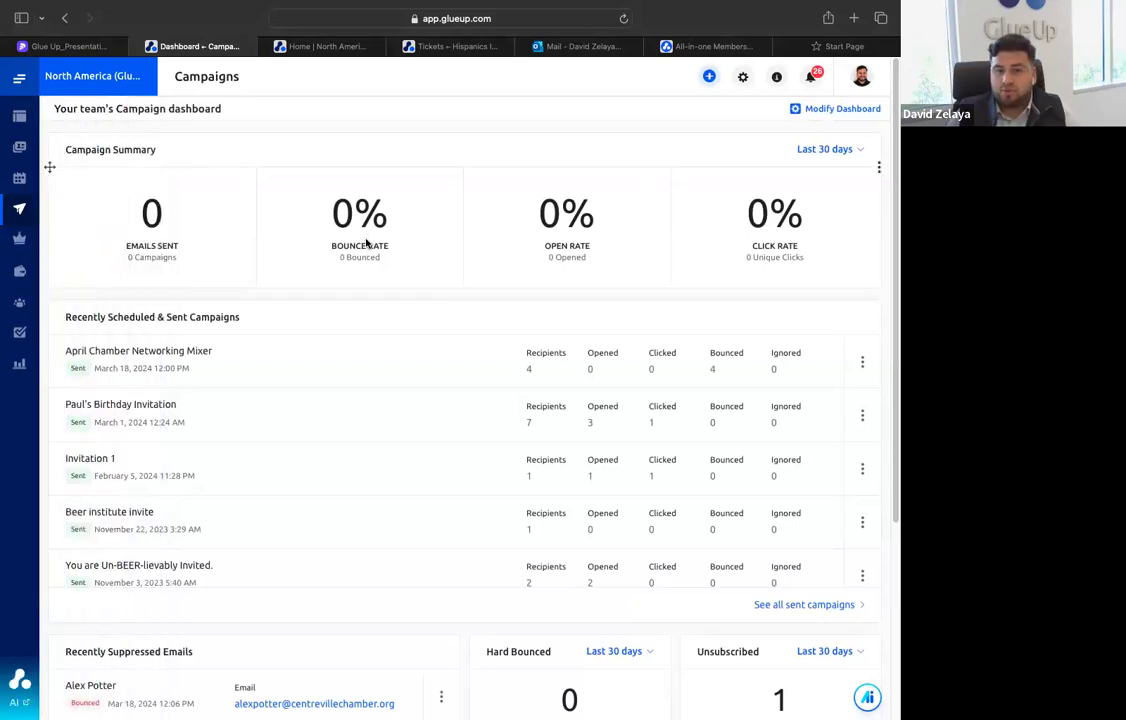
mouse_move(30, 240)
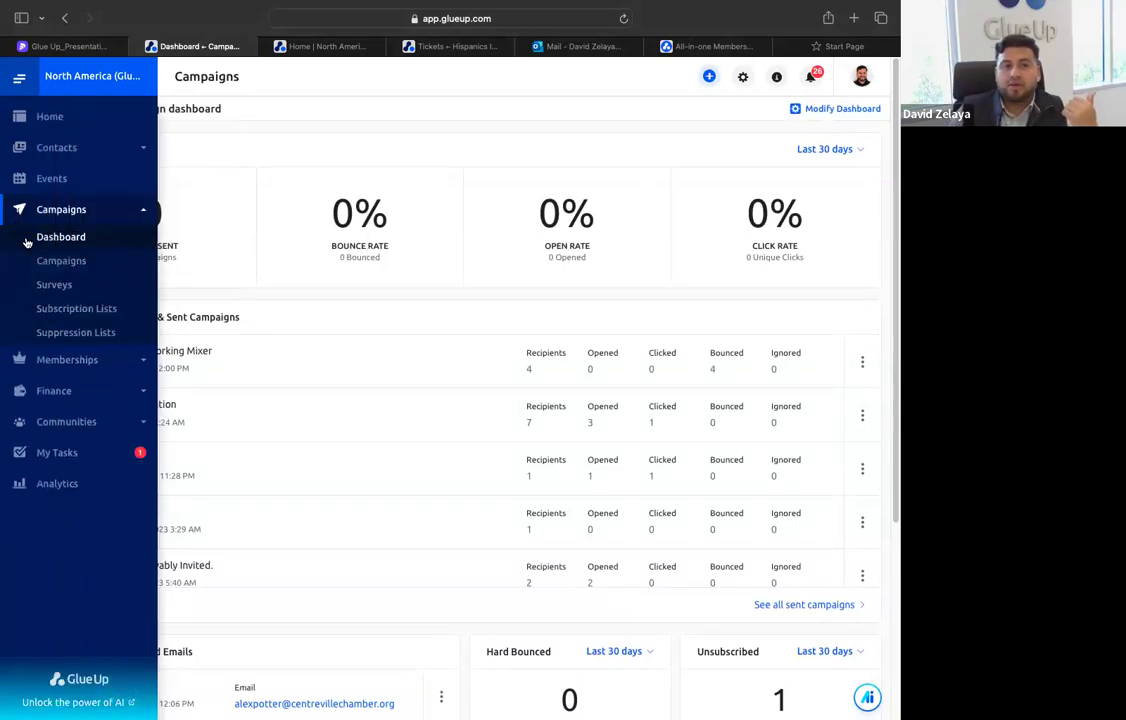
left_click(82, 274)
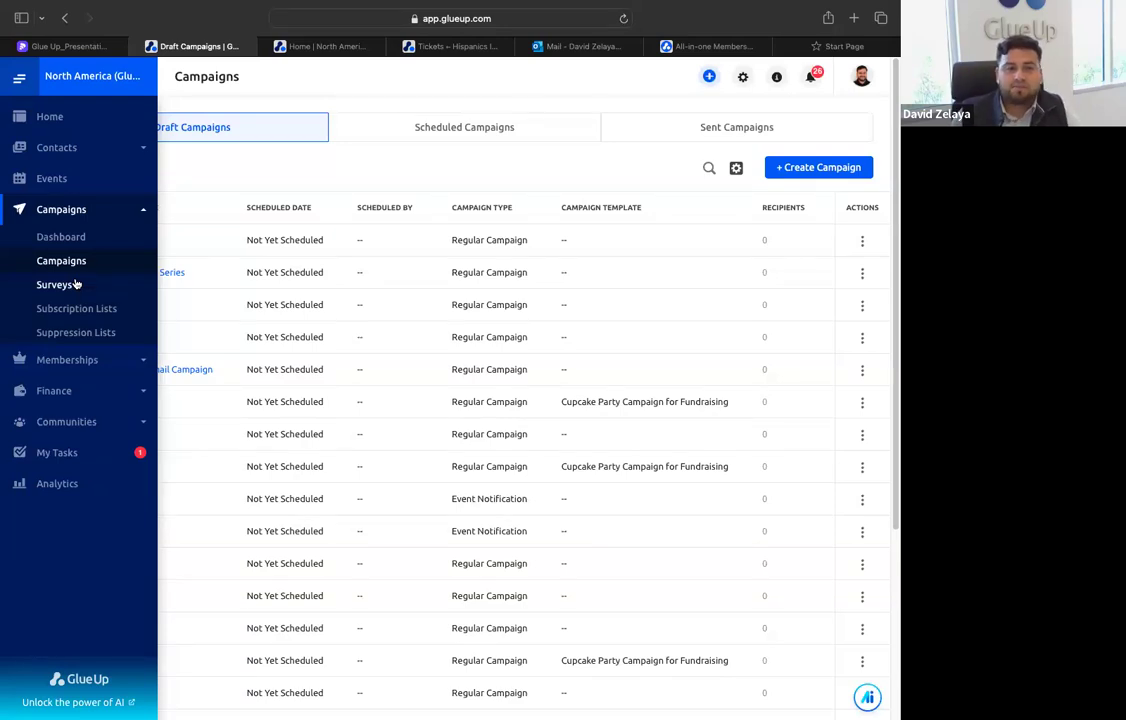
Open the surveys and view the draft, active and expired/closed survey lists
left_click(75, 285)
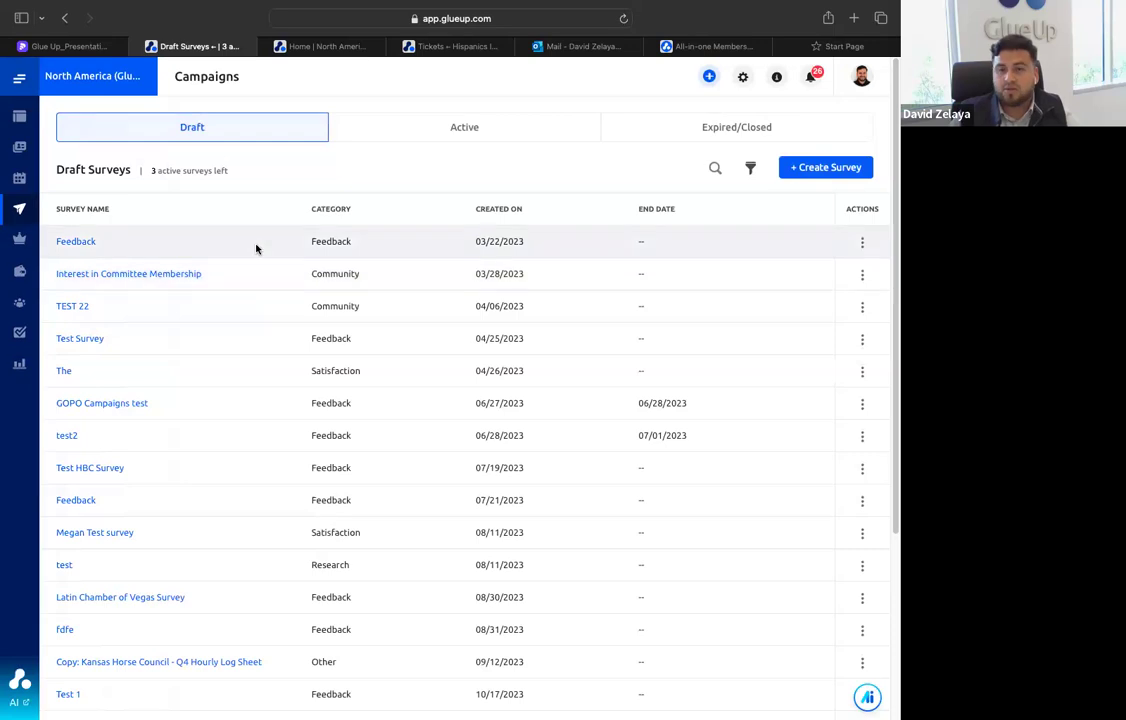
left_click(564, 137)
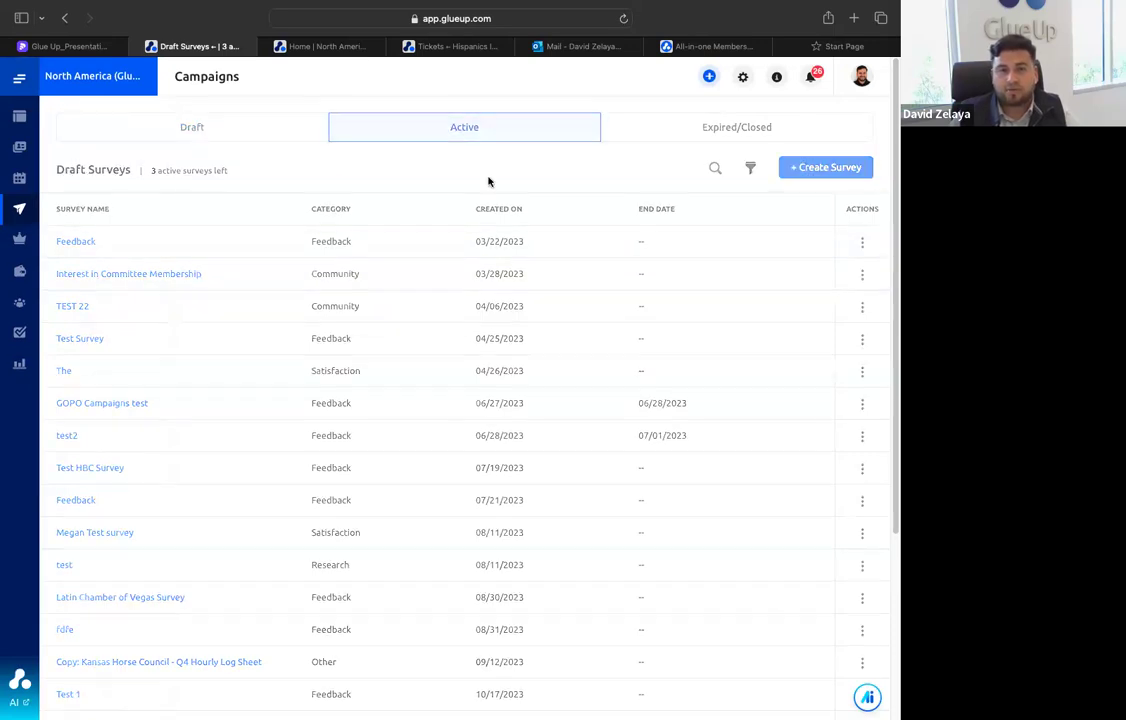
left_click(647, 133)
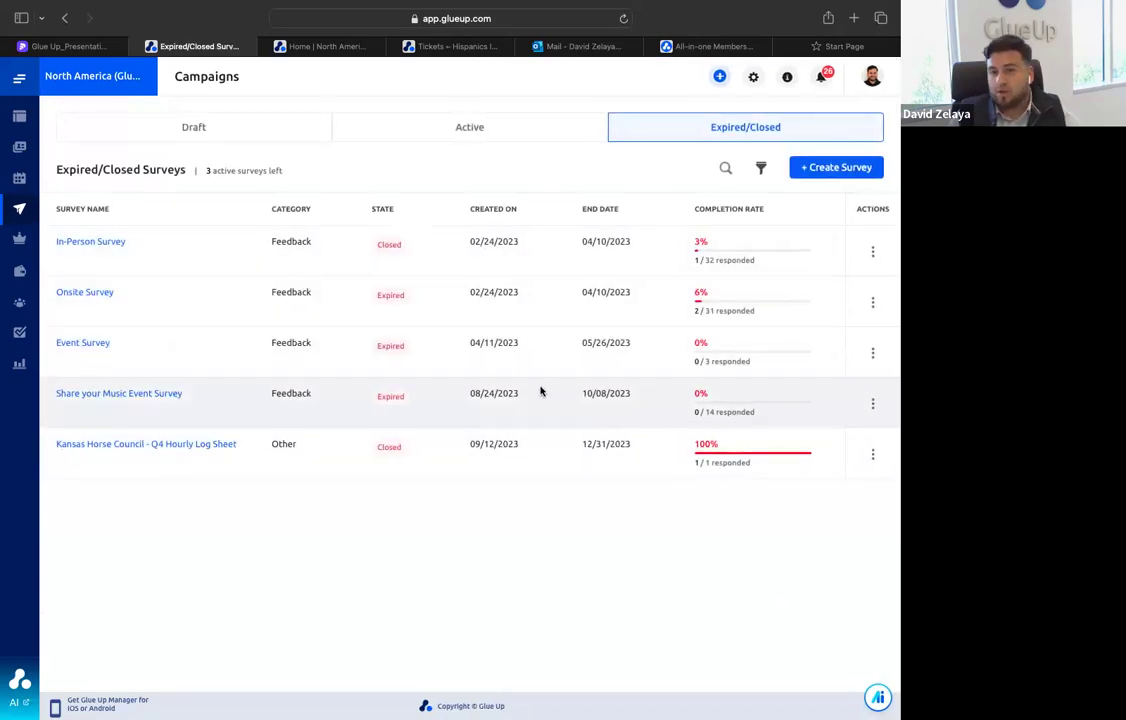
Open the subscription lists, review the available subscriptions and view the committee lists
mouse_move(18, 216)
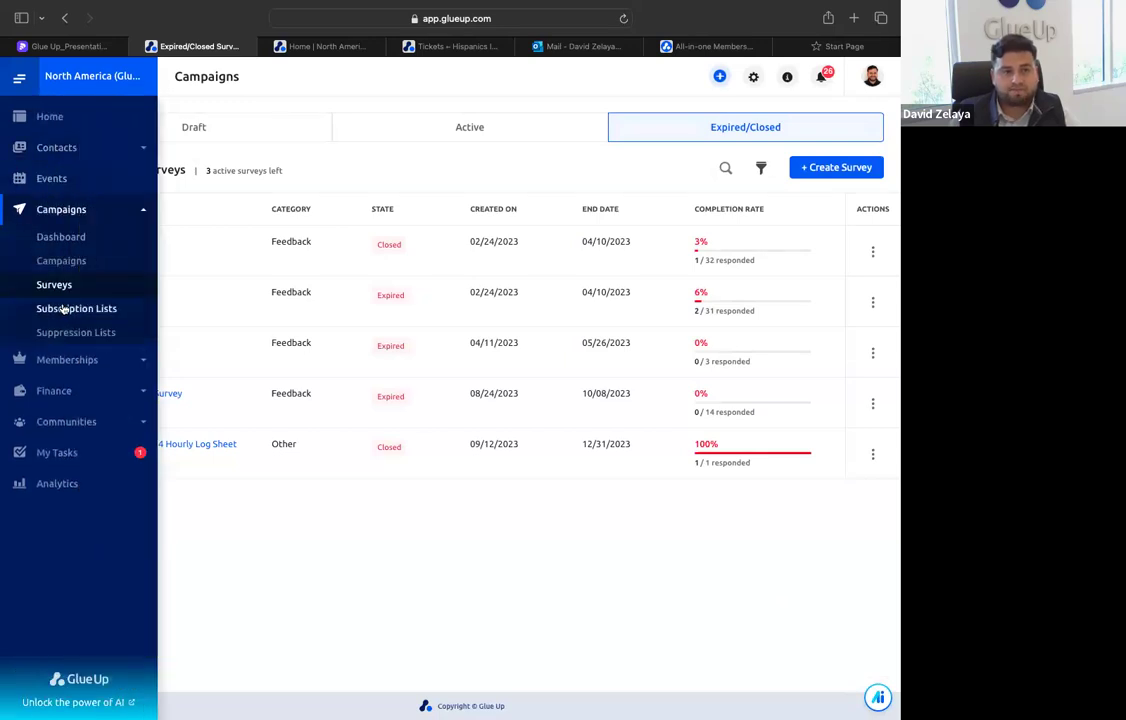
left_click(62, 307)
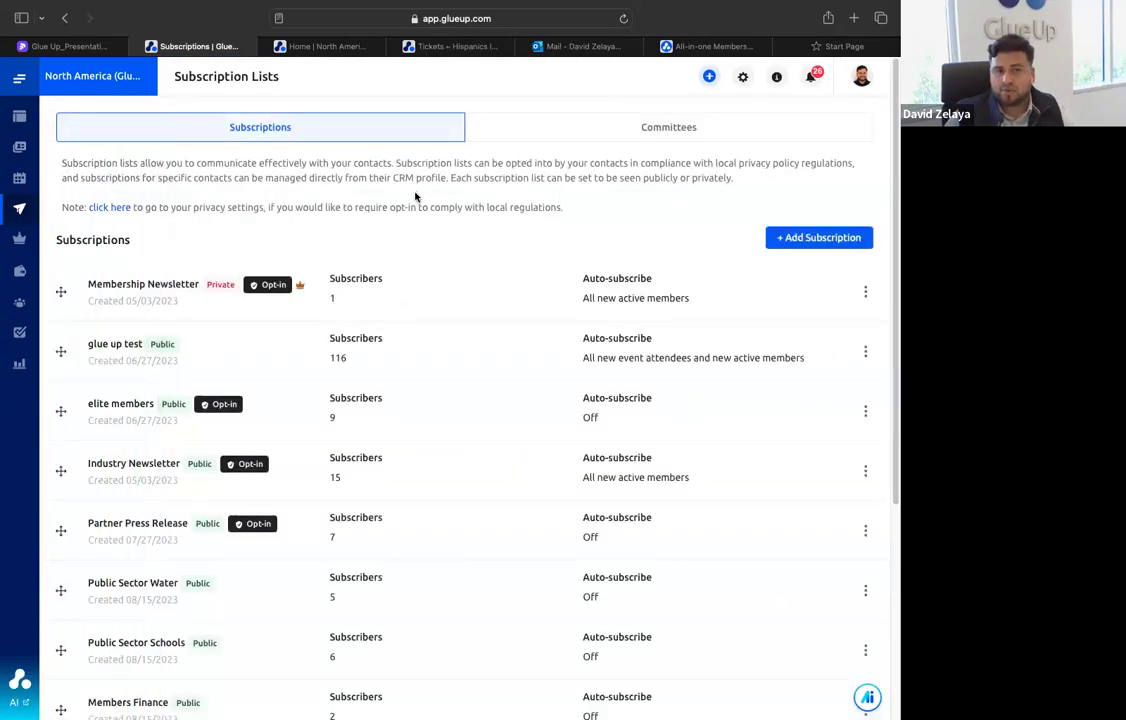
scroll(381, 217, "down", 2)
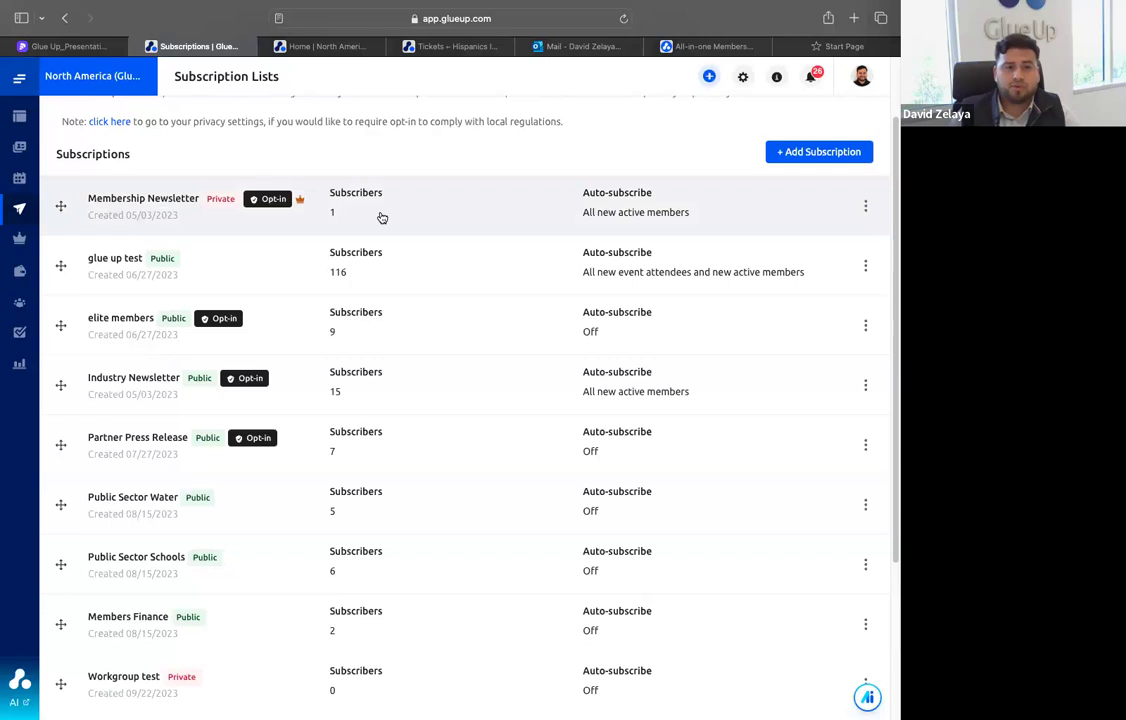
scroll(380, 222, "up", 2)
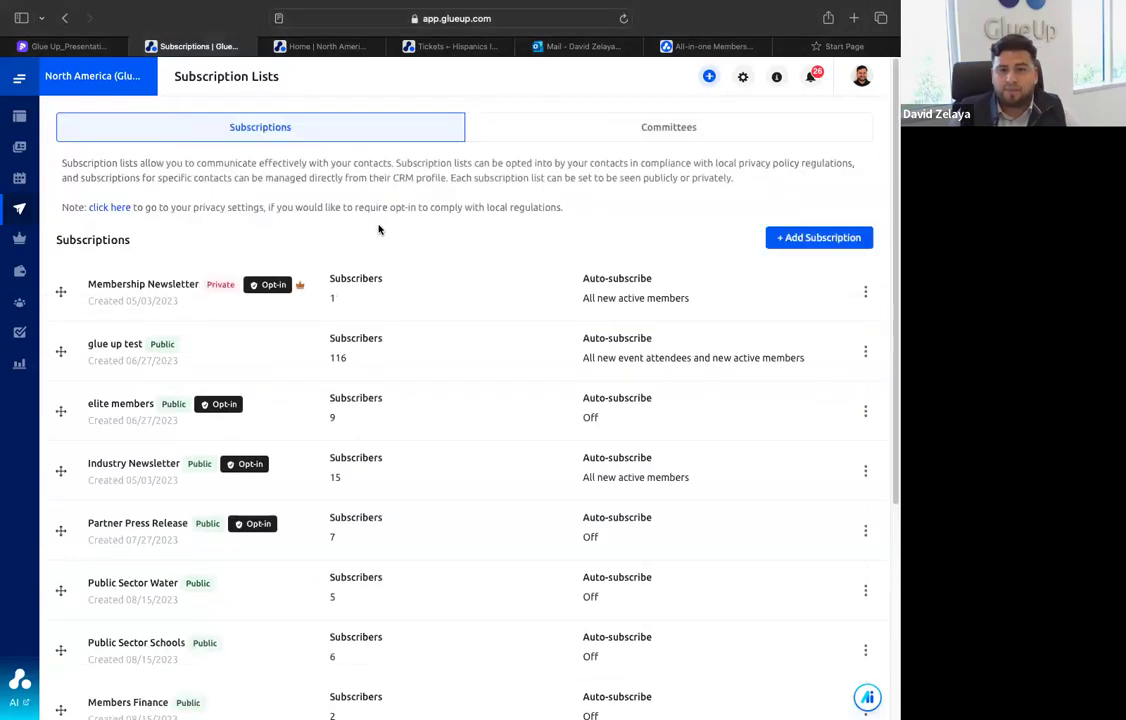
scroll(364, 455, "down", 5)
scroll(380, 432, "up", 5)
left_click(616, 128)
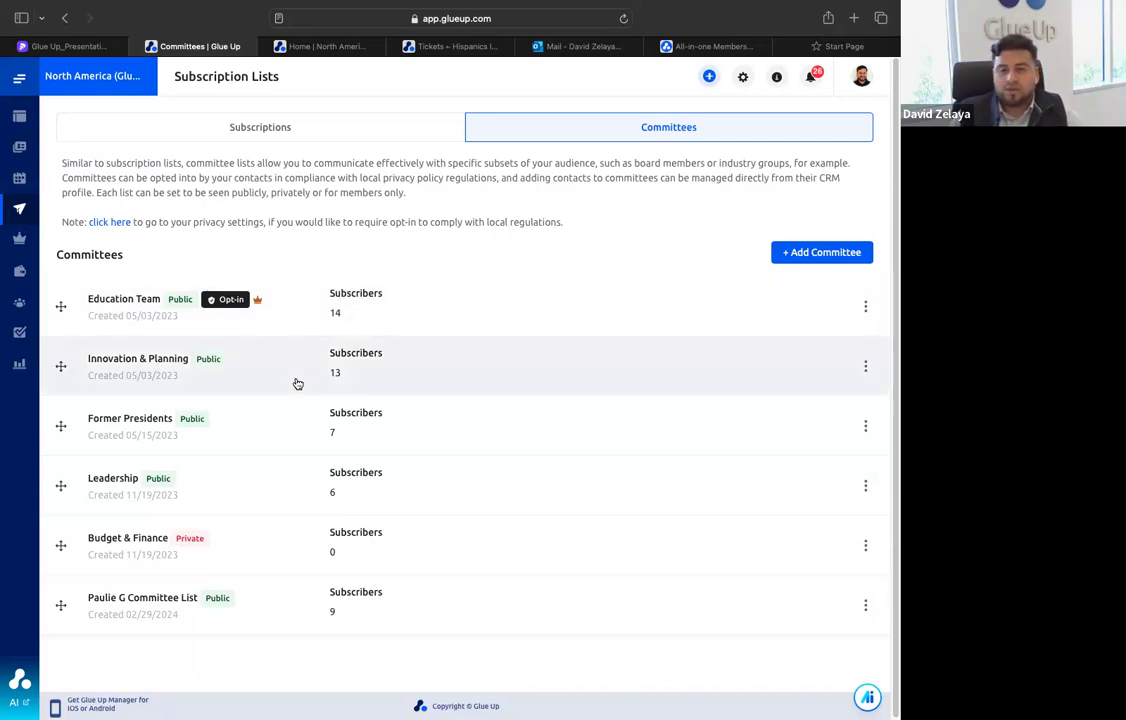
Open the Events module and start creating a new event of the Online Event type
mouse_move(60, 262)
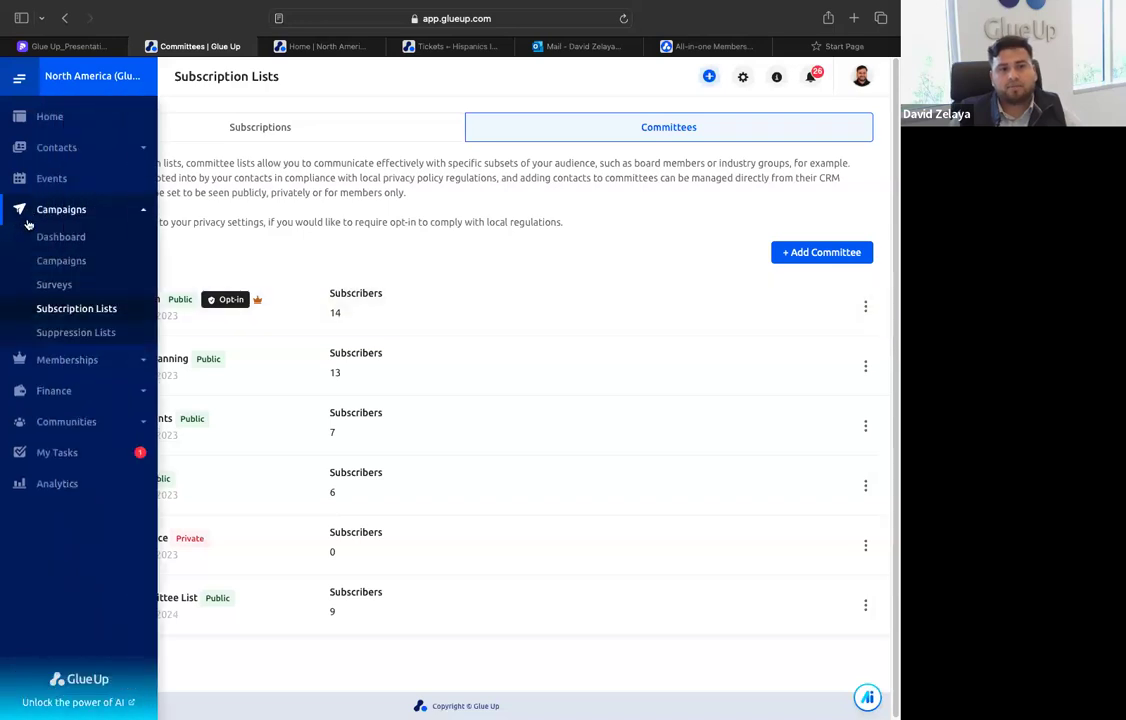
left_click(80, 183)
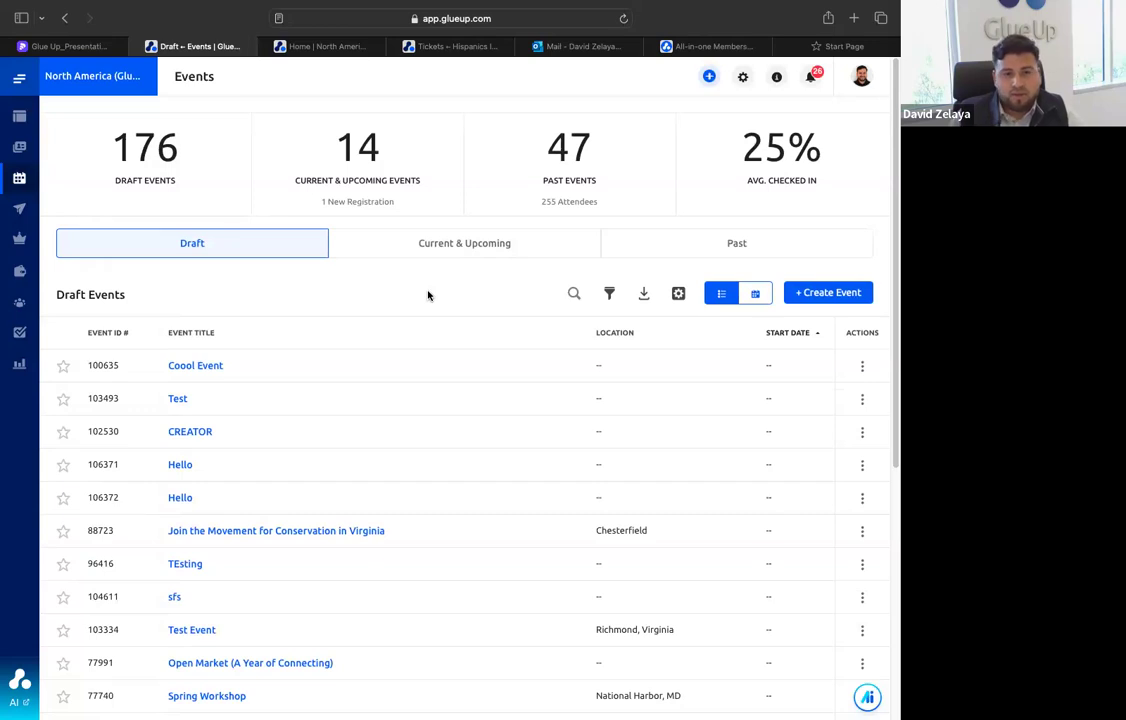
left_click(840, 293)
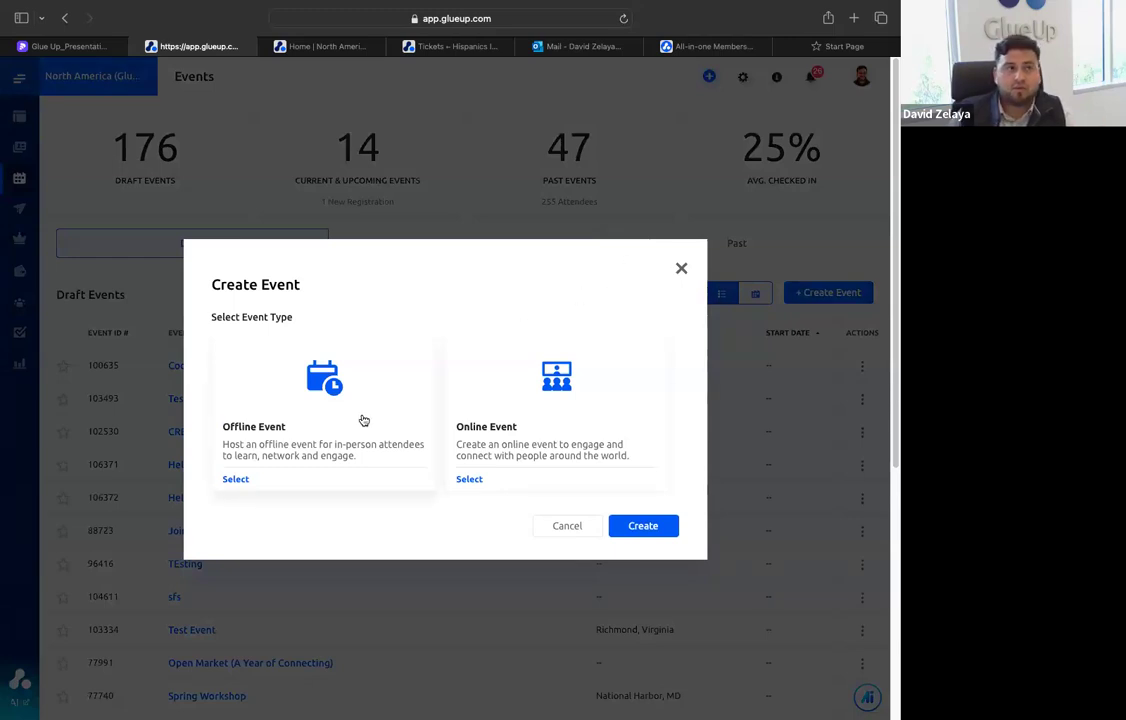
left_click(540, 426)
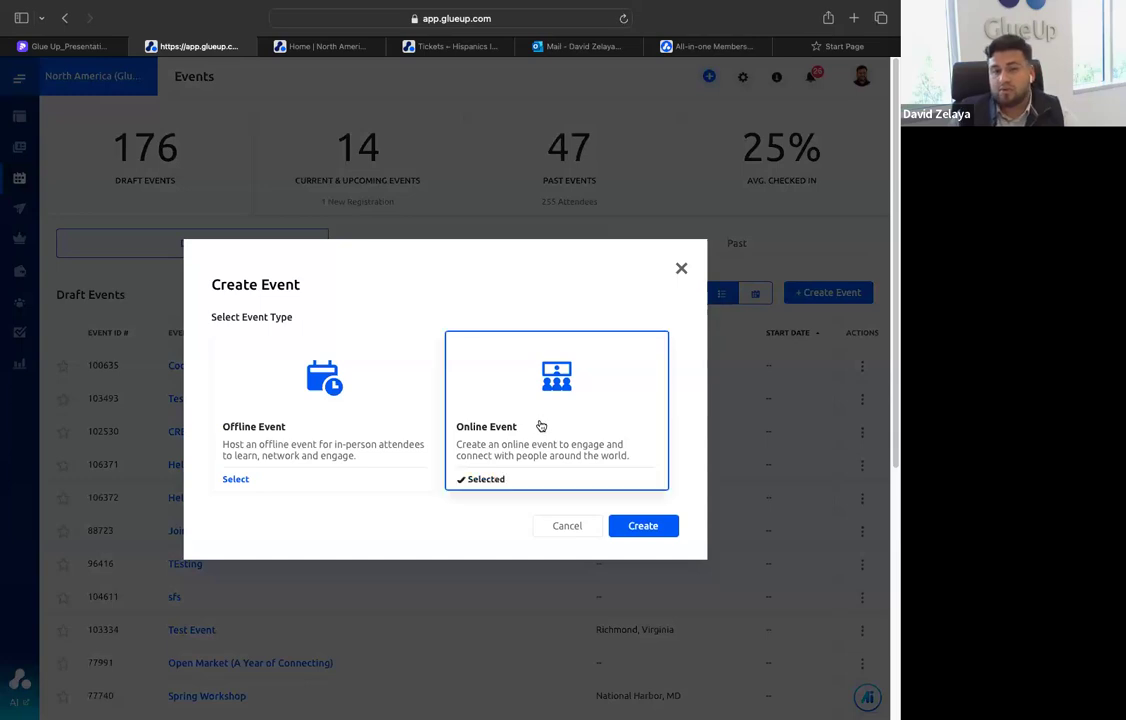
left_click(638, 523)
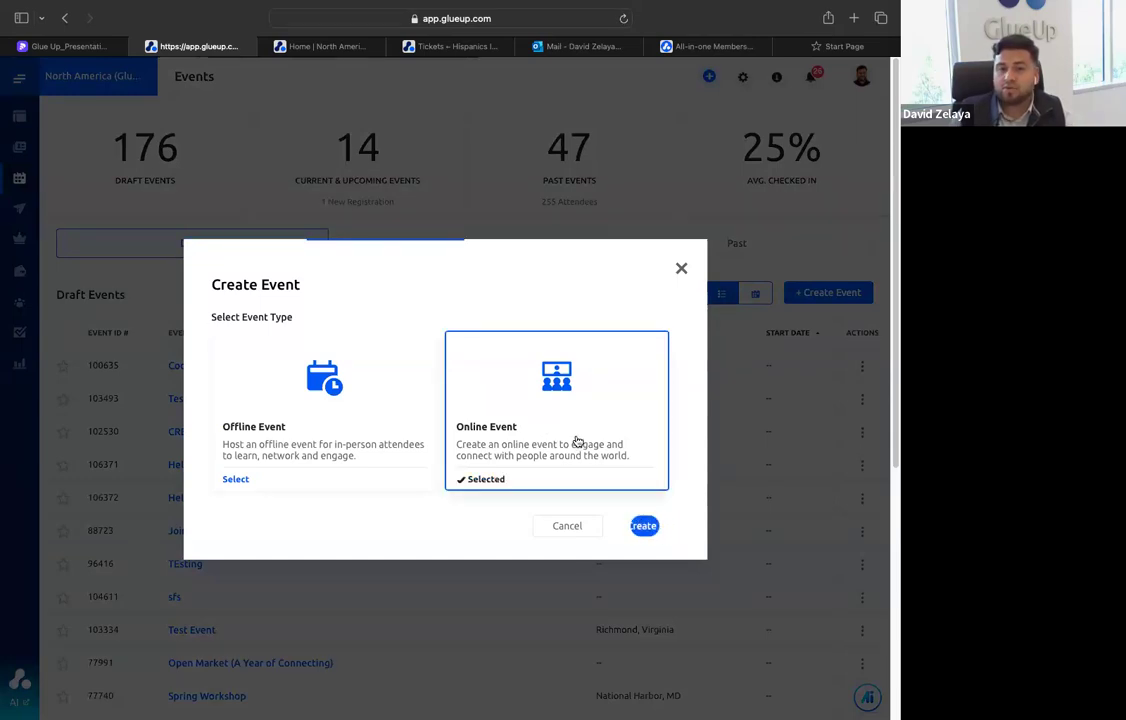
Examine the new event form's date and time fields, online event types, team members and event community options
scroll(300, 320, "down", 1)
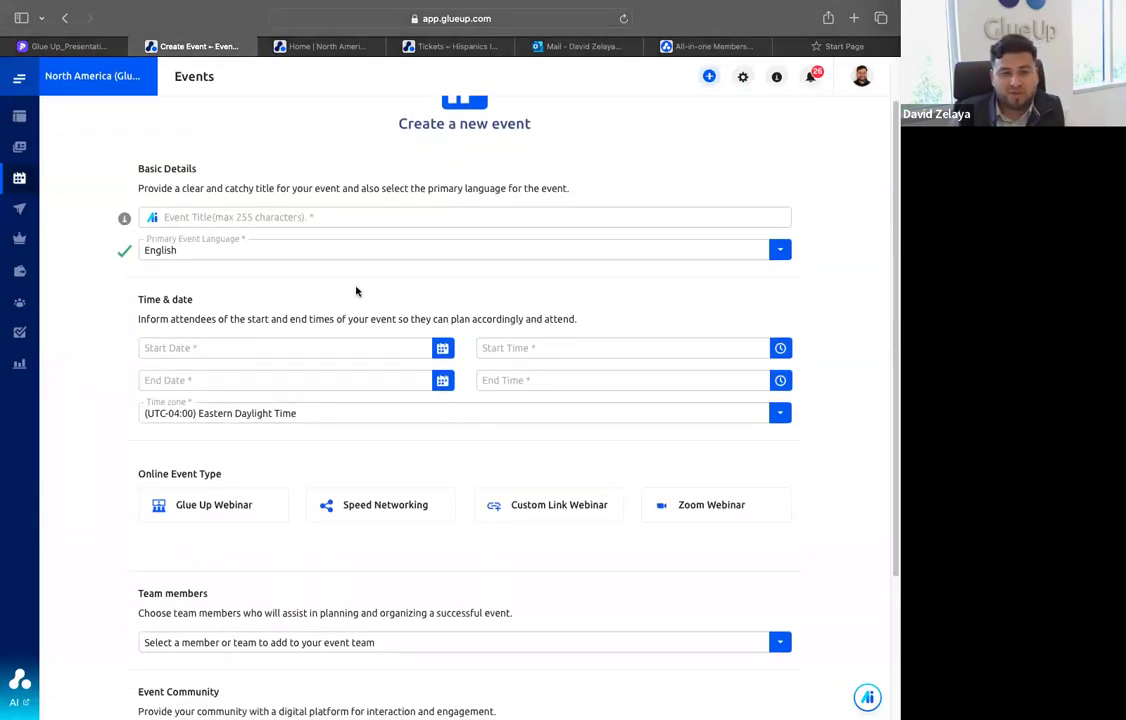
scroll(300, 380, "down", 2)
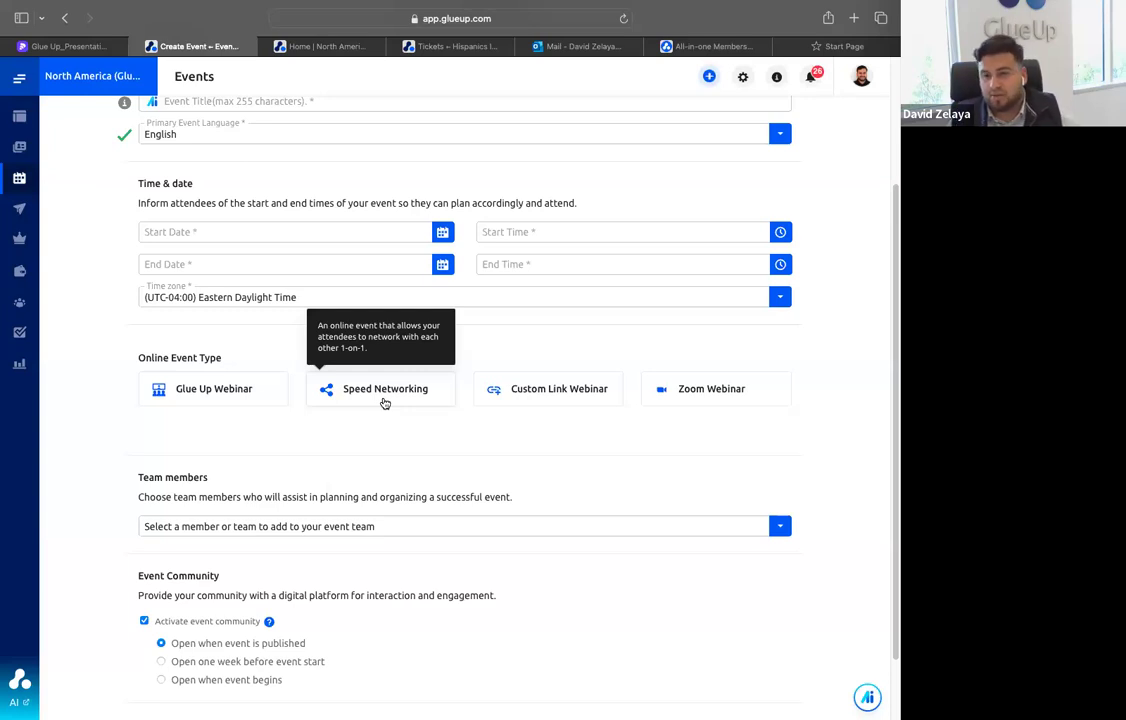
scroll(432, 442, "up", 3)
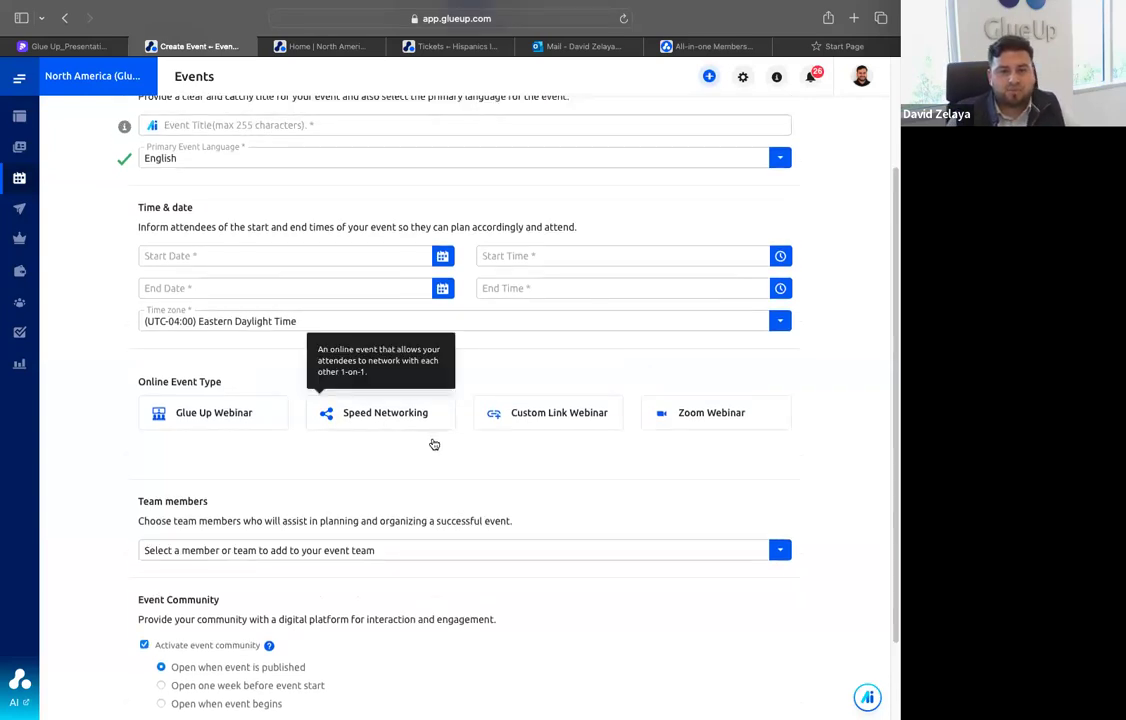
scroll(447, 435, "down", 2)
scroll(446, 436, "down", 1)
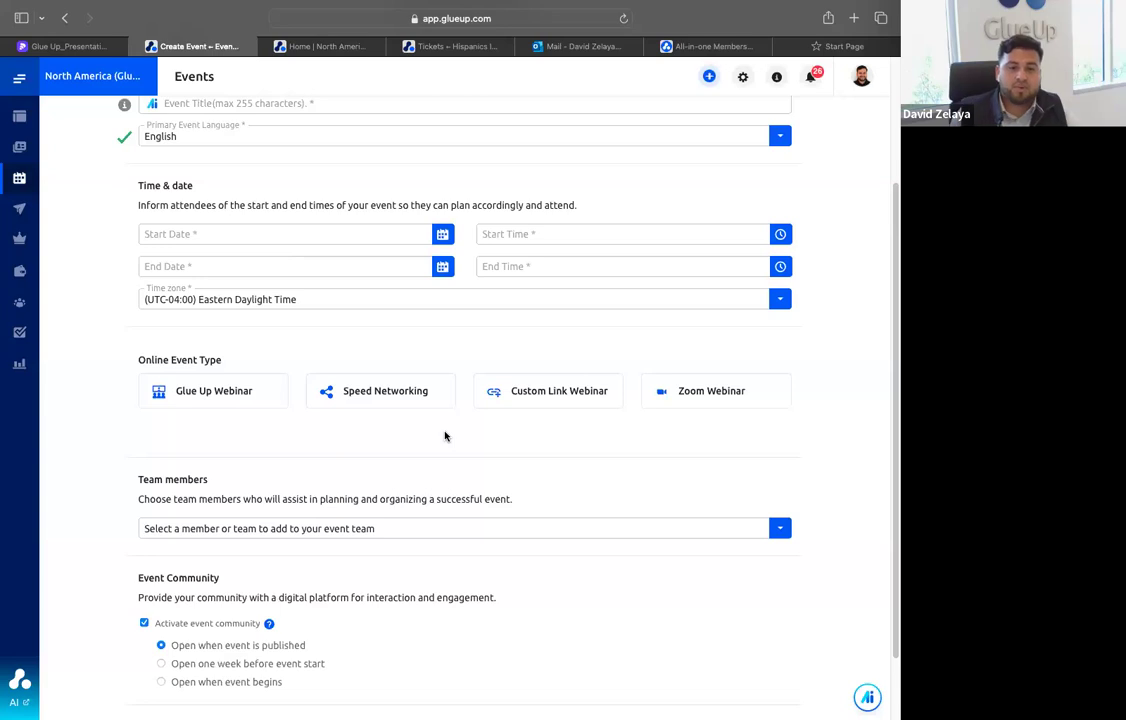
scroll(445, 436, "up", 2)
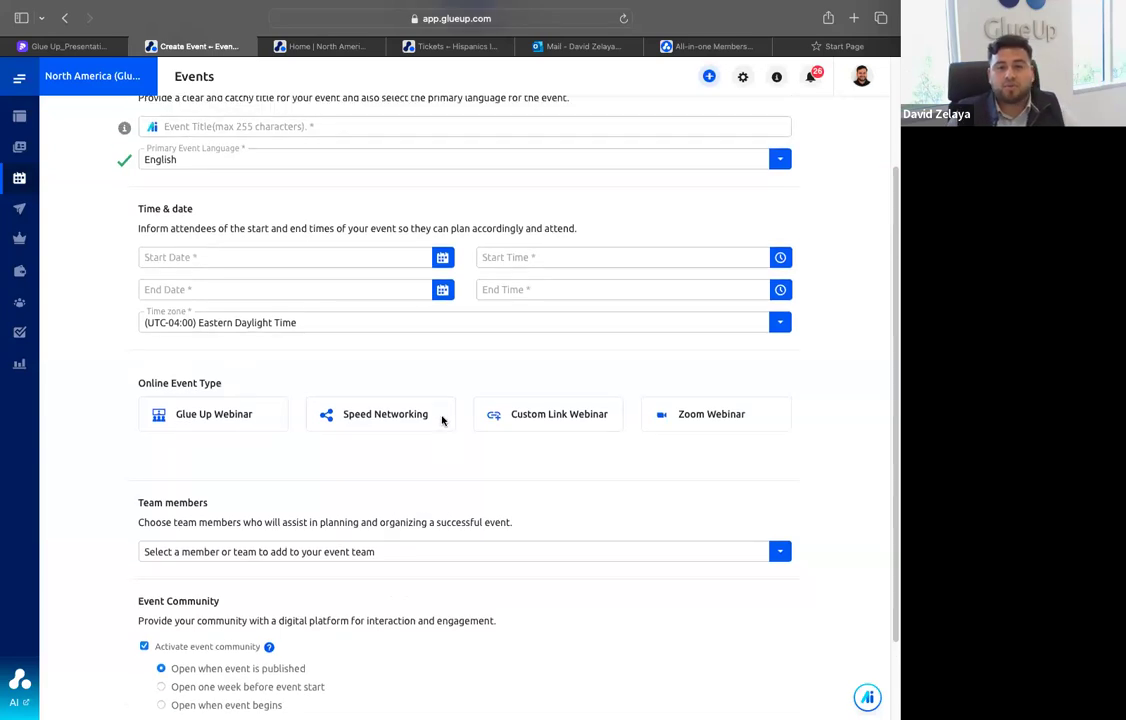
Bring up the Glue Up Copilot writing prompt in the new event's title field
scroll(442, 411, "up", 1)
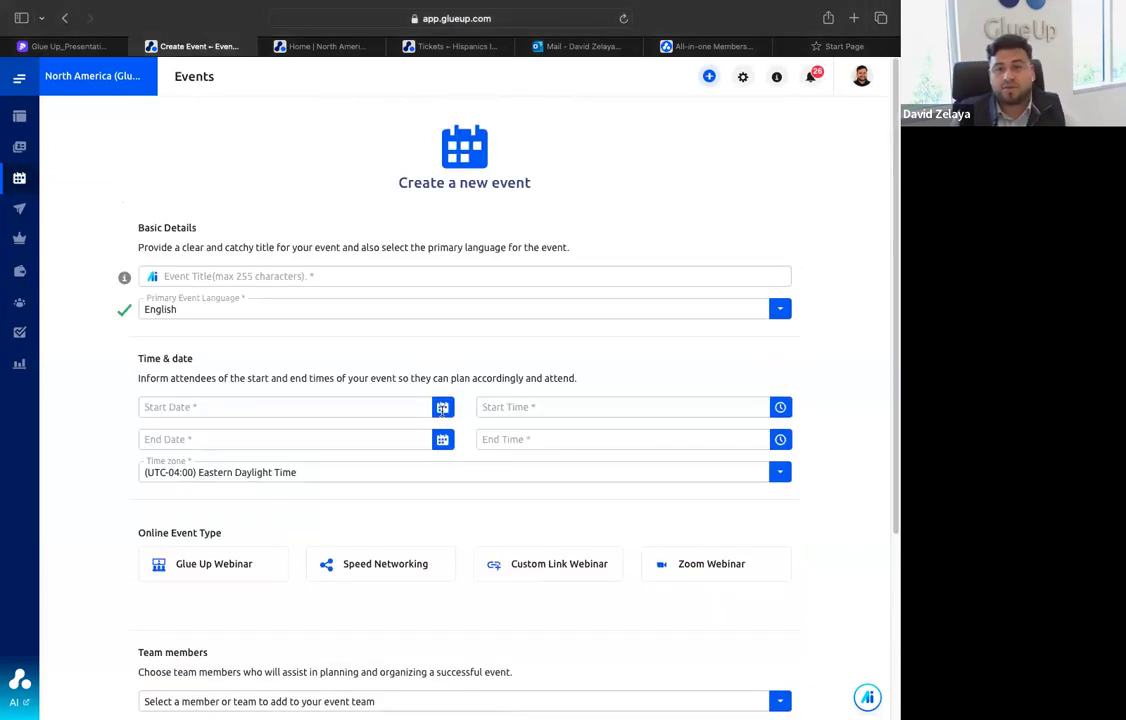
left_click(168, 278)
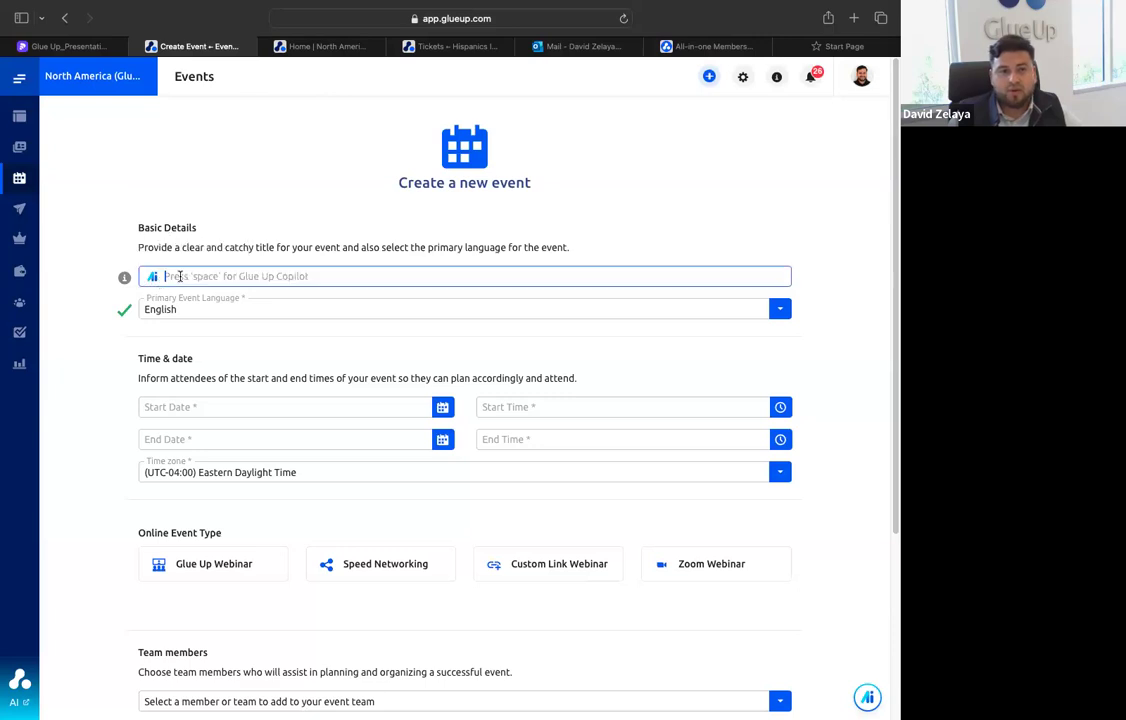
key("space")
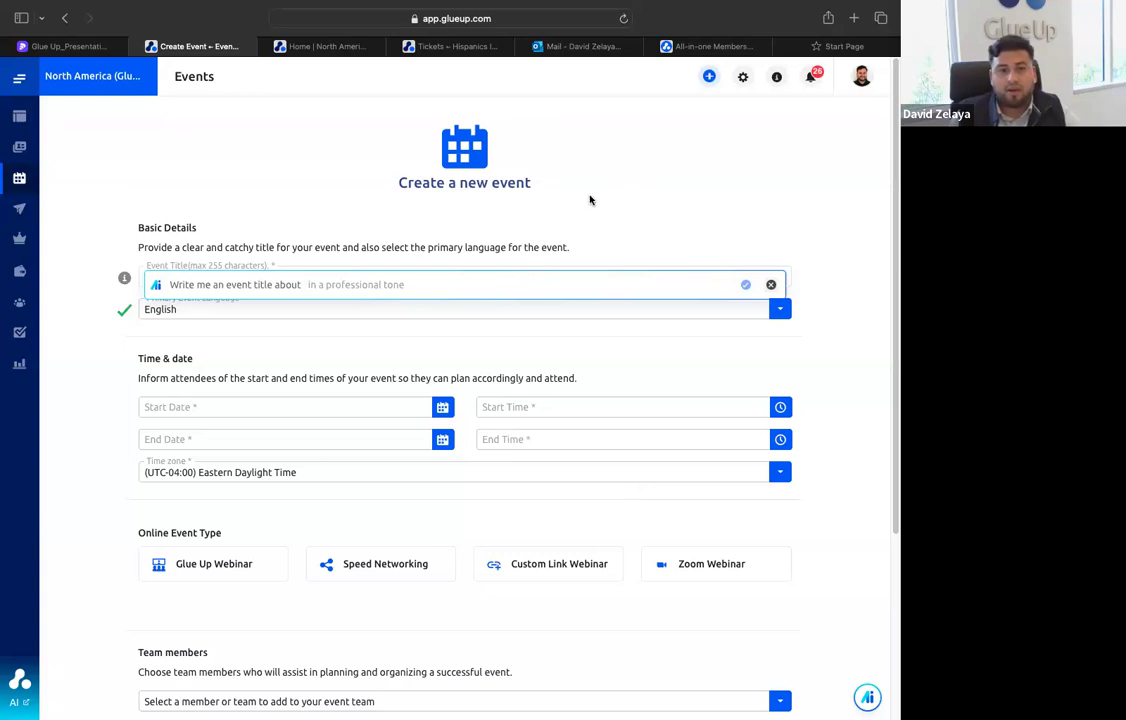
Leave the new event form for the events list and review the current and upcoming events
mouse_move(22, 183)
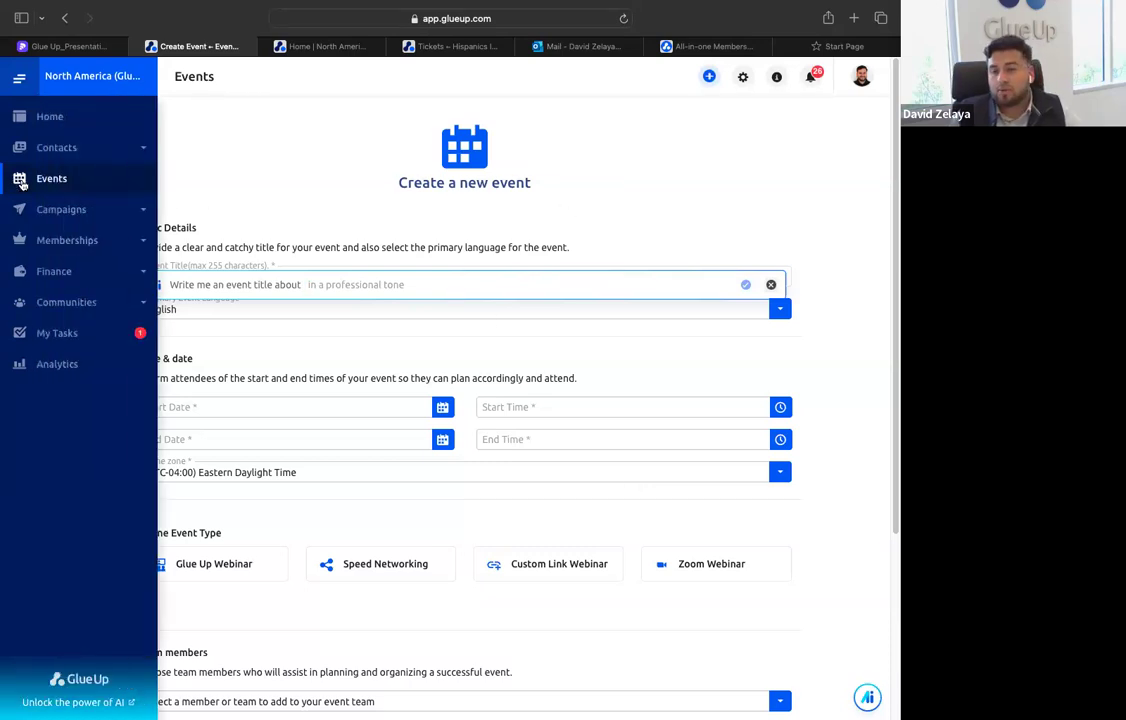
left_click(90, 183)
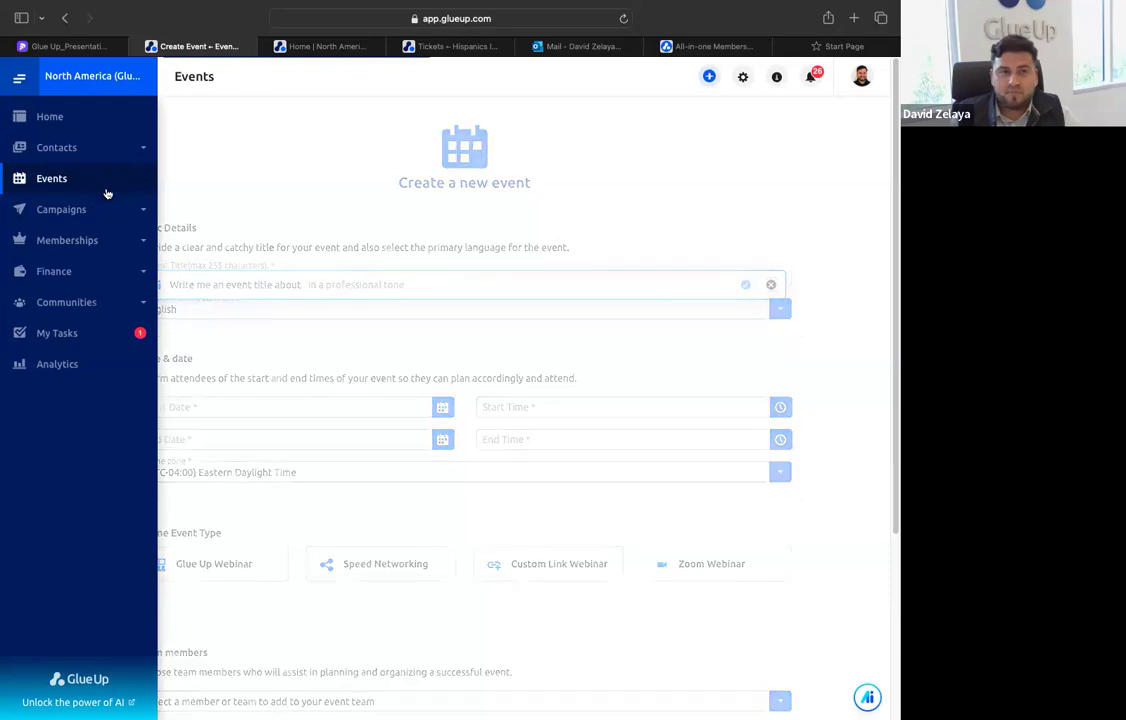
left_click(392, 248)
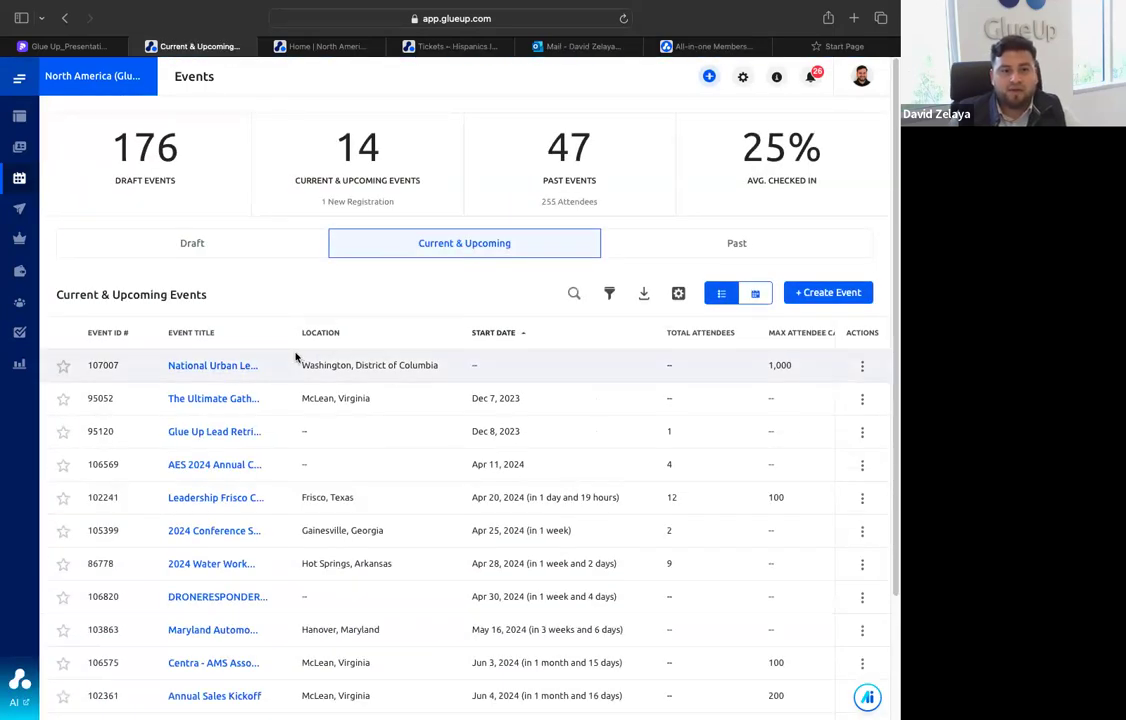
scroll(259, 397, "down", 3)
scroll(259, 395, "up", 3)
Open the draft event Hispanics In Energy and review its dashboard figures and event configuration checklist
left_click(264, 246)
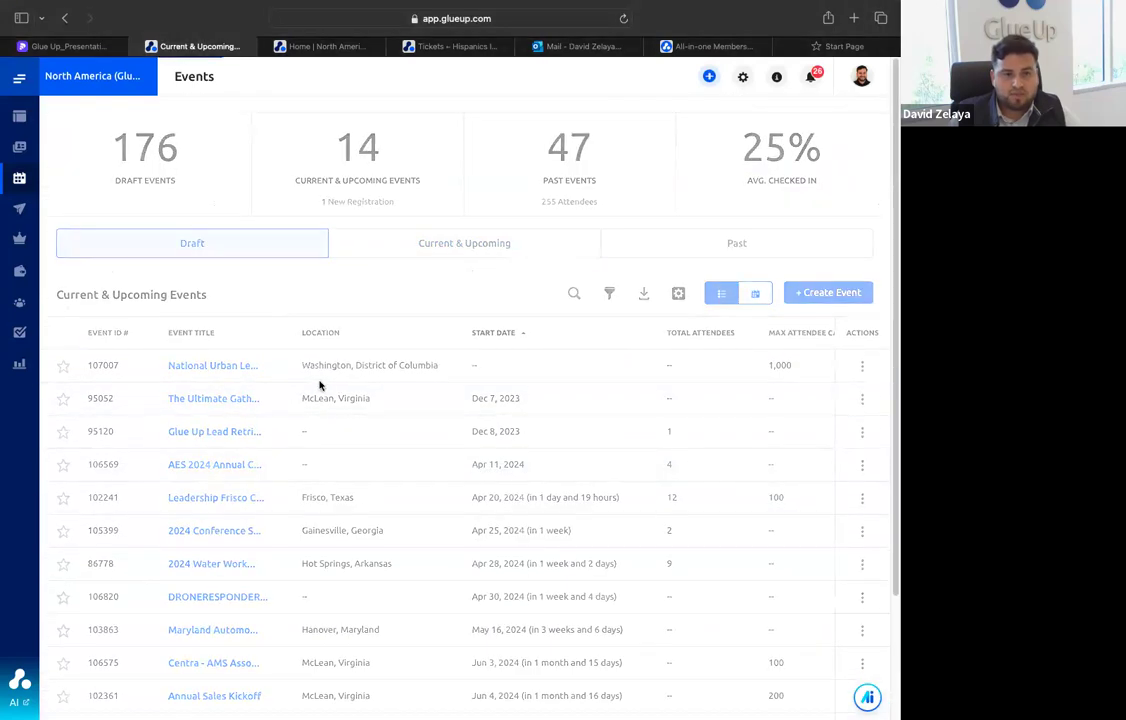
scroll(344, 430, "down", 5)
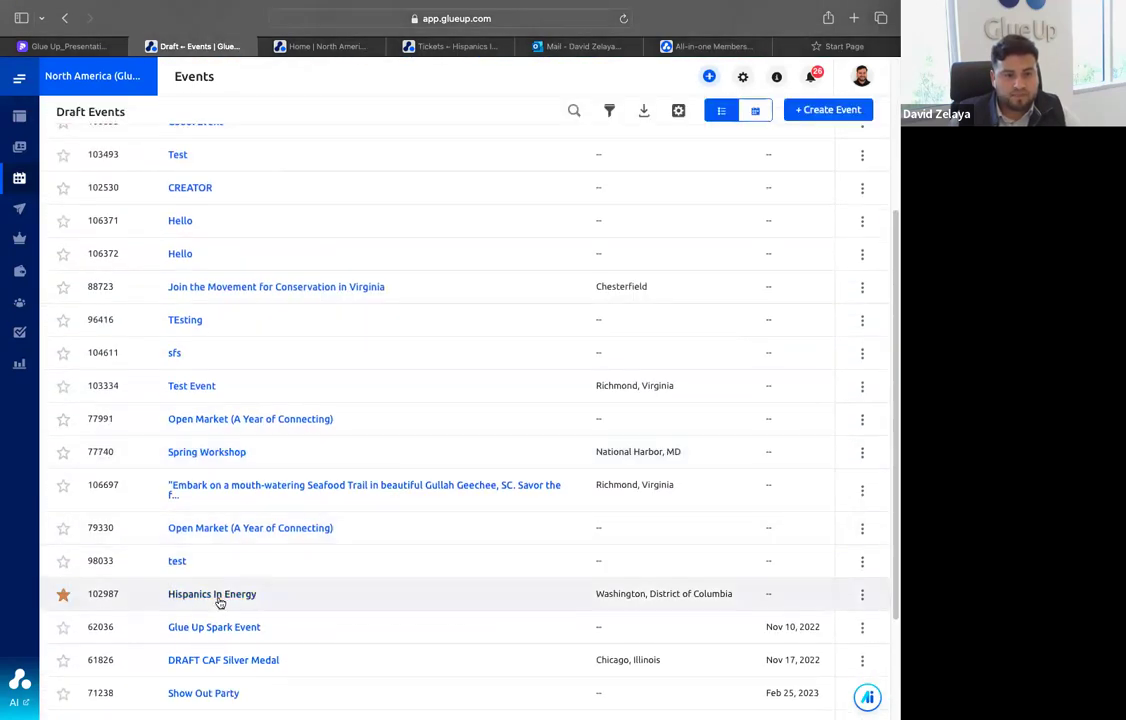
left_click(223, 598)
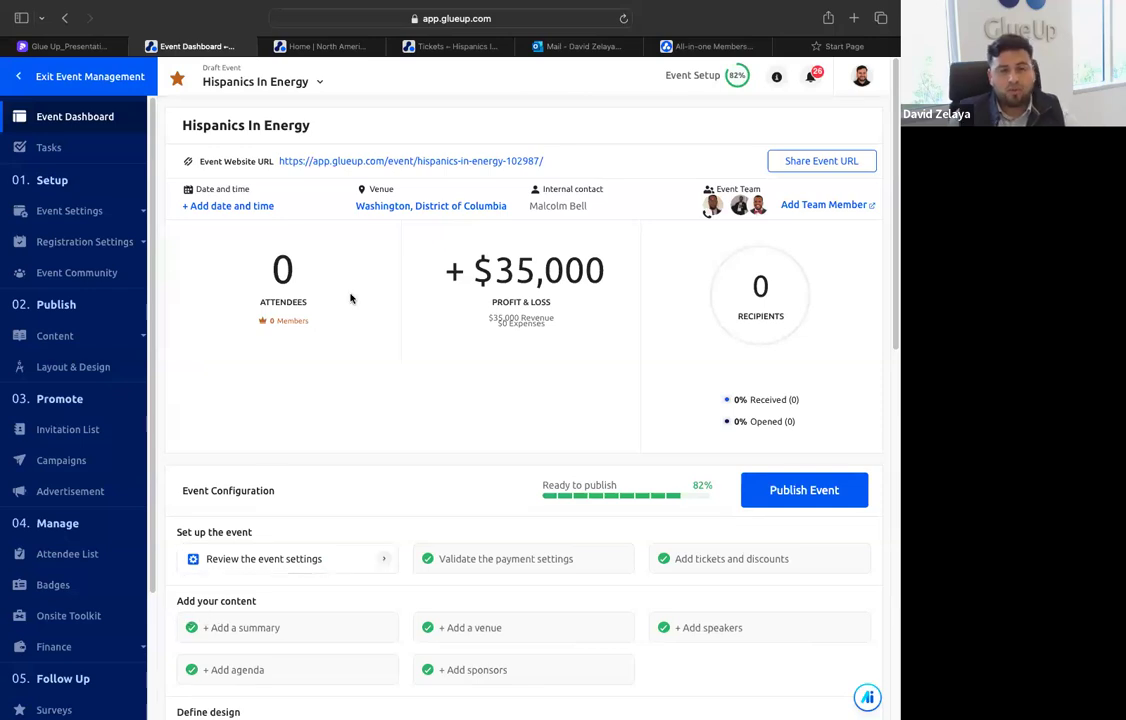
scroll(490, 305, "down", 5)
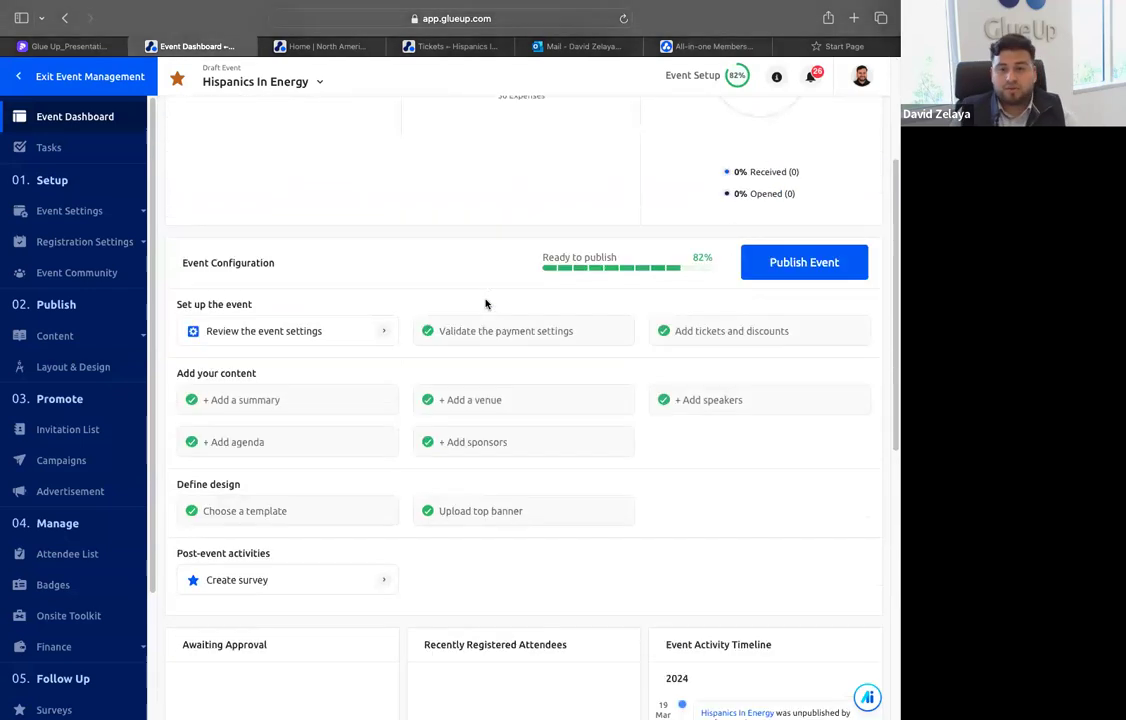
scroll(485, 312, "up", 3)
scroll(482, 316, "up", 3)
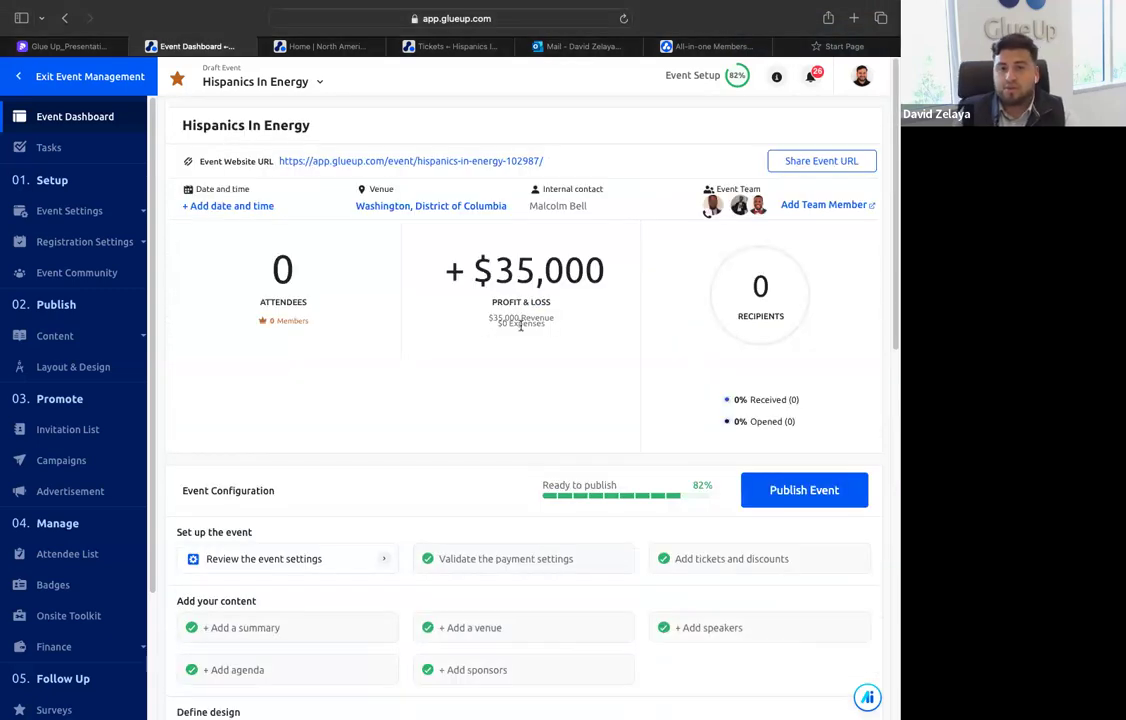
scroll(523, 309, "down", 1)
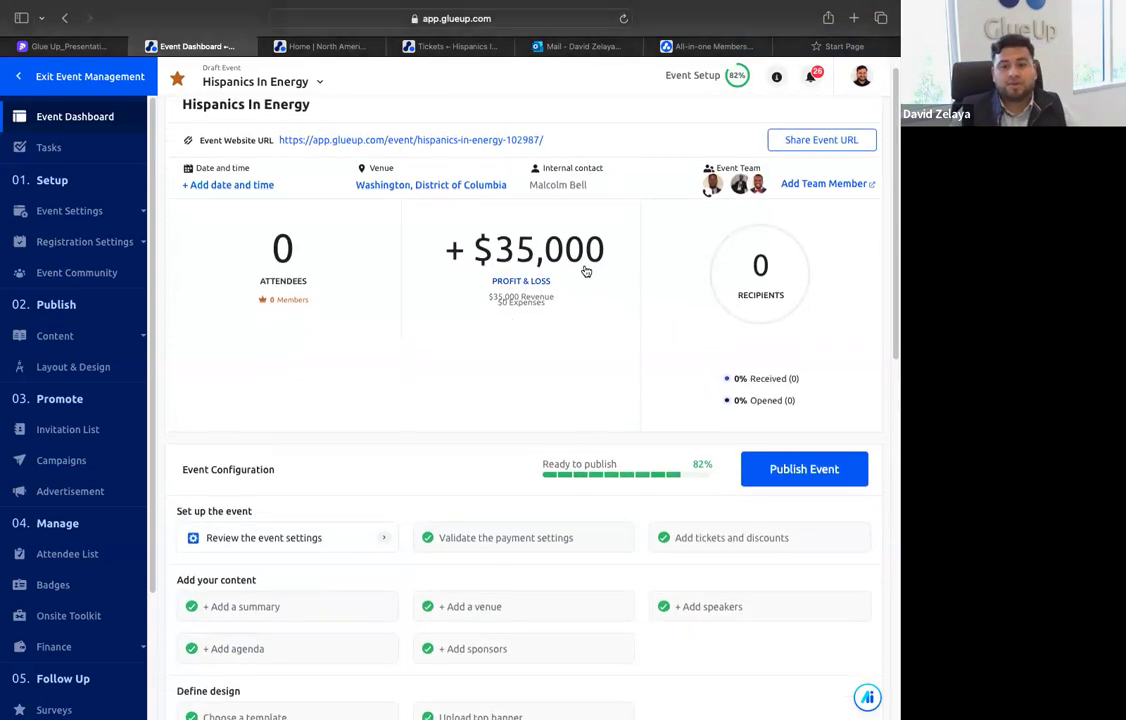
Review the Hispanics In Energy event's tasks, general settings and event team
left_click(66, 145)
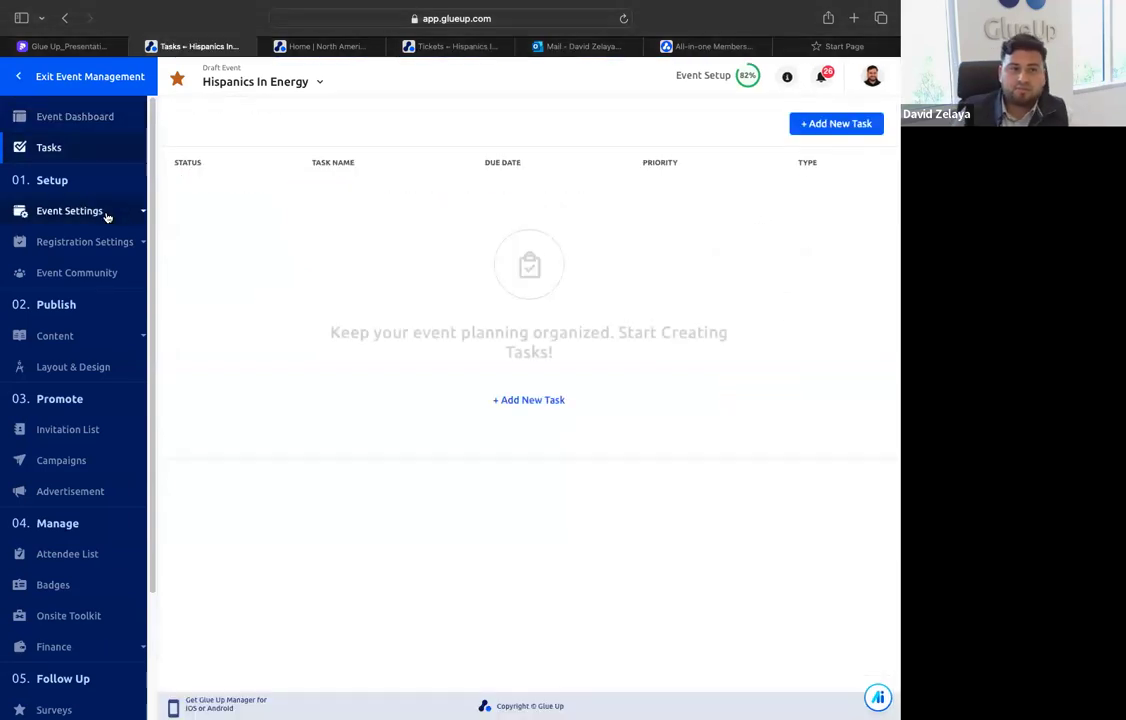
left_click(94, 208)
left_click(94, 243)
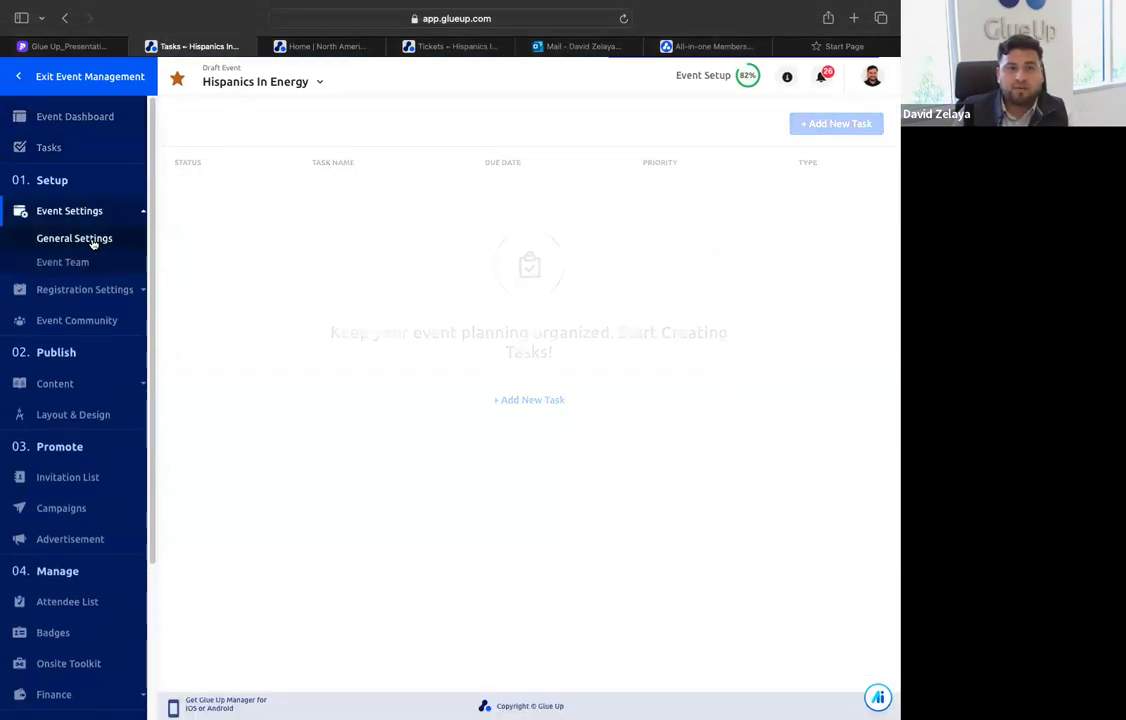
scroll(276, 229, "down", 2)
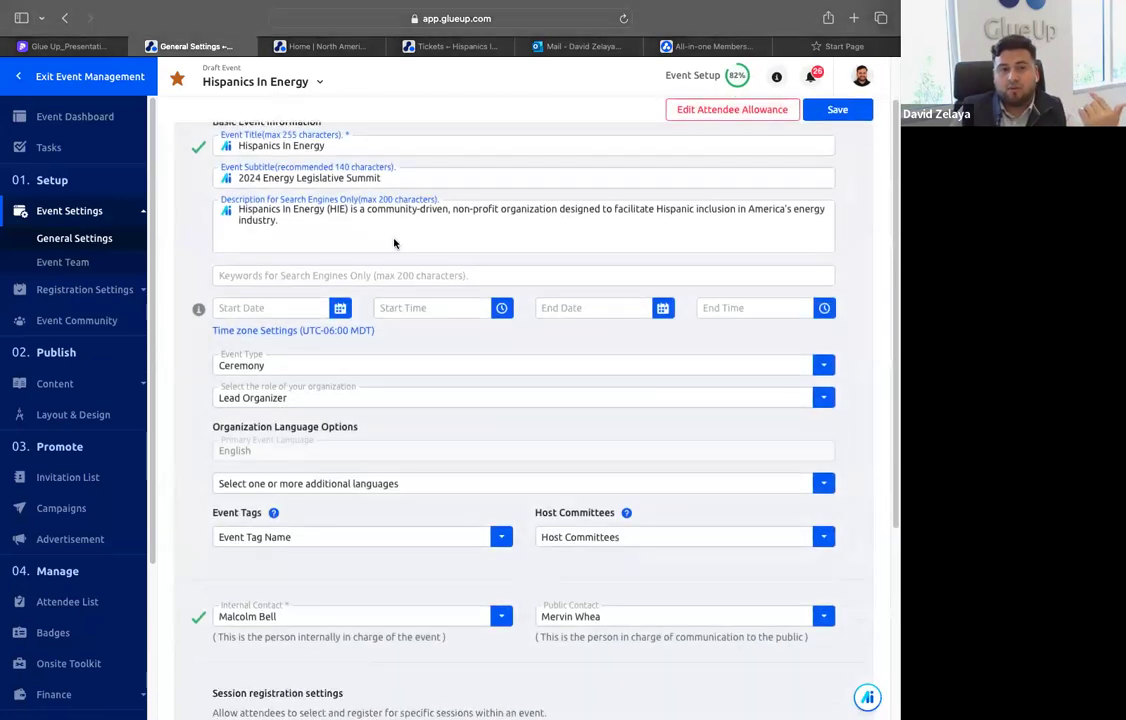
scroll(331, 302, "down", 4)
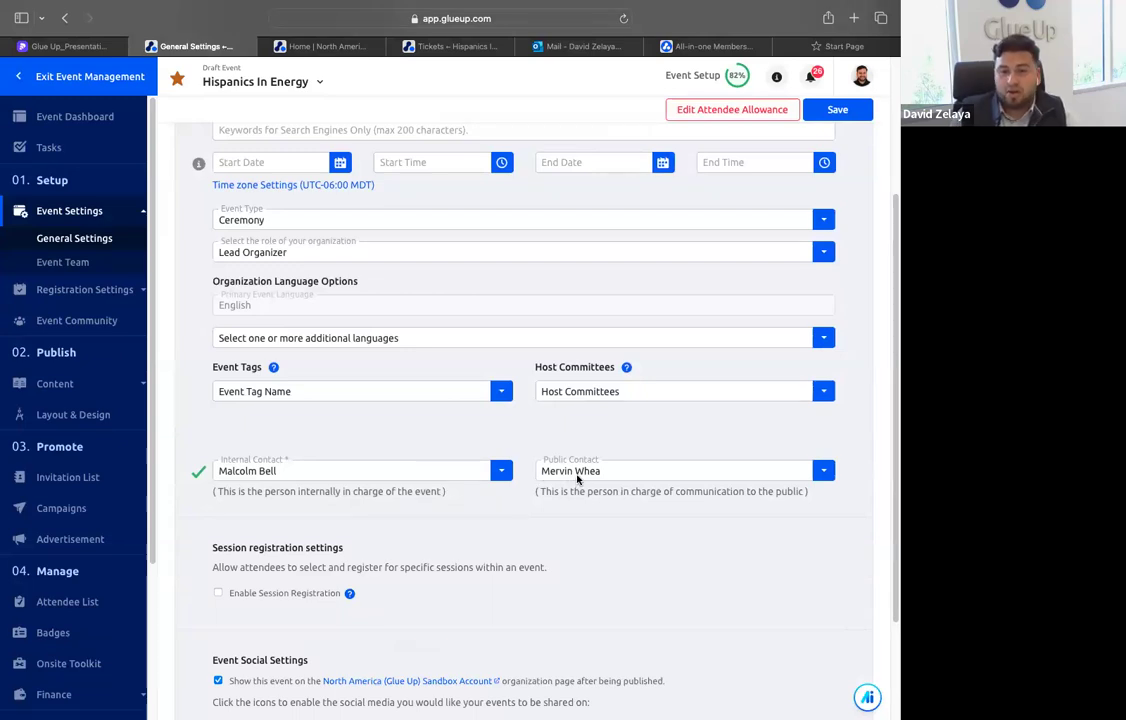
left_click(77, 261)
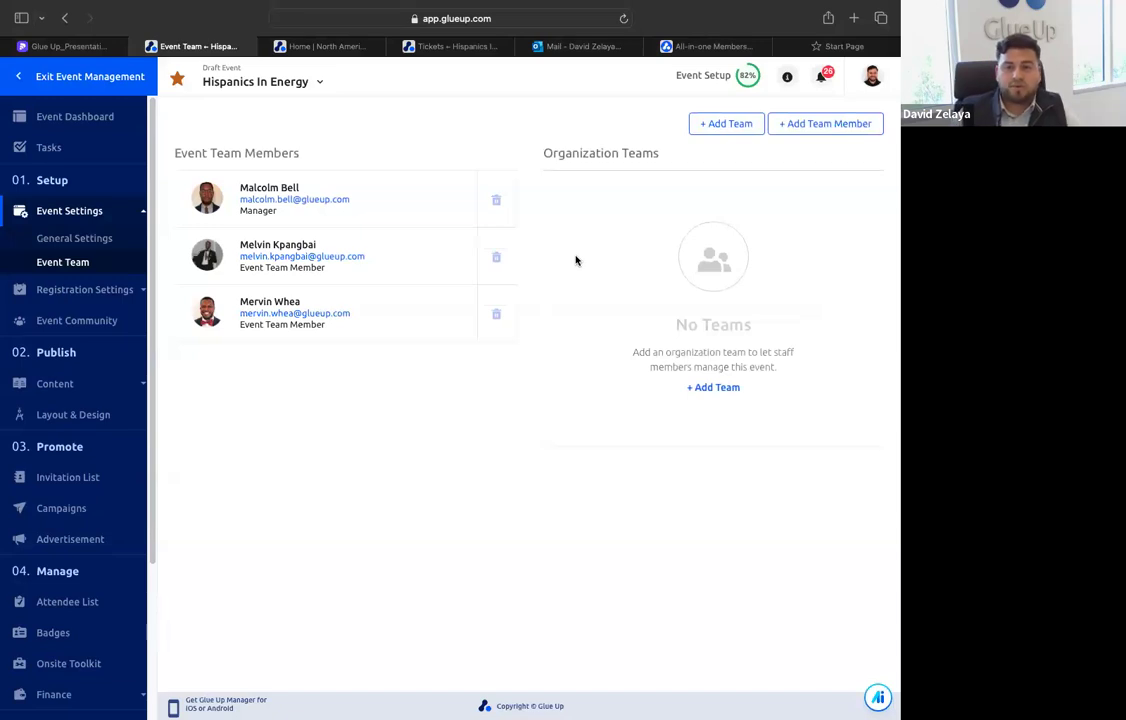
Check the event's registration options, and preview the default registration form before closing the preview
left_click(86, 290)
left_click(84, 269)
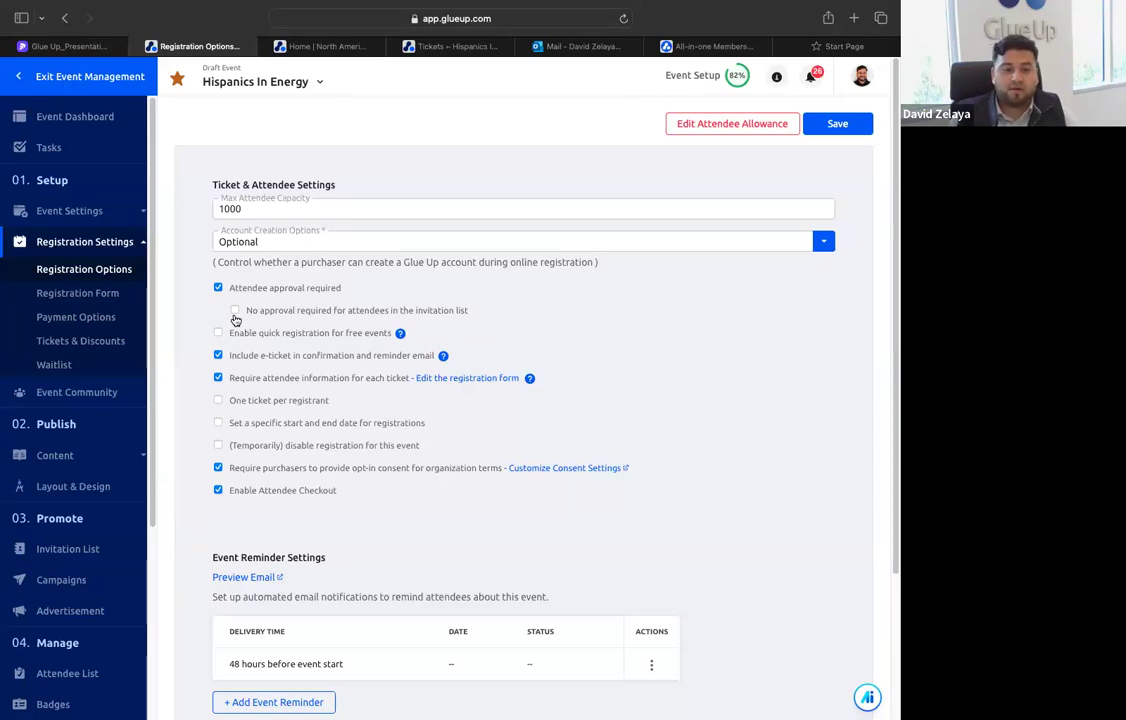
left_click(72, 292)
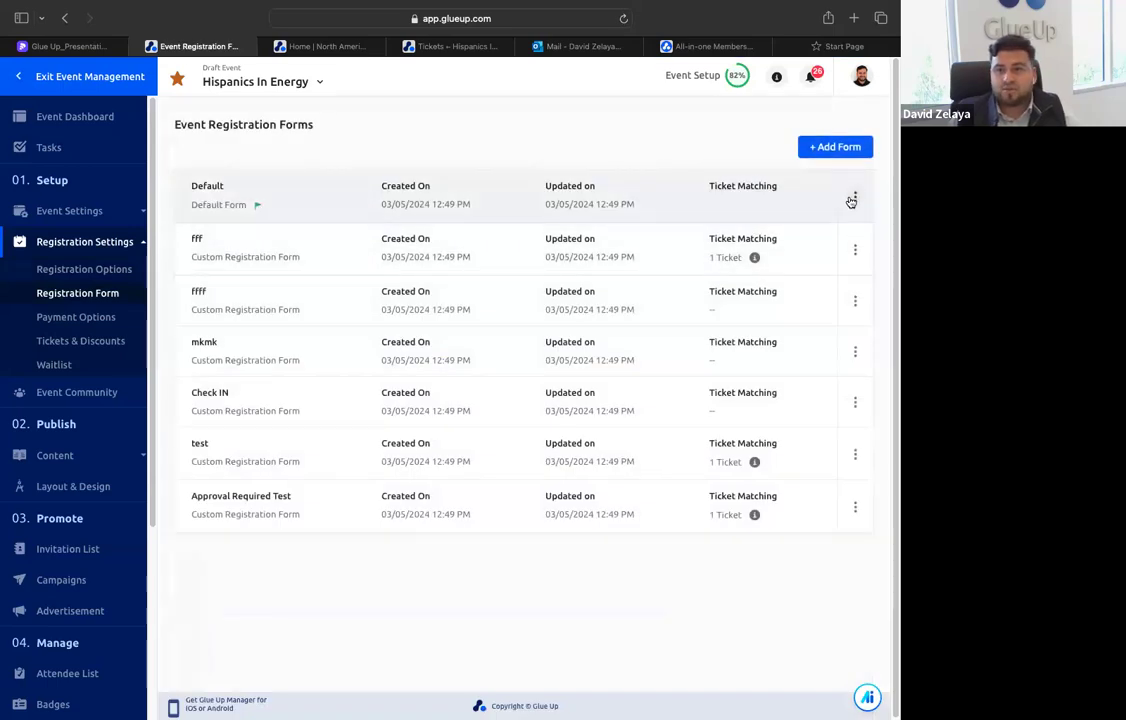
left_click(854, 197)
left_click(822, 251)
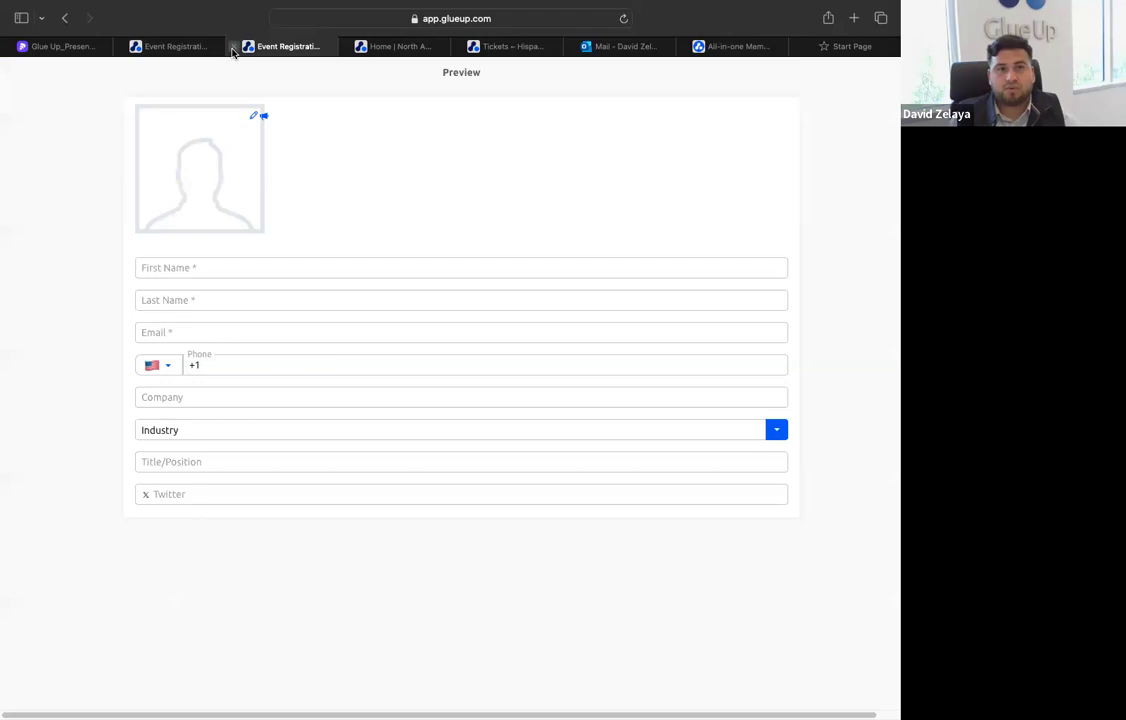
left_click(240, 46)
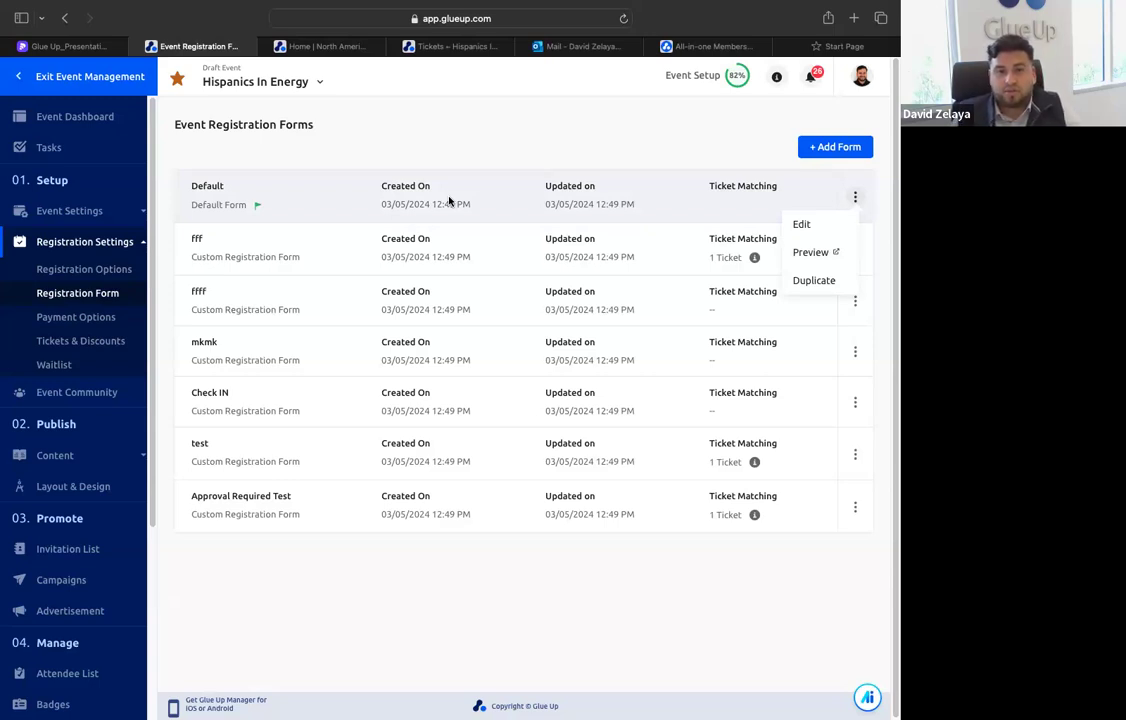
Review the event's payment options, including payment methods, supported currencies and refund policy
left_click(70, 317)
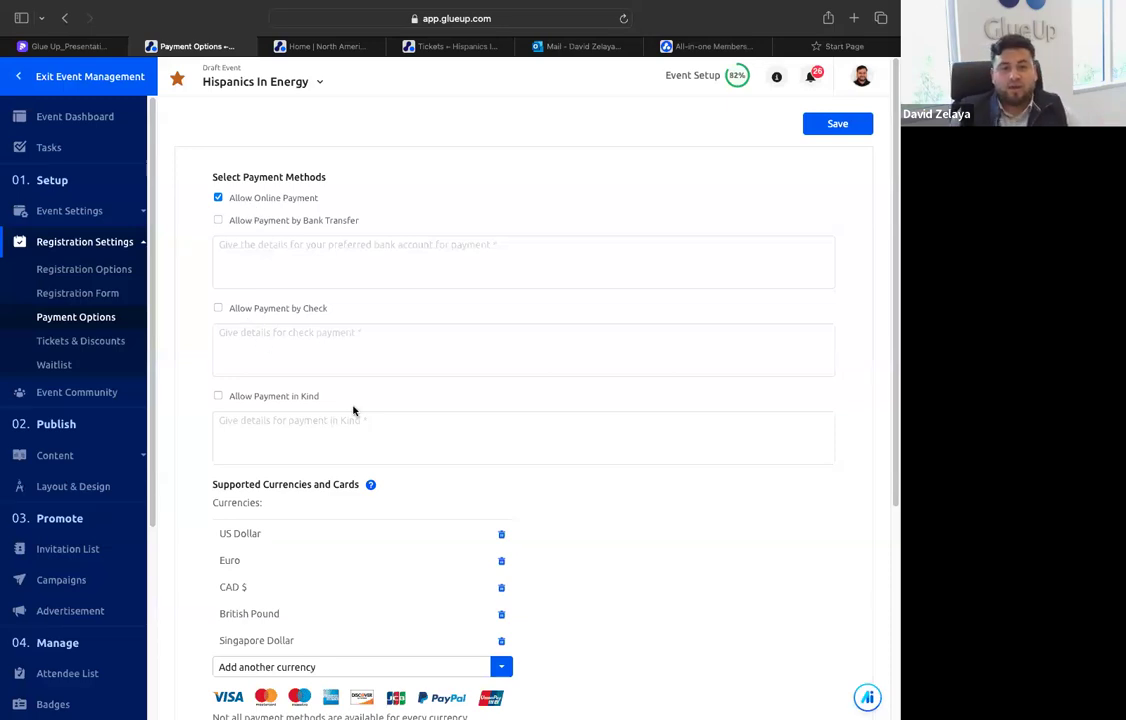
scroll(291, 505, "down", 3)
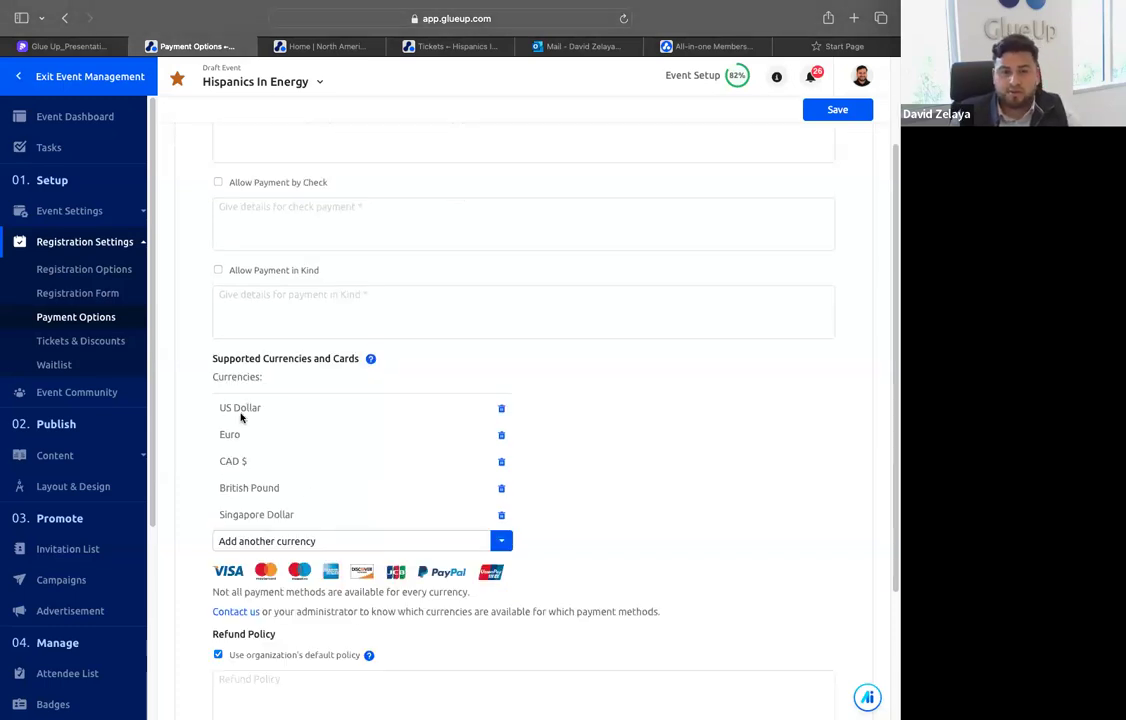
scroll(300, 430, "down", 3)
scroll(354, 450, "up", 5)
Review the event's tickets, ticket discount codes, waitlist rules and event community settings
left_click(110, 341)
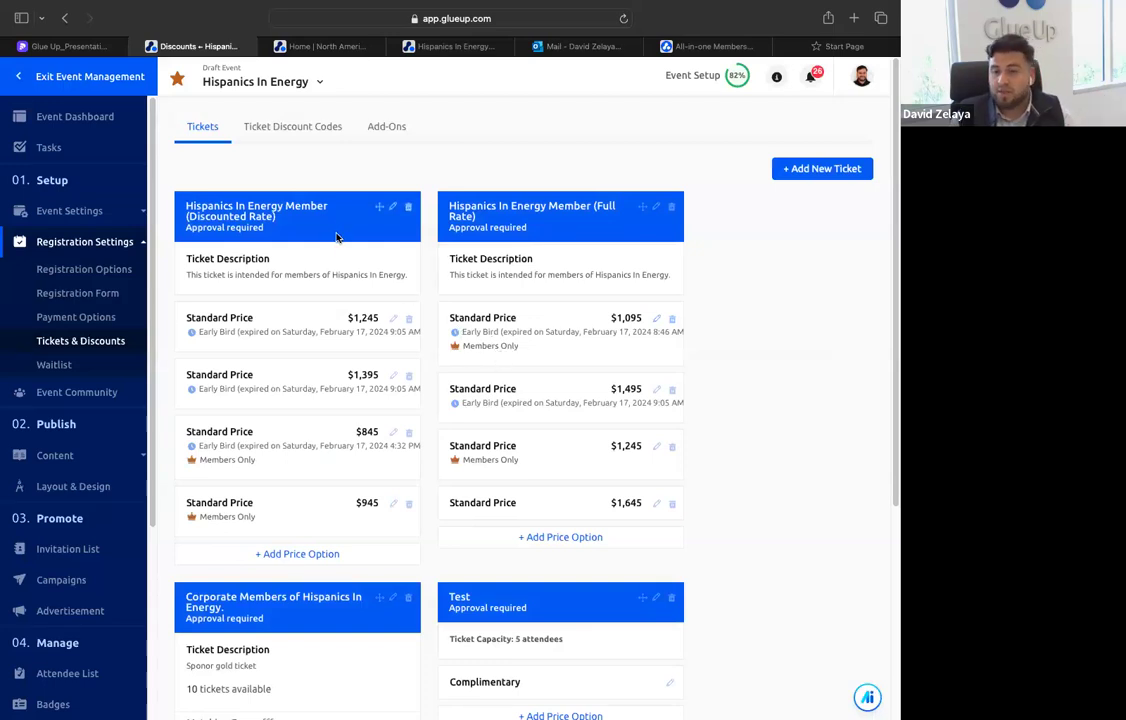
left_click(283, 124)
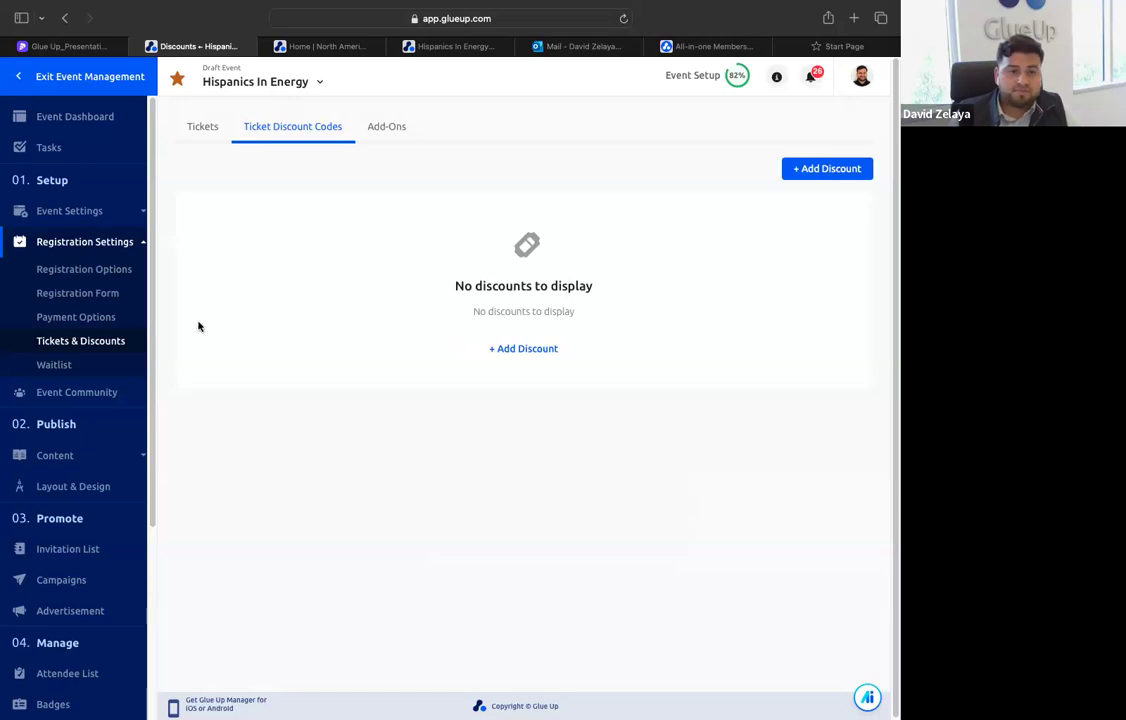
left_click(102, 365)
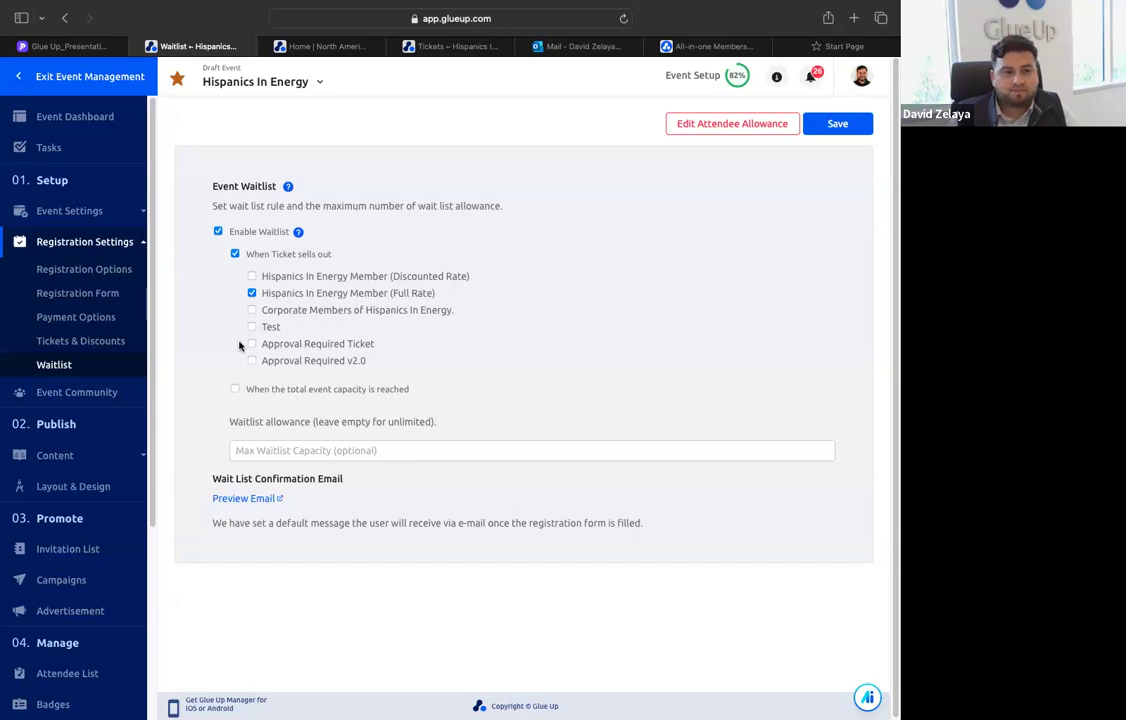
left_click(96, 399)
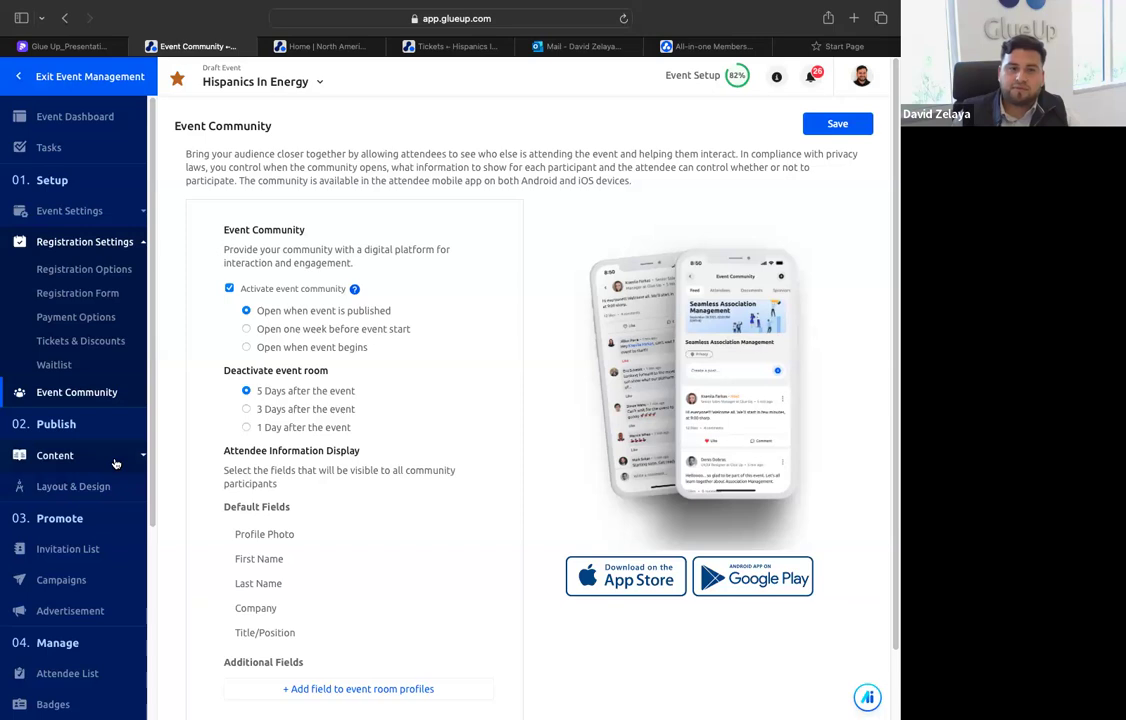
View the event's content, covering the event summary and the speakers
scroll(115, 455, "down", 3)
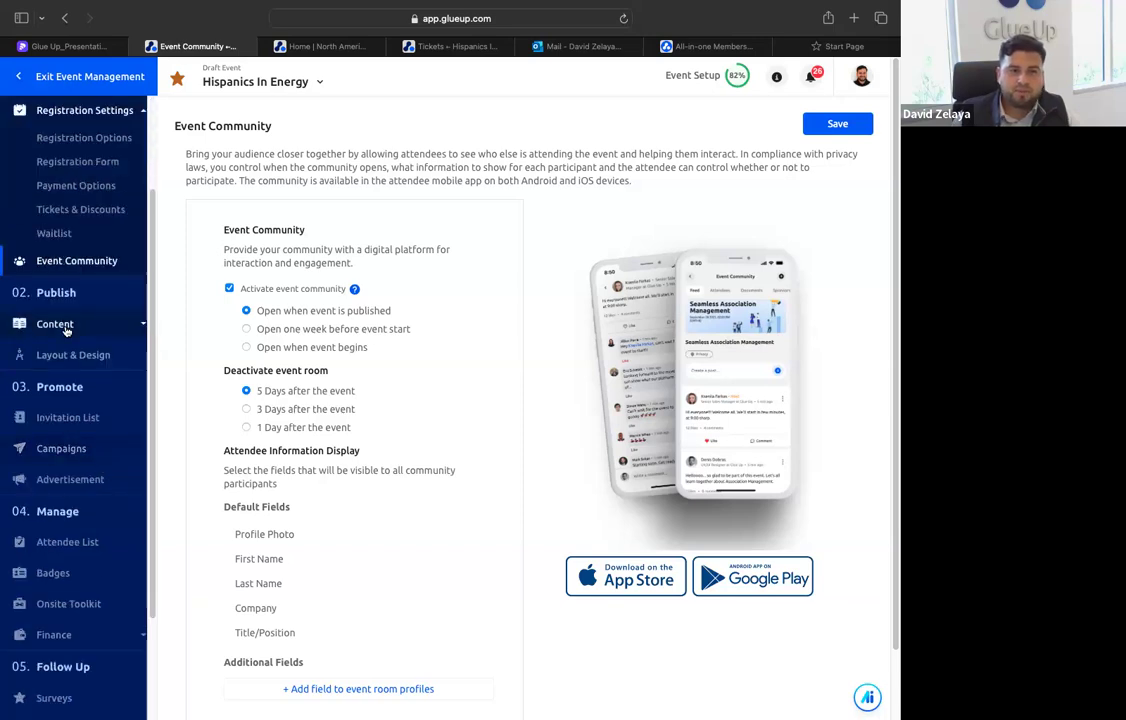
left_click(60, 320)
scroll(67, 360, "down", 2)
left_click(58, 232)
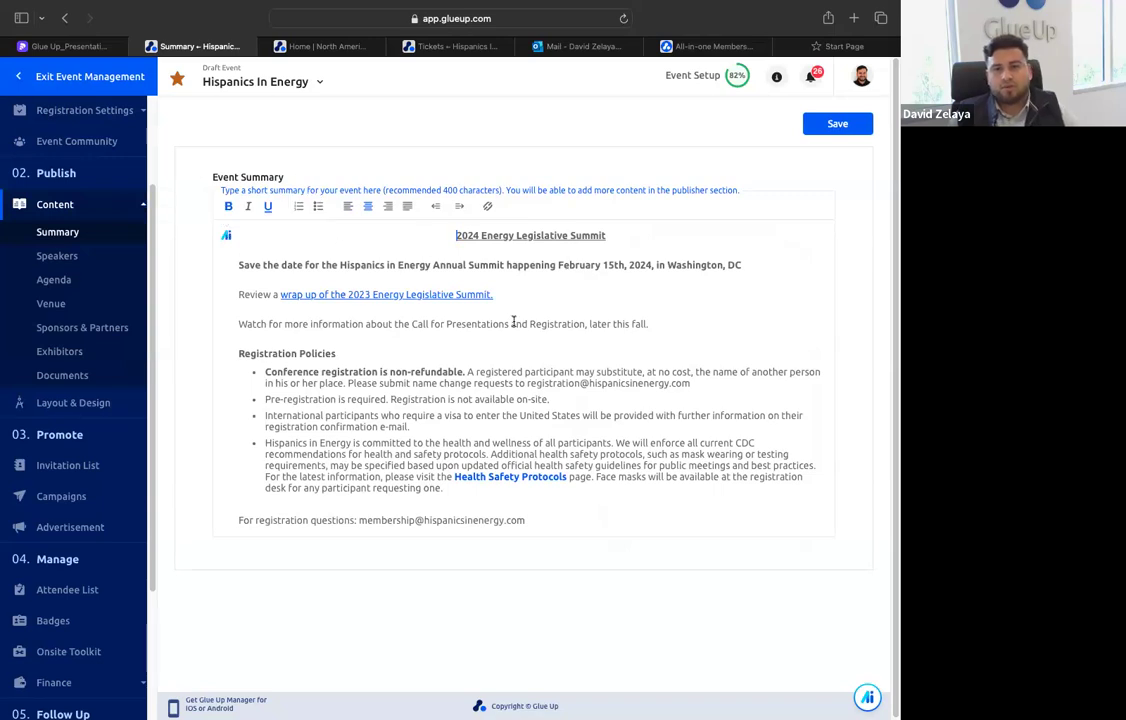
left_click(74, 259)
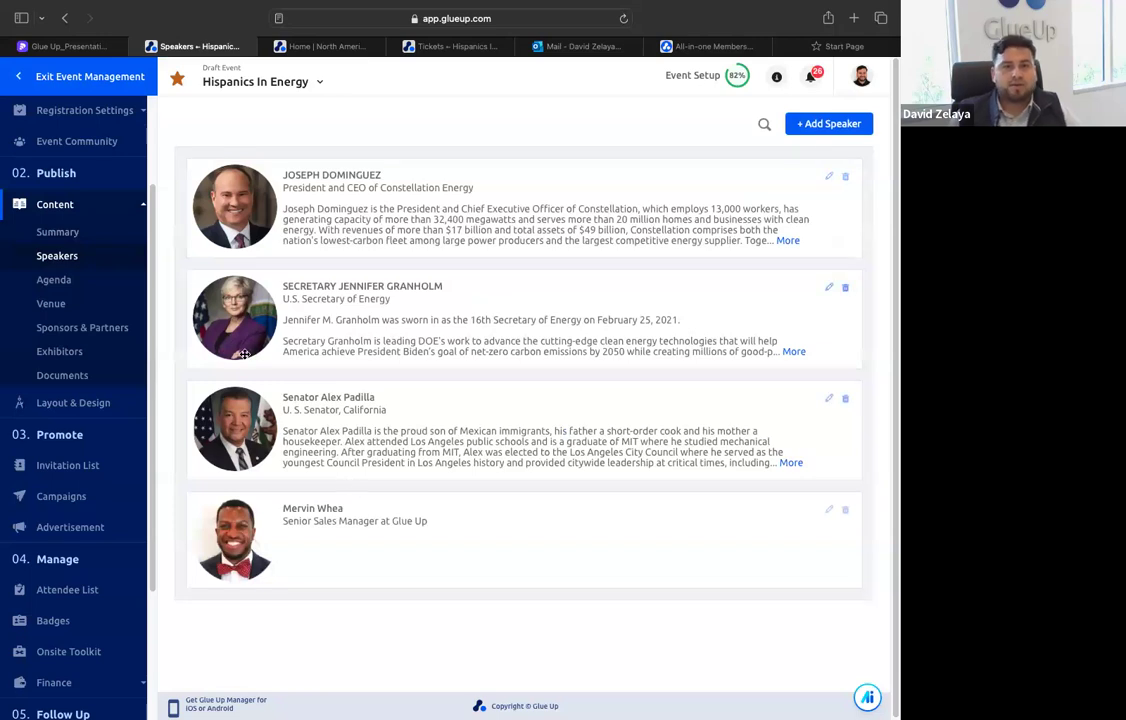
Examine the event's agenda with its sessions and tracks, and view the venue details
left_click(84, 283)
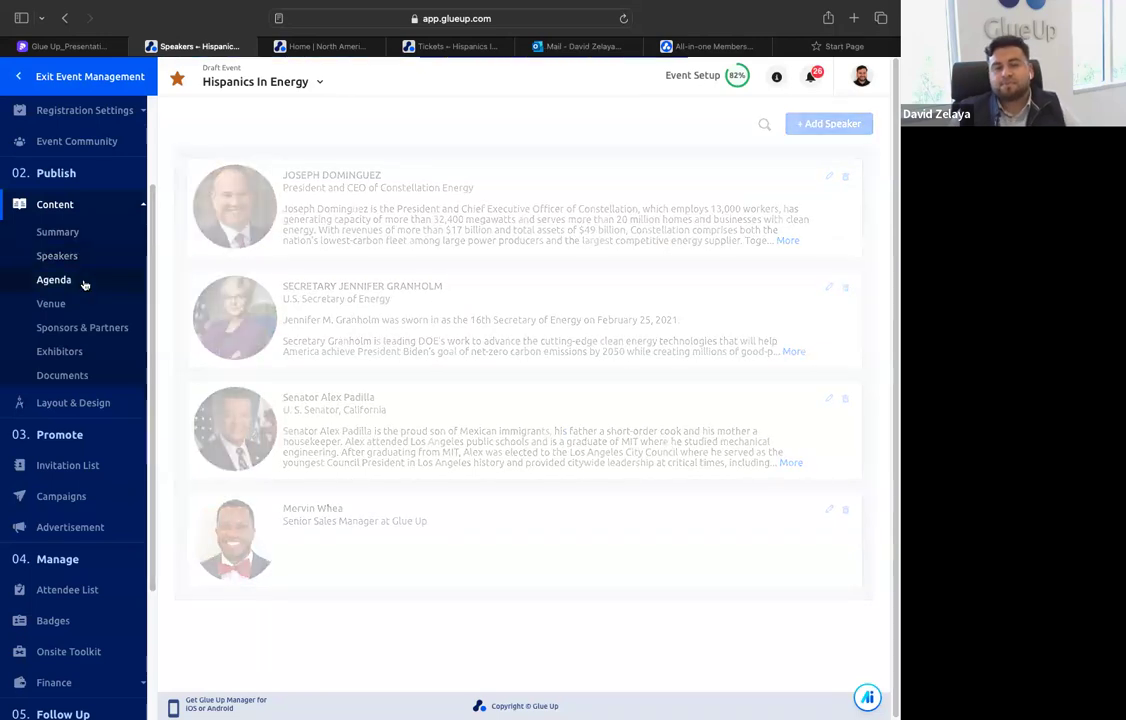
scroll(340, 310, "down", 5)
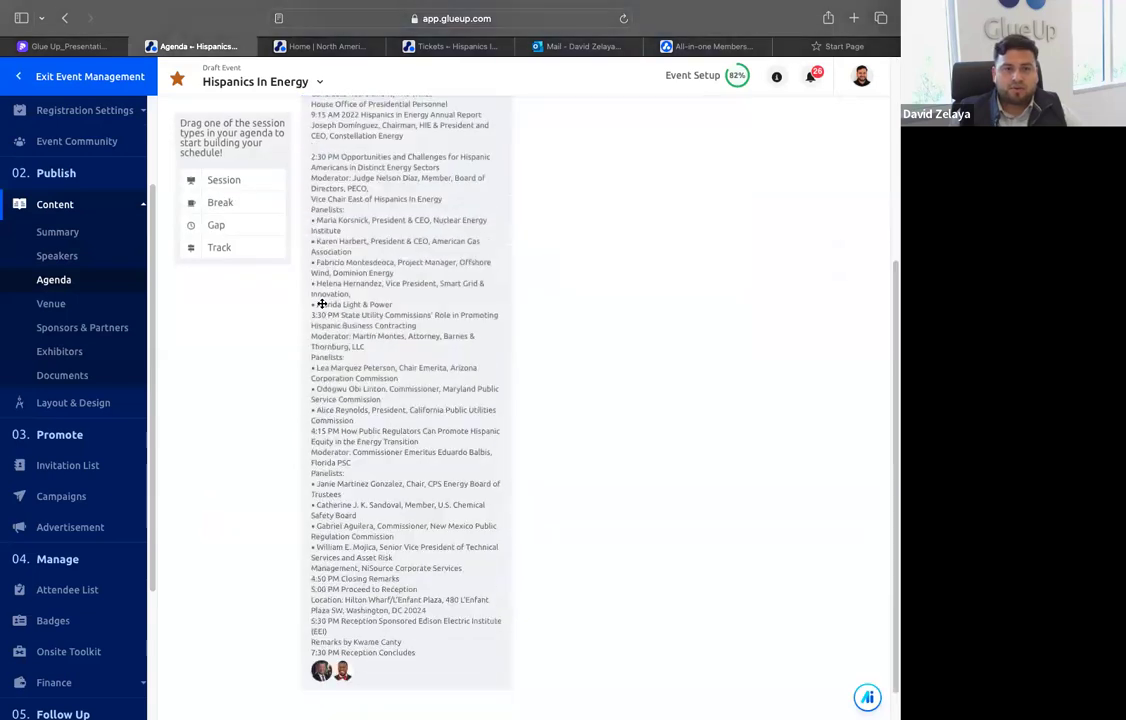
scroll(364, 316, "up", 5)
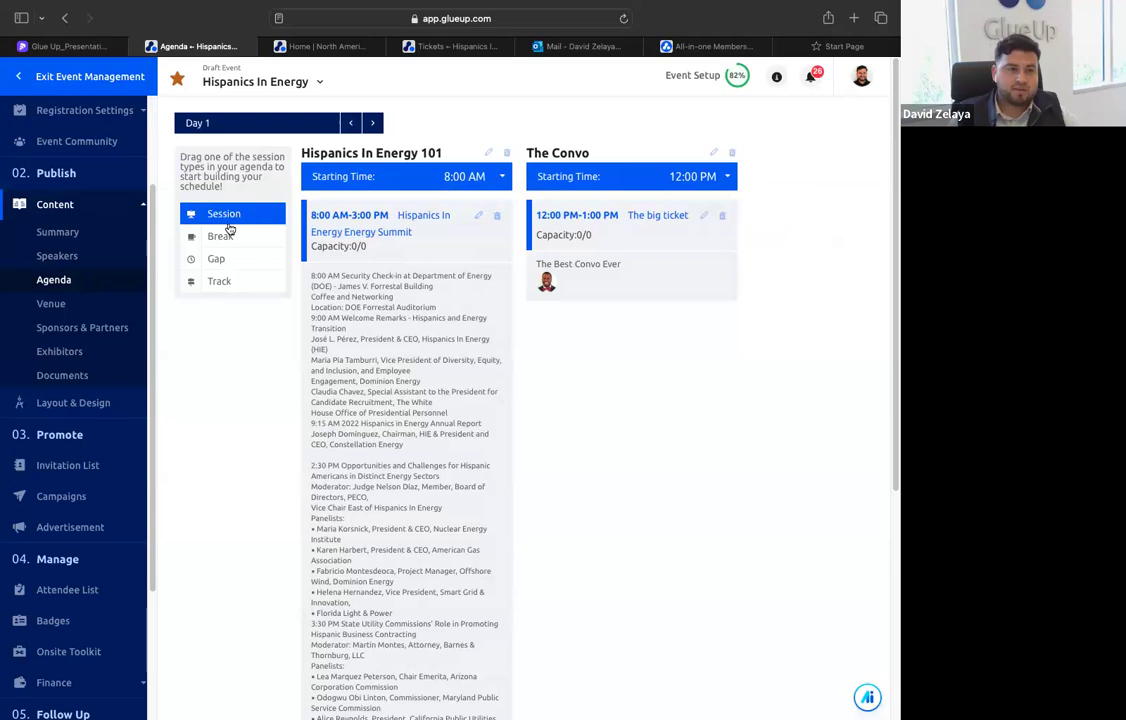
left_click(106, 306)
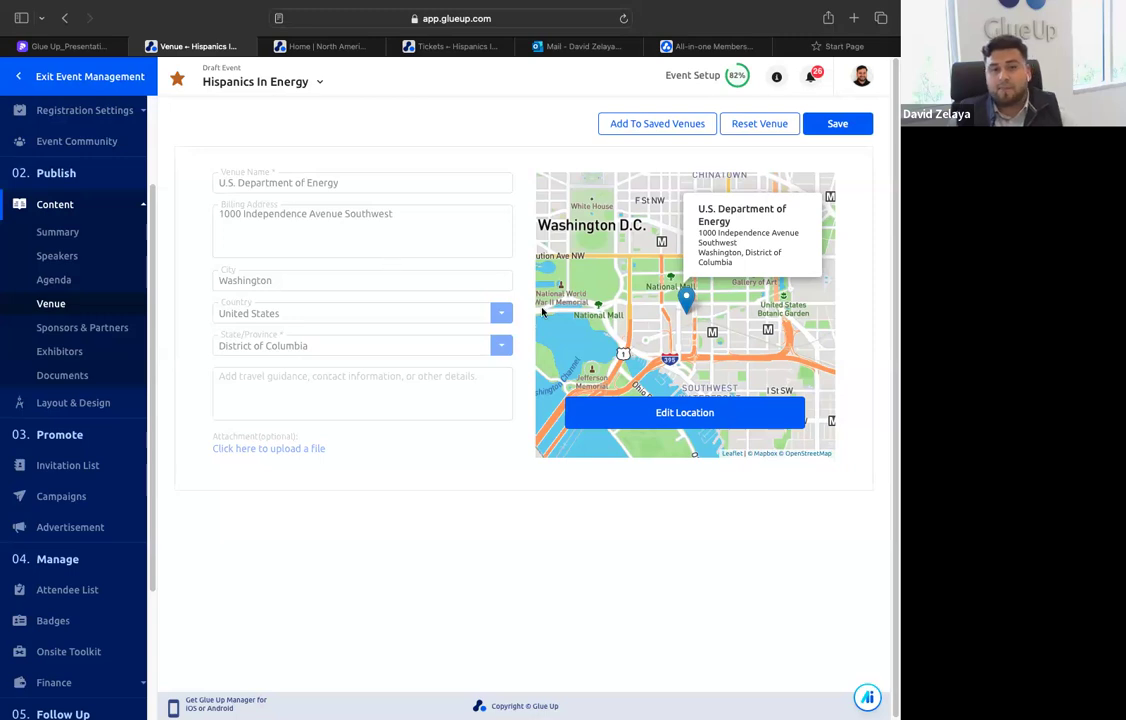
Examine the event's Sponsors & Partners categories and how the sponsors are displayed on the public event website
left_click(104, 333)
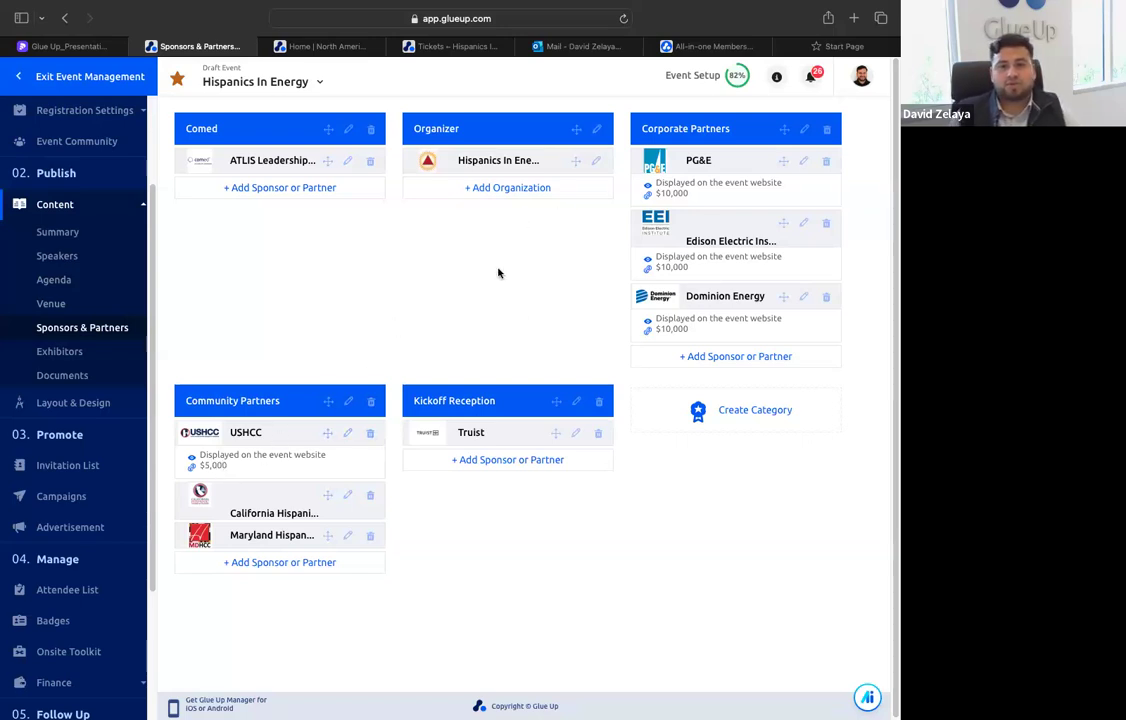
left_click(440, 47)
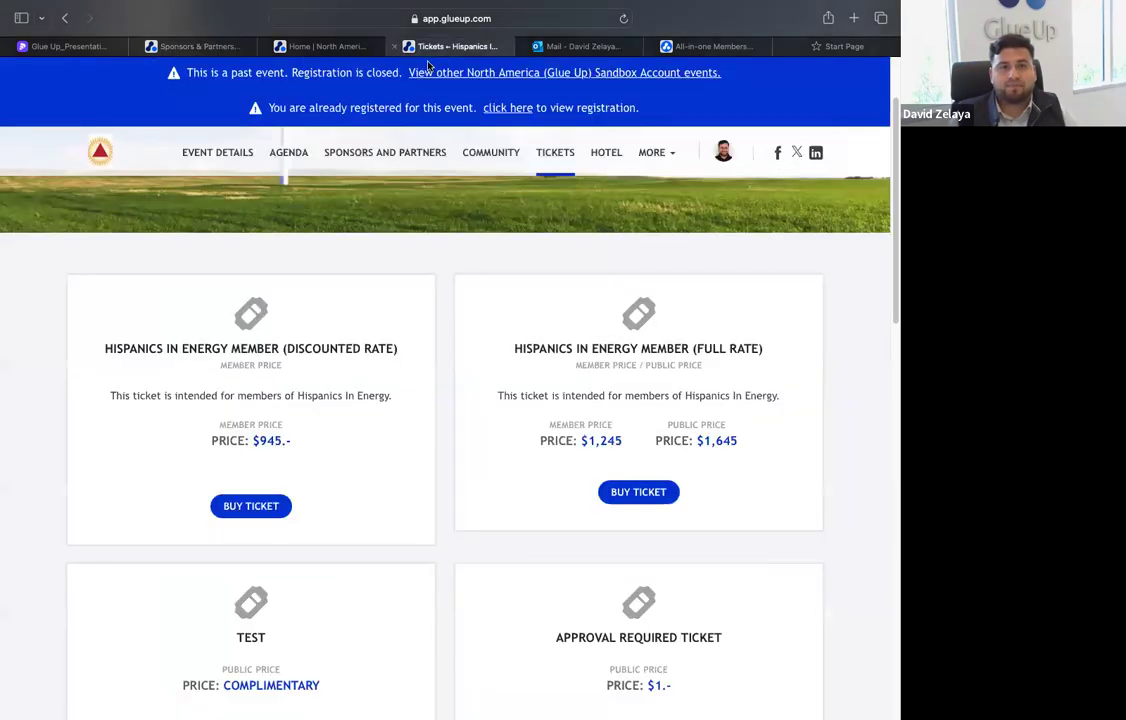
left_click(226, 153)
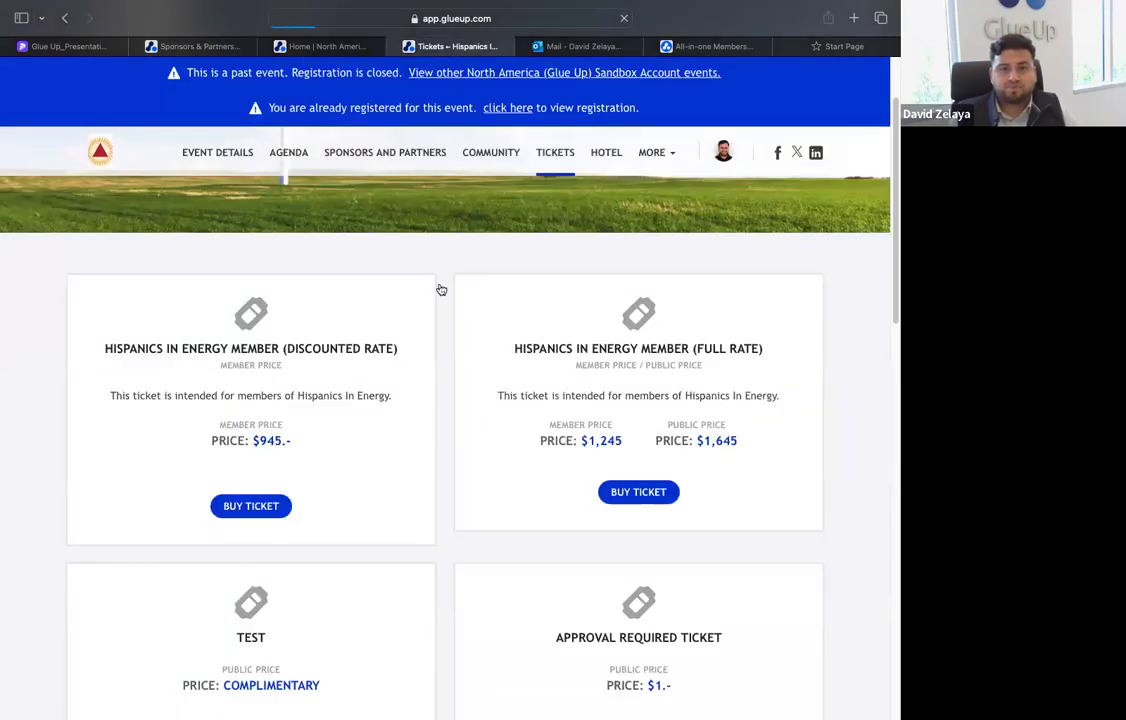
scroll(427, 336, "down", 10)
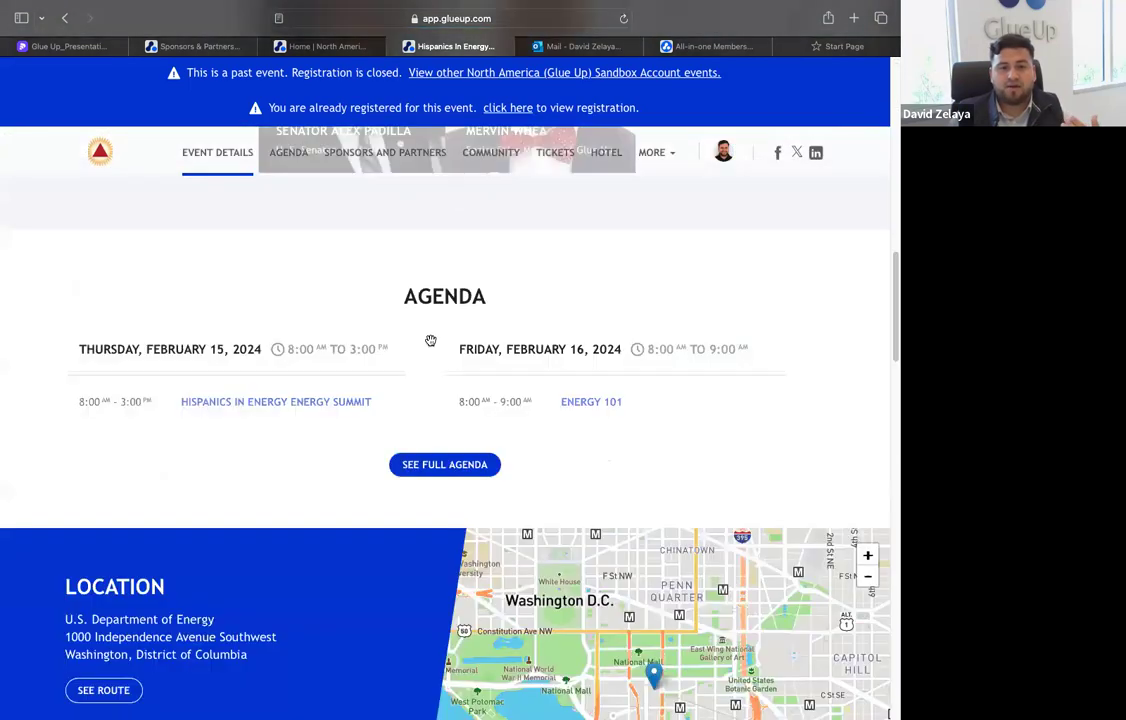
scroll(312, 407, "down", 10)
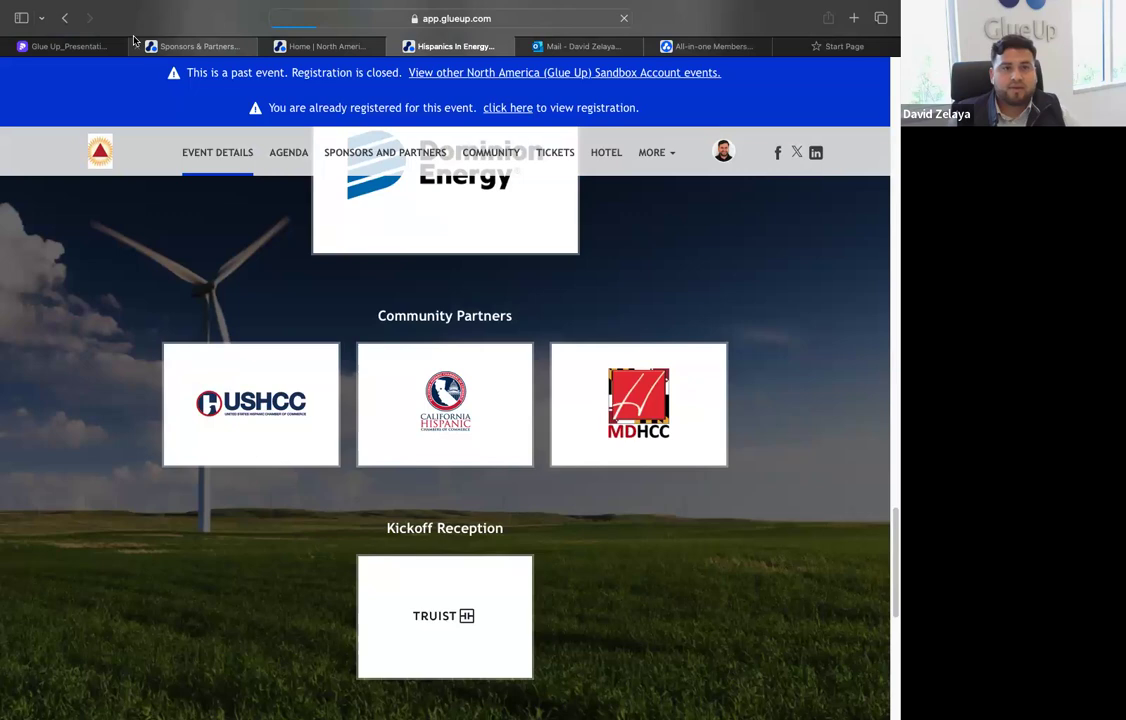
left_click(183, 46)
scroll(316, 289, "down", 3)
scroll(316, 284, "up", 6)
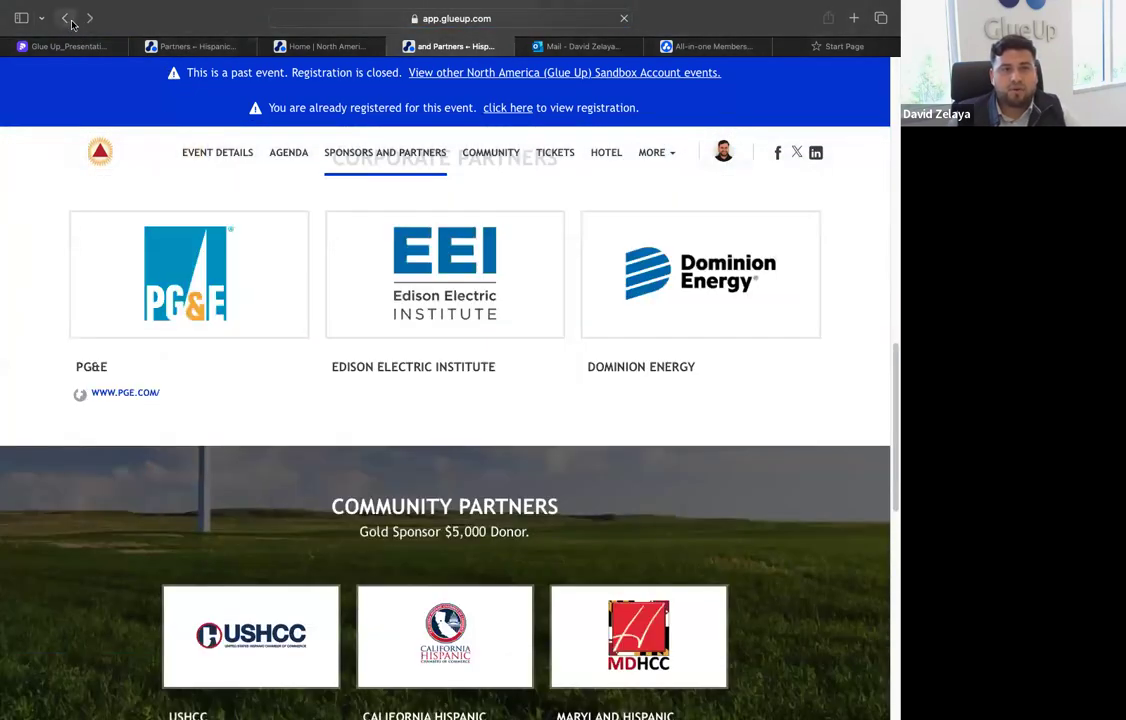
Return to the event's admin area and view its documents
left_click(183, 46)
scroll(111, 352, "down", 1)
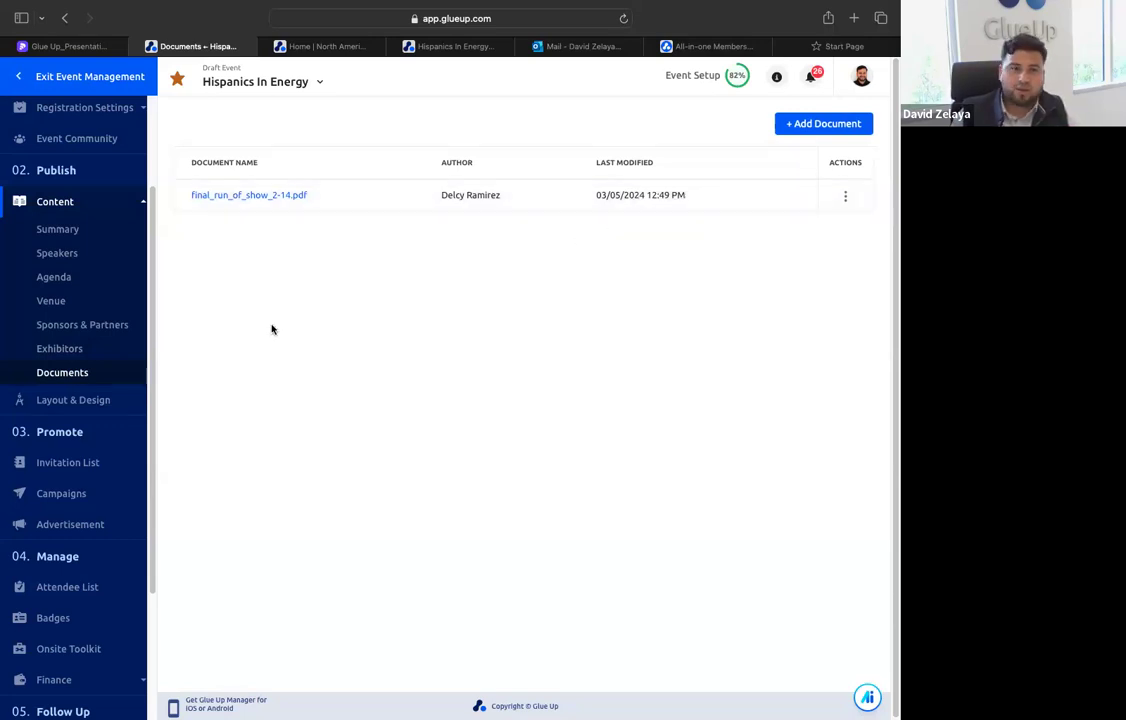
Open the event's Layout & Design settings and view the banner upload options
scroll(93, 372, "down", 2)
left_click(90, 318)
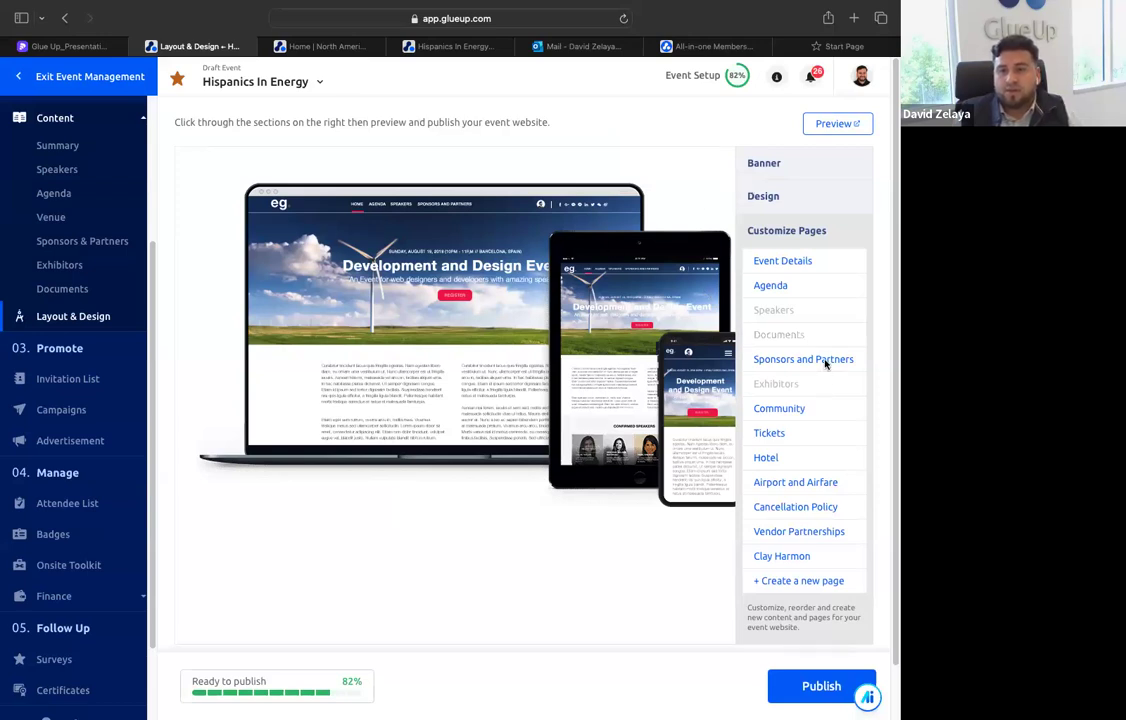
left_click(797, 168)
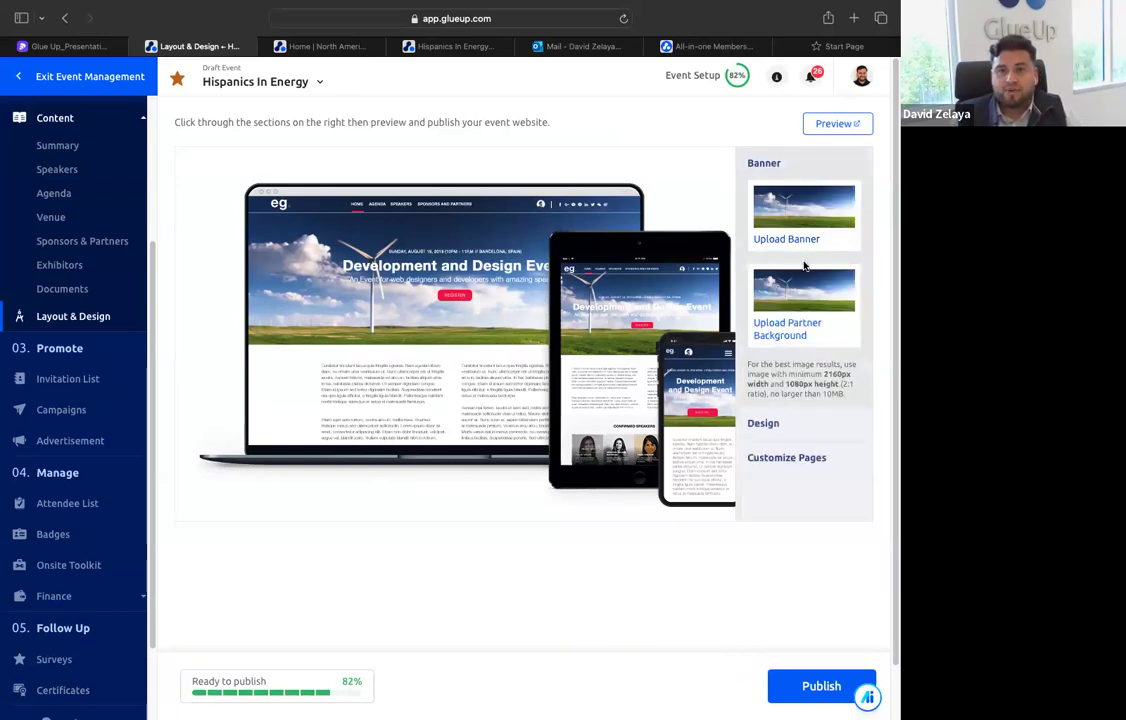
Change the main color of the event website's design to blue and apply it
left_click(810, 425)
left_click(790, 370)
left_click(876, 414)
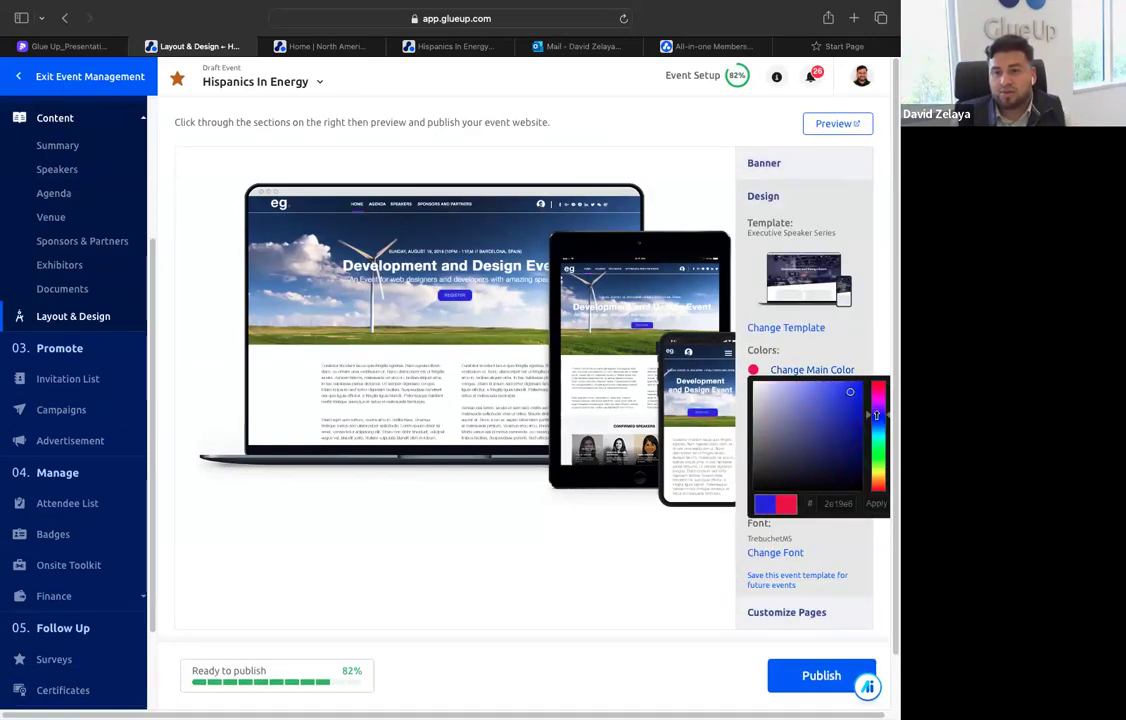
left_click(875, 503)
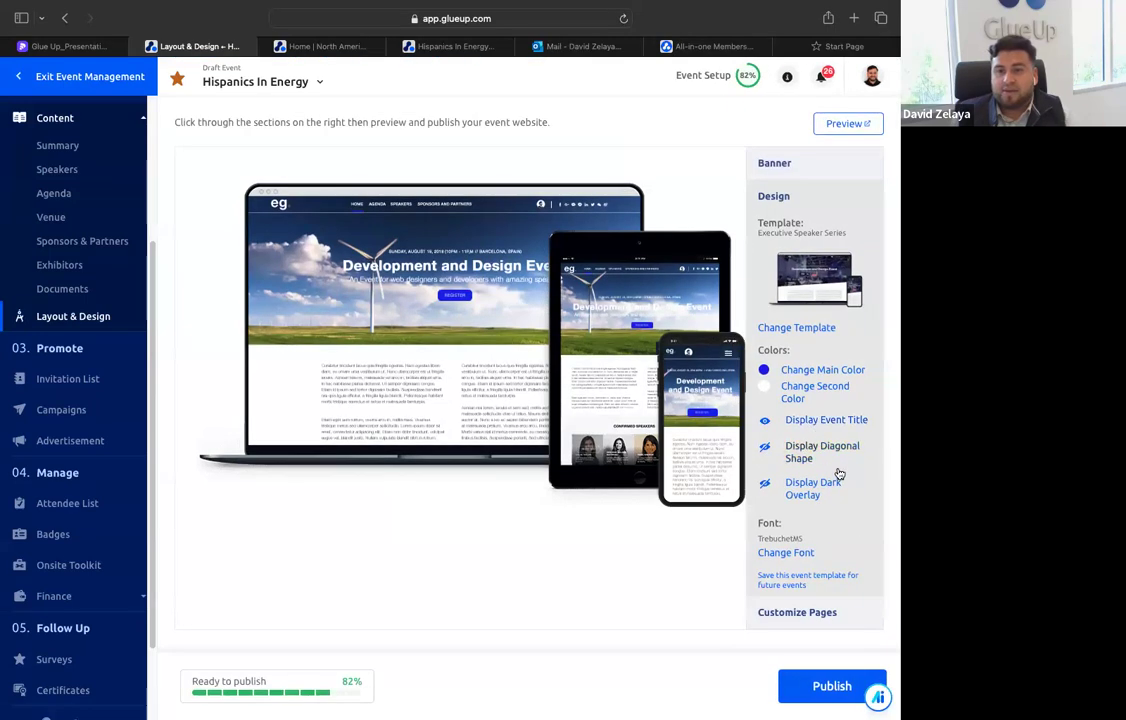
Select the Café Mocha template from the Glue Up Templates and preview the event website in it
left_click(805, 330)
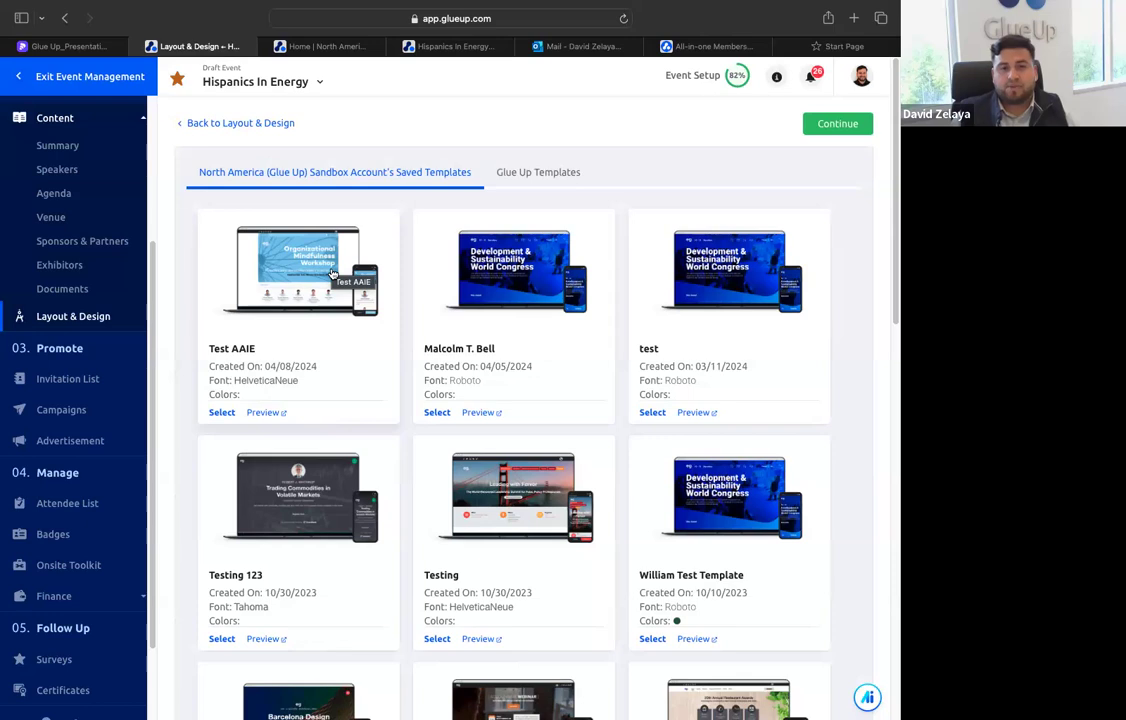
left_click(511, 176)
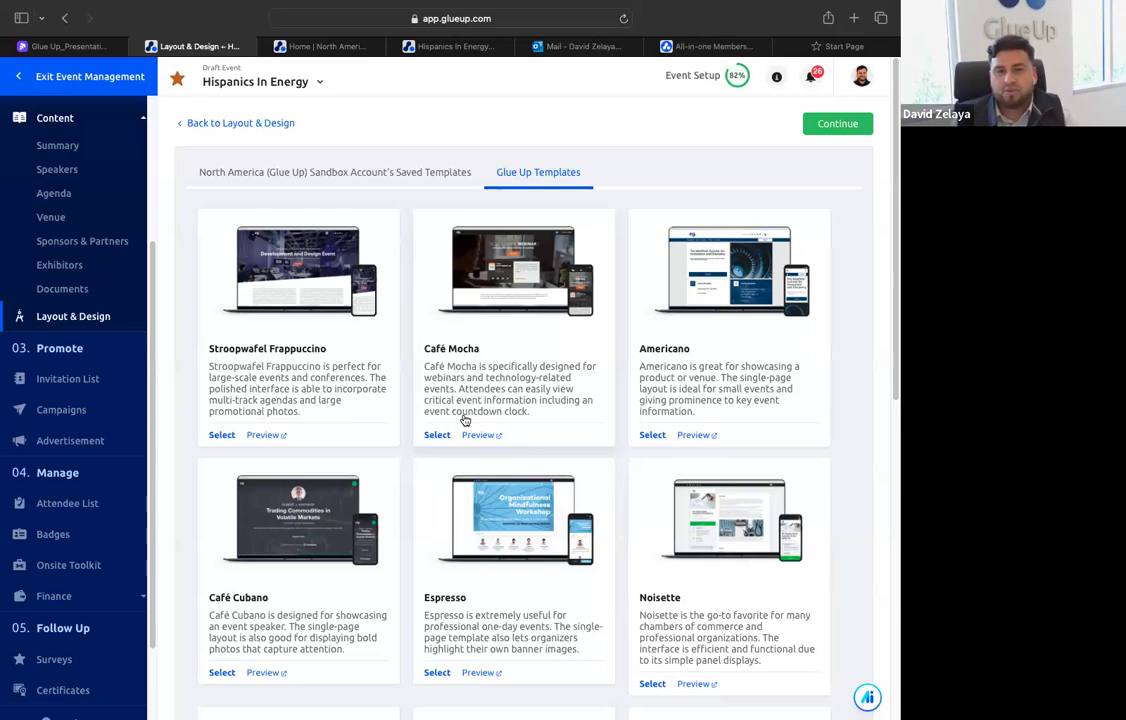
left_click(437, 434)
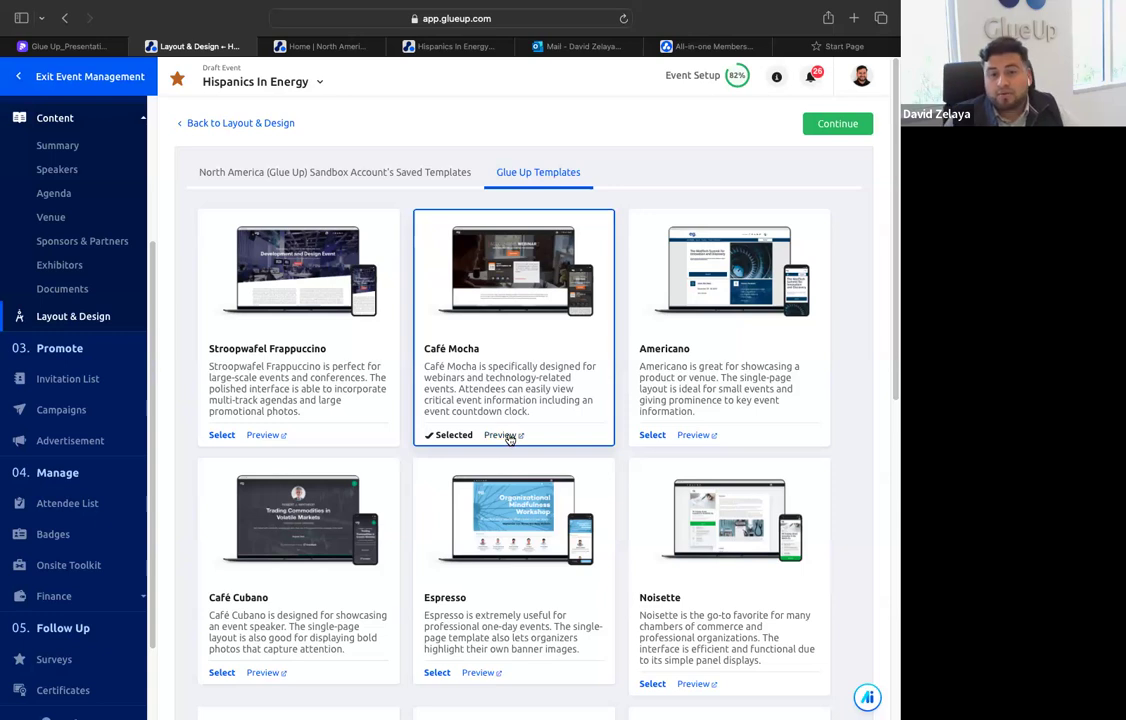
left_click(506, 435)
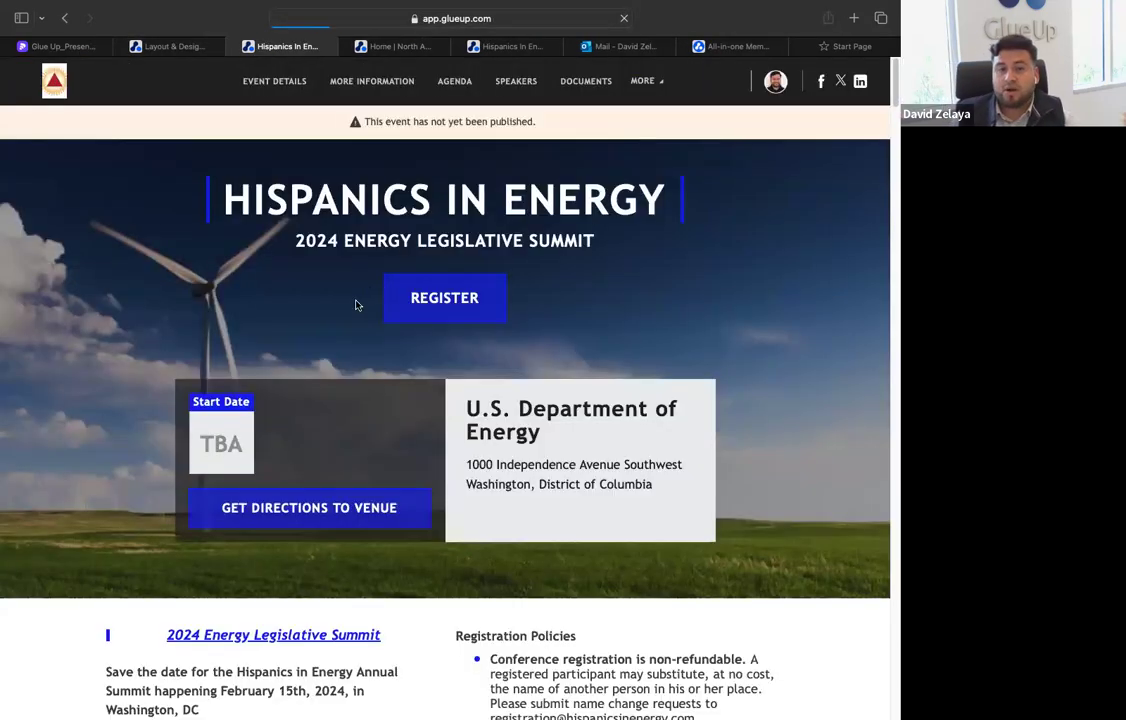
scroll(437, 334, "down", 12)
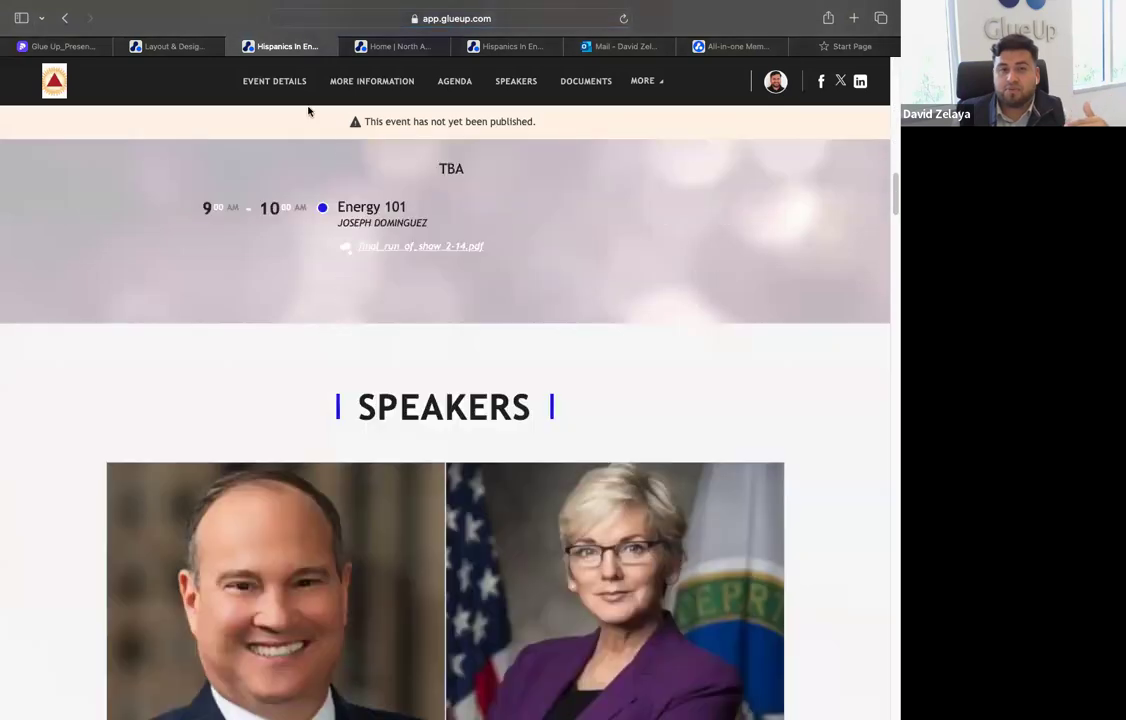
scroll(300, 150, "down", 2)
scroll(241, 206, "down", 5)
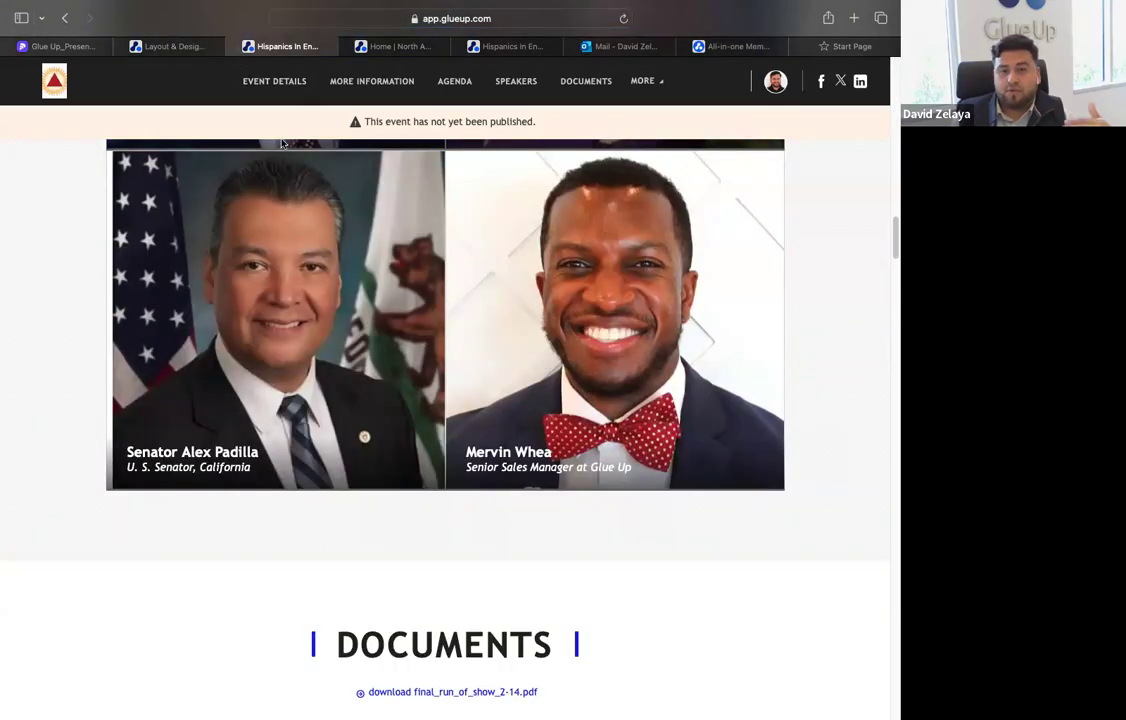
key("super+w")
Preview the event website in the Noisette template, and return to the template gallery
scroll(648, 398, "down", 3)
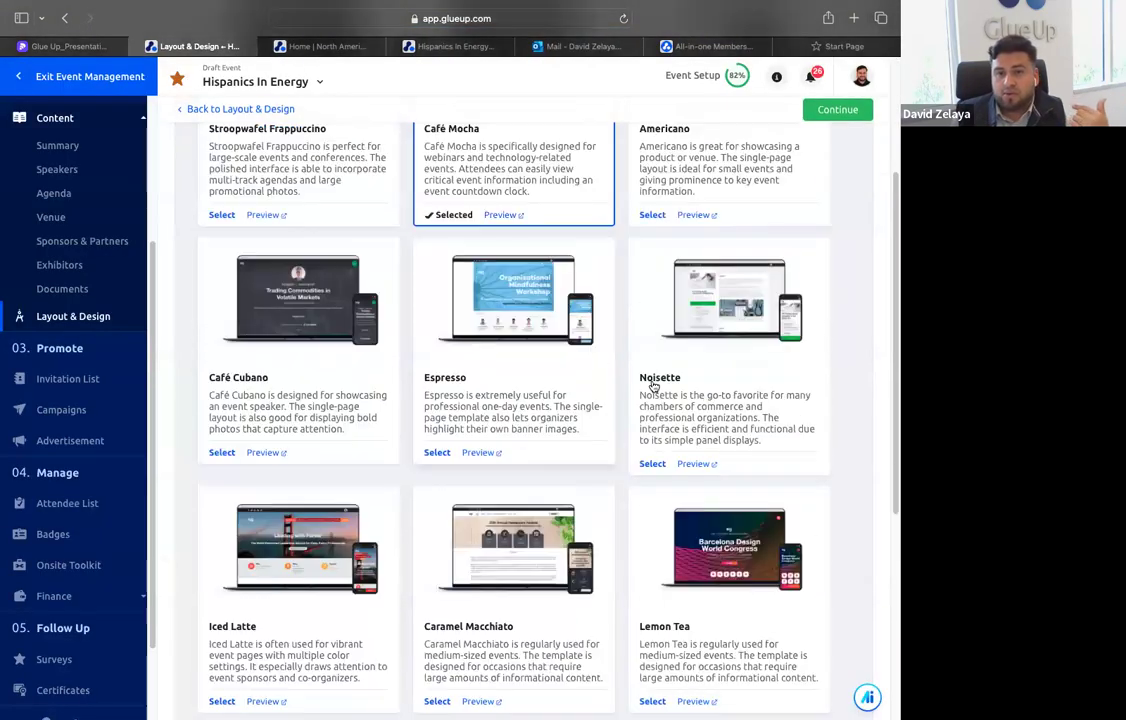
left_click(695, 464)
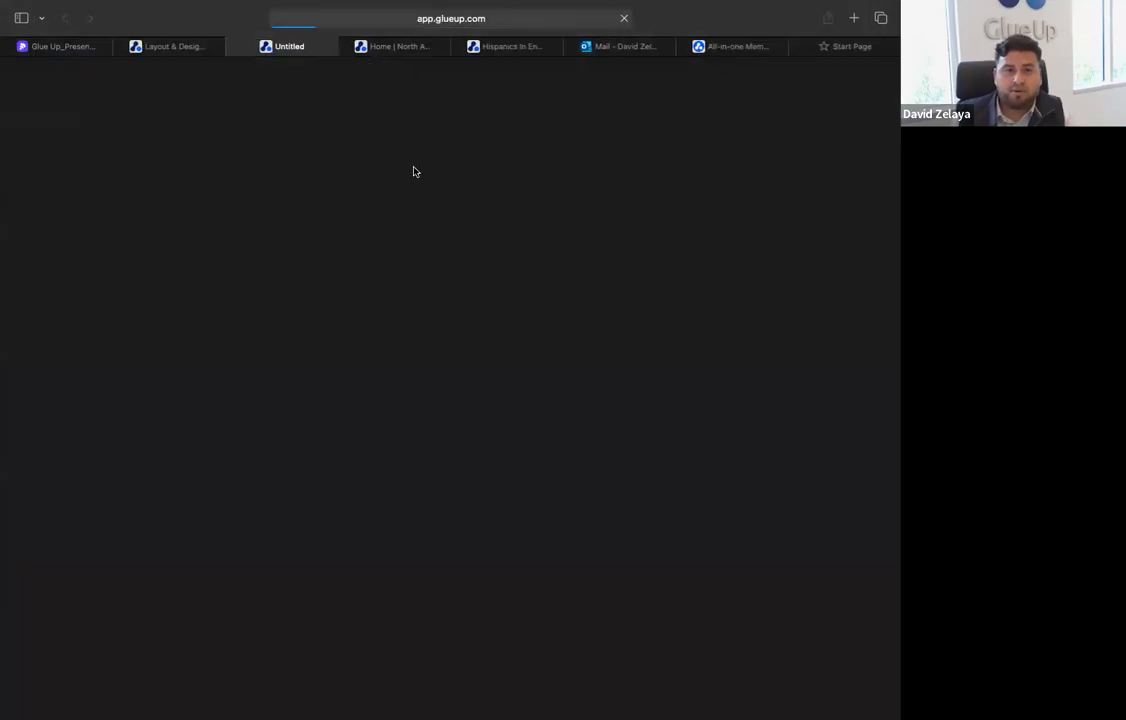
scroll(228, 80, "down", 3)
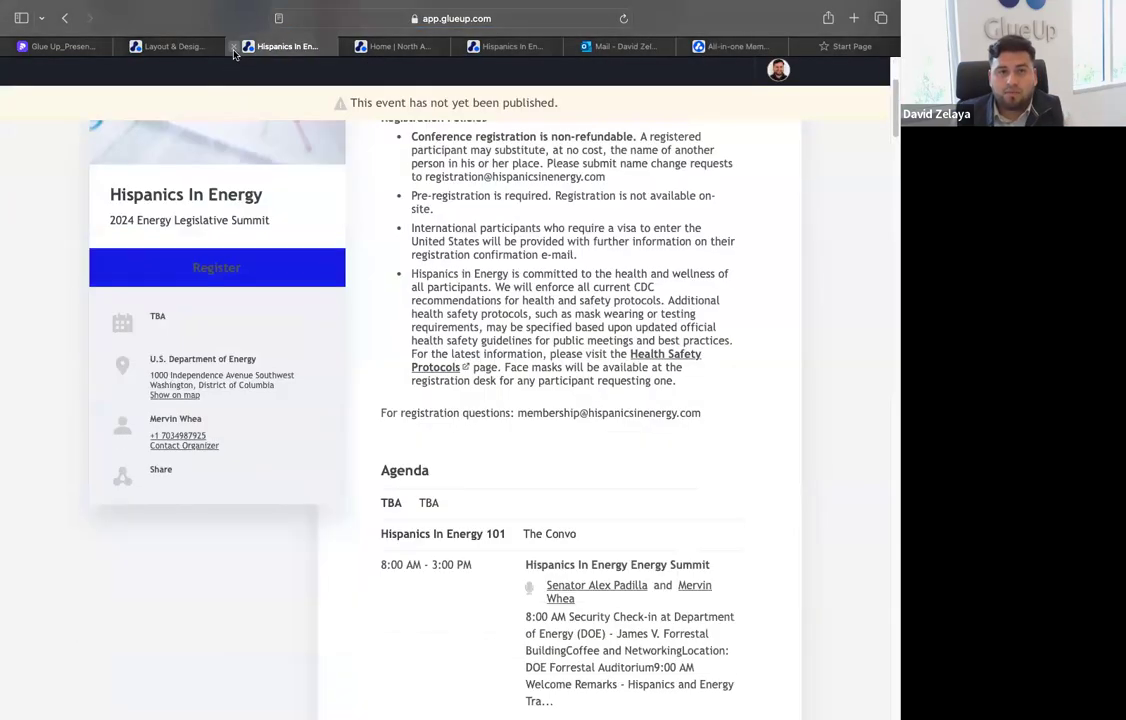
left_click(233, 47)
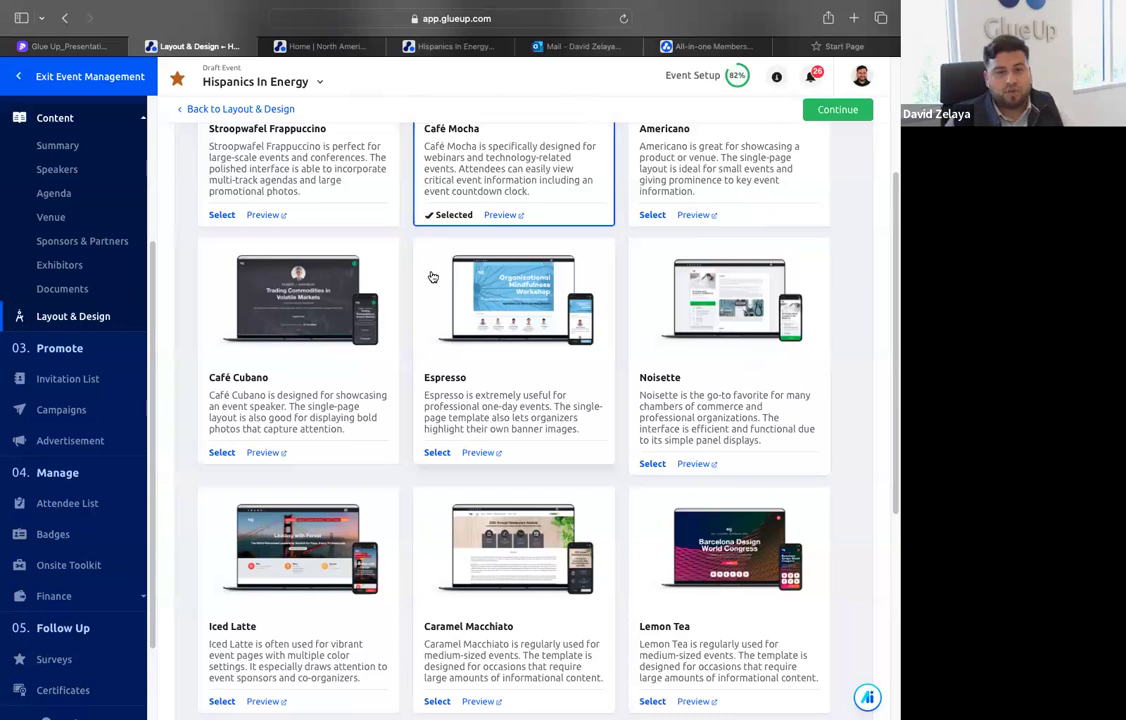
Look over the remaining Glue Up Templates and select Stroopwafel Frappuccino
scroll(390, 320, "down", 2)
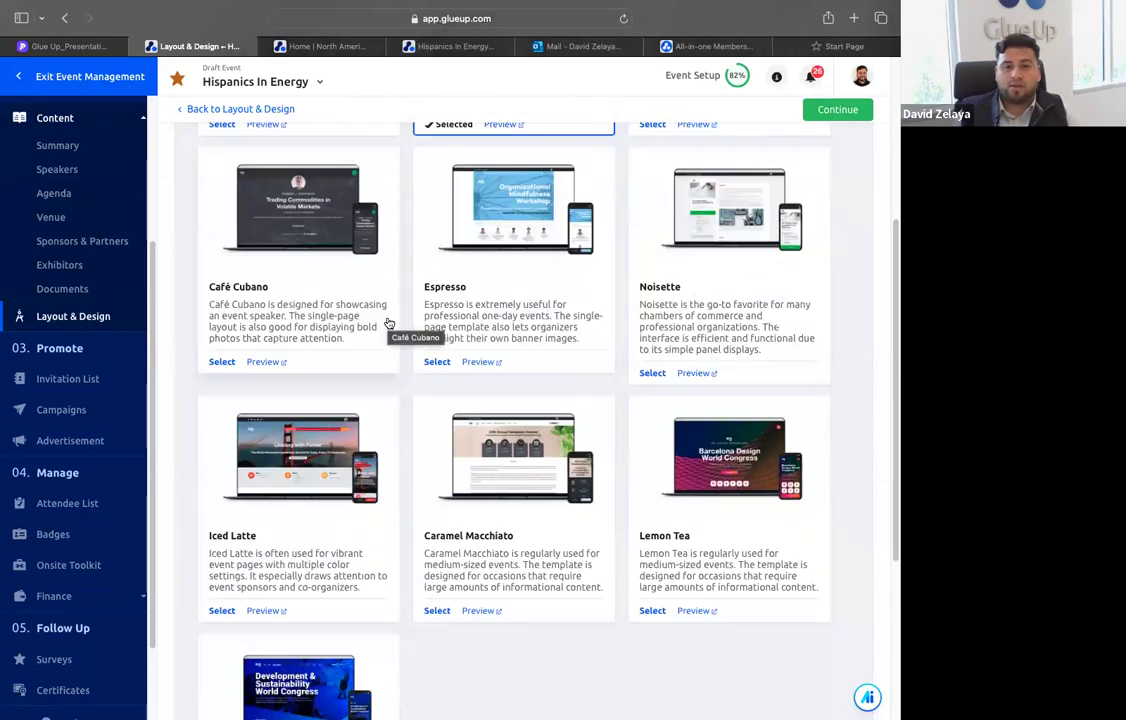
scroll(395, 322, "up", 3)
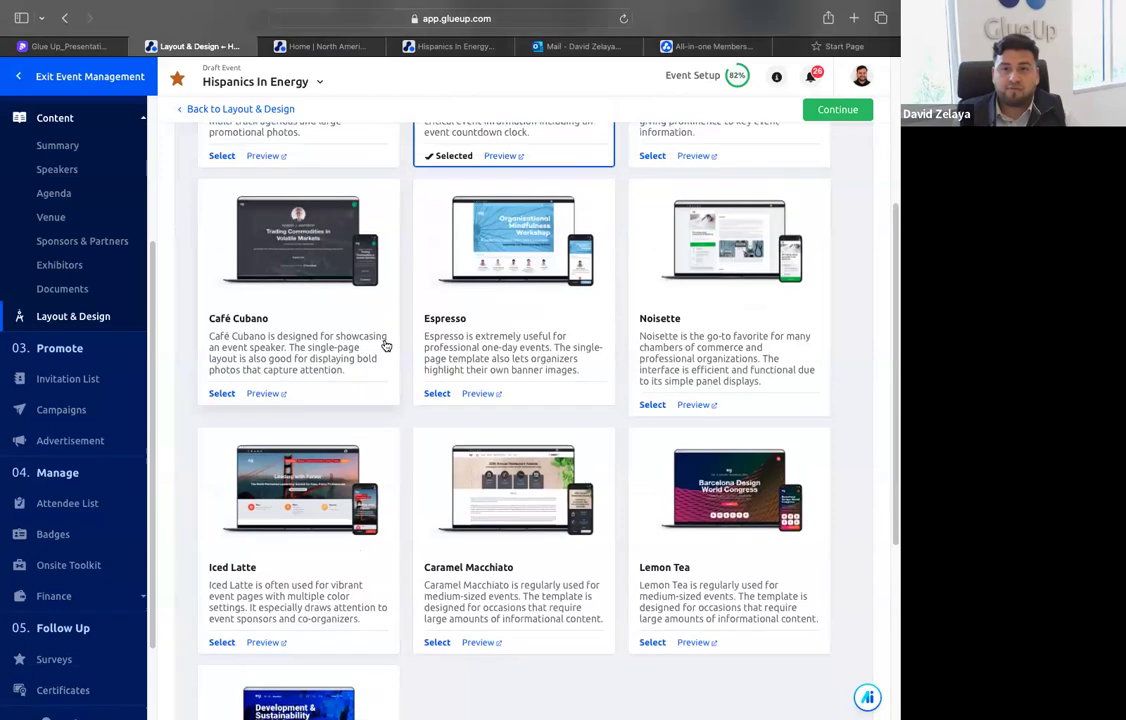
left_click(240, 390)
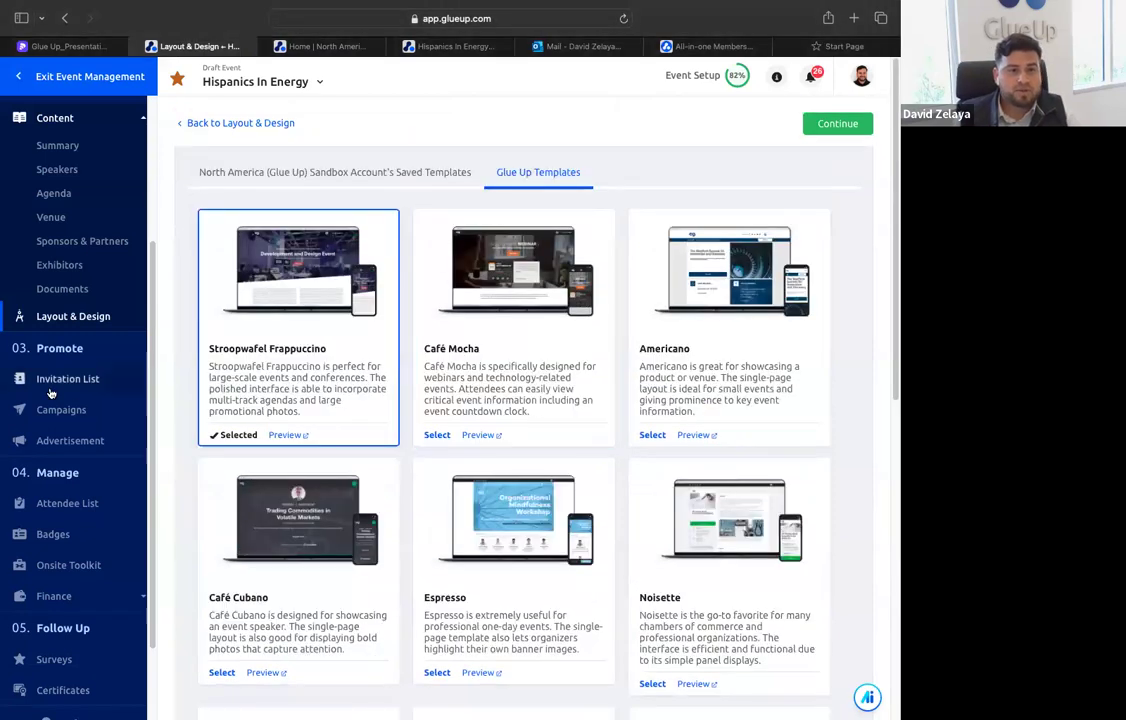
View the event's Invitation List and its existing Campaigns
left_click(100, 379)
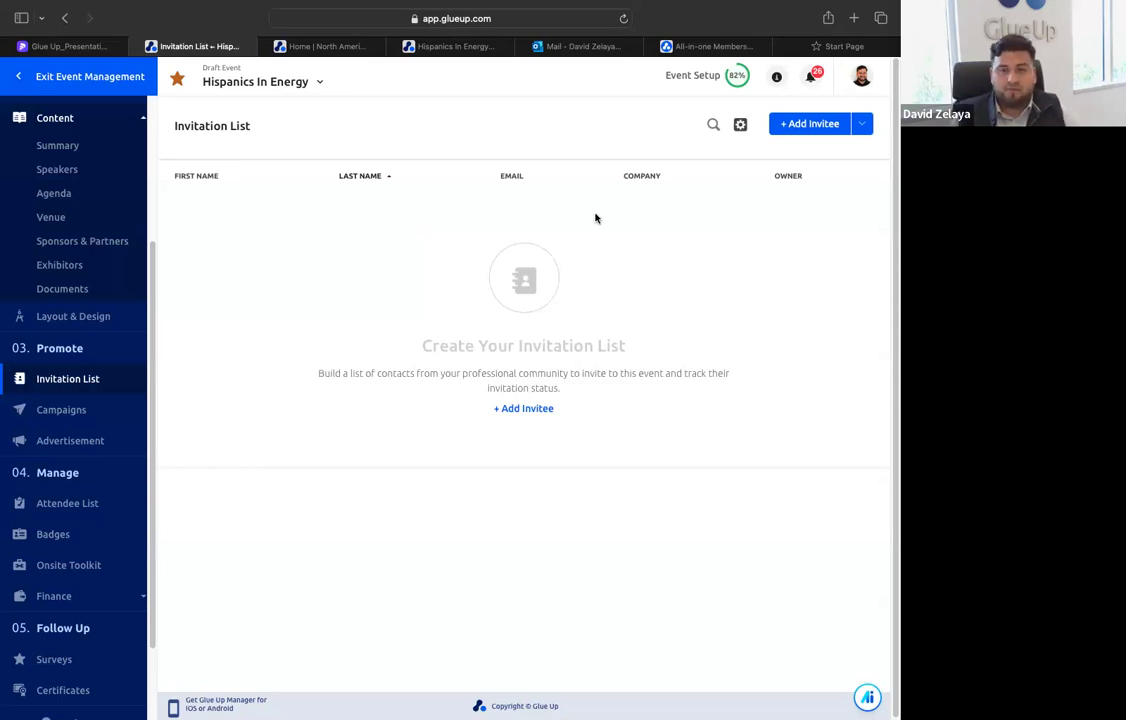
left_click(80, 412)
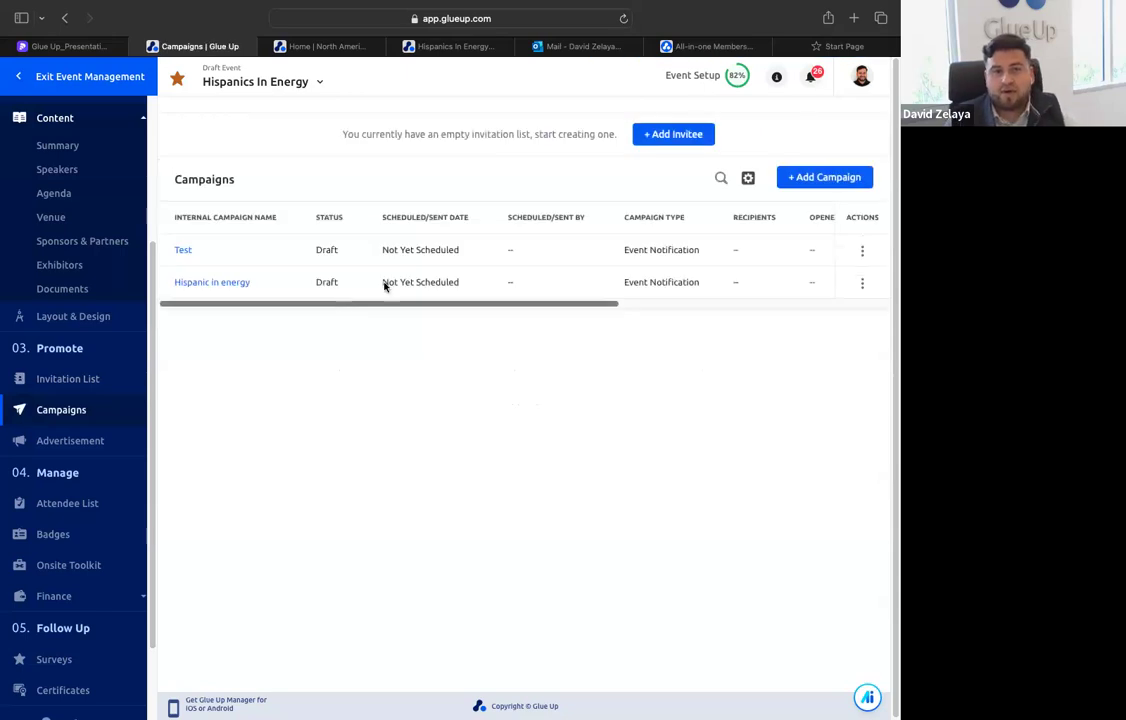
Create a Send Event Notification campaign with the internal name "Hispanics in Energy"
left_click(803, 180)
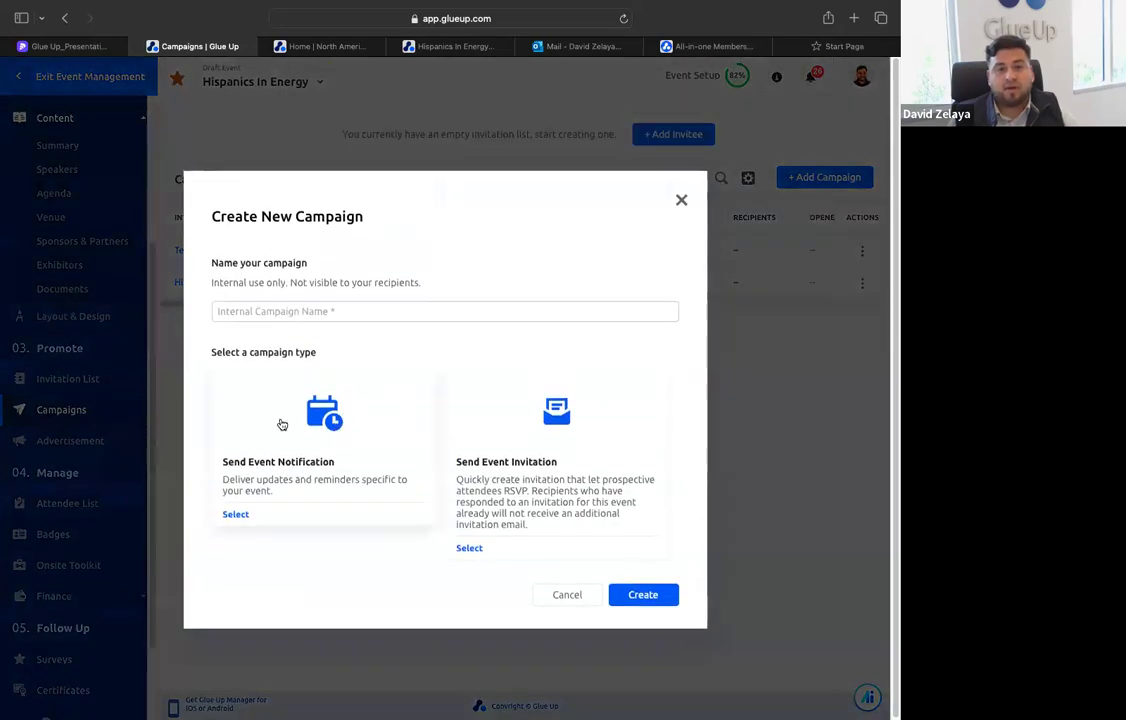
left_click(295, 400)
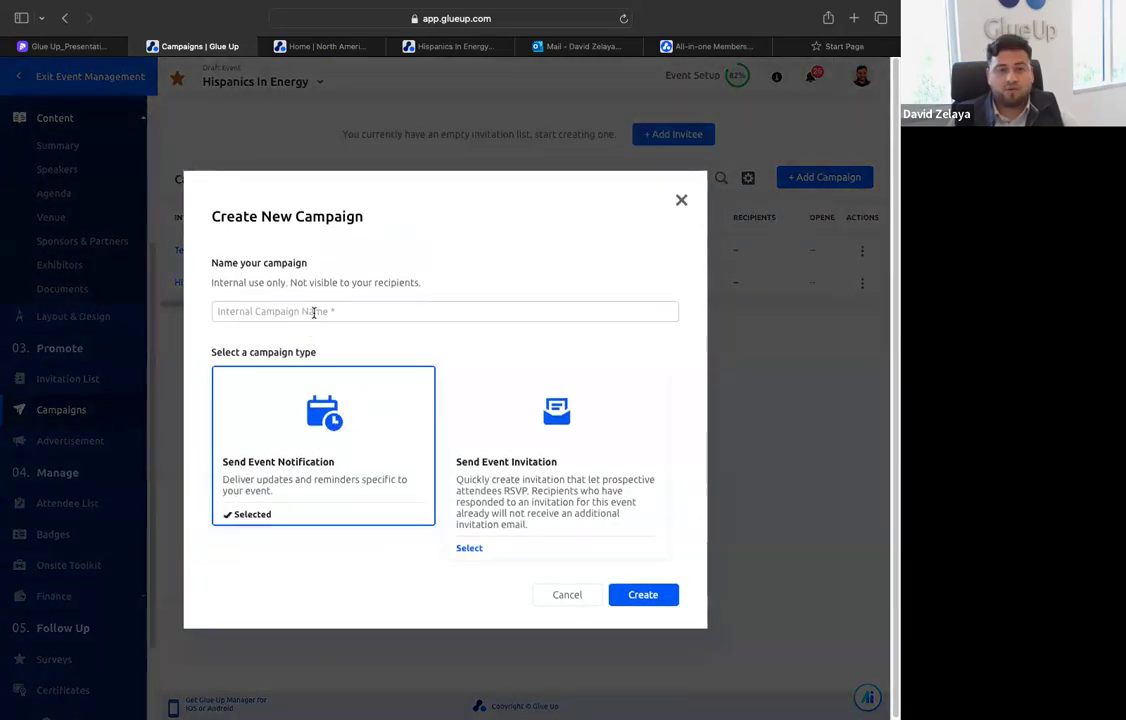
left_click(314, 313)
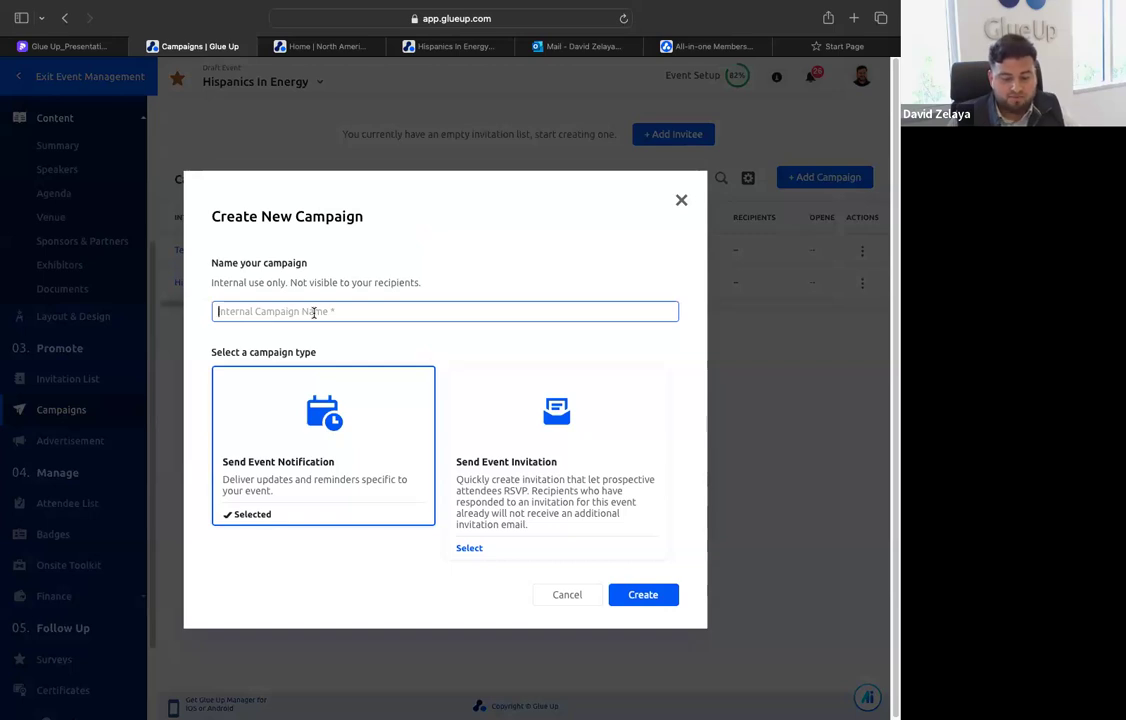
type("Hispanics in")
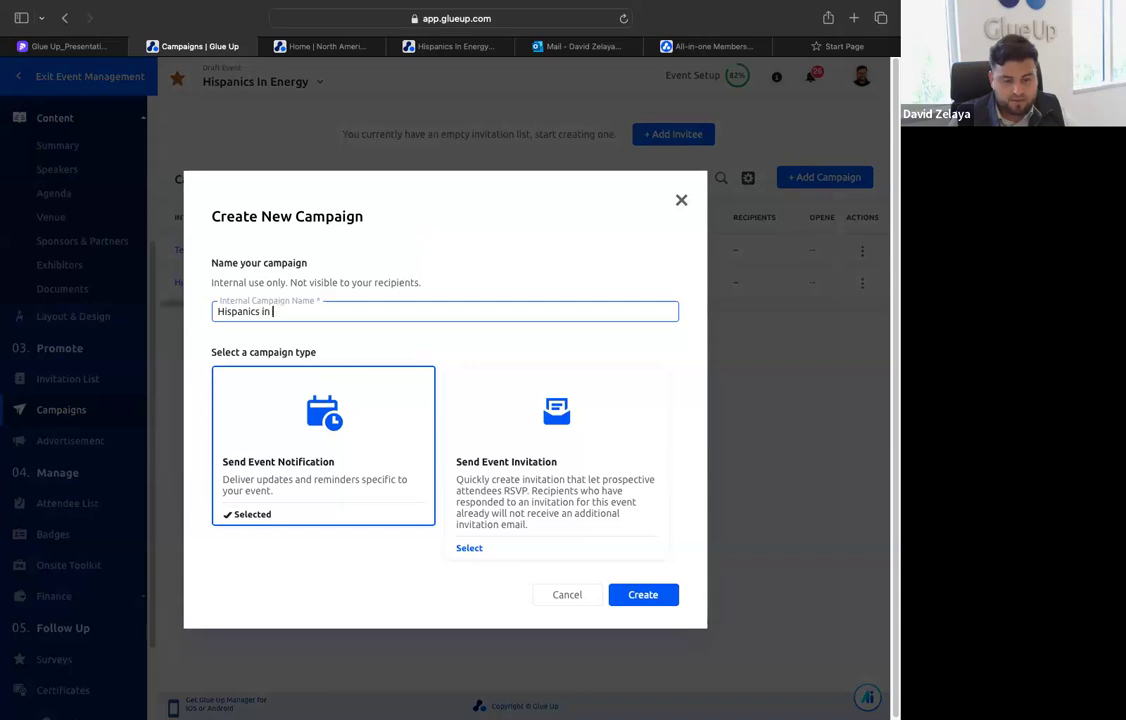
type(" Neergy")
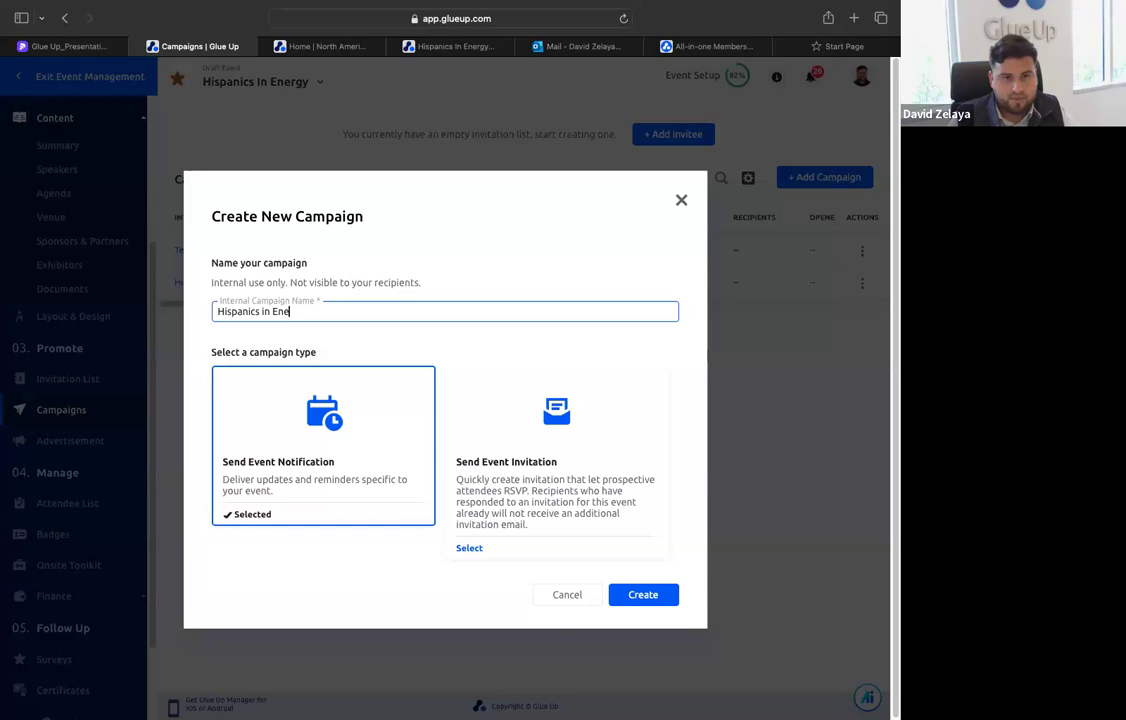
type("gy")
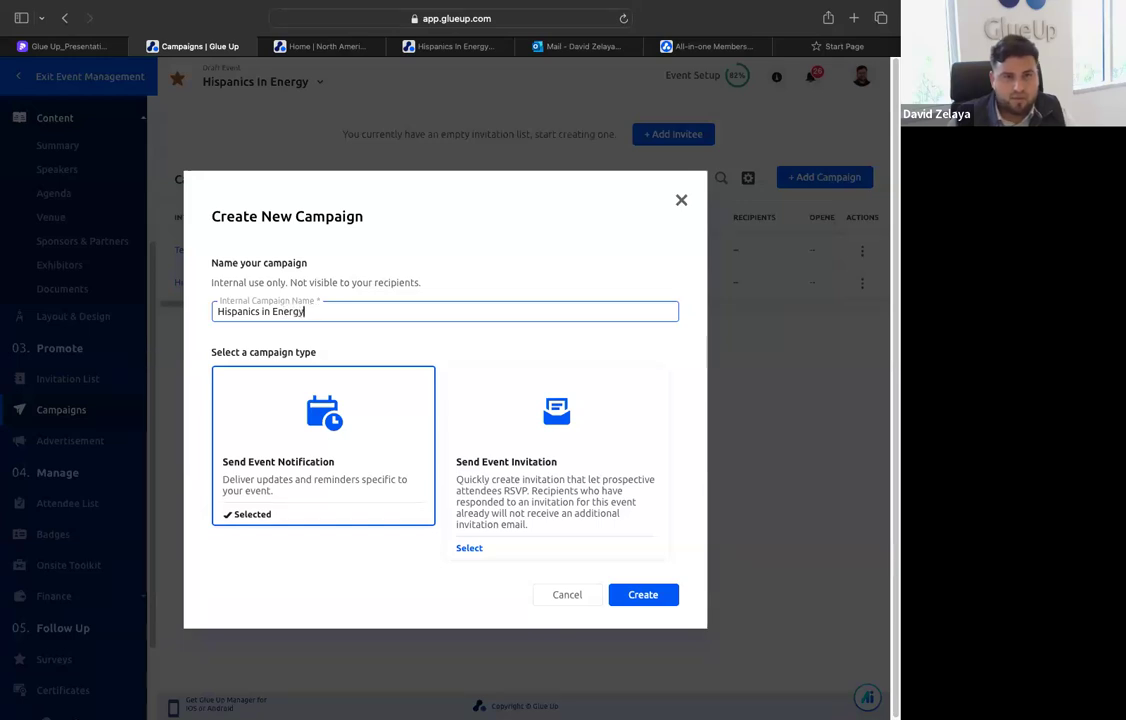
left_click(658, 596)
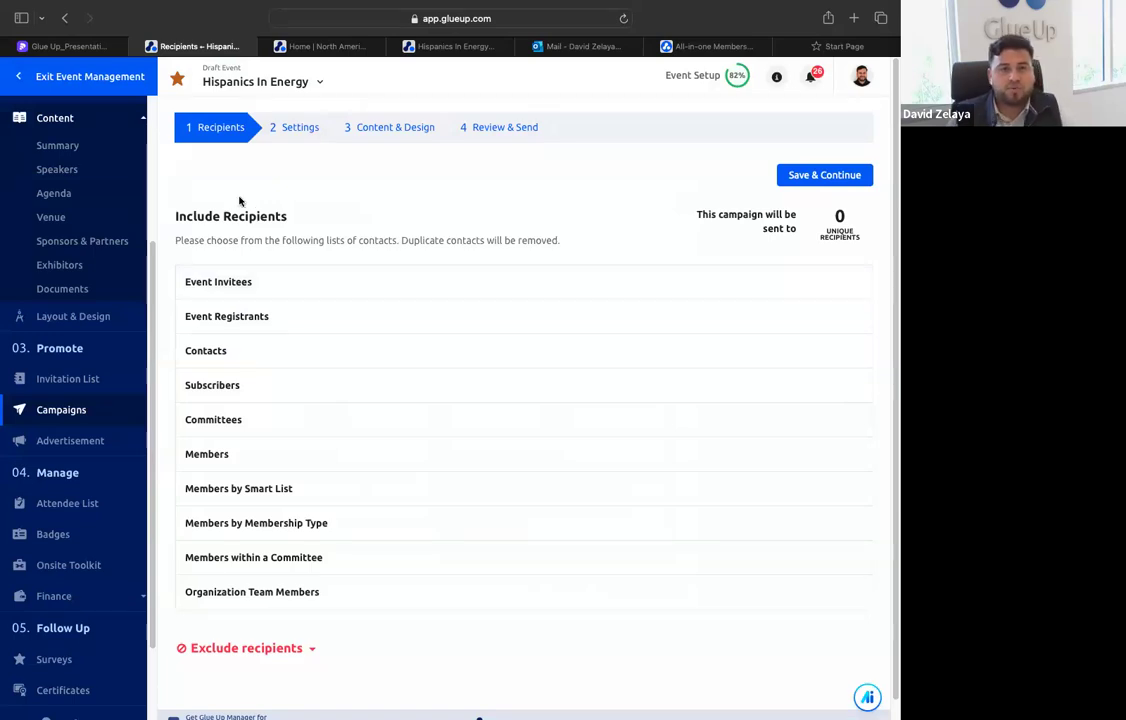
Include All Contacts from the Contacts lists as the campaign's recipients
left_click(251, 358)
scroll(287, 397, "down", 2)
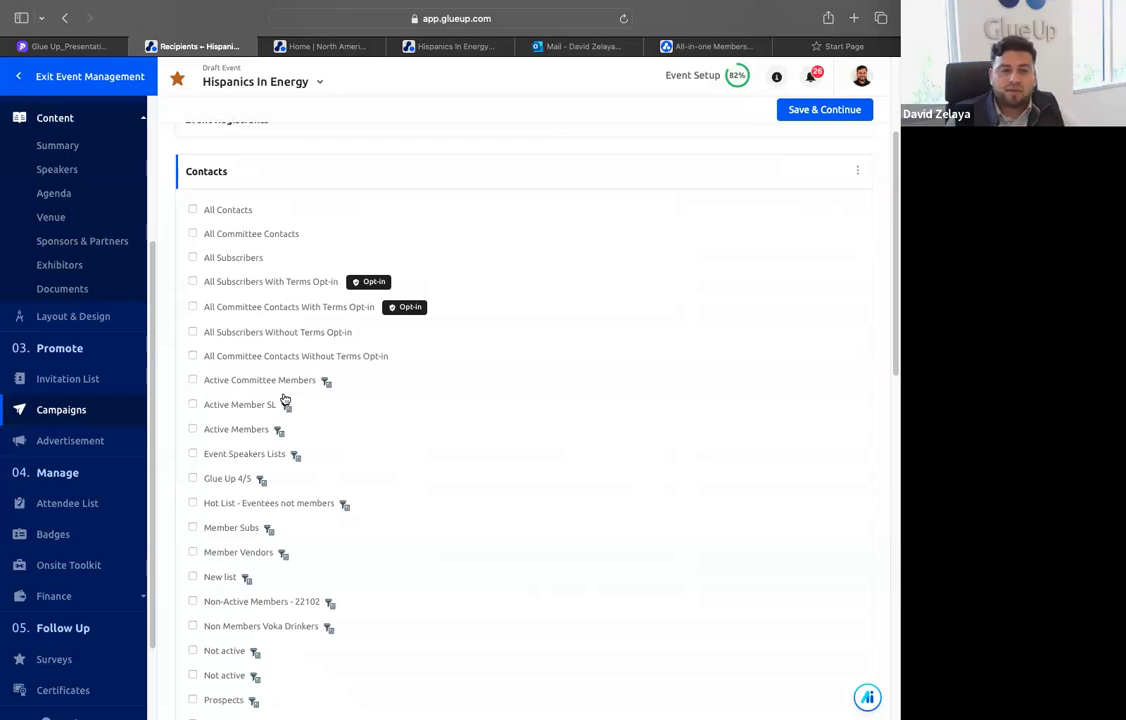
scroll(240, 326, "down", 5)
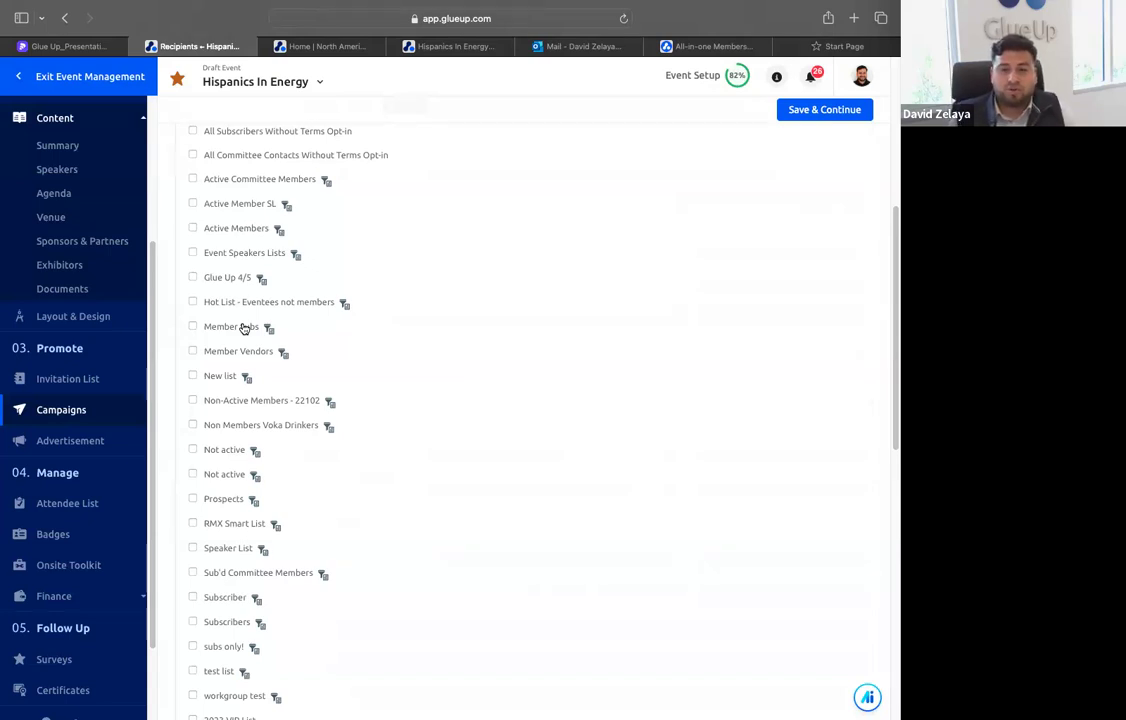
scroll(240, 330, "up", 6)
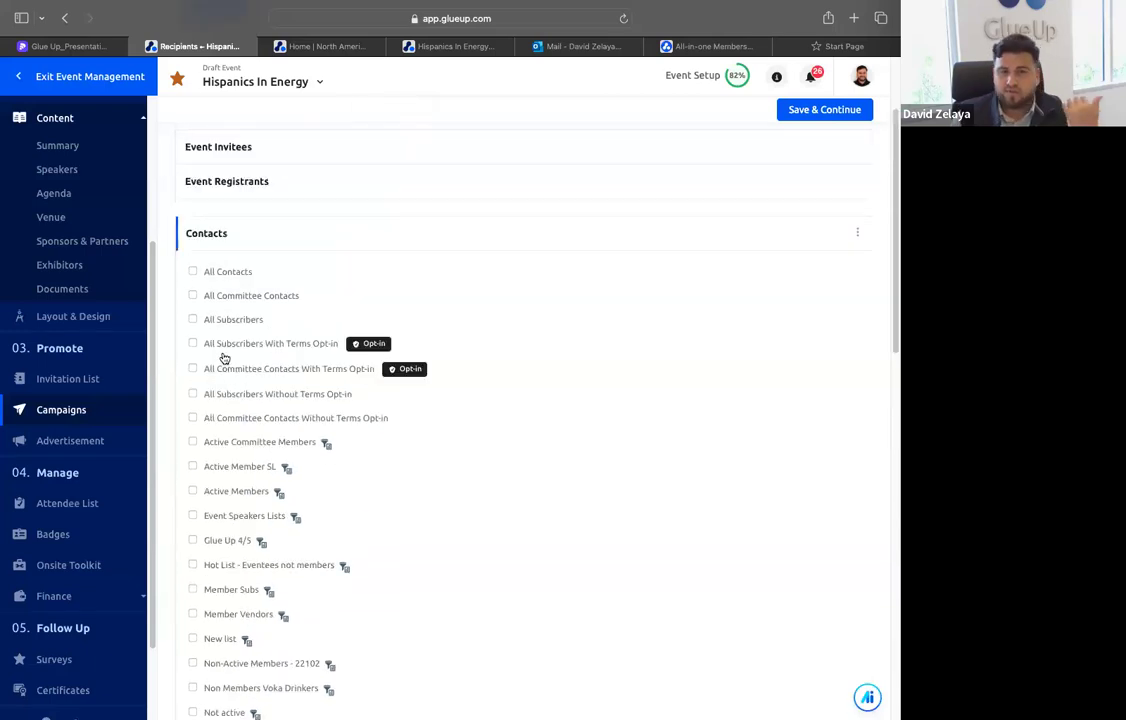
left_click(194, 272)
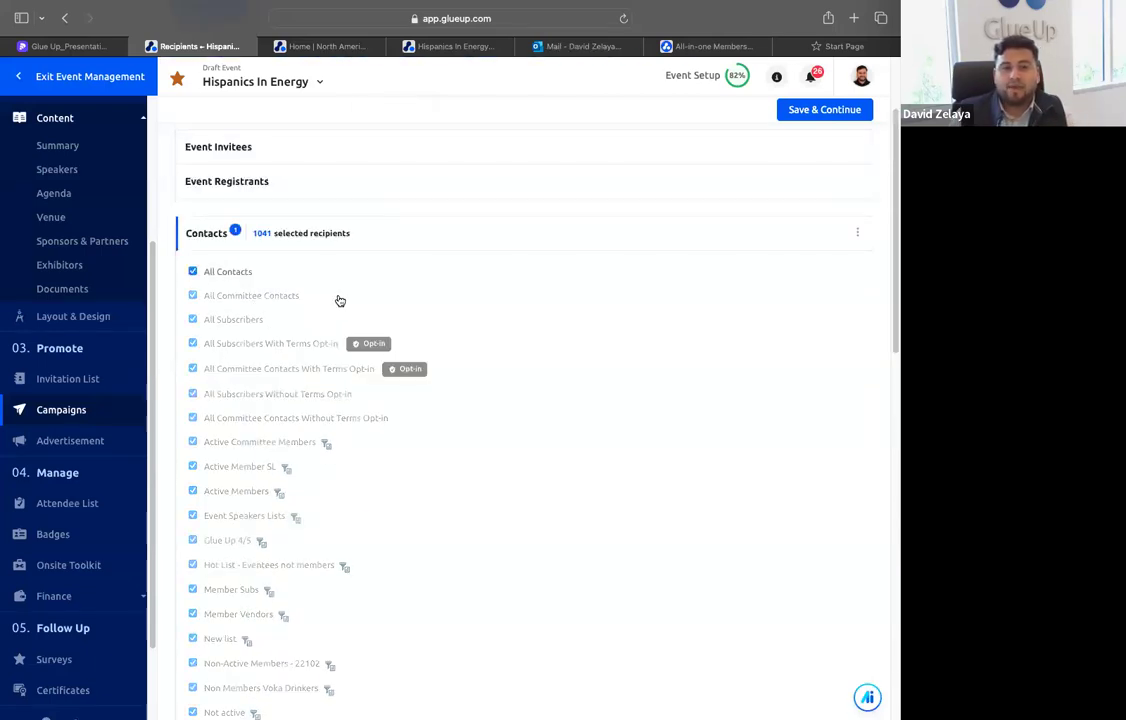
scroll(372, 322, "up", 3)
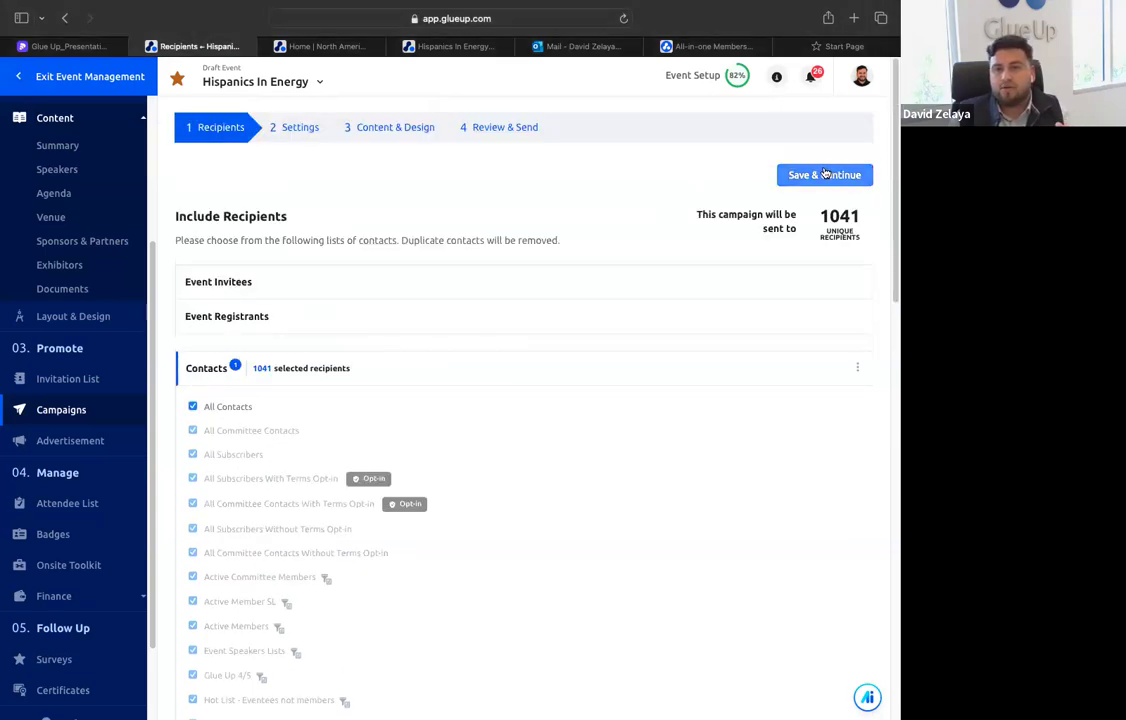
Examine the other recipient lists available to the campaign, covering Committees, Members and Members by Smart List
scroll(367, 437, "down", 15)
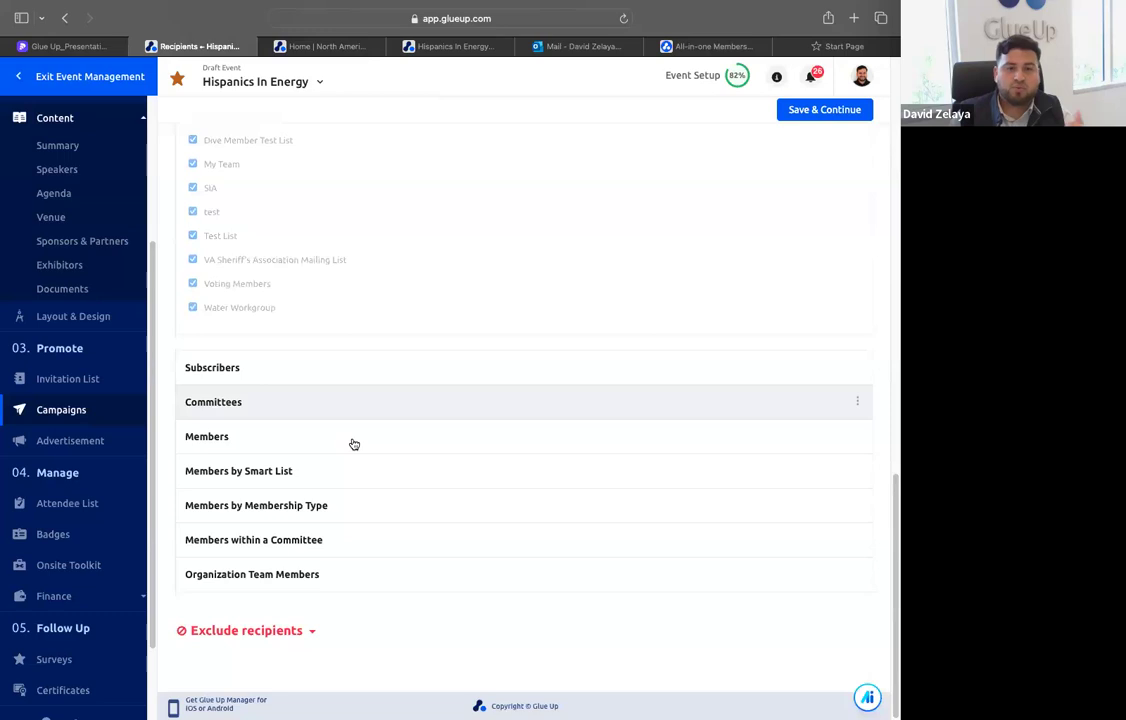
left_click(300, 410)
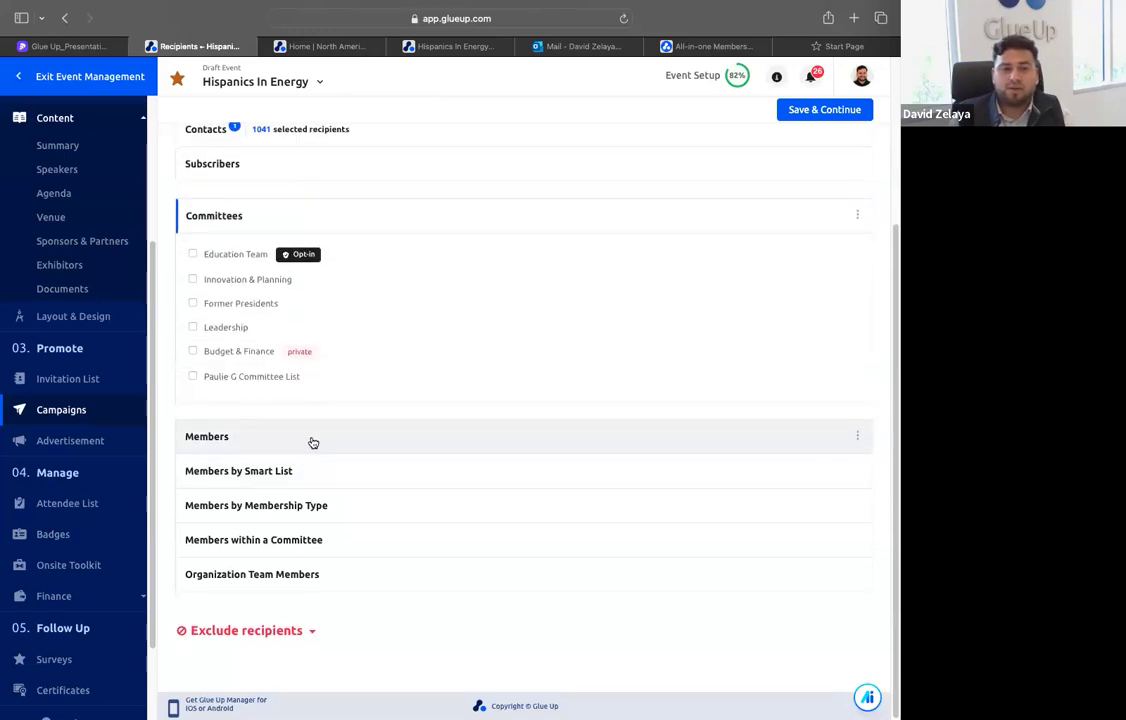
left_click(312, 438)
left_click(304, 548)
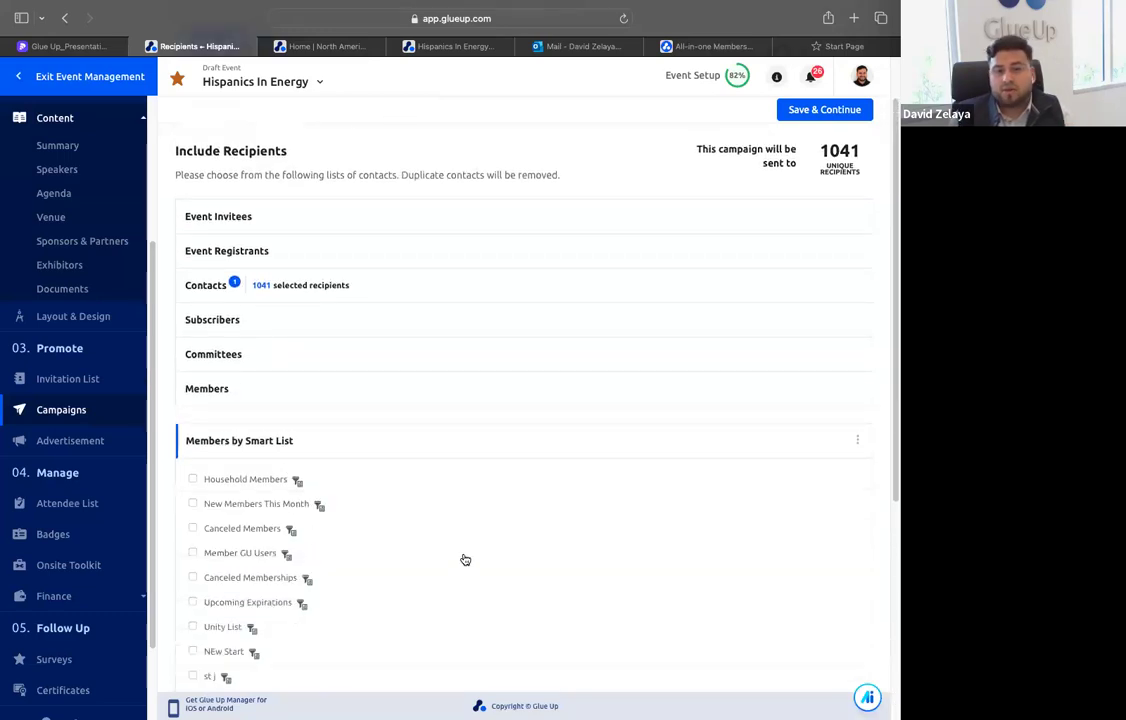
scroll(430, 521, "up", 1)
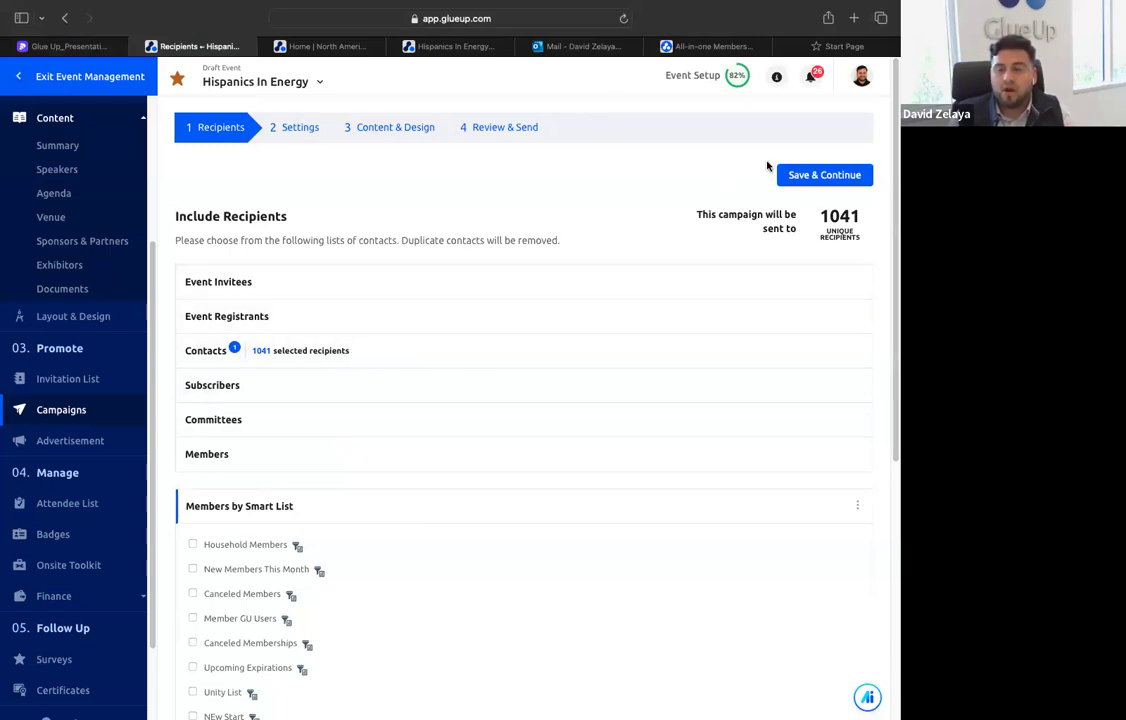
Save the recipients, choose Centreville Chamber of Commerce as the campaign's verified sender, and continue to the content and design stage
left_click(806, 174)
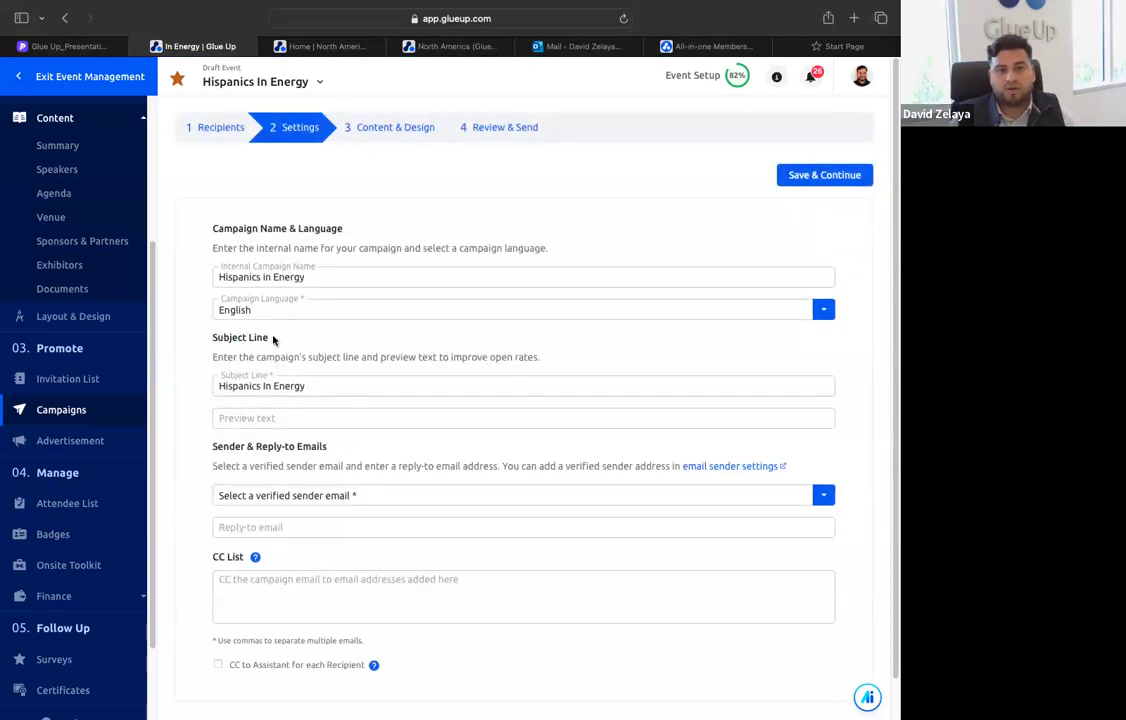
left_click(313, 497)
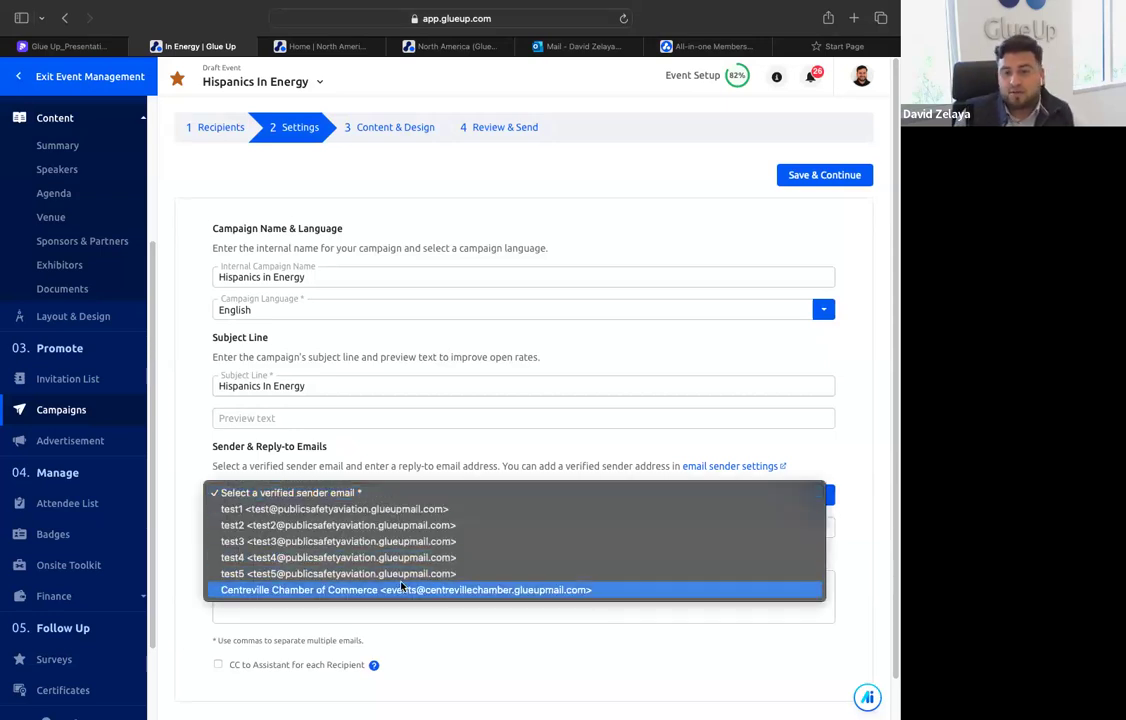
left_click(380, 590)
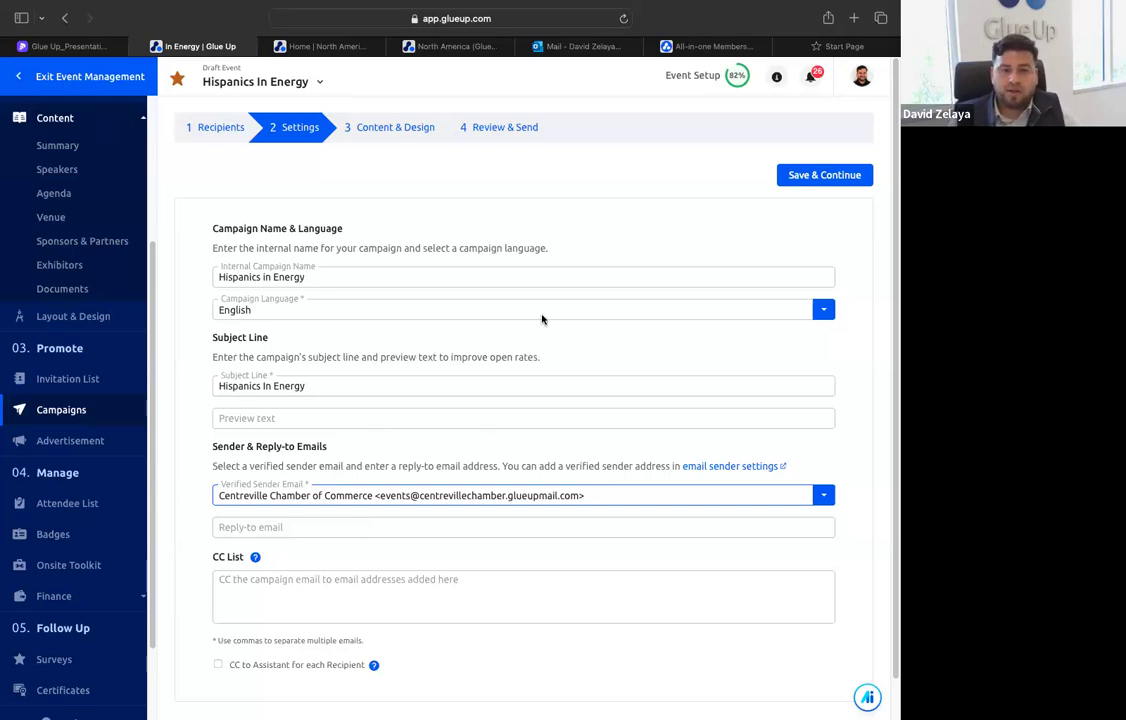
left_click(810, 176)
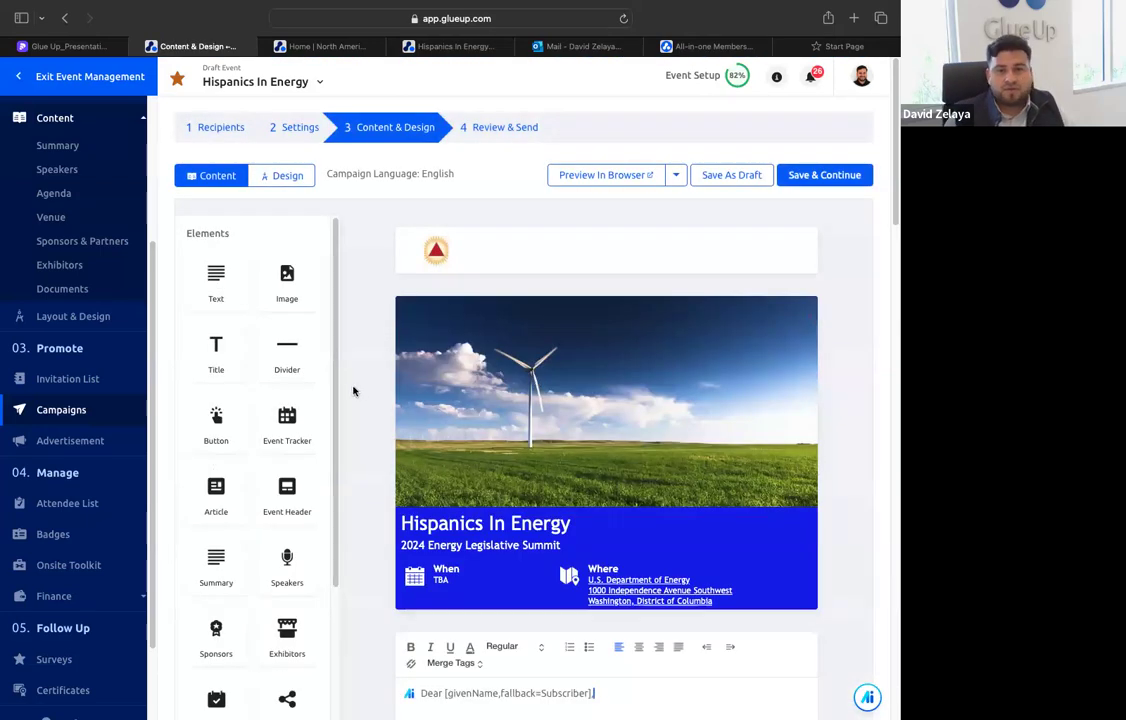
Examine the campaign email's prefilled content, from the event header, greeting and summary to the speakers, registration button and sponsors
scroll(352, 391, "down", 4)
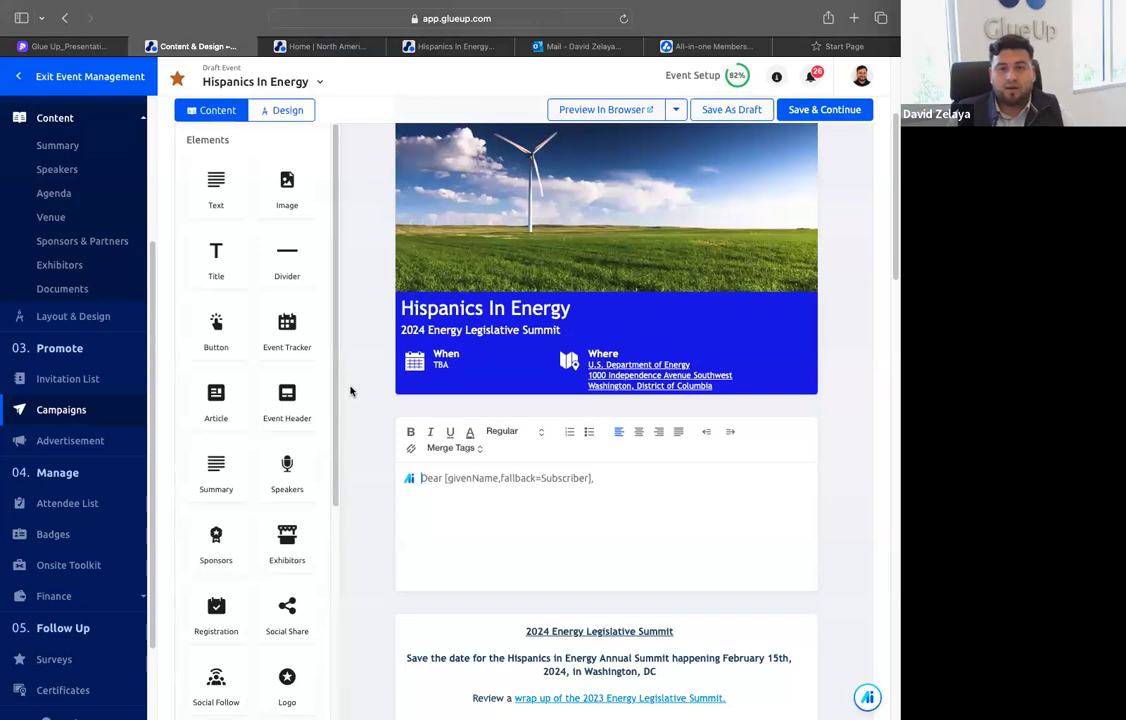
scroll(350, 391, "up", 3)
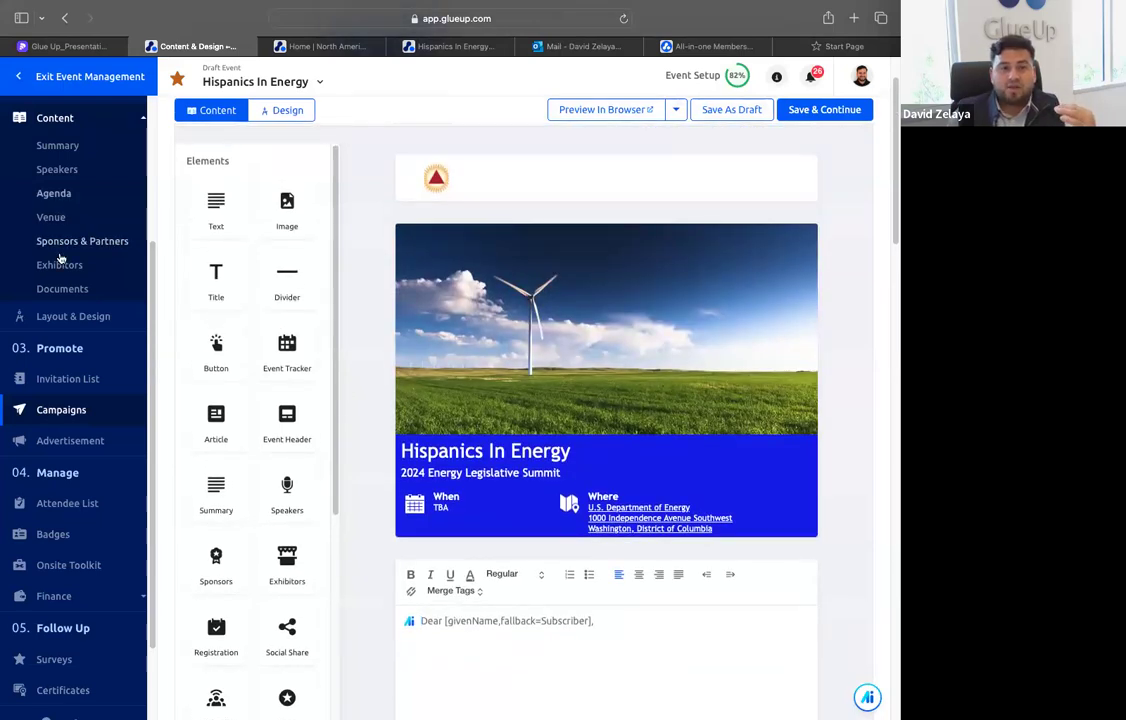
scroll(60, 259, "up", 3)
scroll(68, 435, "down", 2)
scroll(88, 364, "up", 3)
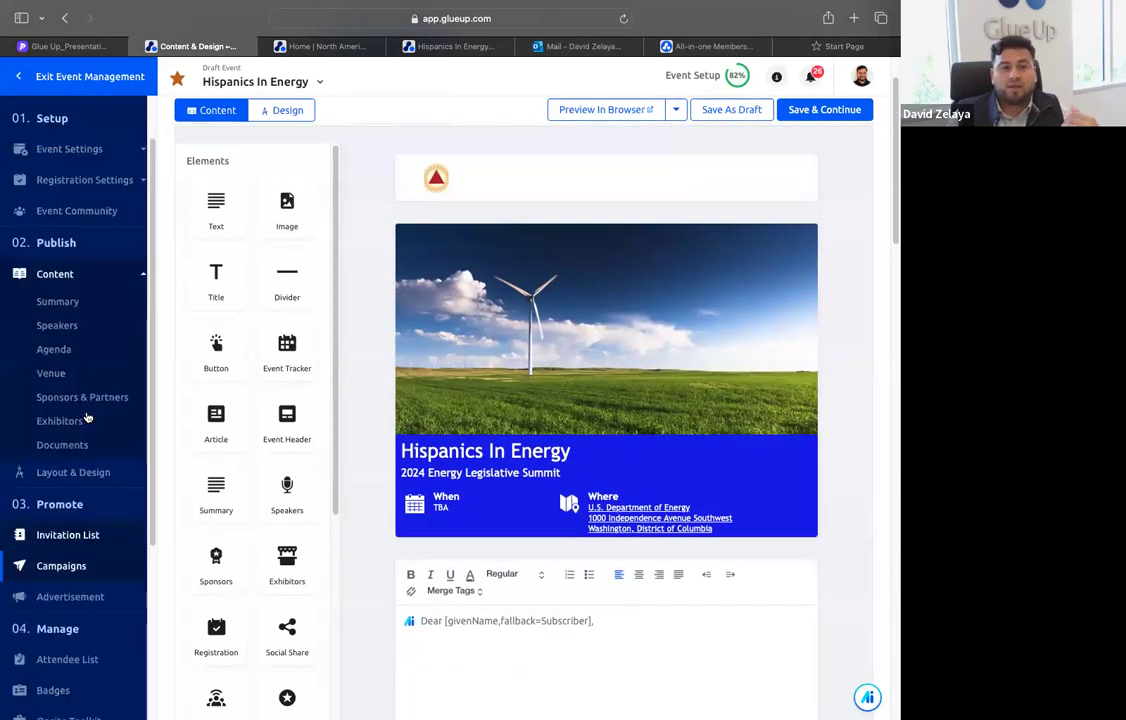
scroll(85, 425, "down", 5)
scroll(480, 380, "down", 3)
scroll(493, 370, "up", 5)
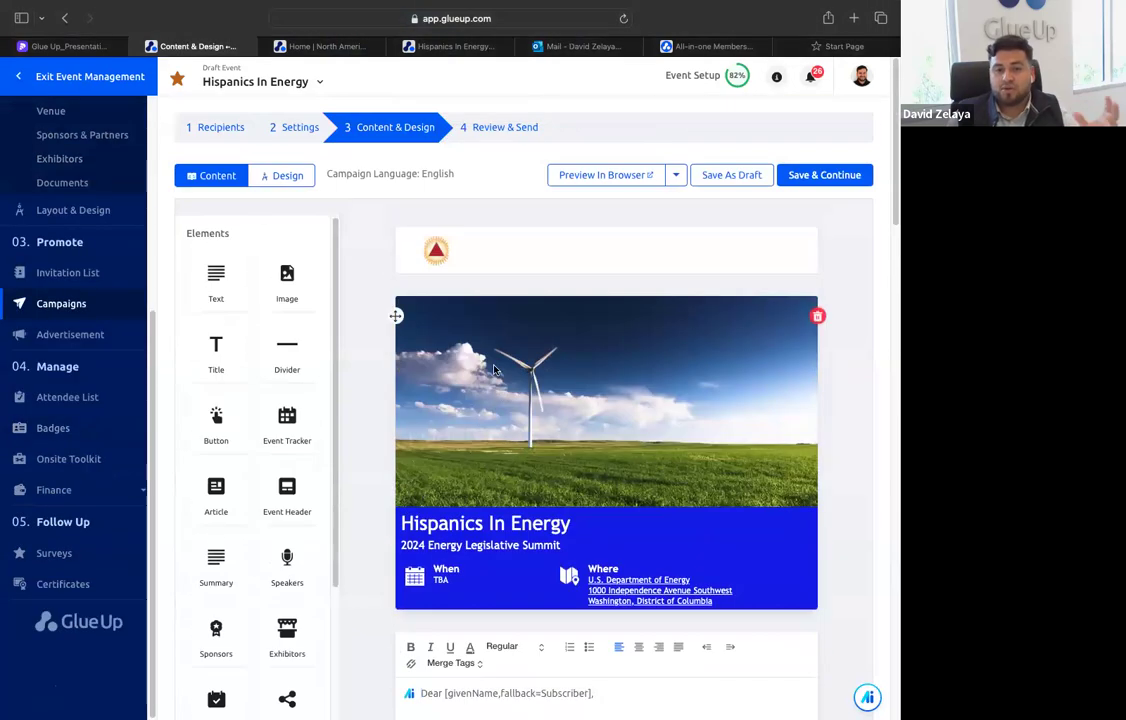
scroll(490, 380, "down", 7)
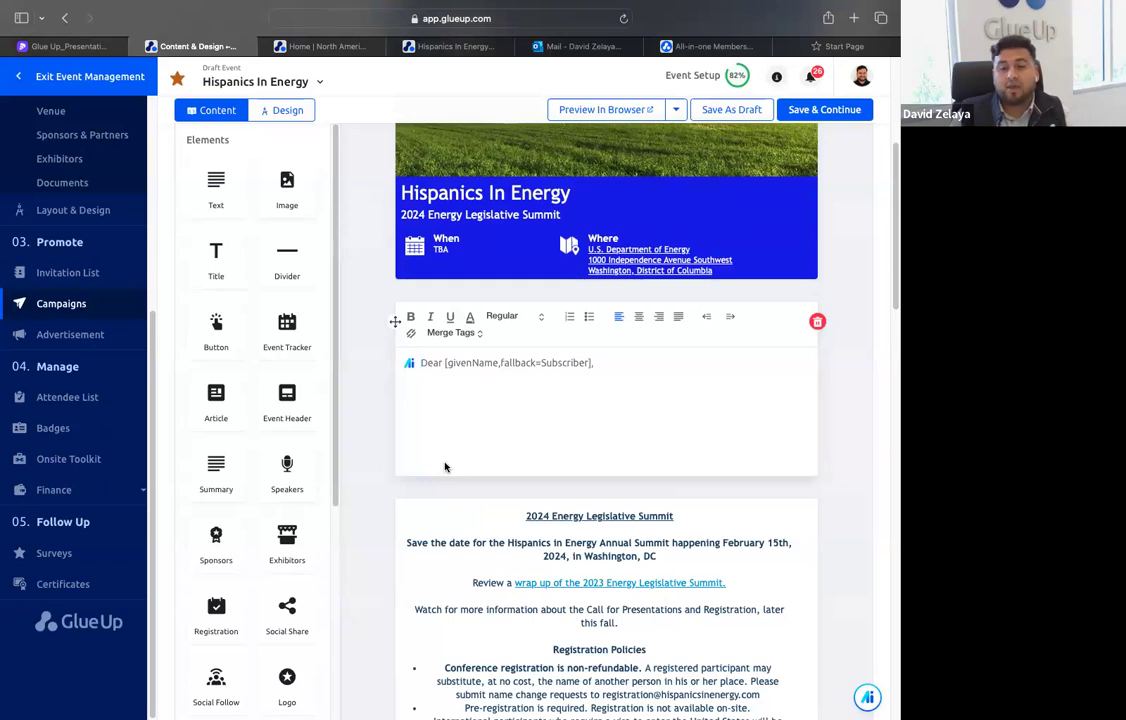
scroll(445, 467, "down", 5)
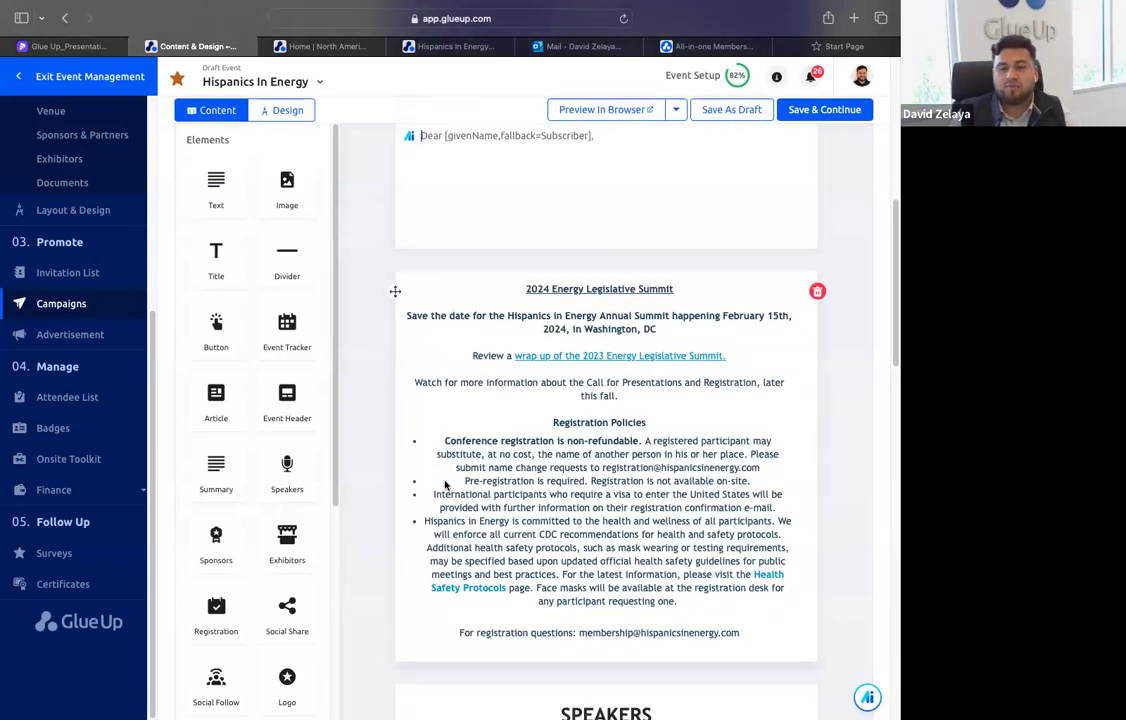
scroll(440, 485, "down", 3)
scroll(591, 237, "up", 10)
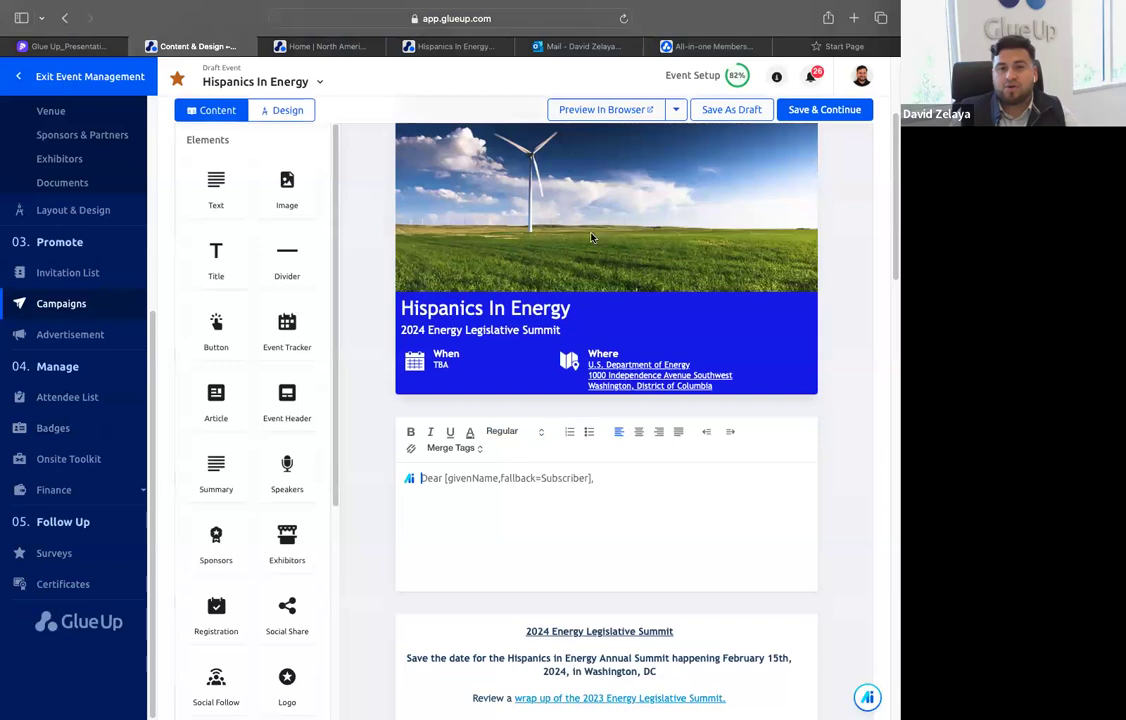
scroll(591, 237, "down", 8)
scroll(523, 351, "down", 18)
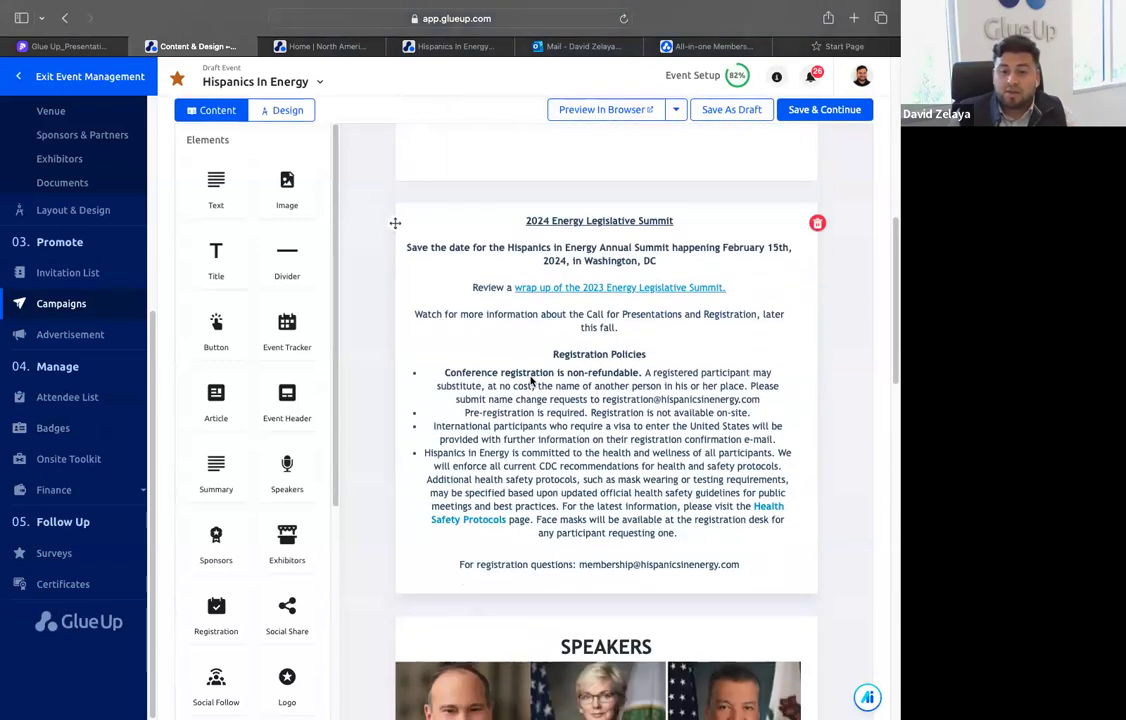
scroll(516, 437, "down", 3)
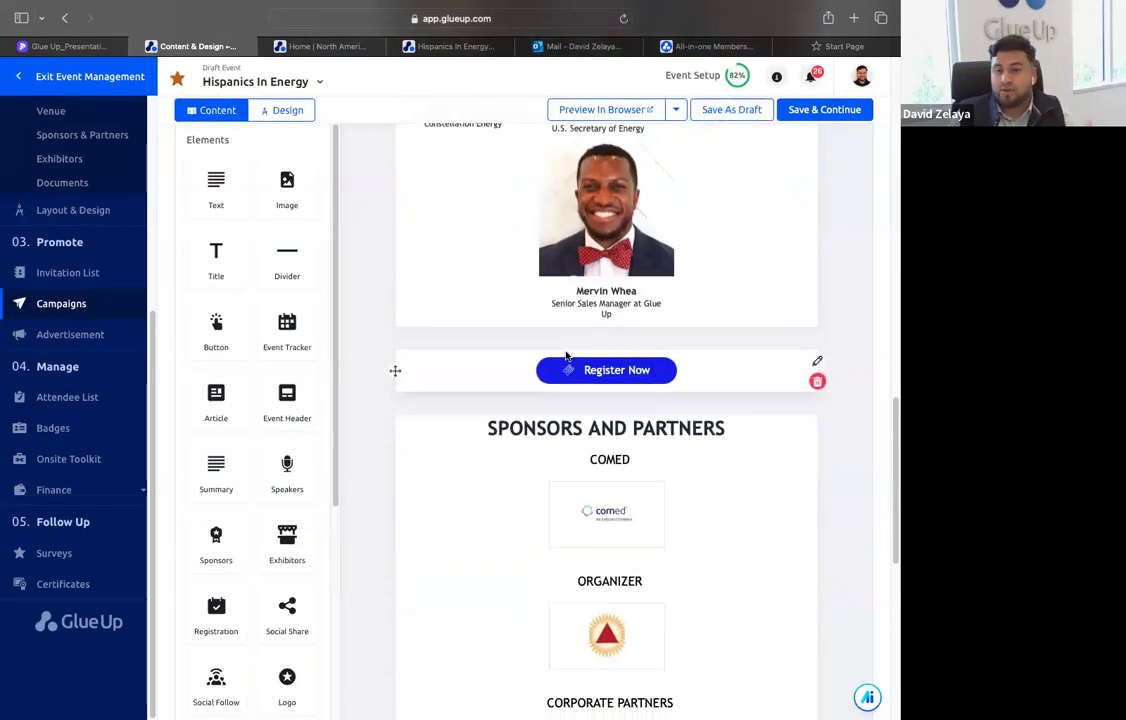
scroll(565, 340, "down", 10)
scroll(527, 545, "up", 20)
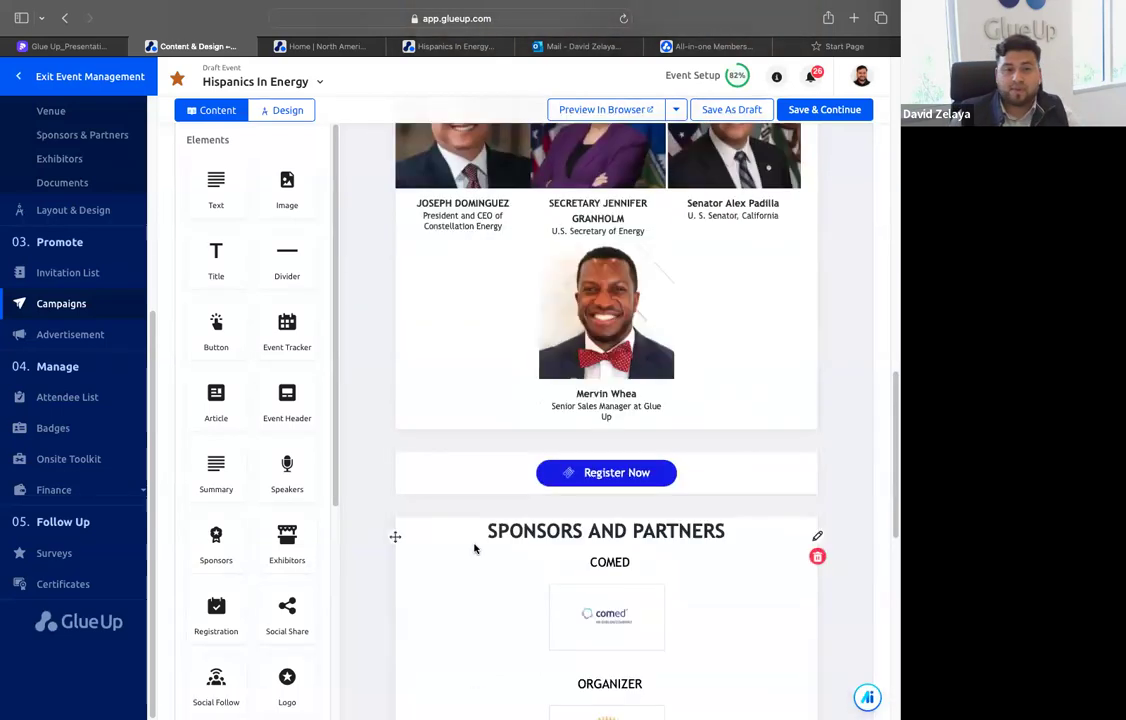
Add an image, a text and a title element to the campaign email between the event header and the greeting
left_click_drag(286, 228, 542, 578)
scroll(542, 578, "down", 5)
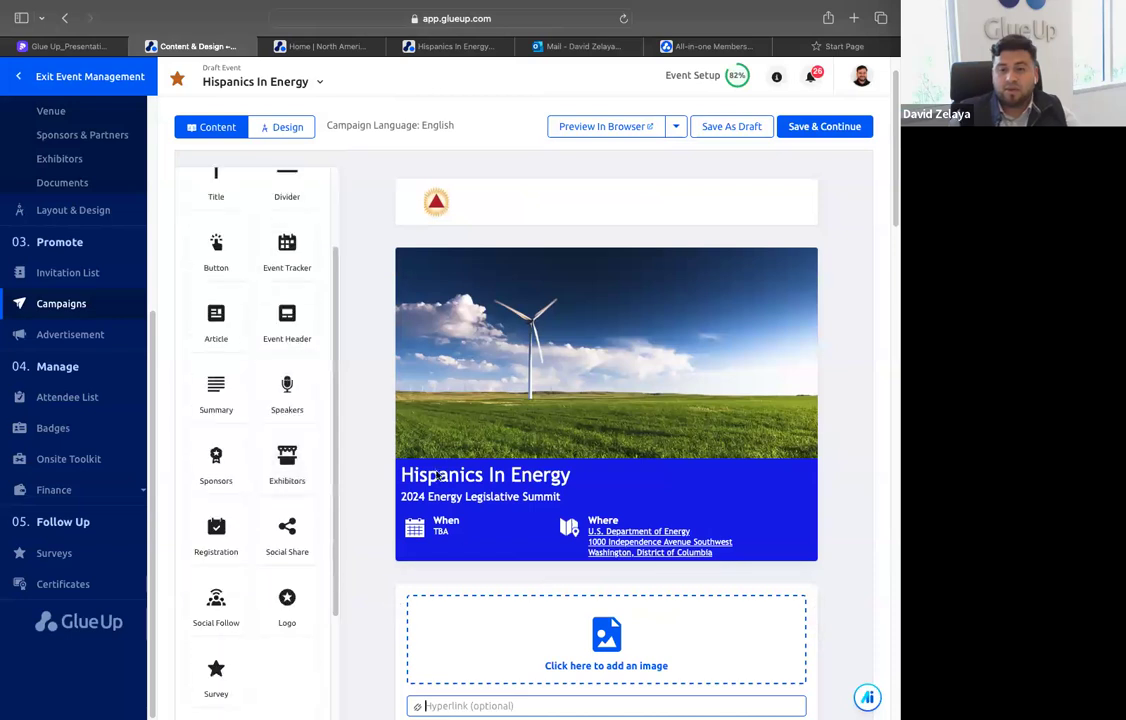
left_click_drag(222, 268, 485, 525)
left_click_drag(225, 209, 590, 520)
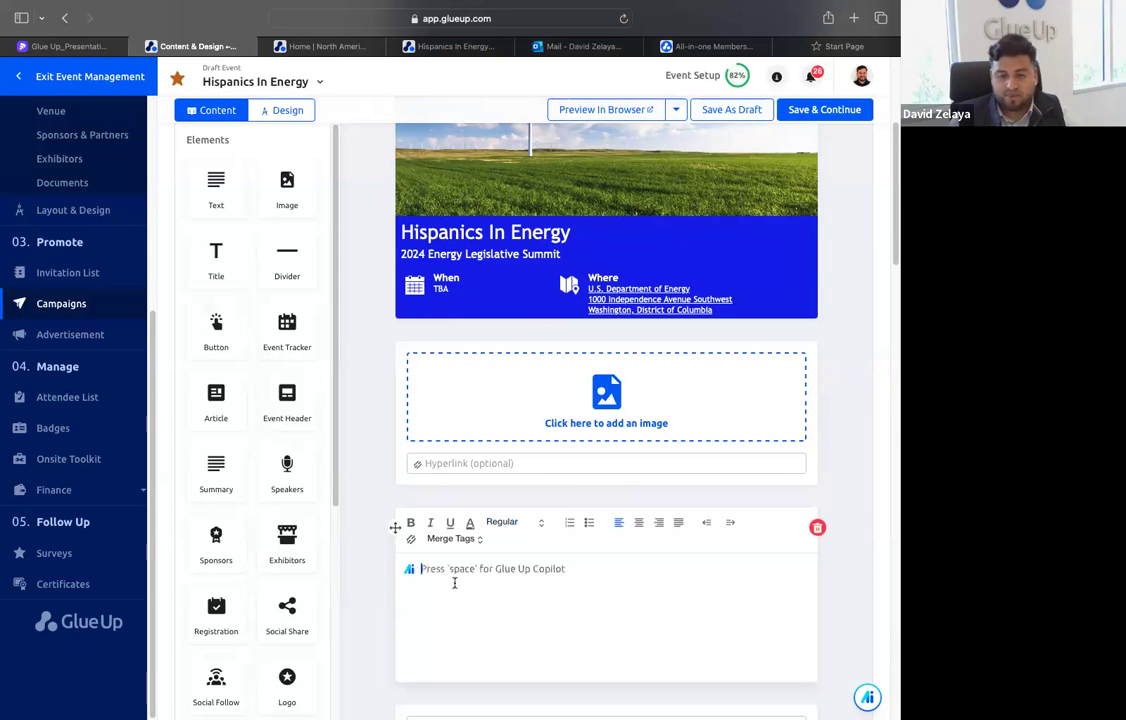
Have Glue Up Copilot generate text in the new text element from "Write me an event summary for this event", and save the campaign as a draft
key("space")
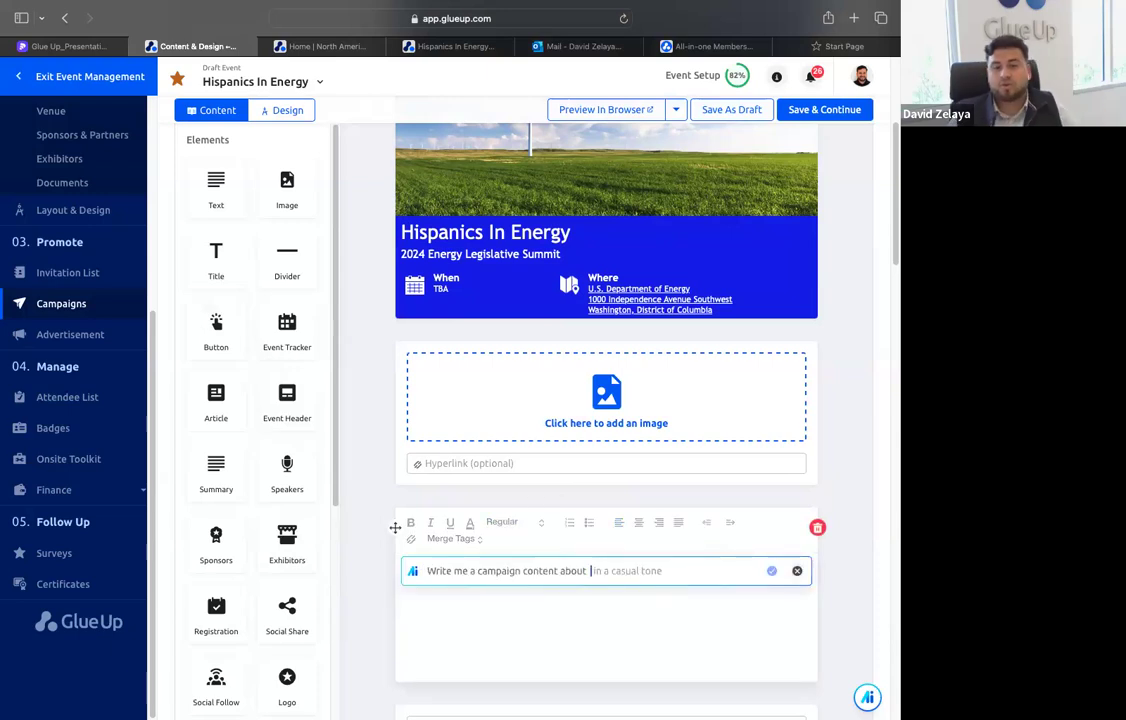
type("Write")
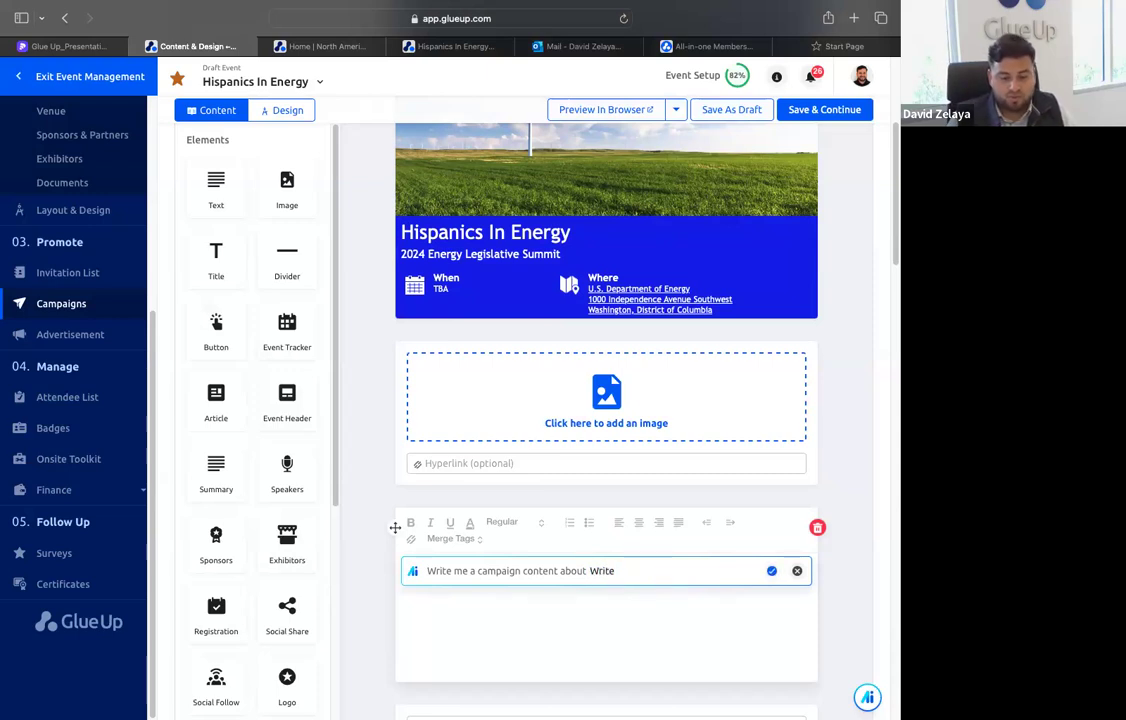
type(" me an event summary for this event")
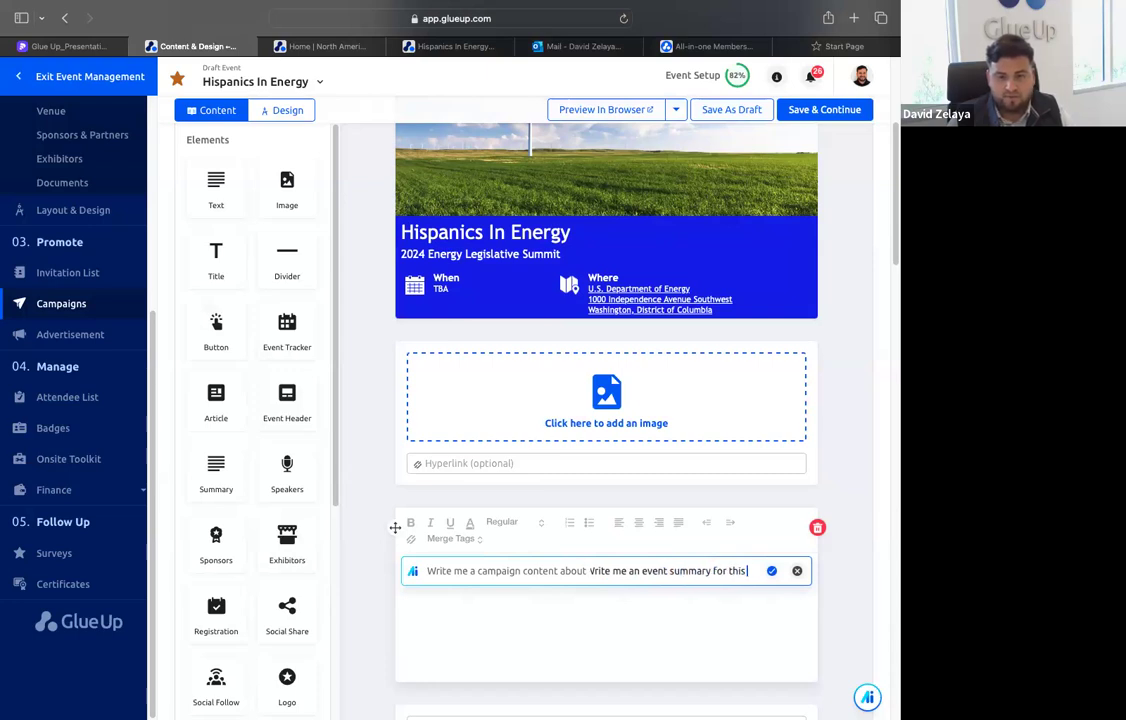
key("Return")
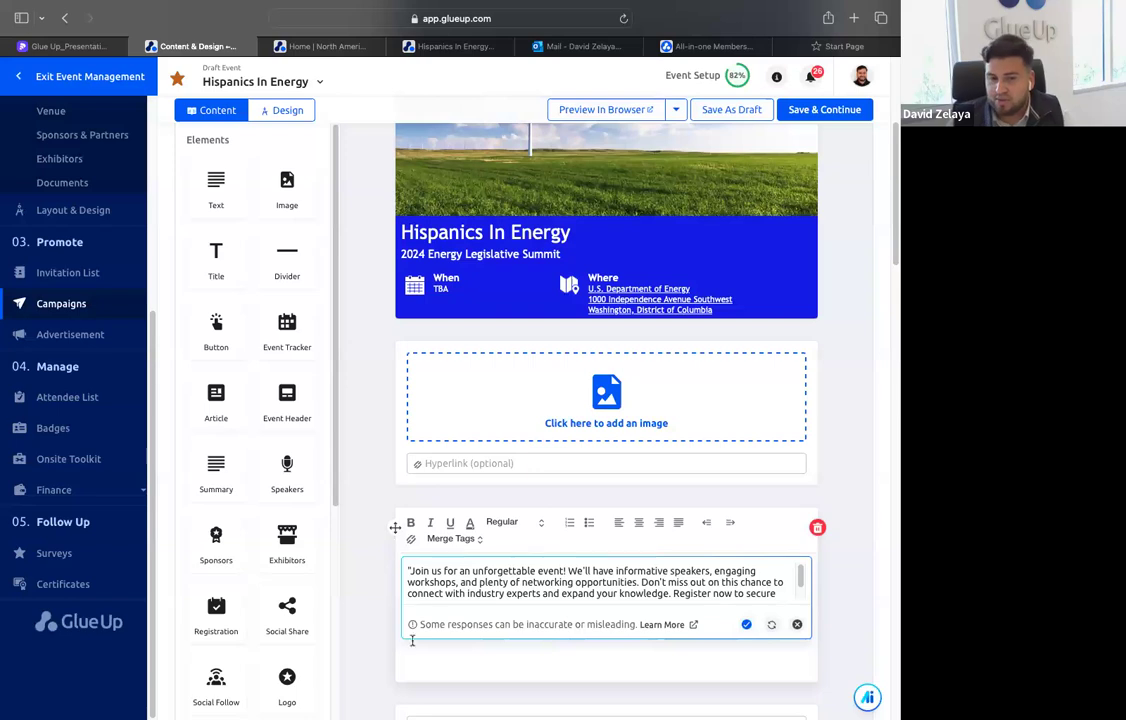
scroll(754, 587, "down", 2)
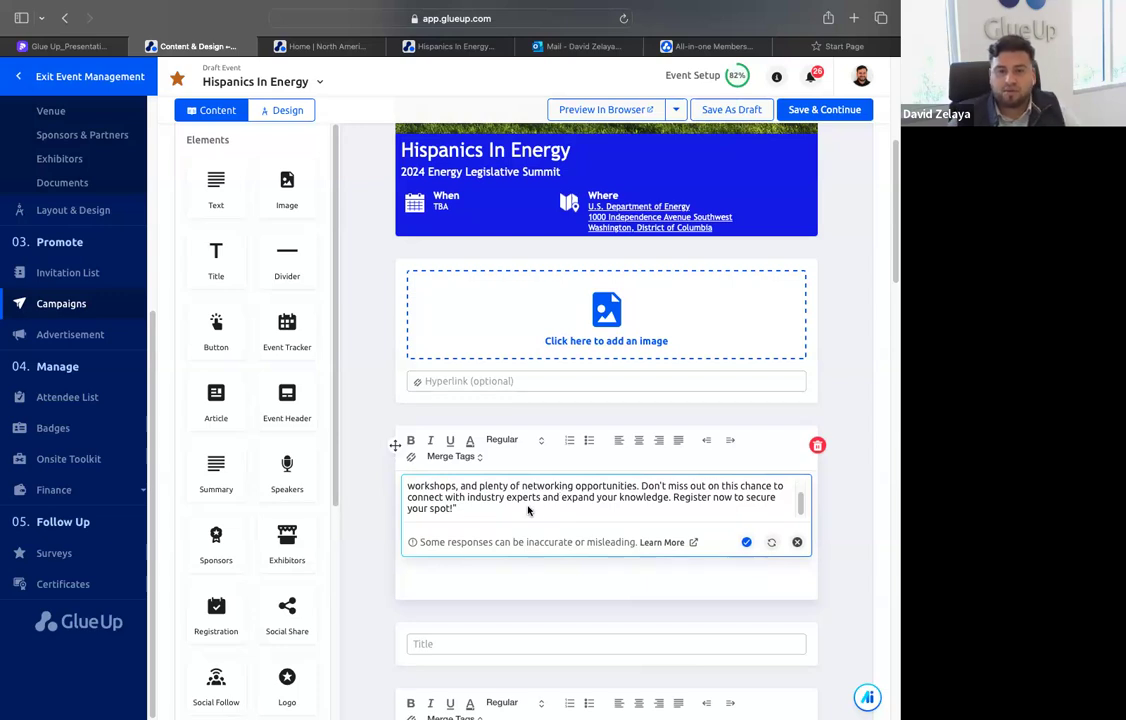
scroll(525, 511, "down", 1)
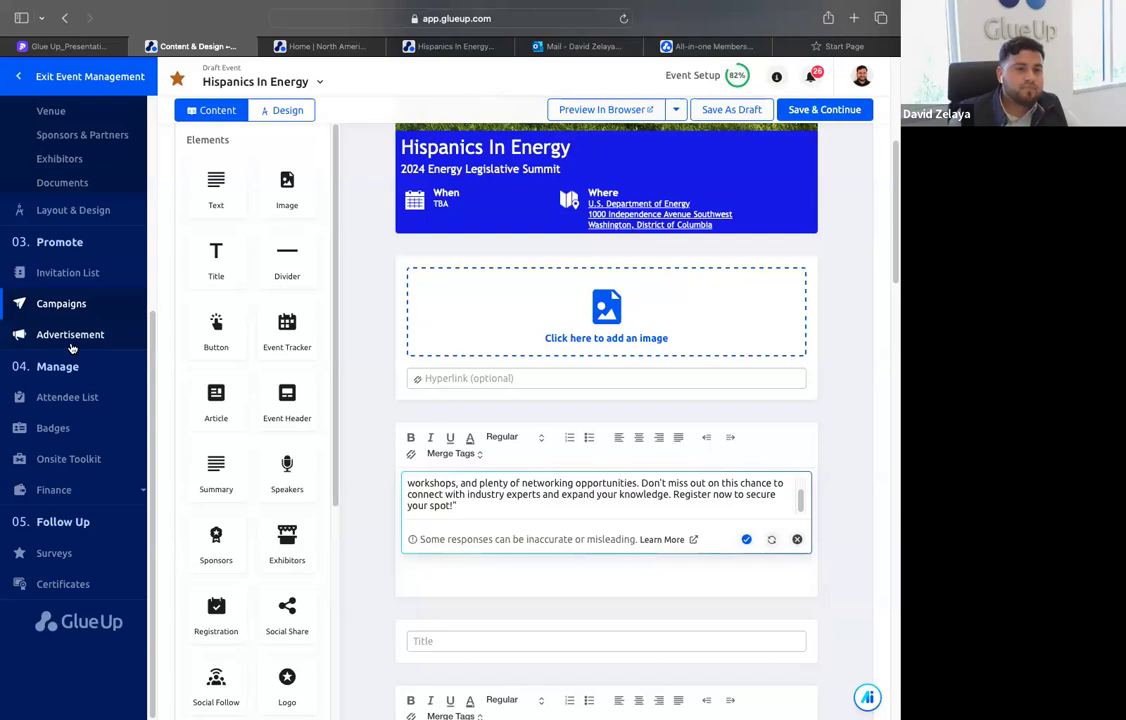
left_click(728, 112)
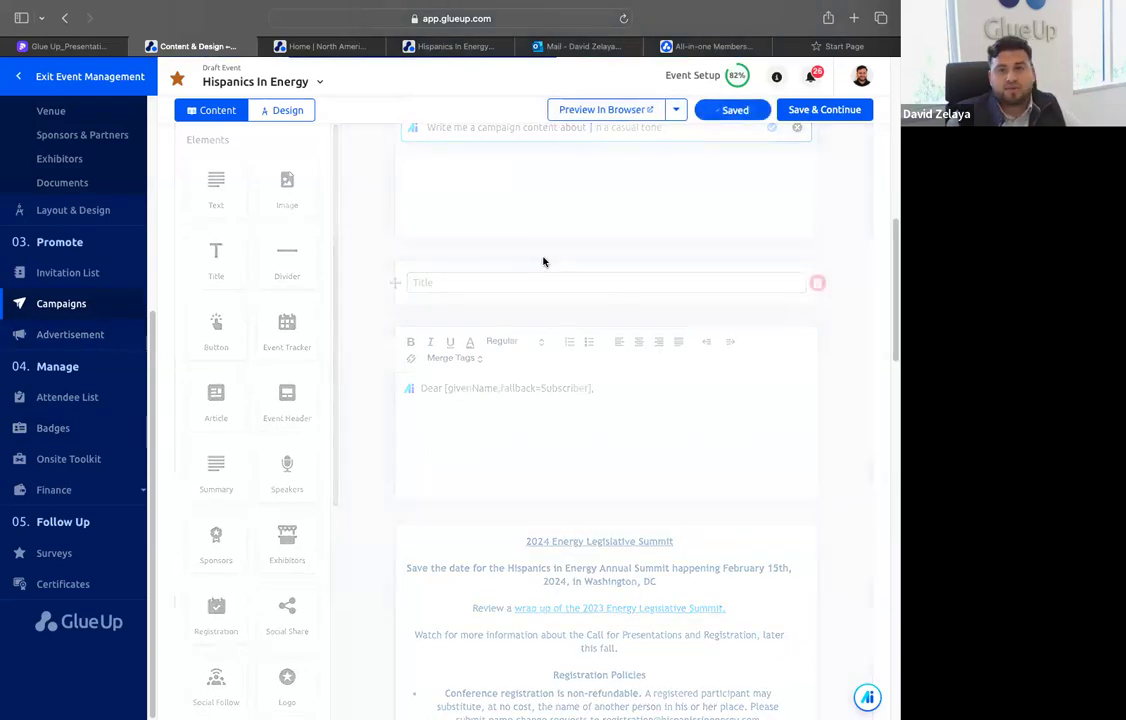
View the event's Attendee List and its filter options for attendee status, payment status and refund status
left_click(67, 397)
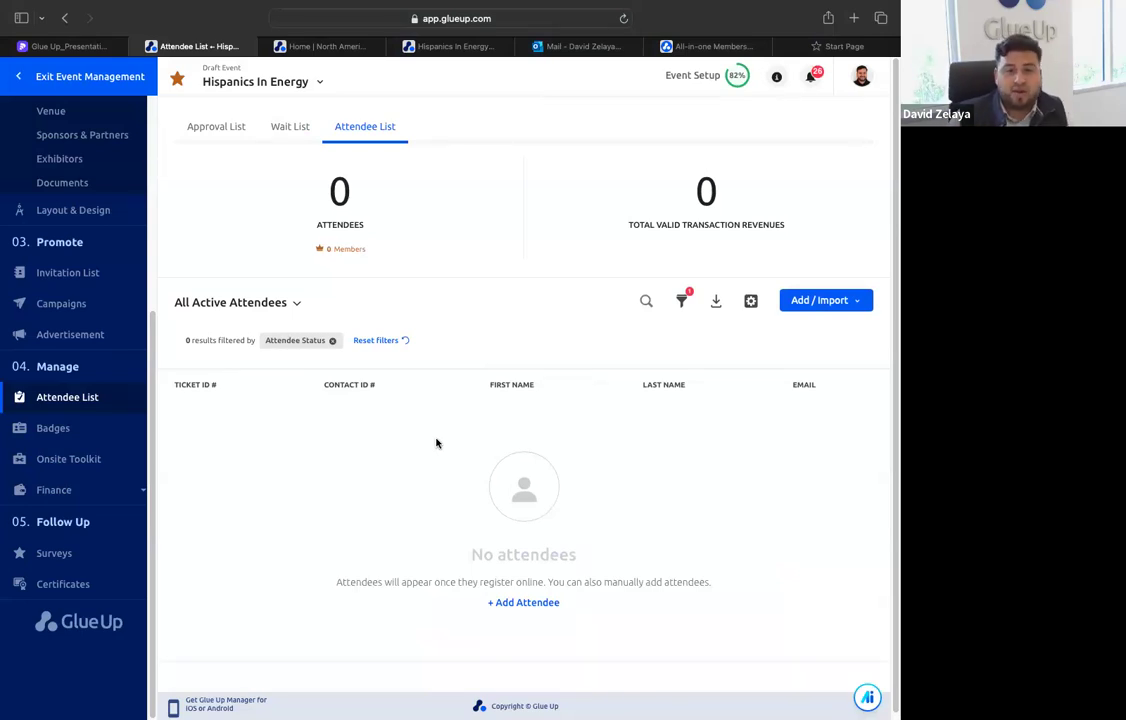
left_click(678, 302)
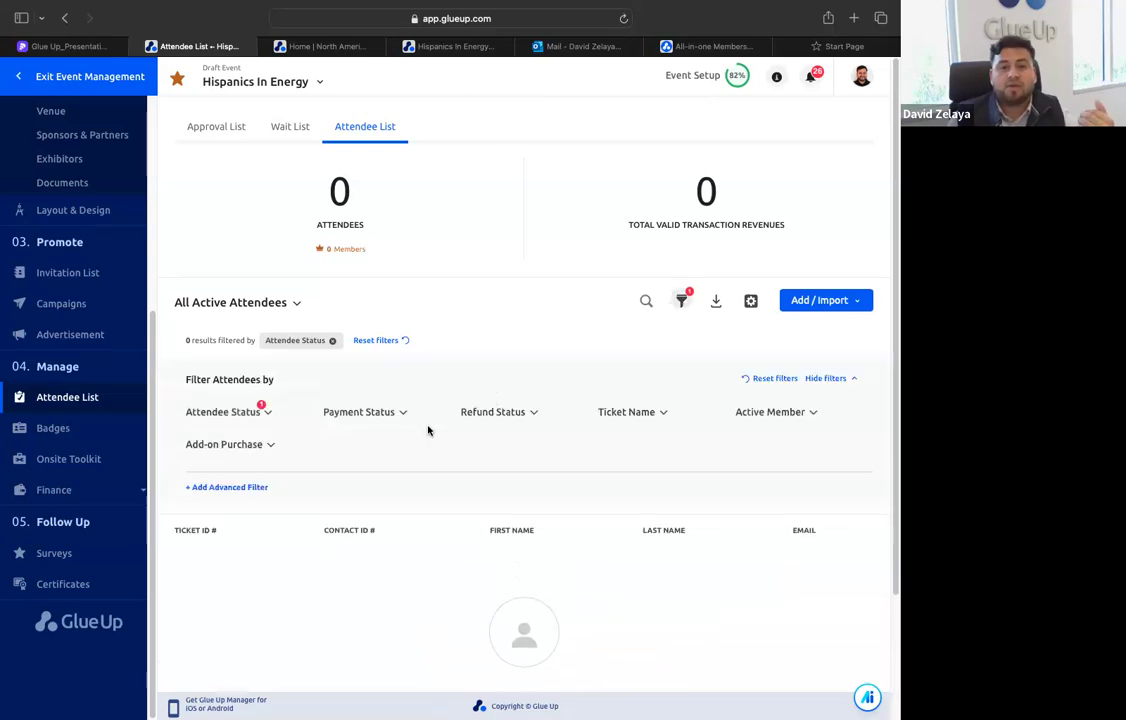
left_click(266, 413)
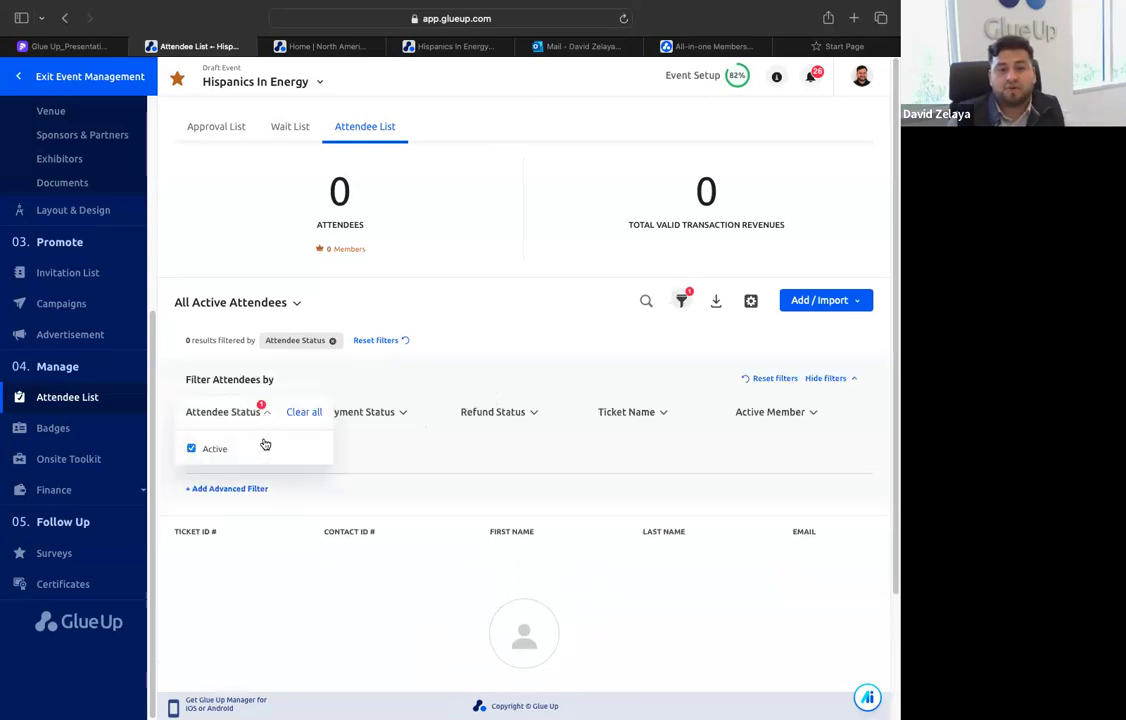
left_click(386, 411)
left_click(427, 362)
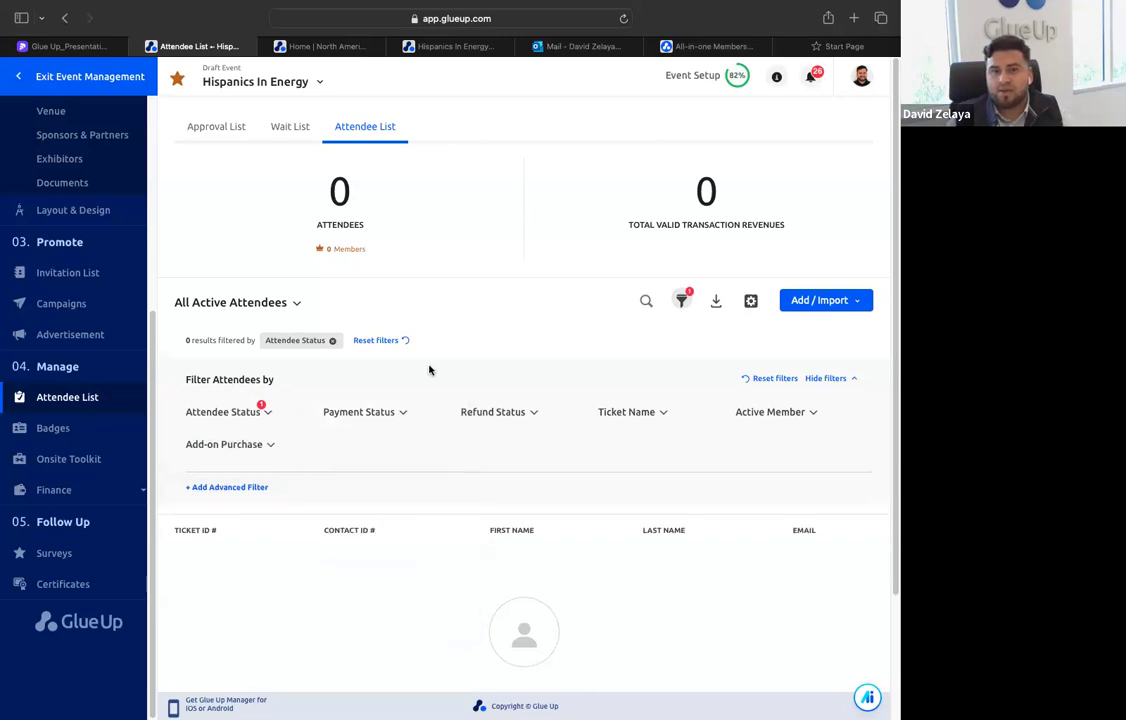
left_click(487, 413)
left_click(452, 360)
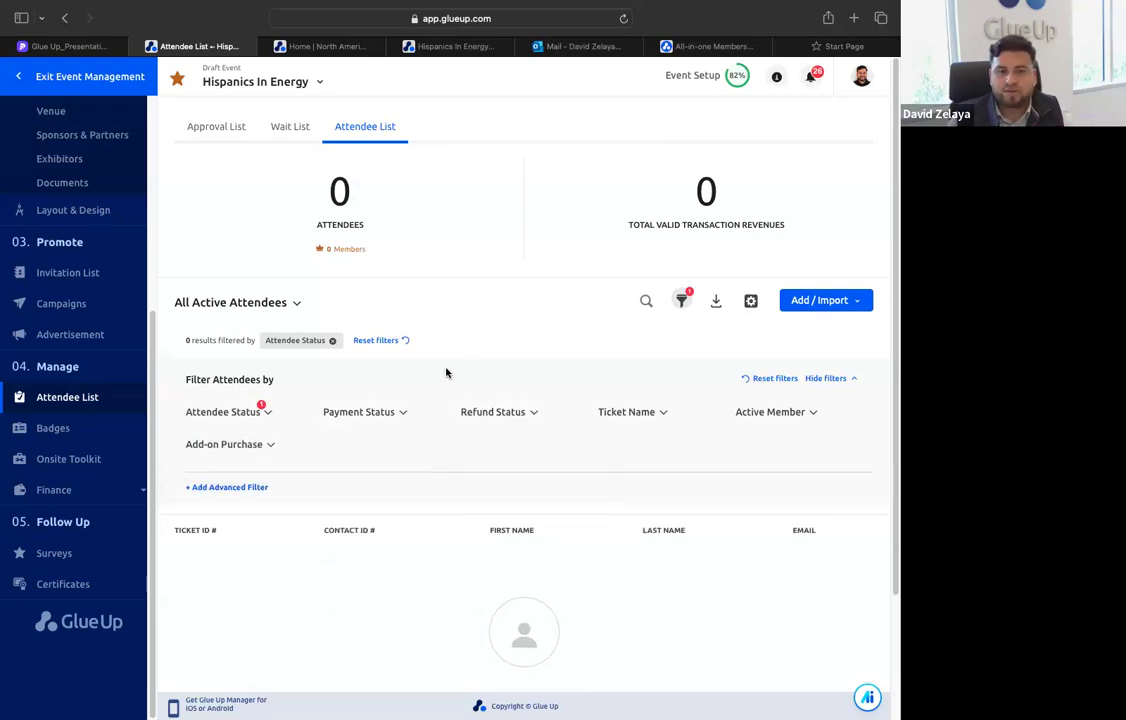
Open the event's badge designs and view the NVTC Badge layout in the editor
left_click(94, 432)
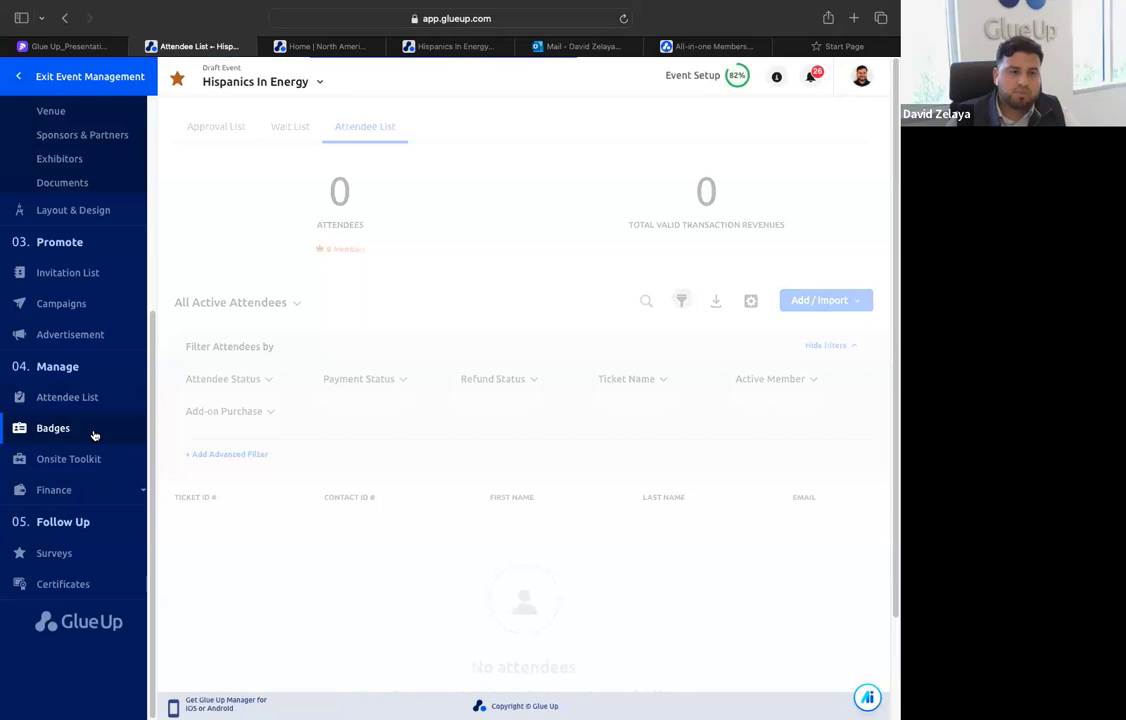
left_click(241, 233)
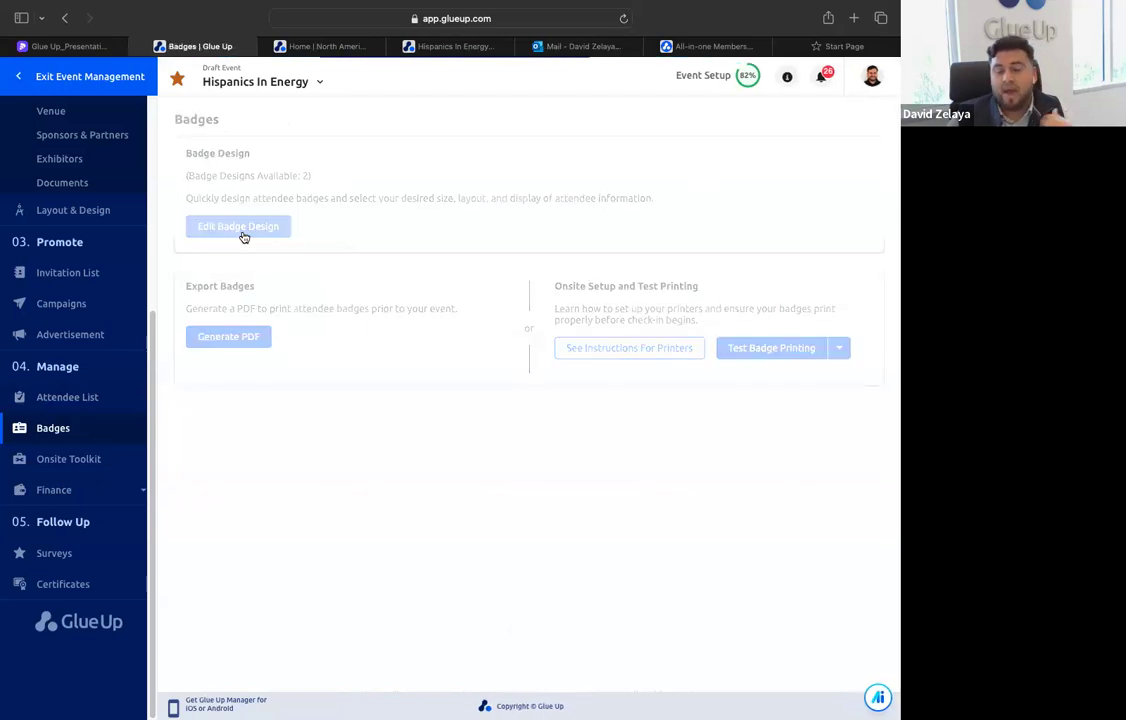
left_click(194, 531)
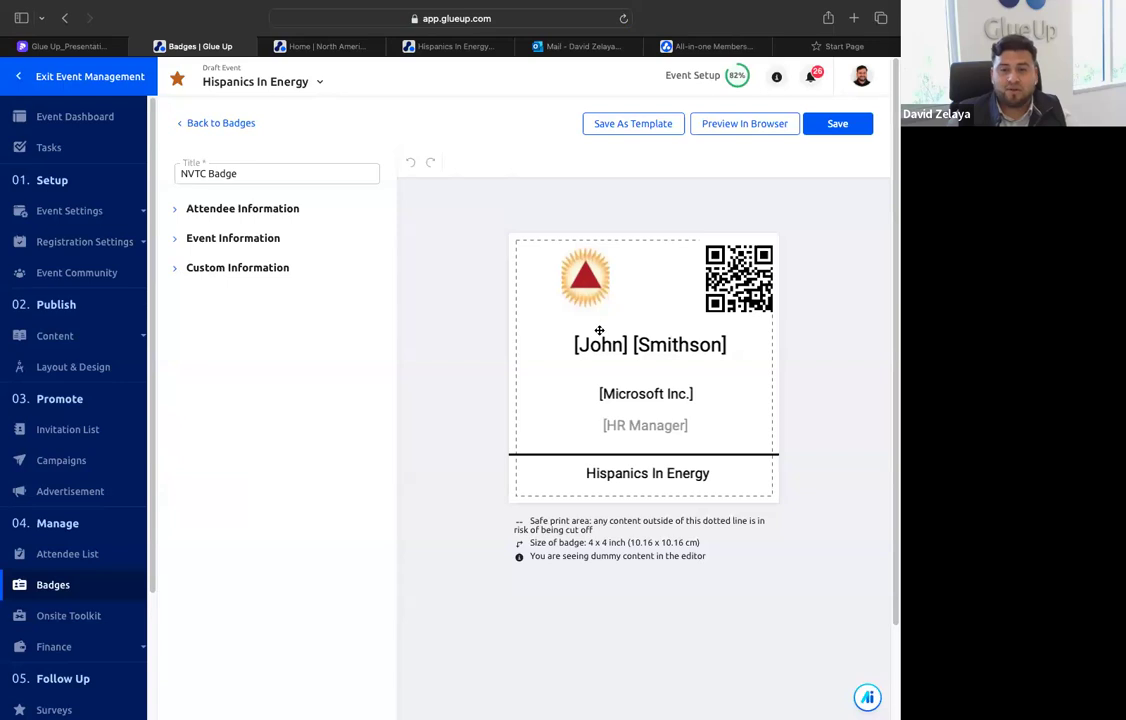
right_click(580, 341)
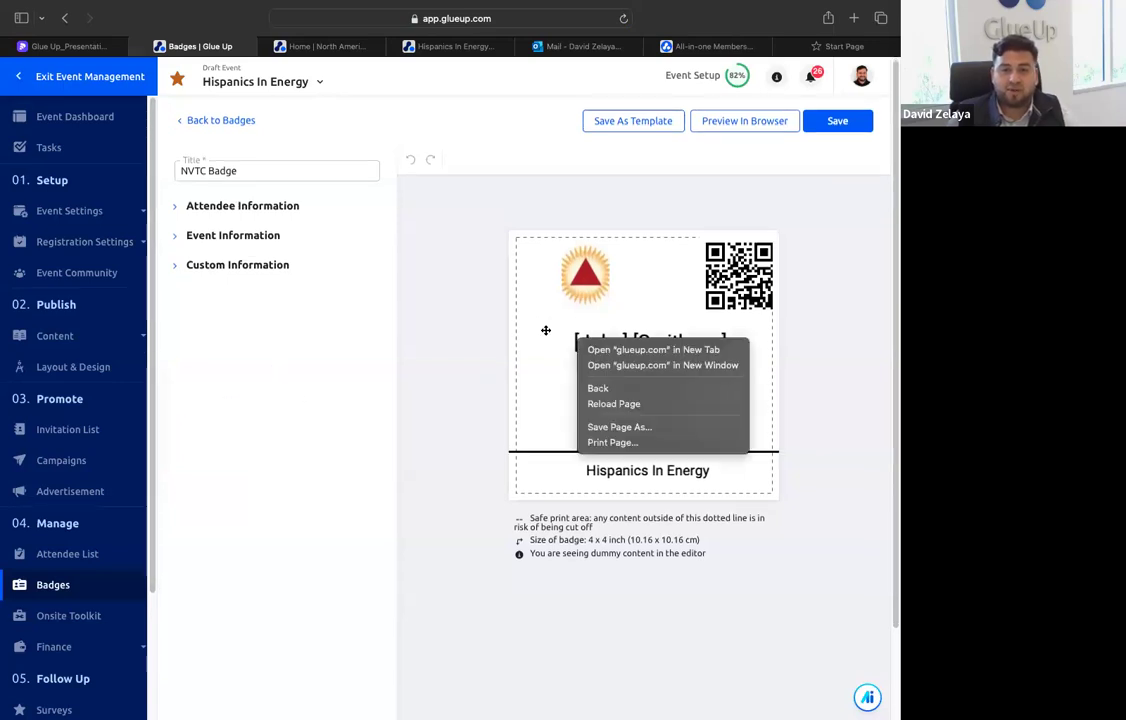
left_click(424, 333)
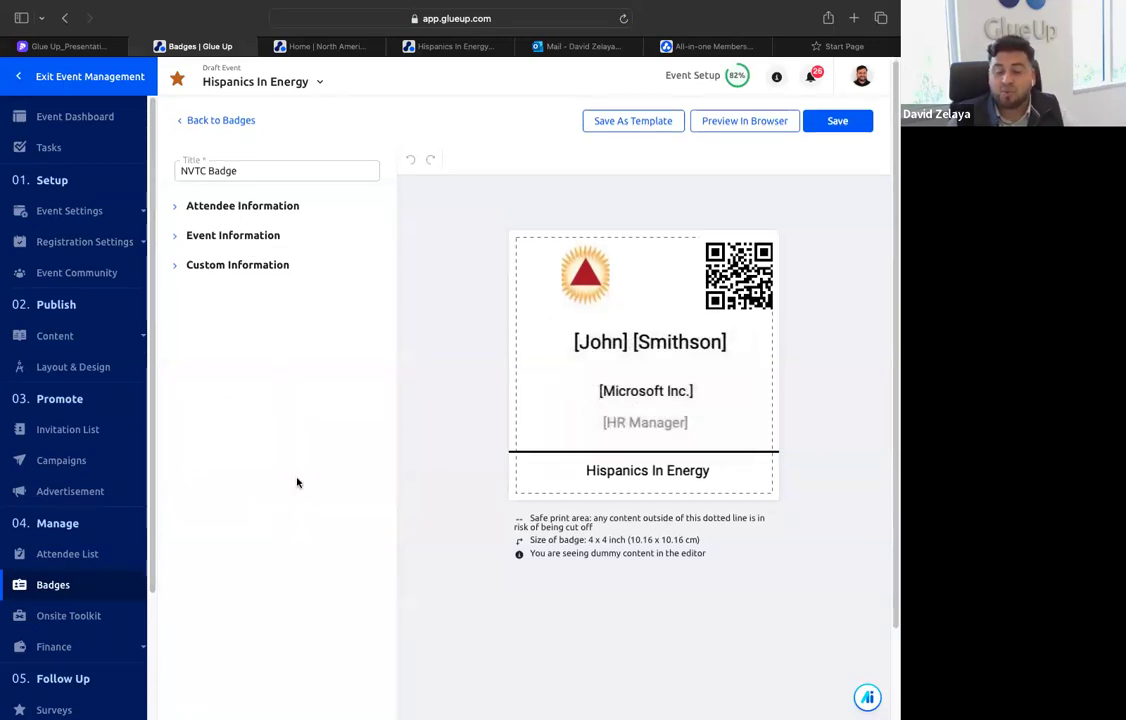
View the check-in tools in the event's Onsite Toolkit
scroll(241, 488, "down", 1)
scroll(82, 537, "down", 3)
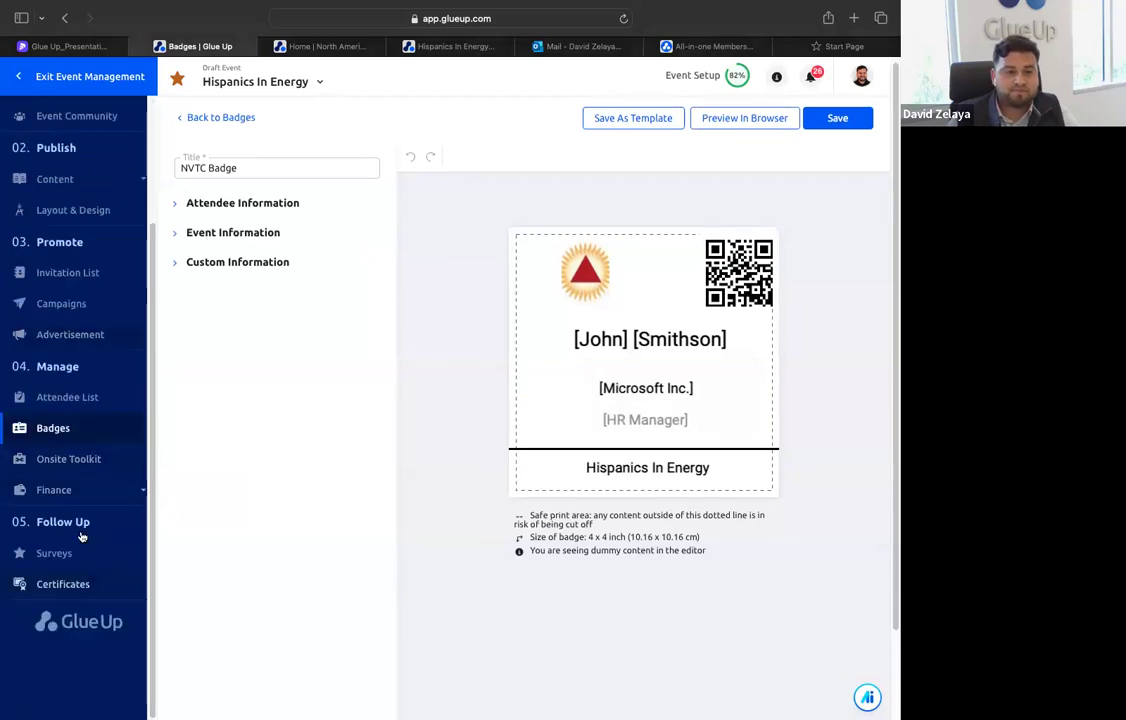
left_click(80, 461)
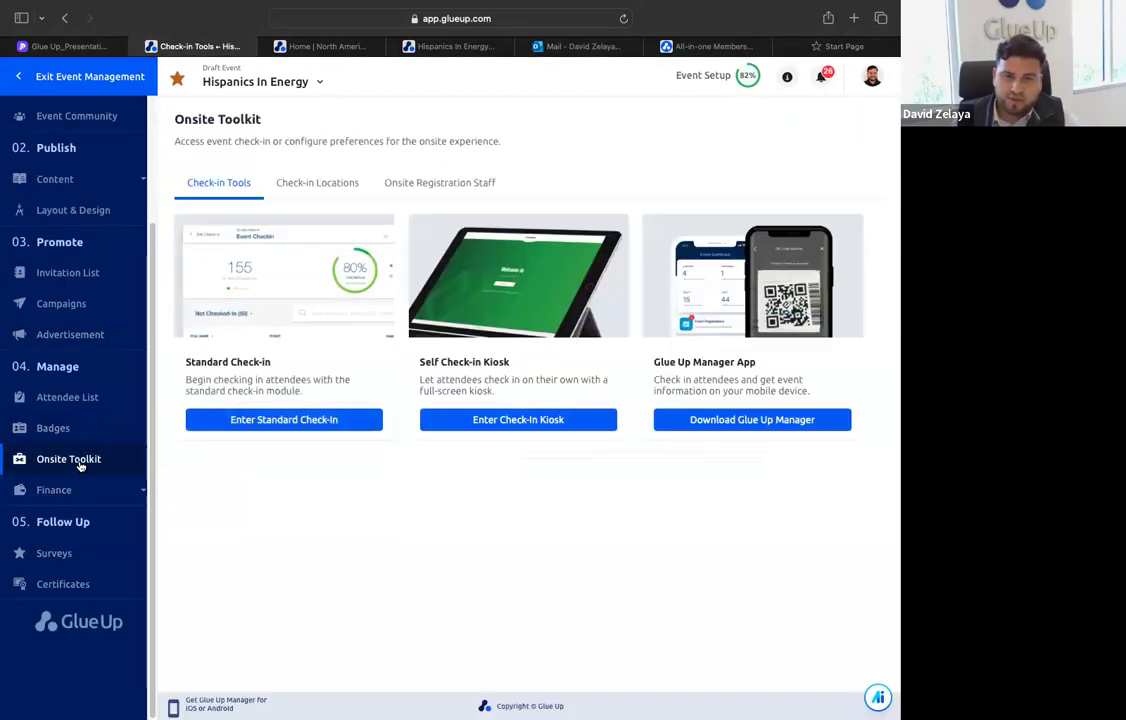
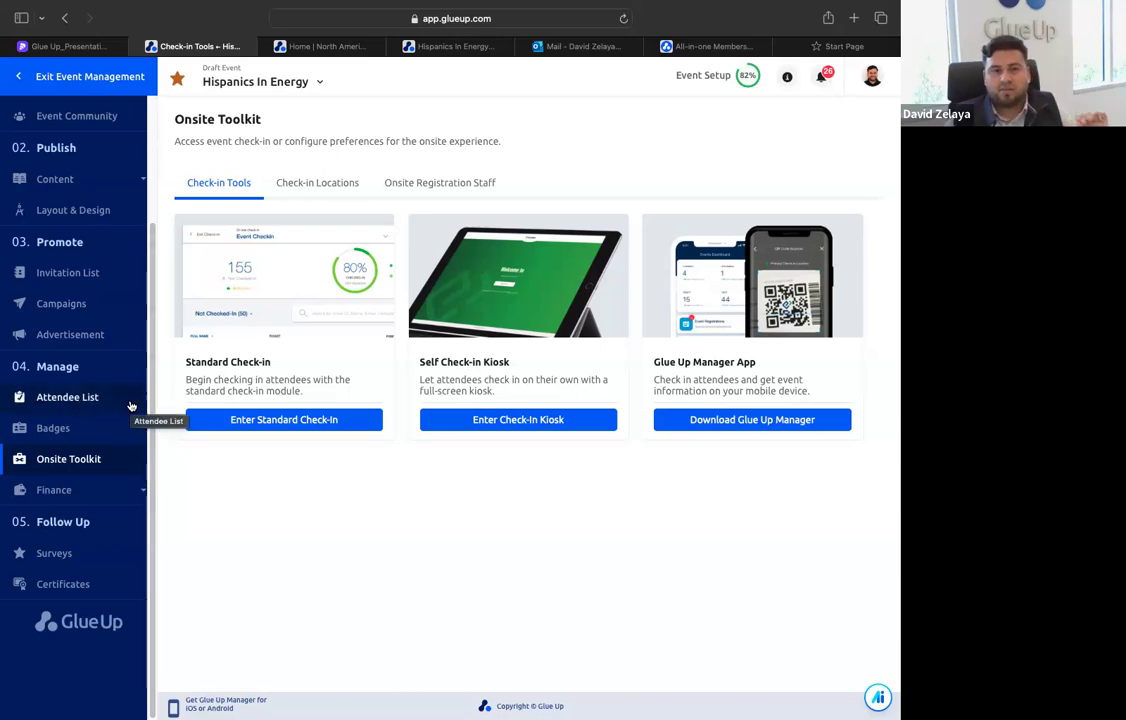
View the Check-in Locations and Onsite Registration Staff sections of the event's Onsite Toolkit
left_click(334, 188)
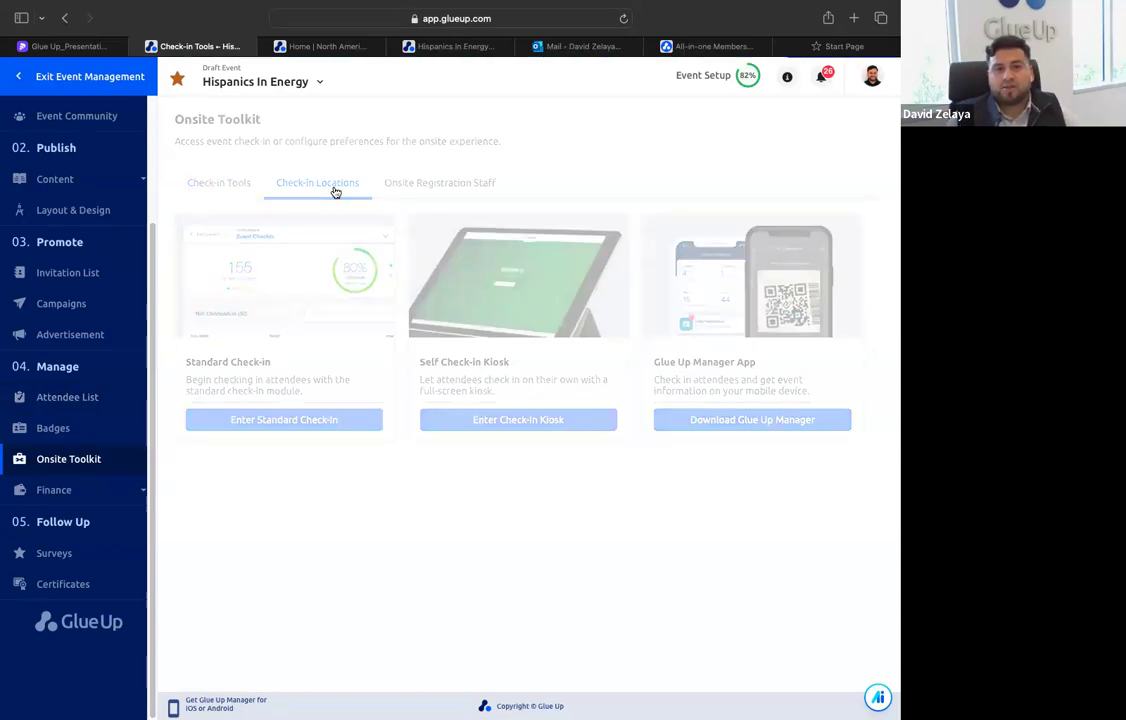
left_click(432, 130)
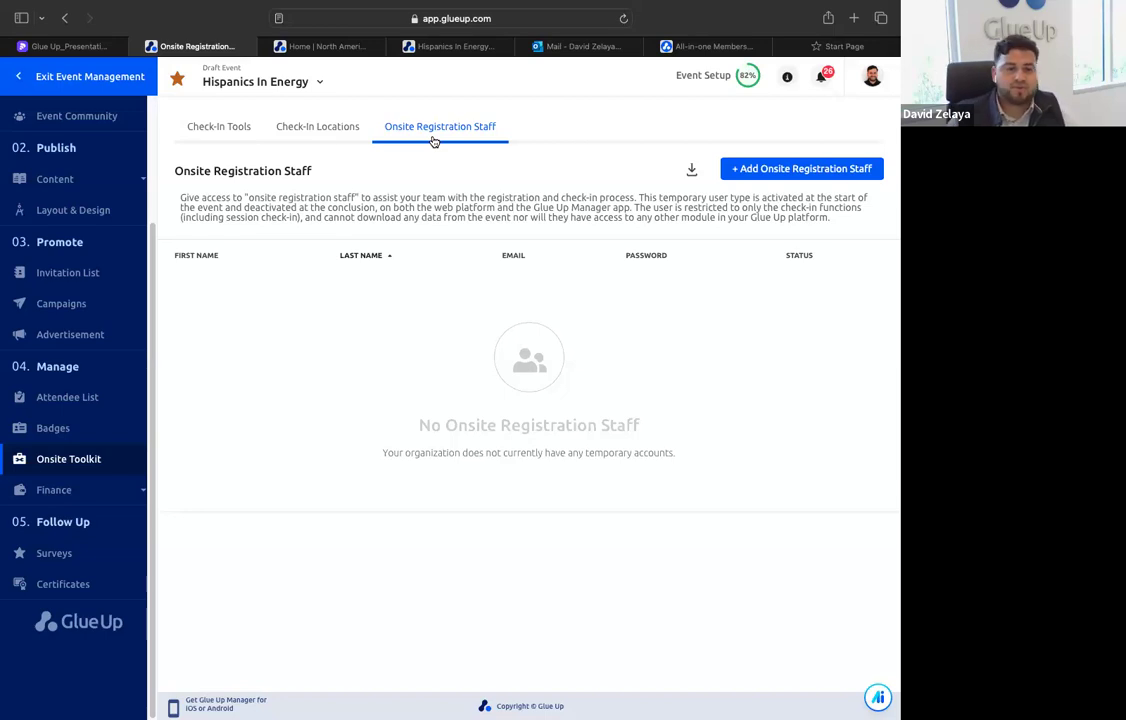
View the event's finance pages for Profit & Loss, Payments and Invoices
left_click(85, 490)
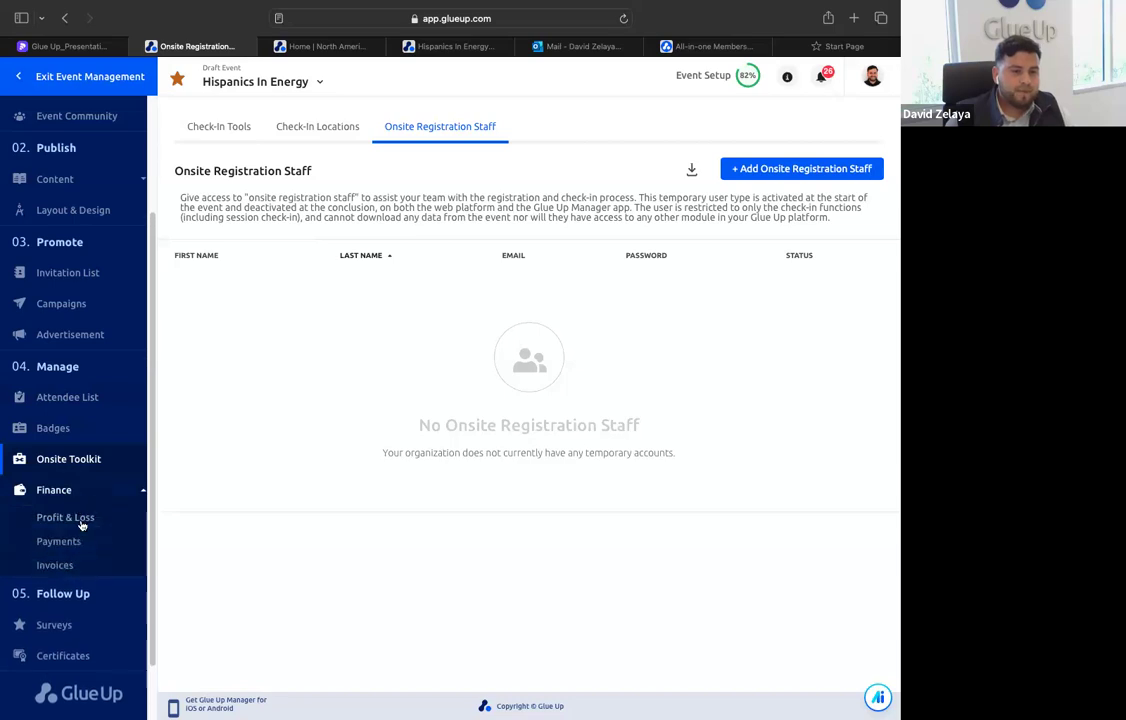
left_click(82, 519)
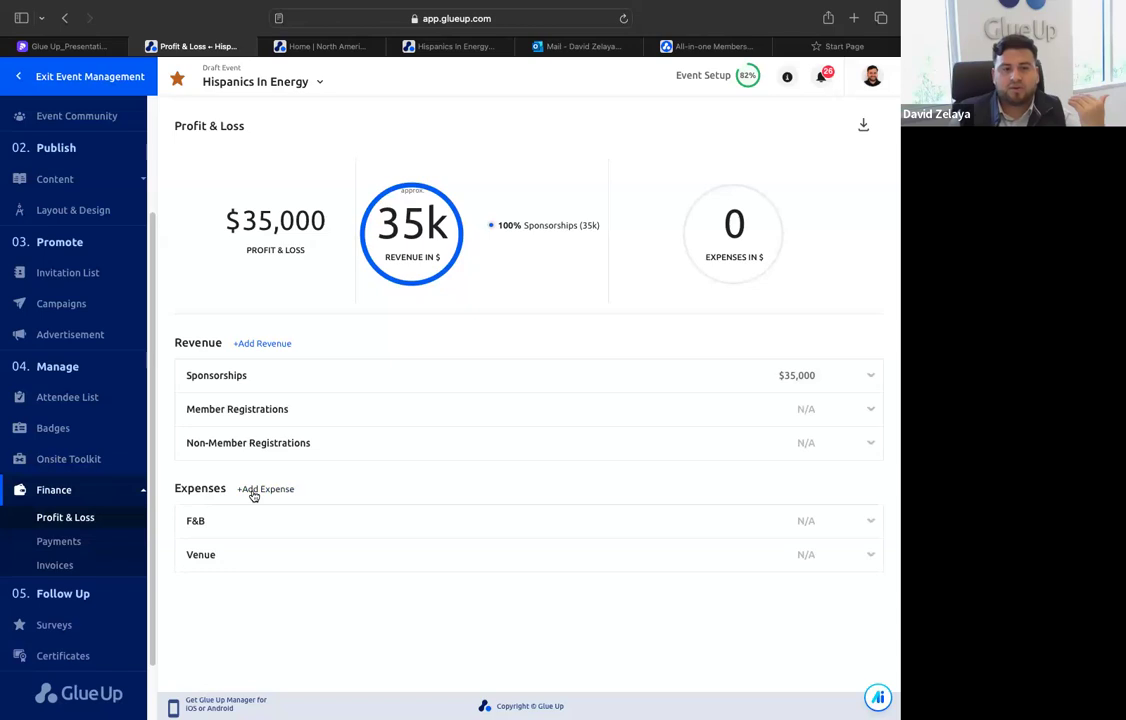
left_click(84, 551)
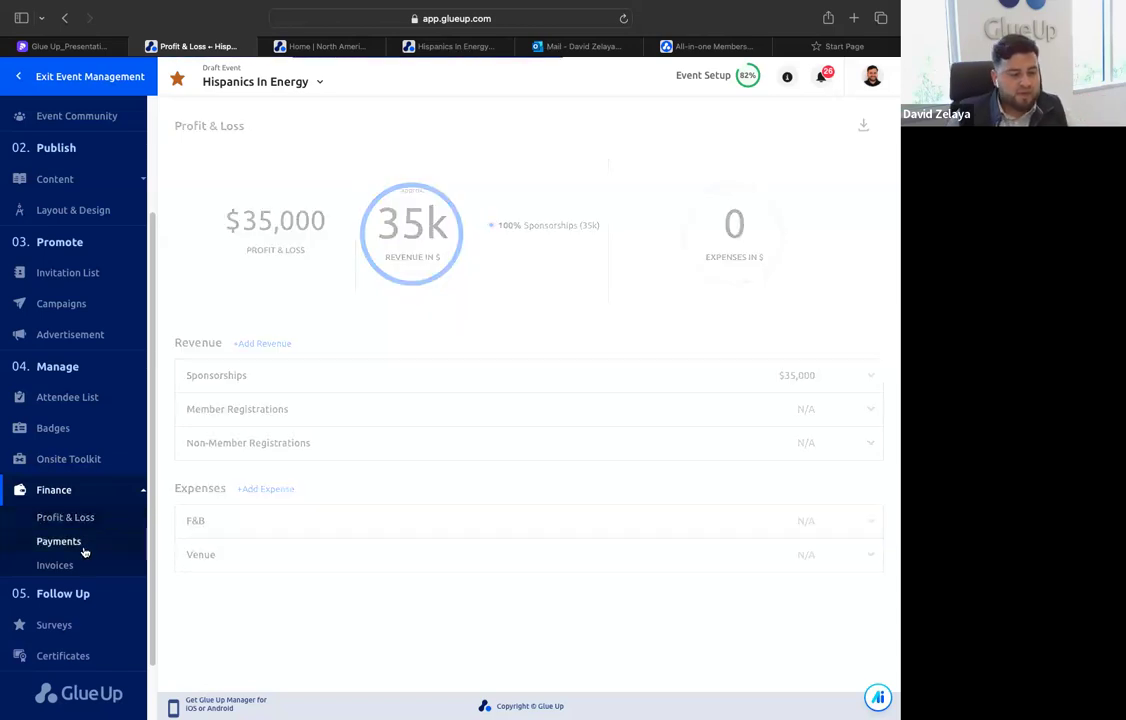
left_click(82, 565)
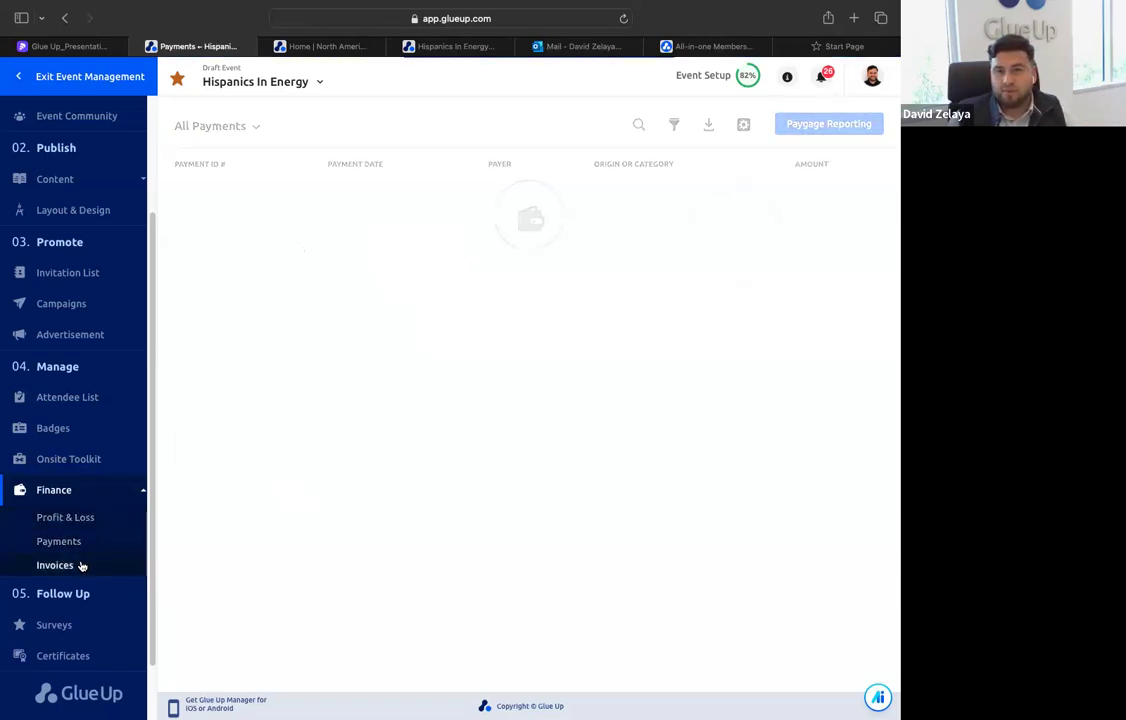
View the event's follow-up pages for Surveys and Certificates
scroll(84, 563, "down", 2)
left_click(87, 557)
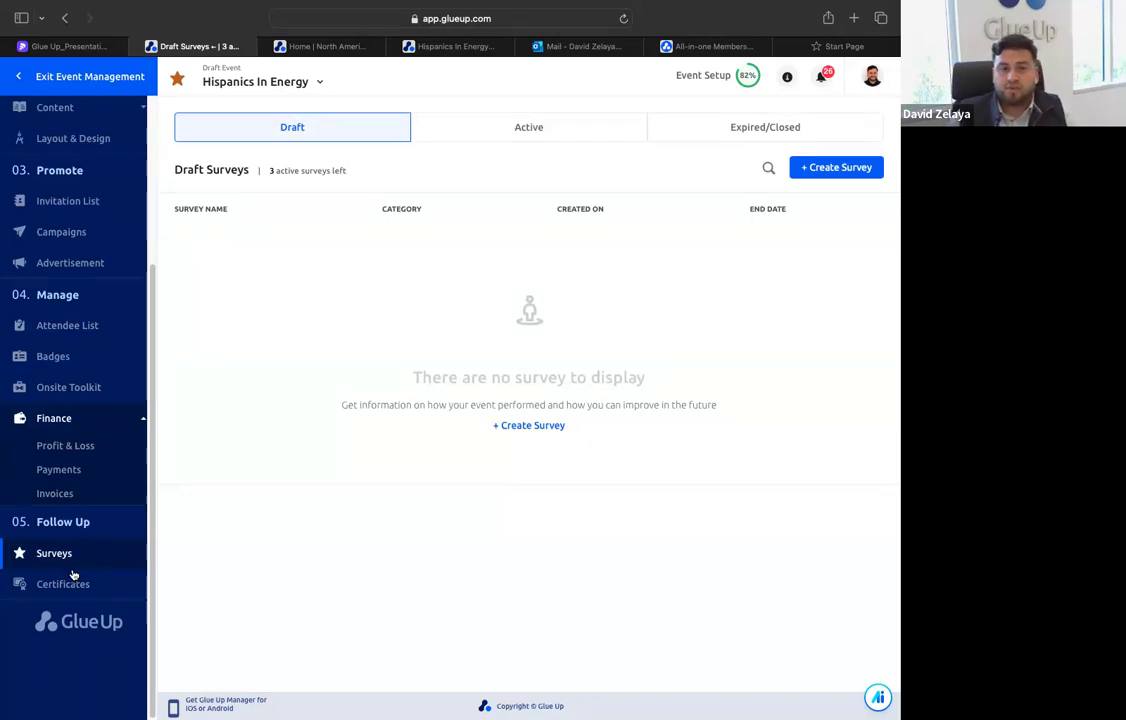
left_click(92, 584)
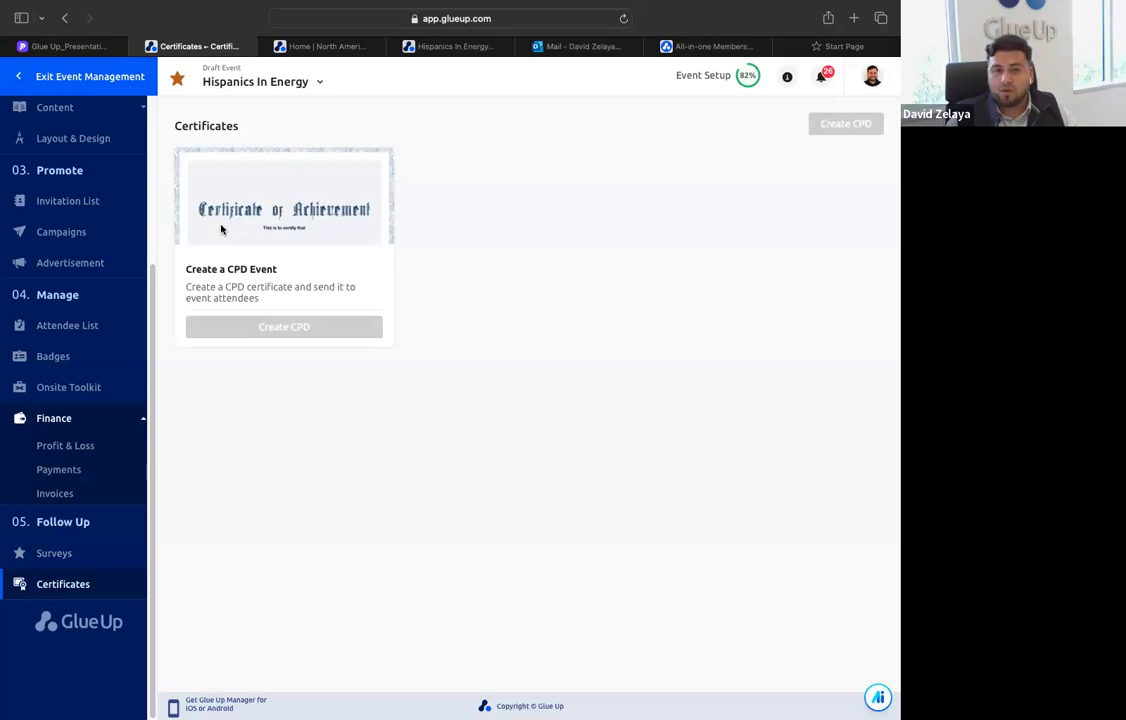
Exit the event's management area and open the organization's Memberships dashboard
left_click(105, 88)
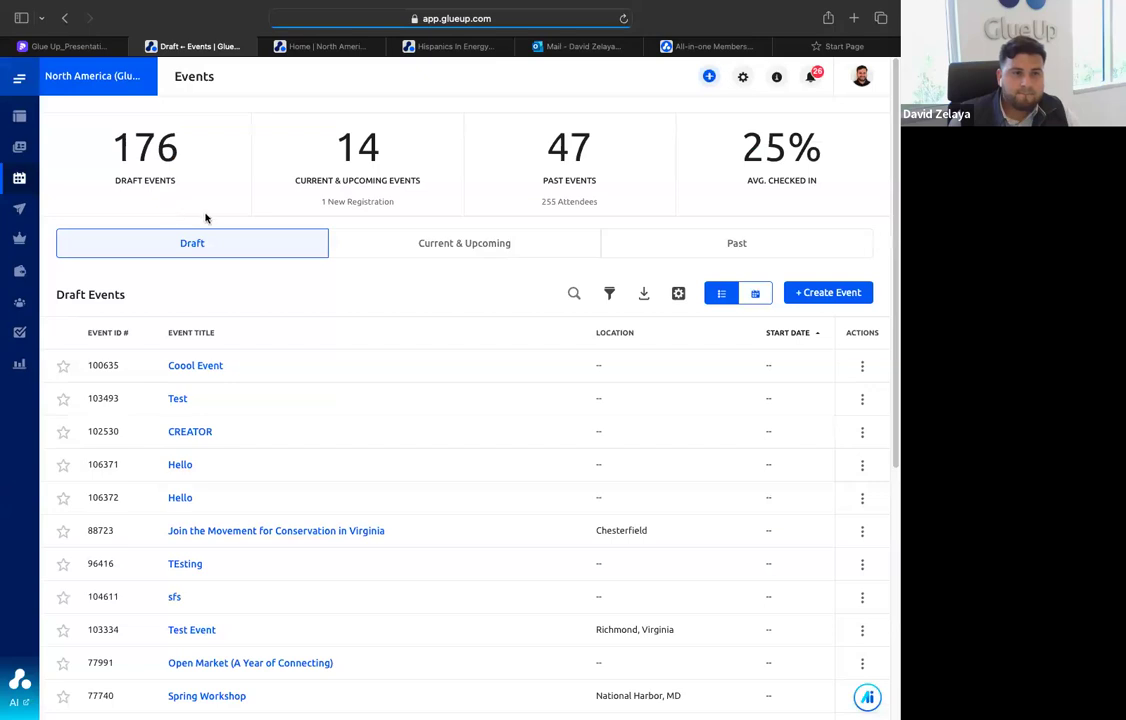
mouse_move(30, 210)
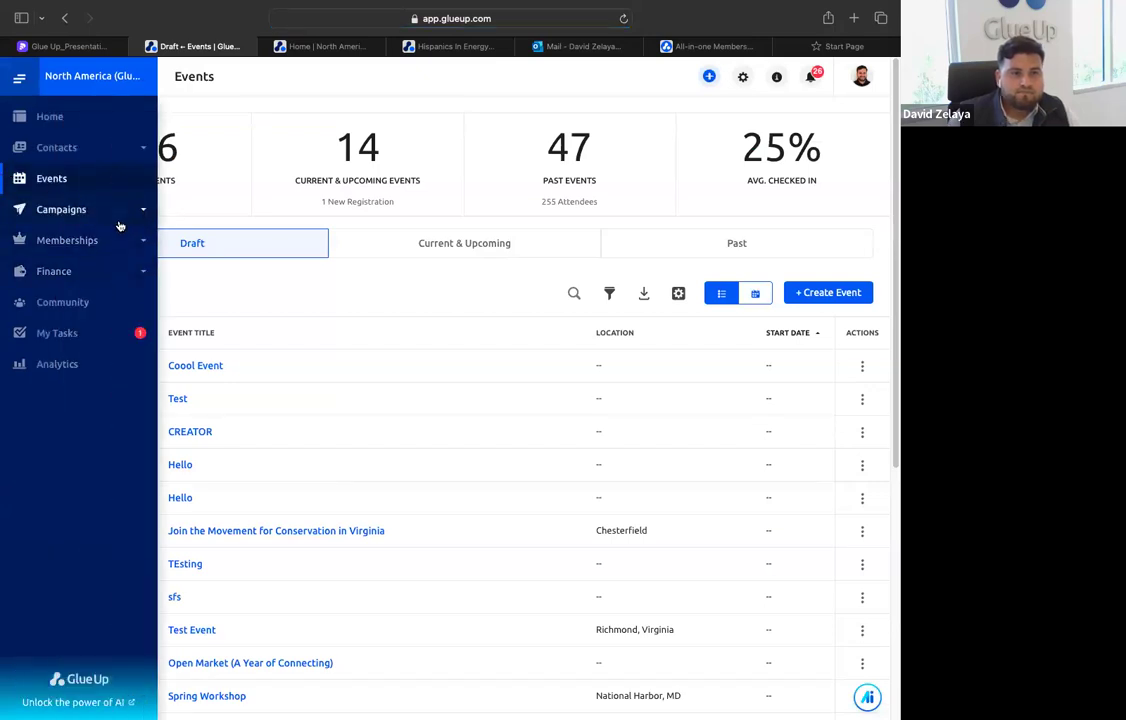
left_click(90, 240)
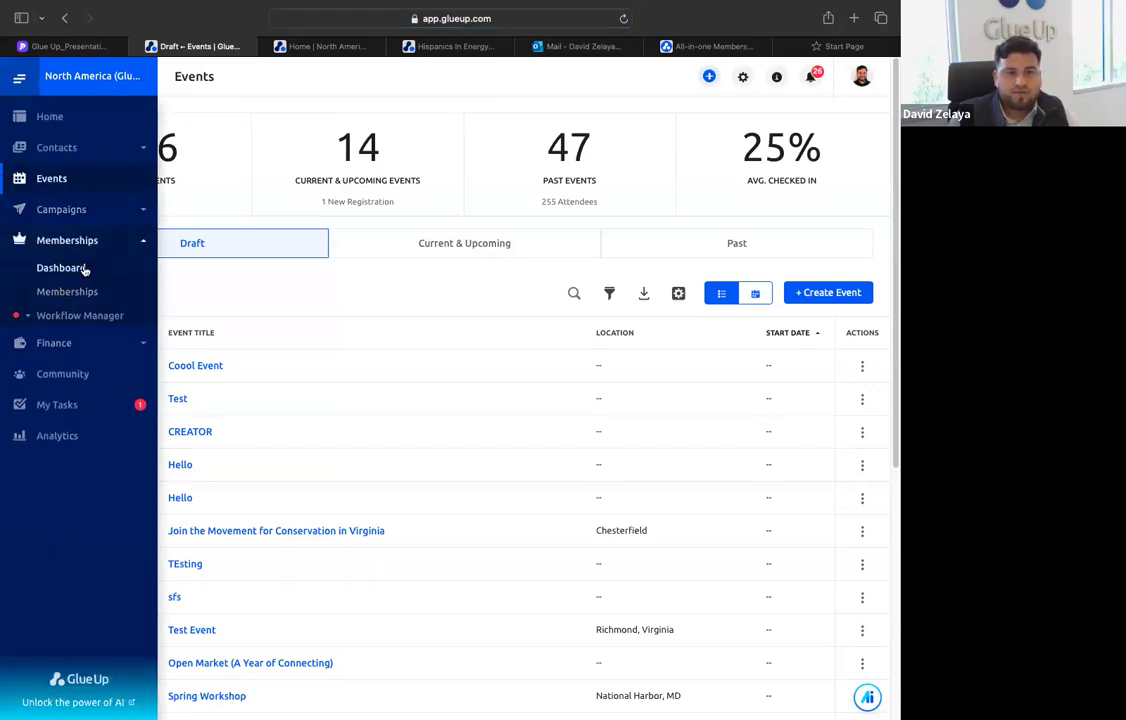
left_click(85, 269)
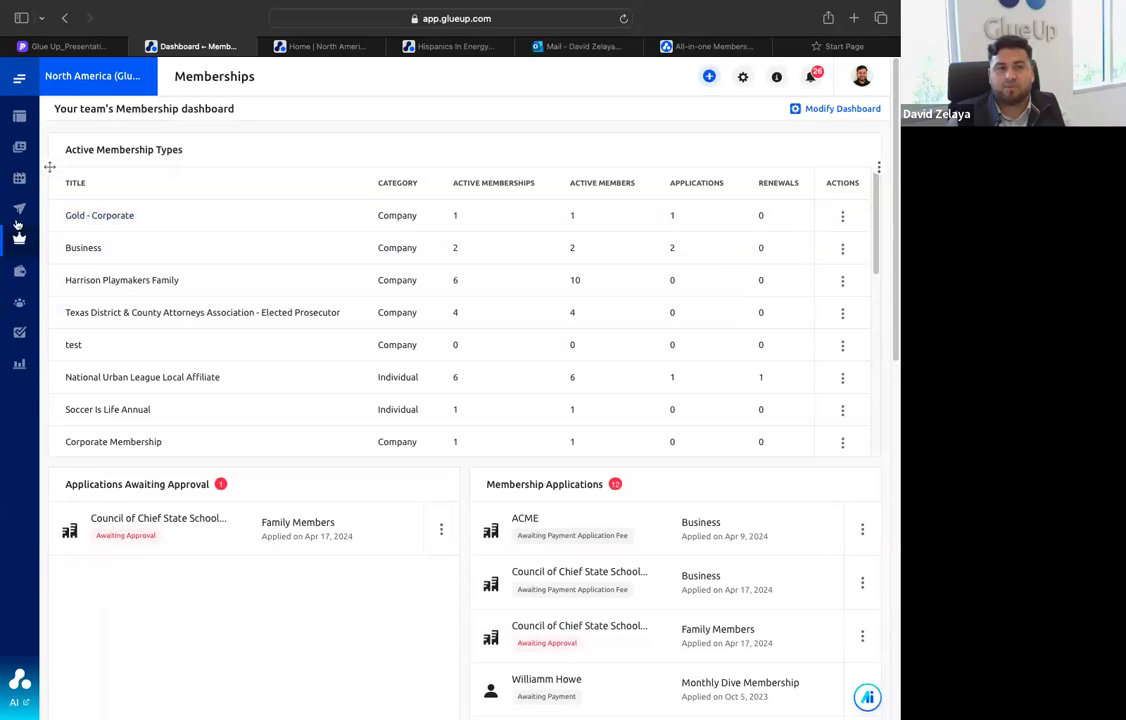
View the membership applications awaiting approval in the Workflow Manager
mouse_move(50, 266)
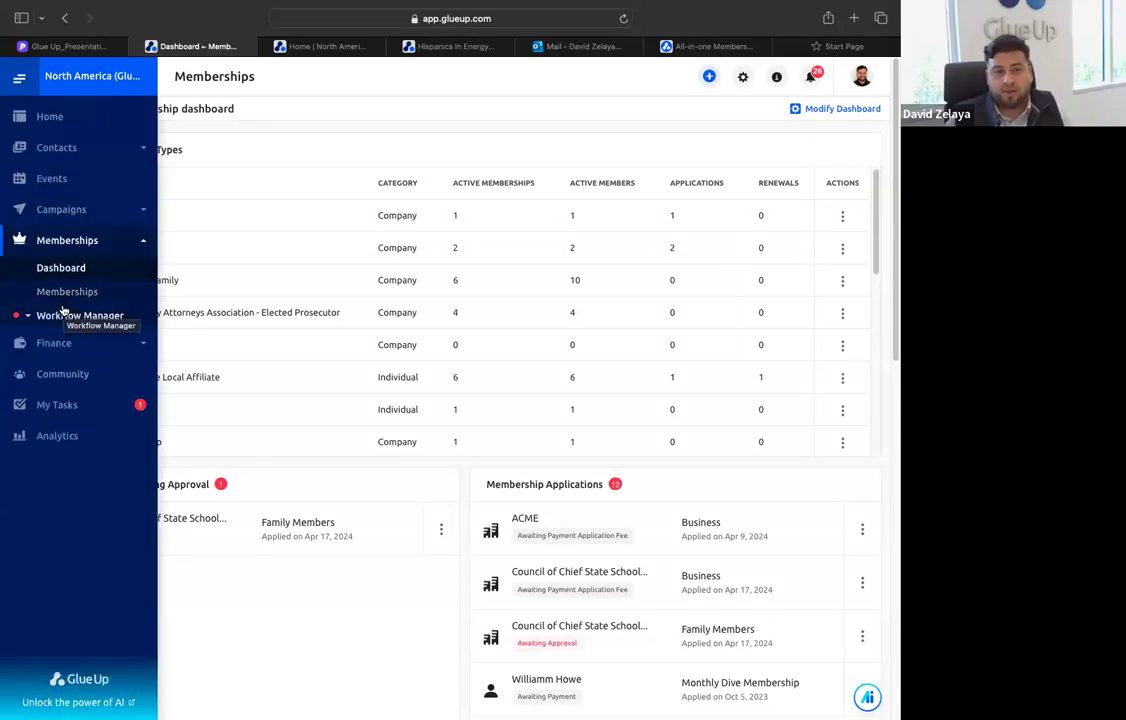
left_click(94, 315)
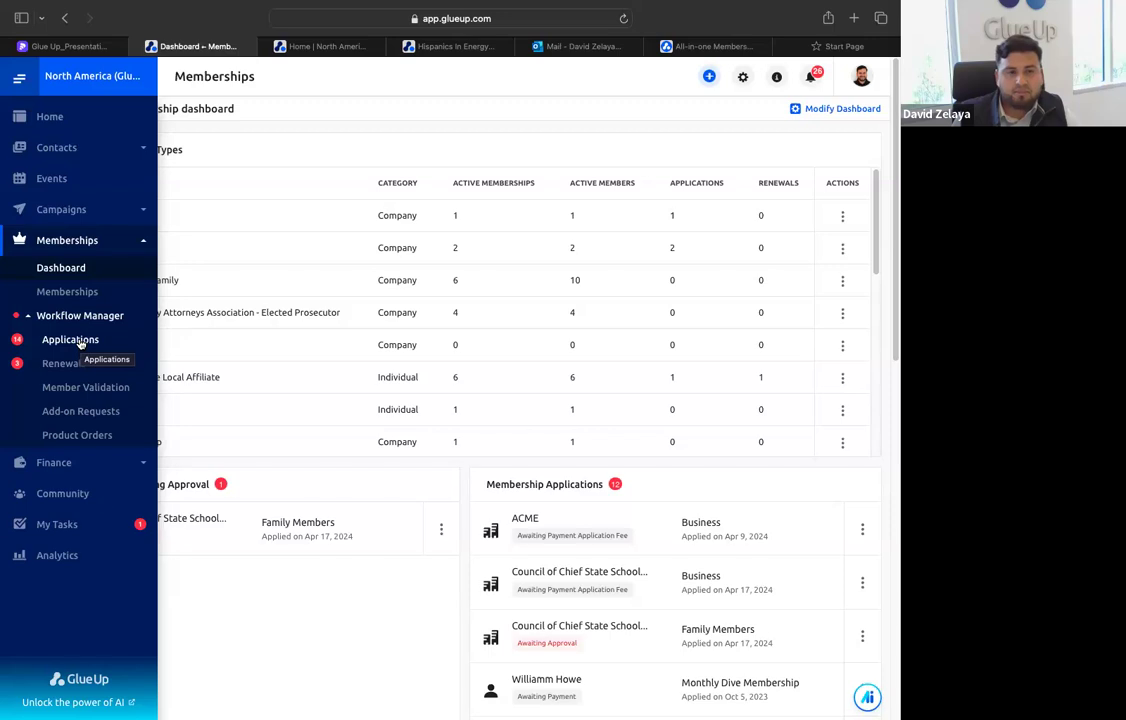
left_click(72, 340)
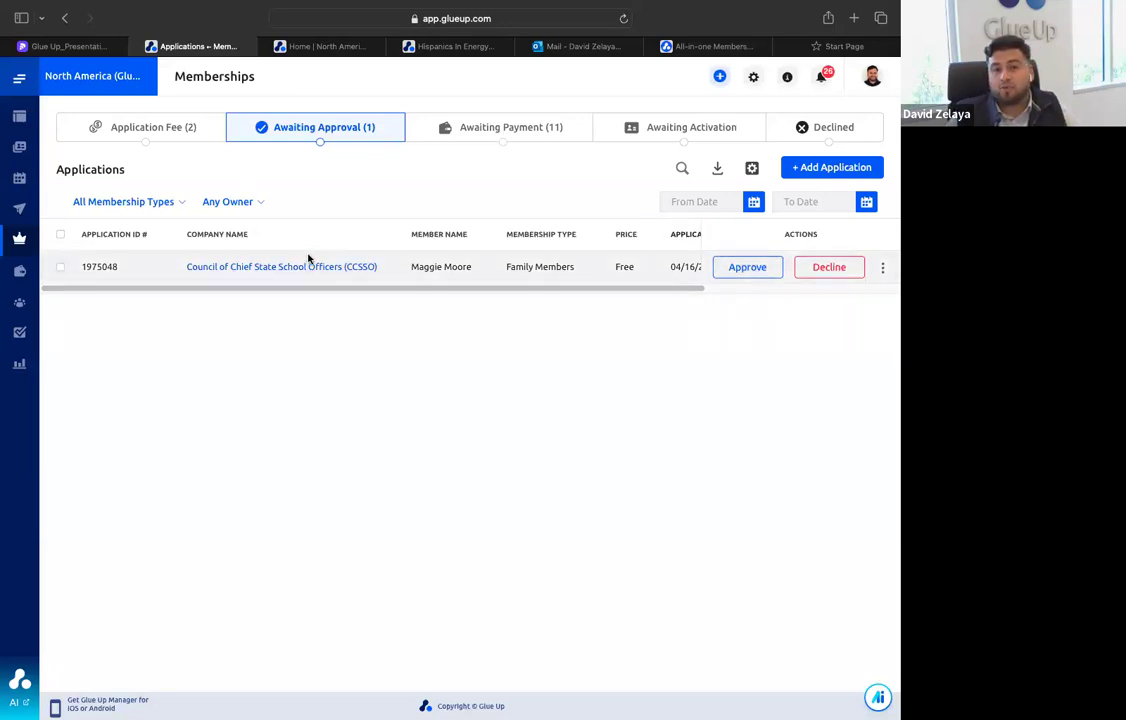
View the membership Renewals and Member Validation pages in the Workflow Manager
mouse_move(65, 314)
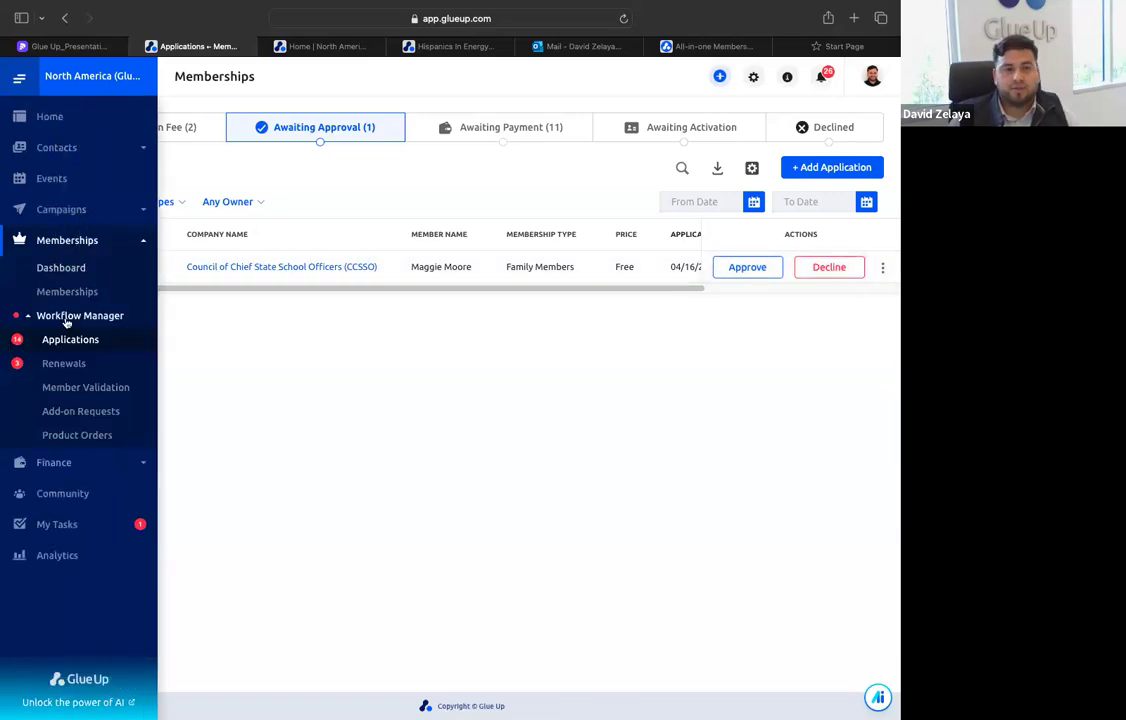
left_click(77, 365)
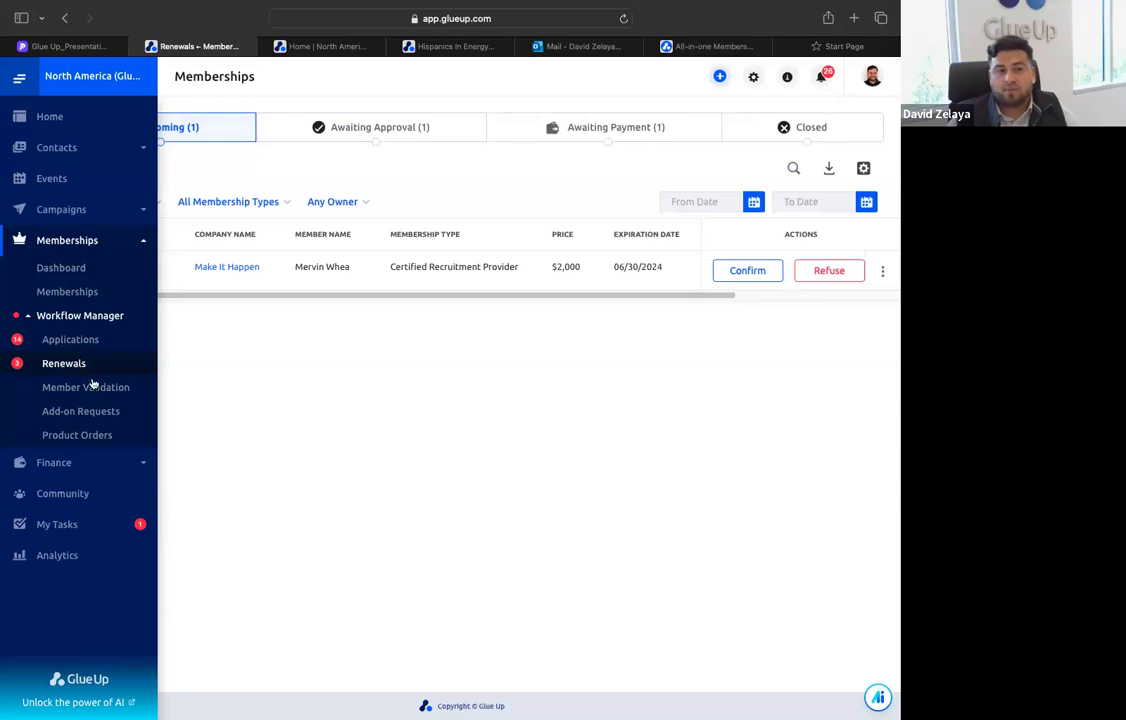
left_click(96, 389)
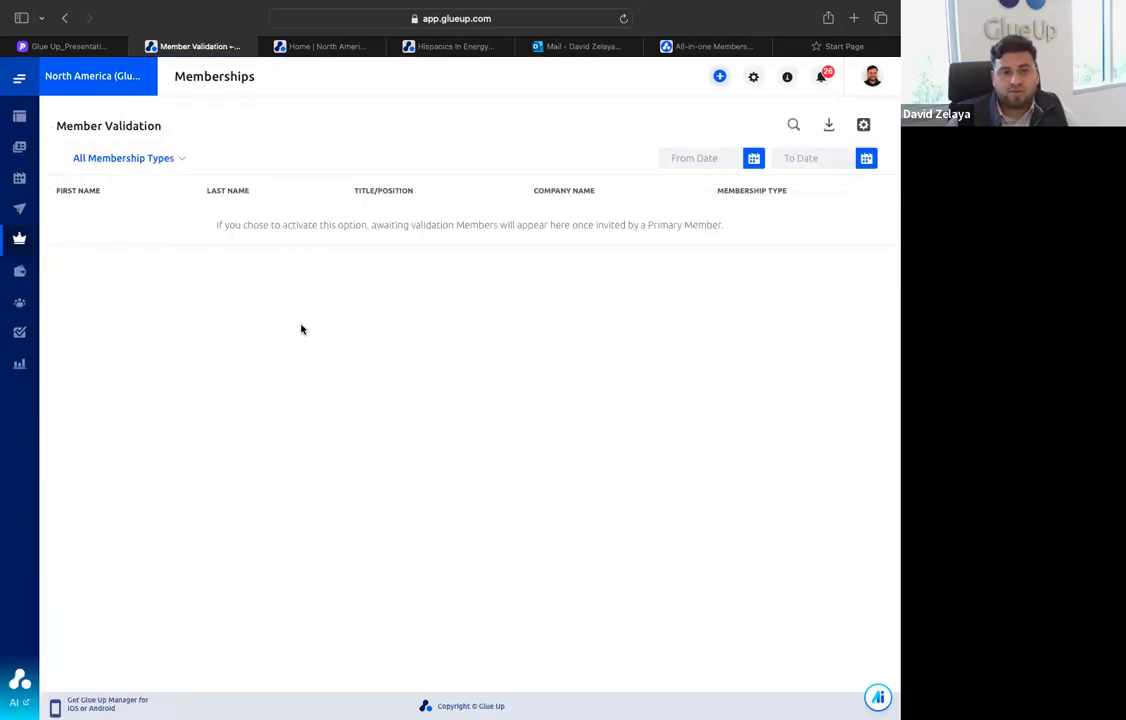
View the Add-on Requests and Product Orders pages in the membership Workflow Manager
mouse_move(15, 236)
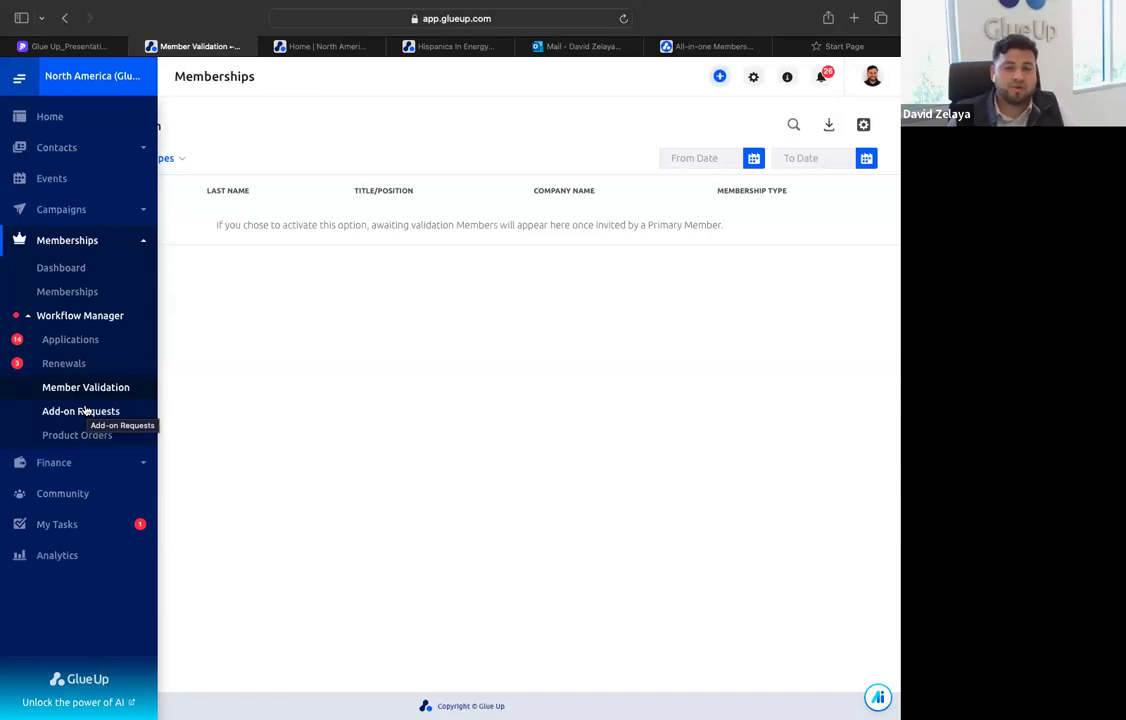
left_click(85, 410)
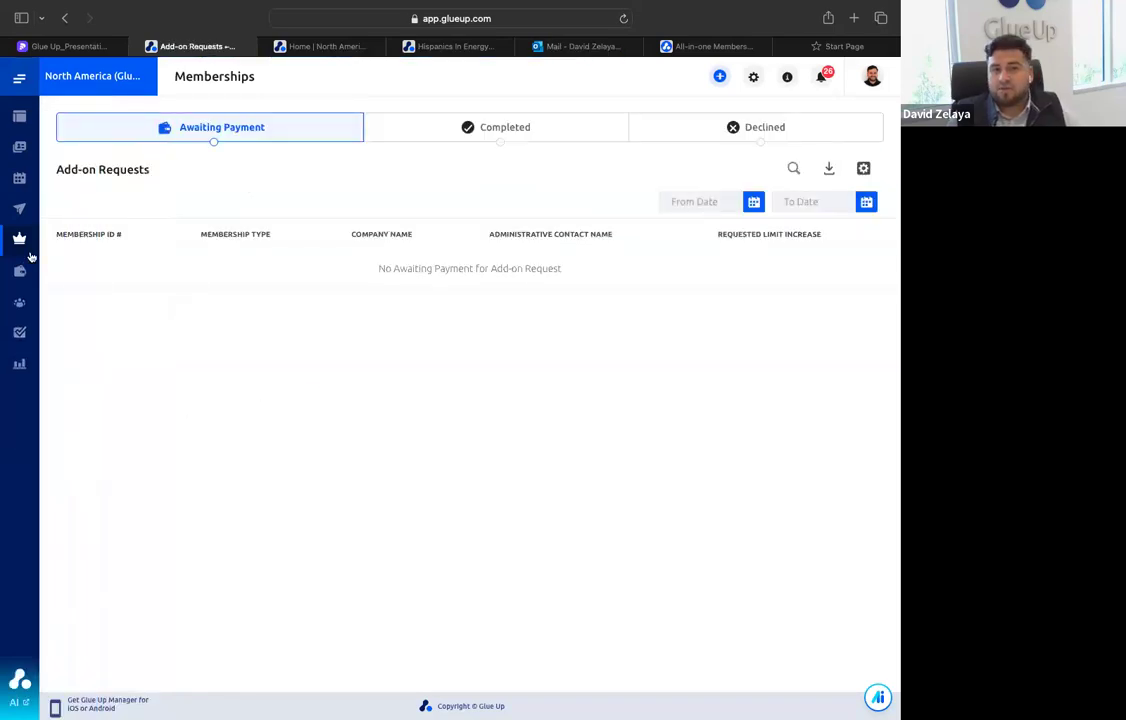
mouse_move(89, 292)
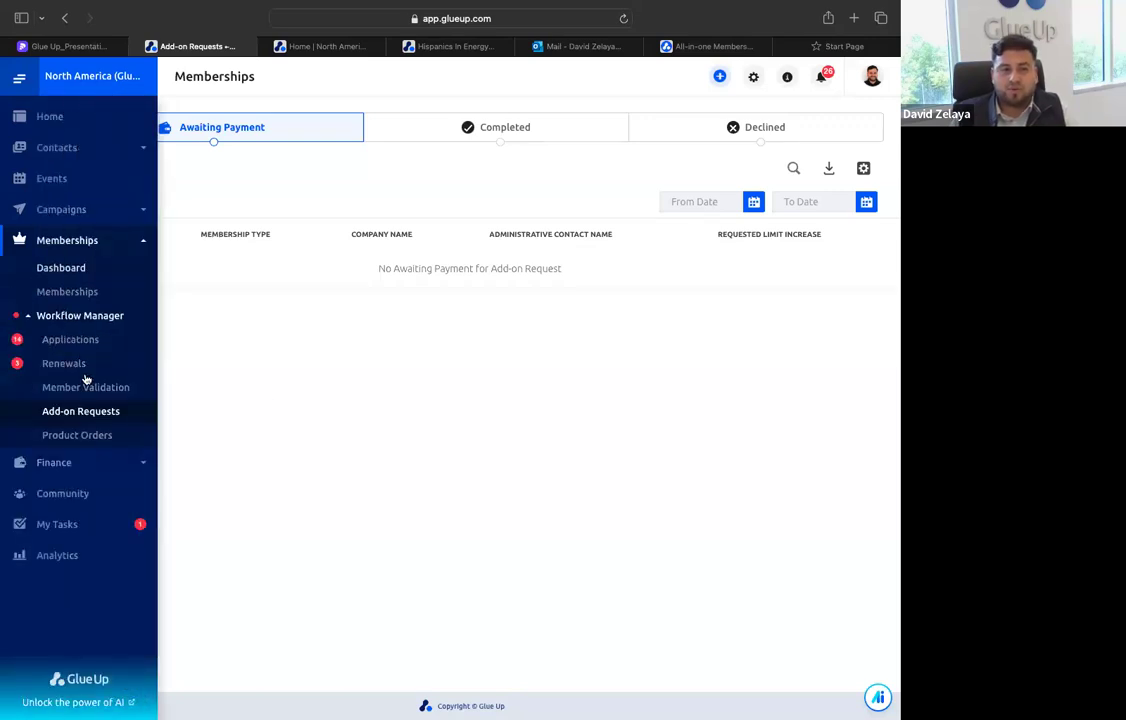
left_click(94, 436)
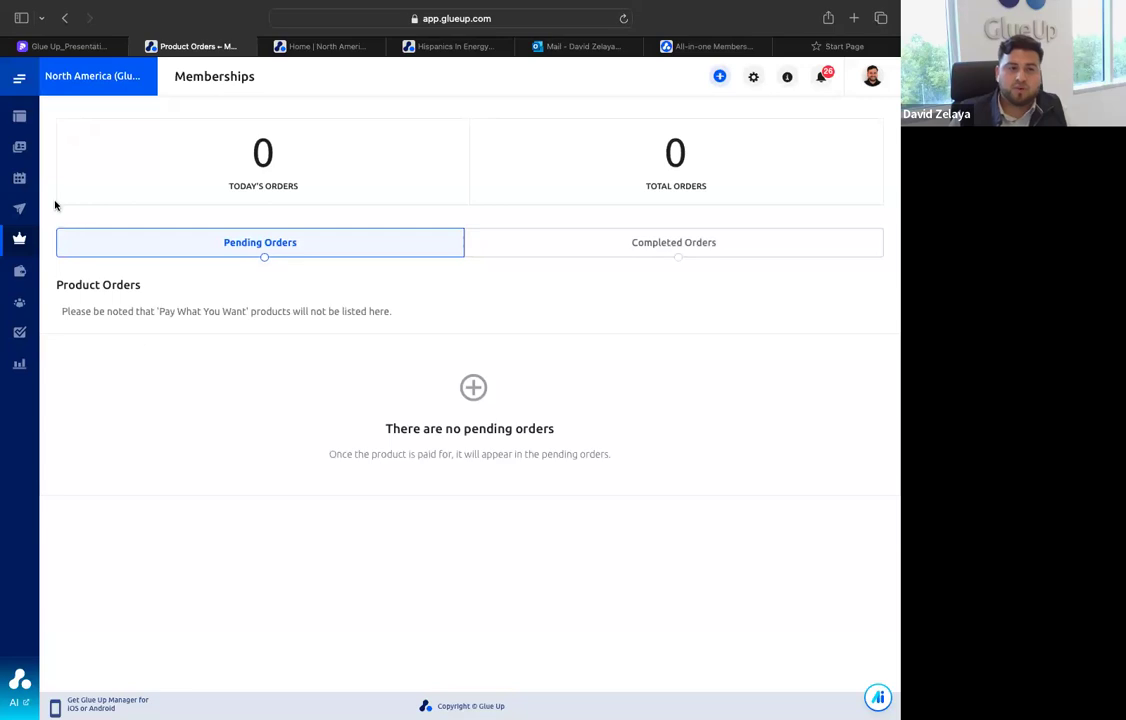
Open the organization's finance invoices, filter them by the Overdue status and look through the filtered list
mouse_move(23, 305)
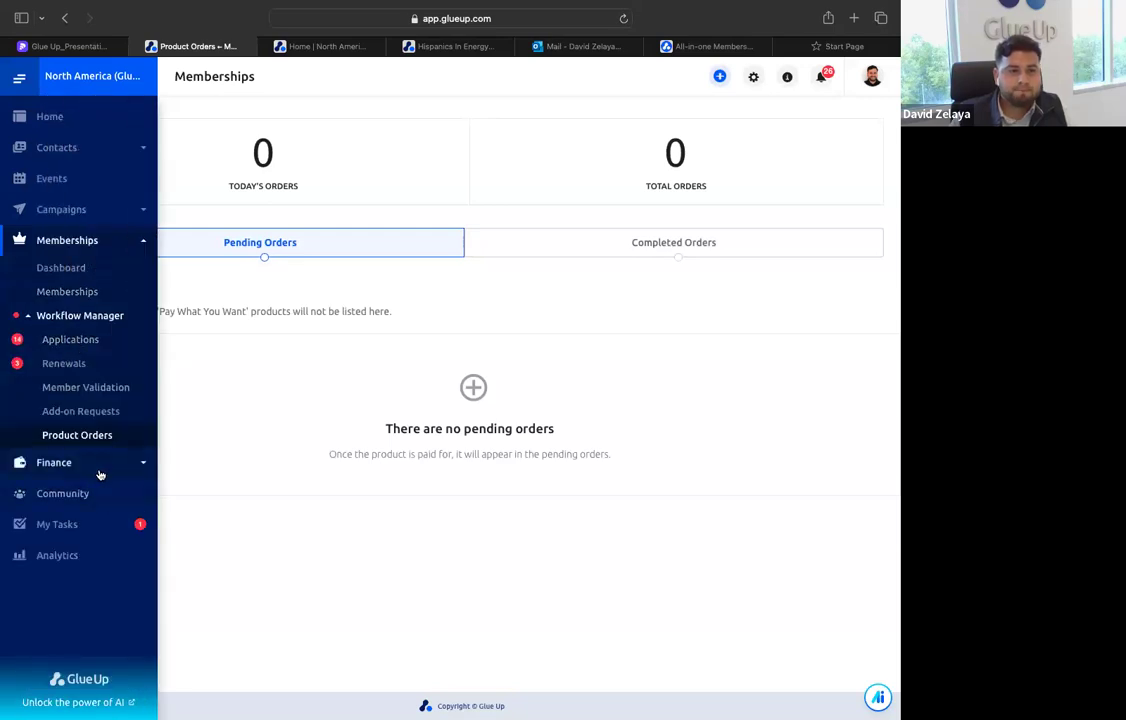
left_click(99, 466)
left_click(70, 300)
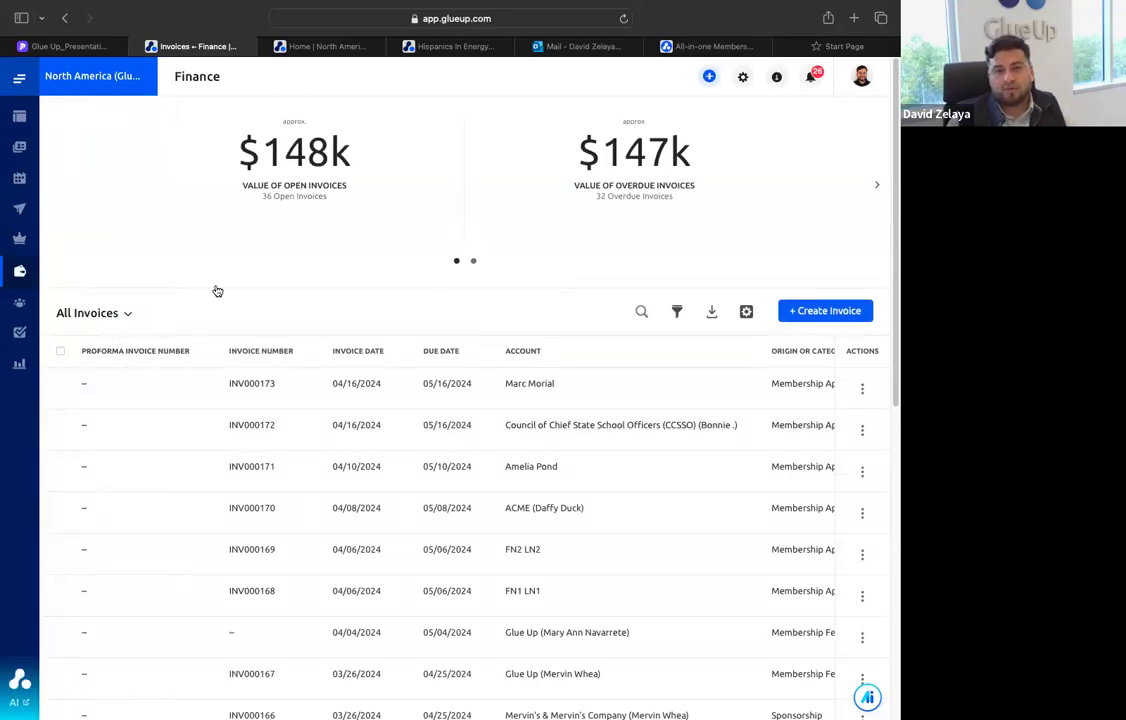
mouse_move(62, 311)
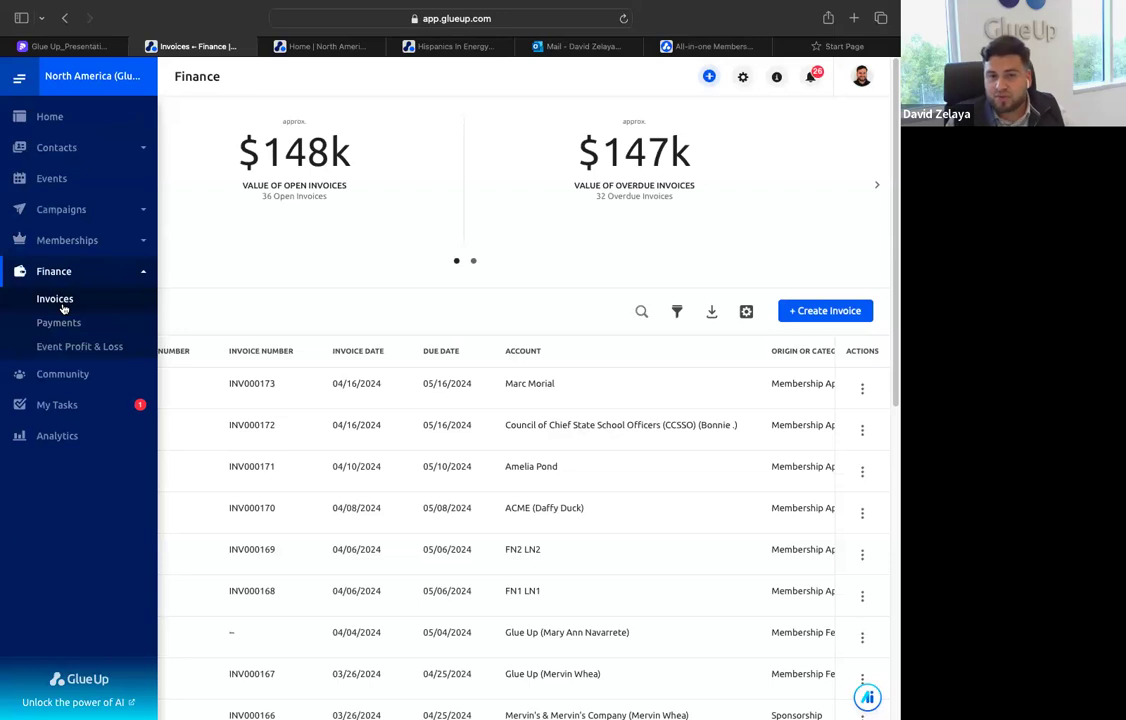
left_click(676, 311)
left_click(110, 390)
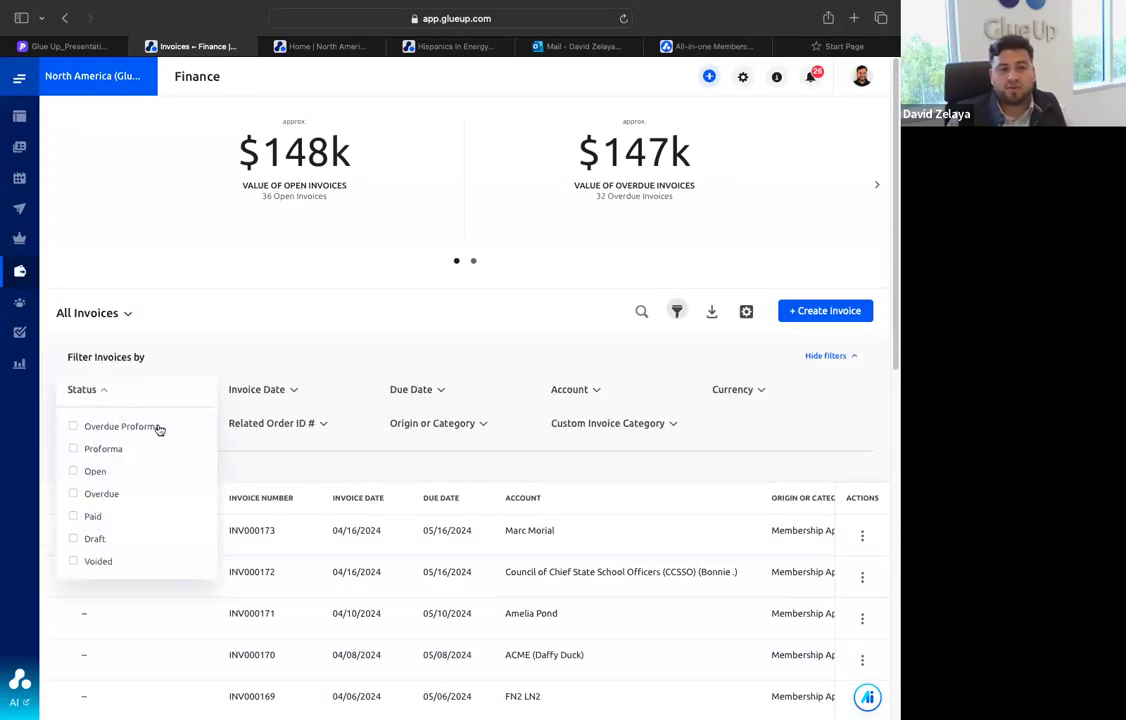
left_click(73, 493)
left_click(359, 315)
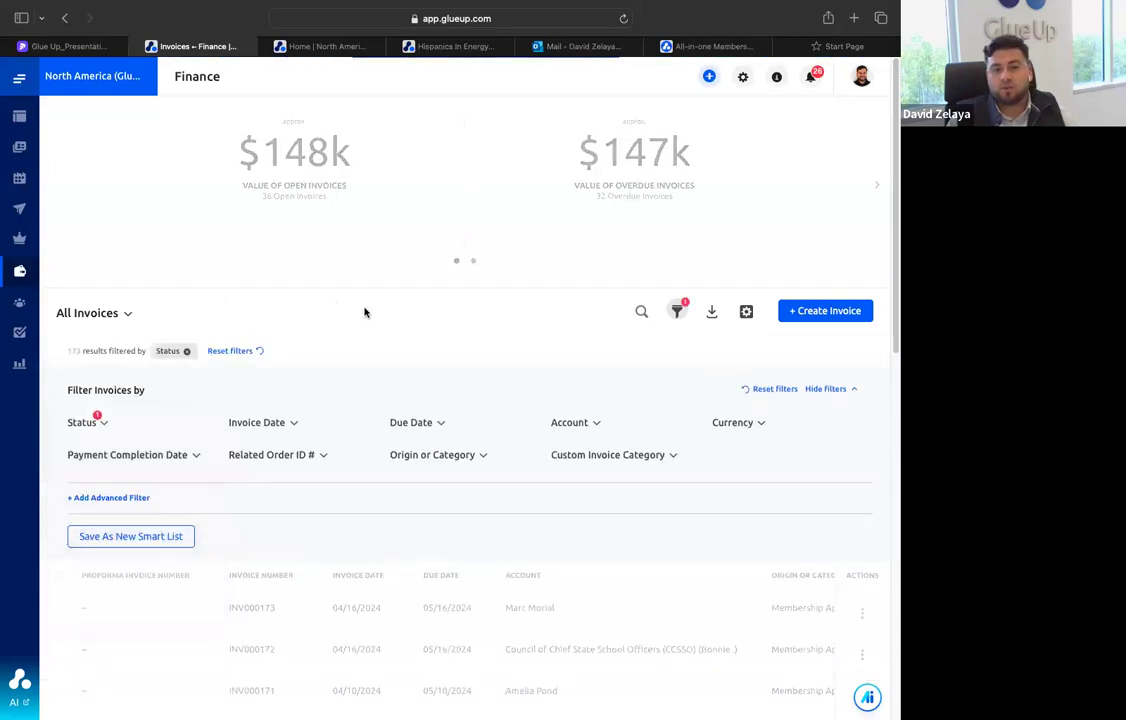
scroll(405, 540, "down", 5)
scroll(410, 520, "down", 3)
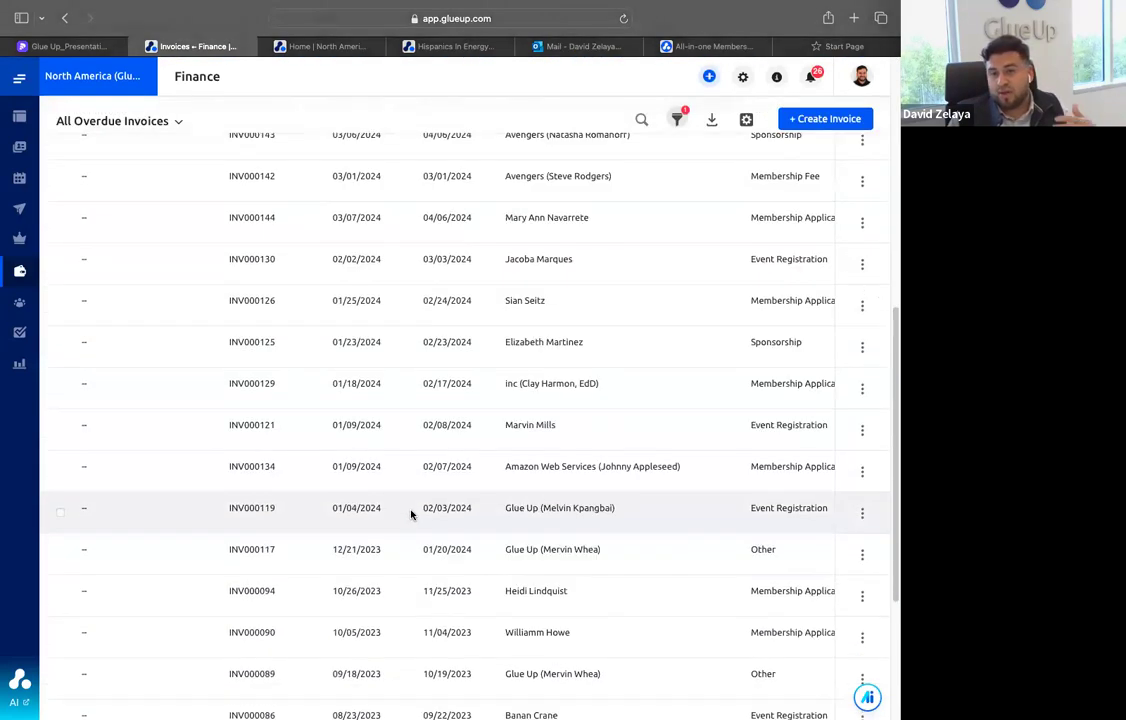
scroll(390, 460, "up", 8)
Try adding a payment with the Check method to the first overdue invoice, and close the form without submitting
left_click(864, 348)
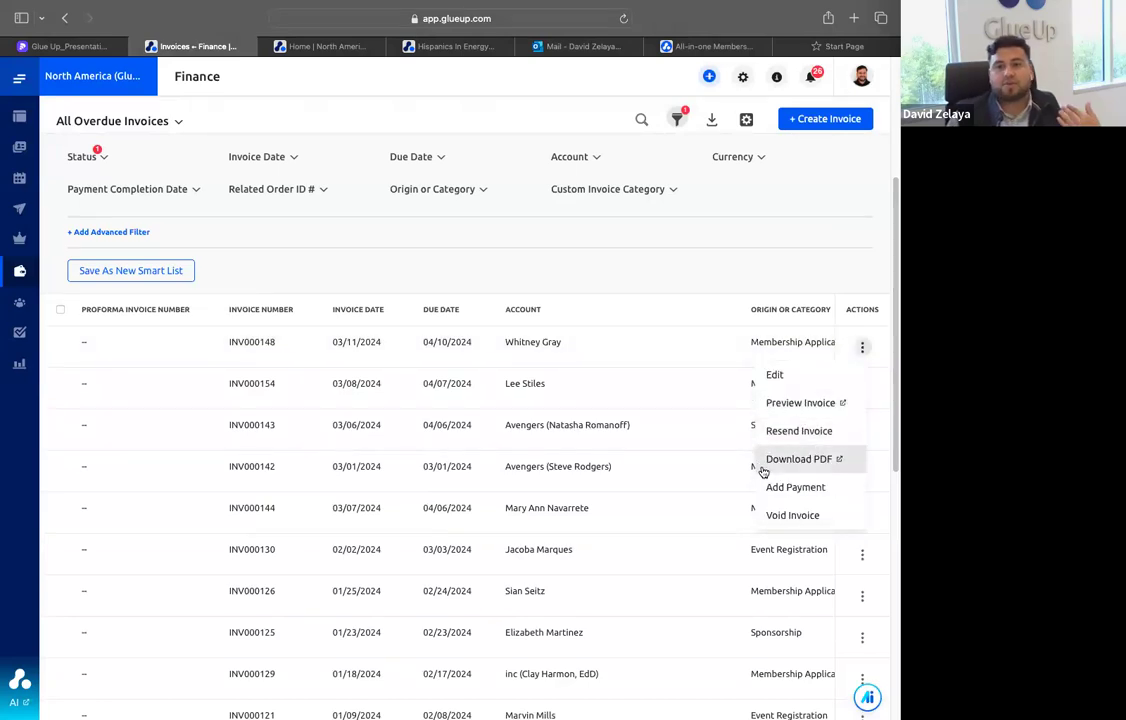
scroll(690, 441, "down", 1)
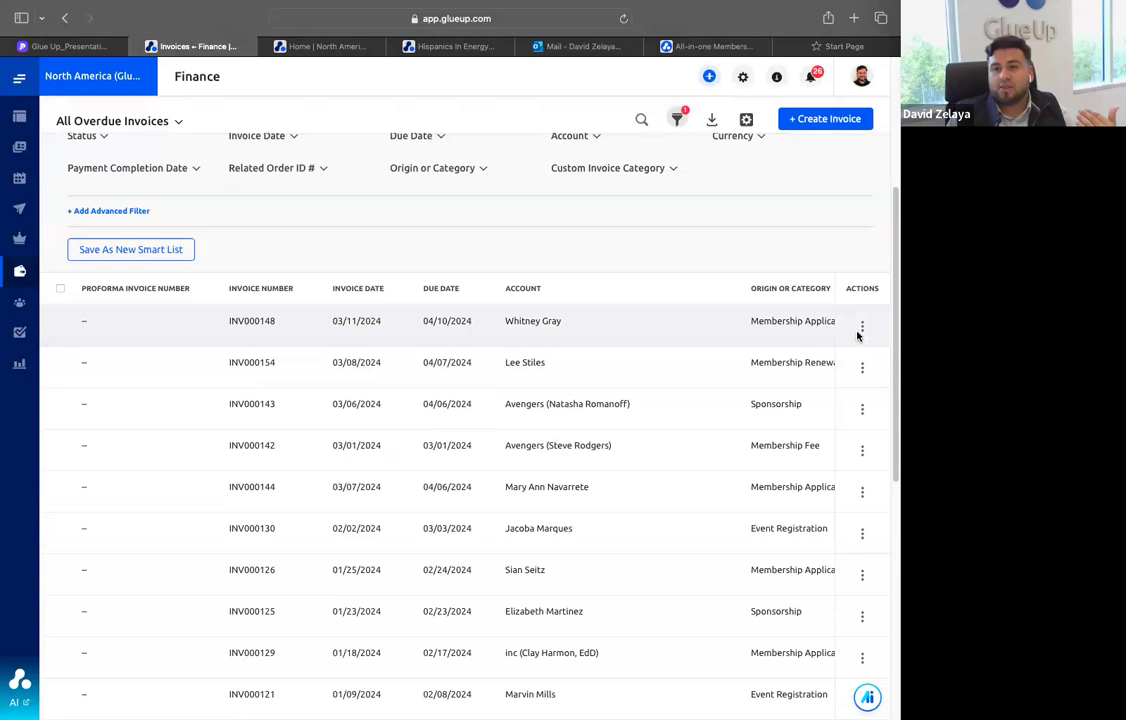
left_click(862, 326)
left_click(800, 465)
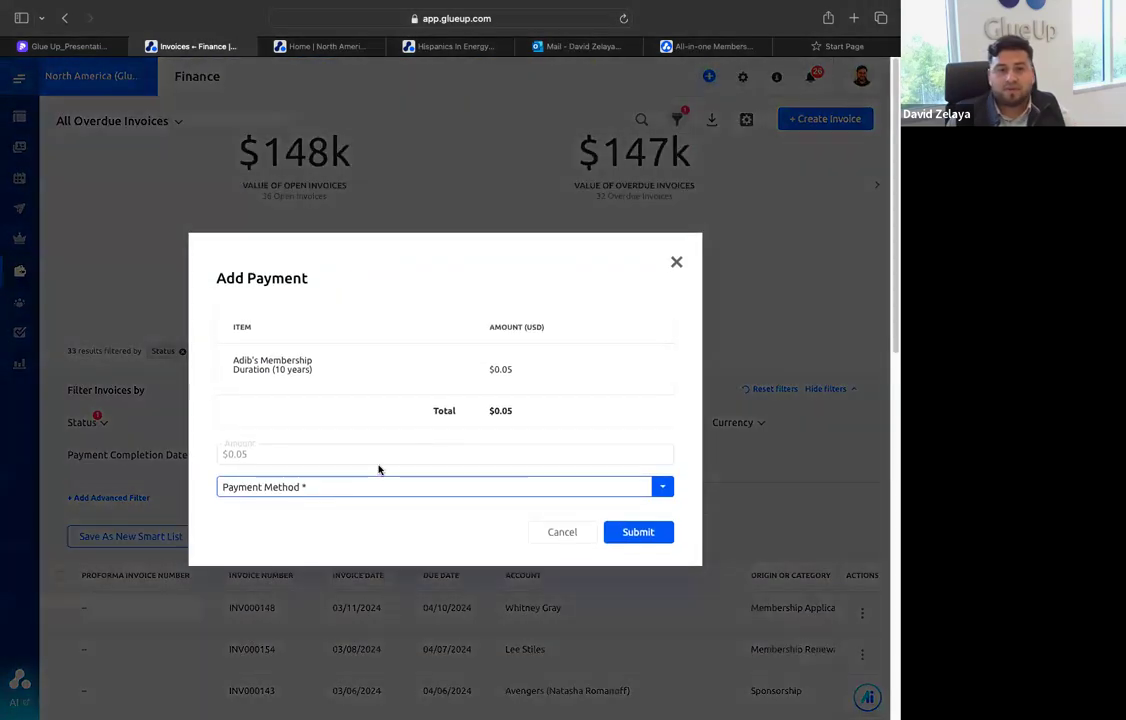
left_click(340, 486)
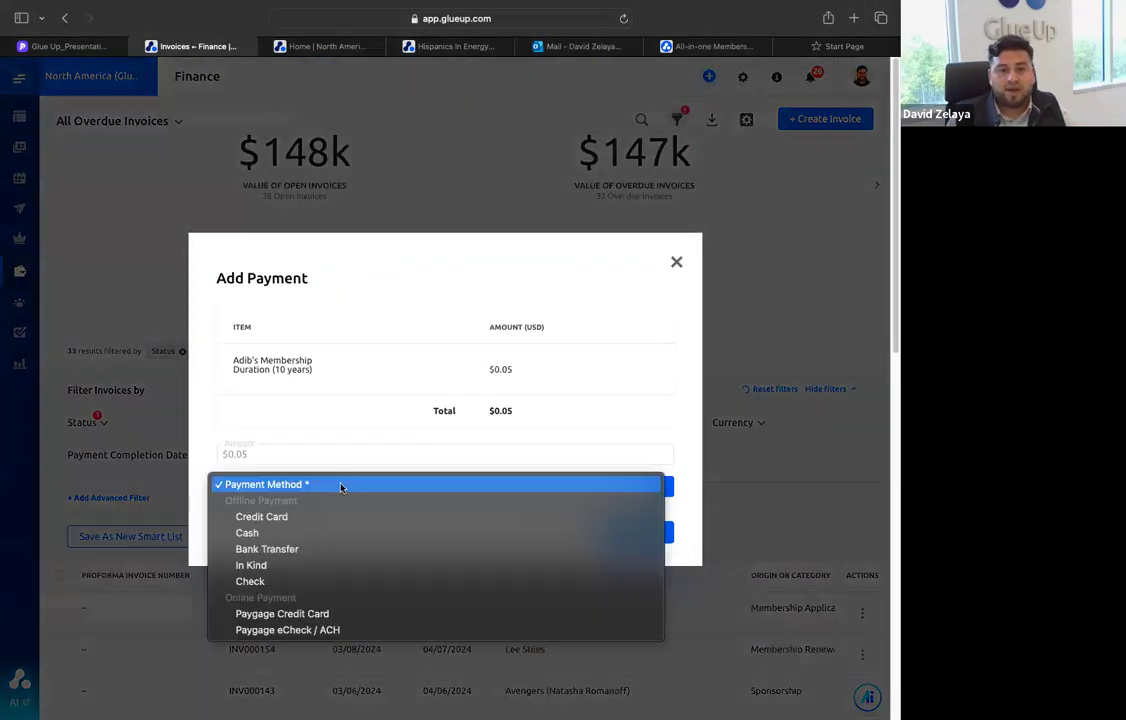
left_click(297, 583)
left_click(276, 450)
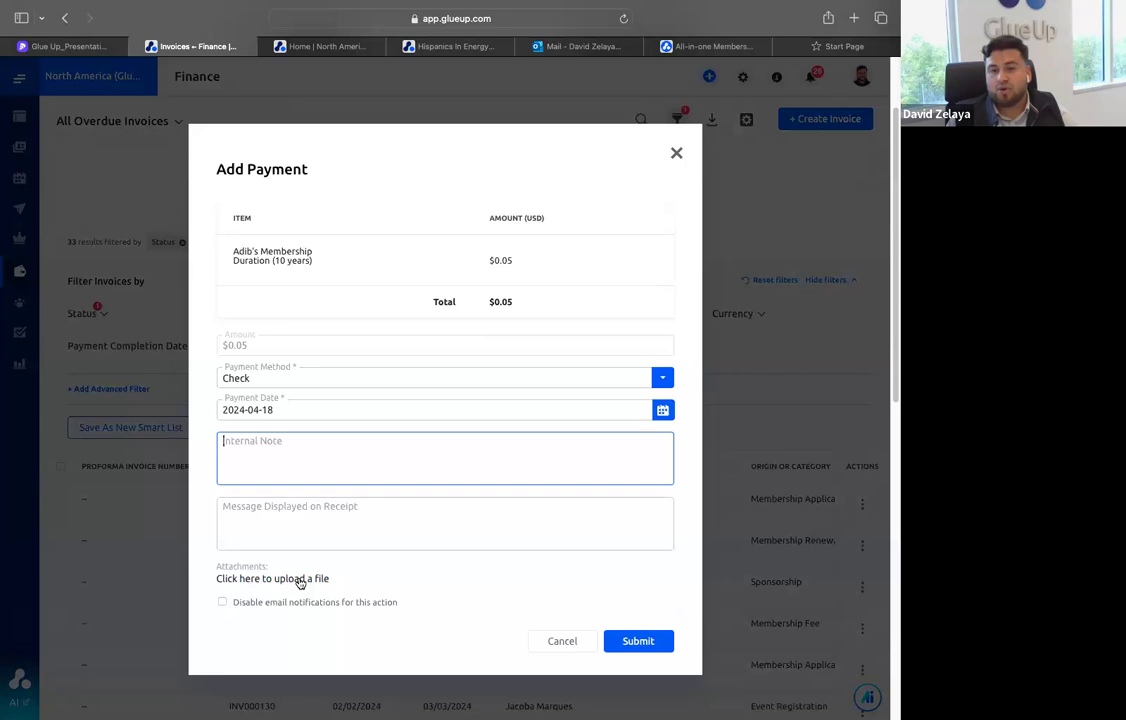
left_click(675, 155)
Open the finance Payments page and look through its Status, Payment Method and Payment Date filter options
mouse_move(20, 273)
left_click(75, 324)
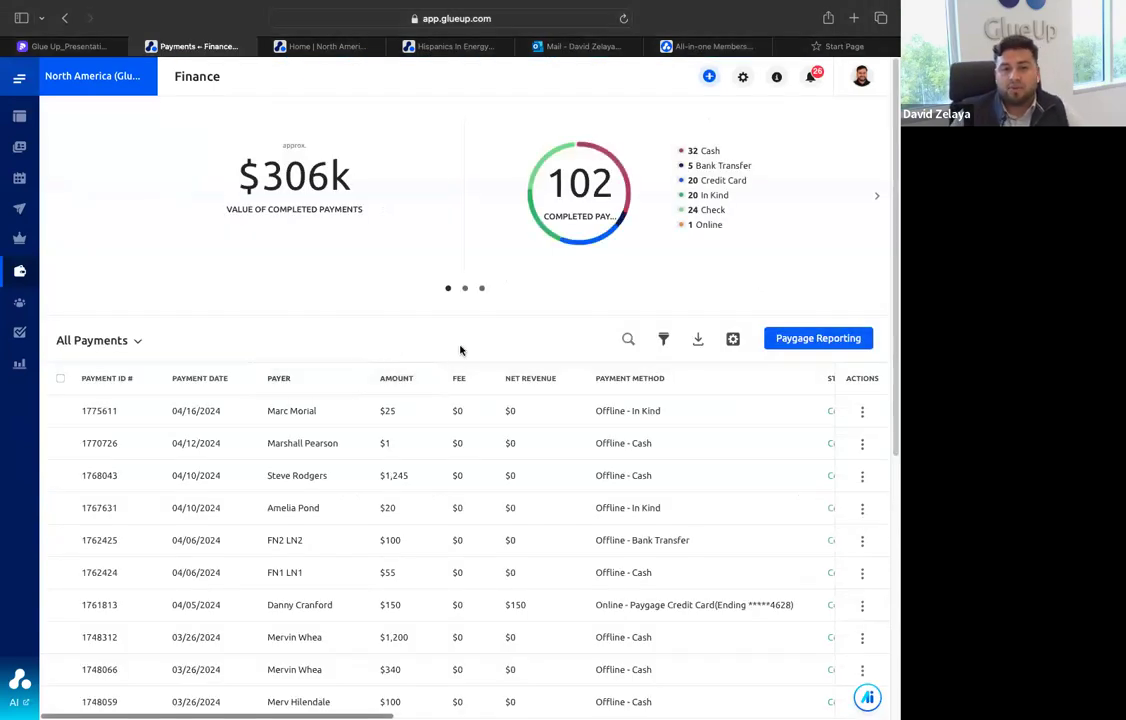
left_click(663, 339)
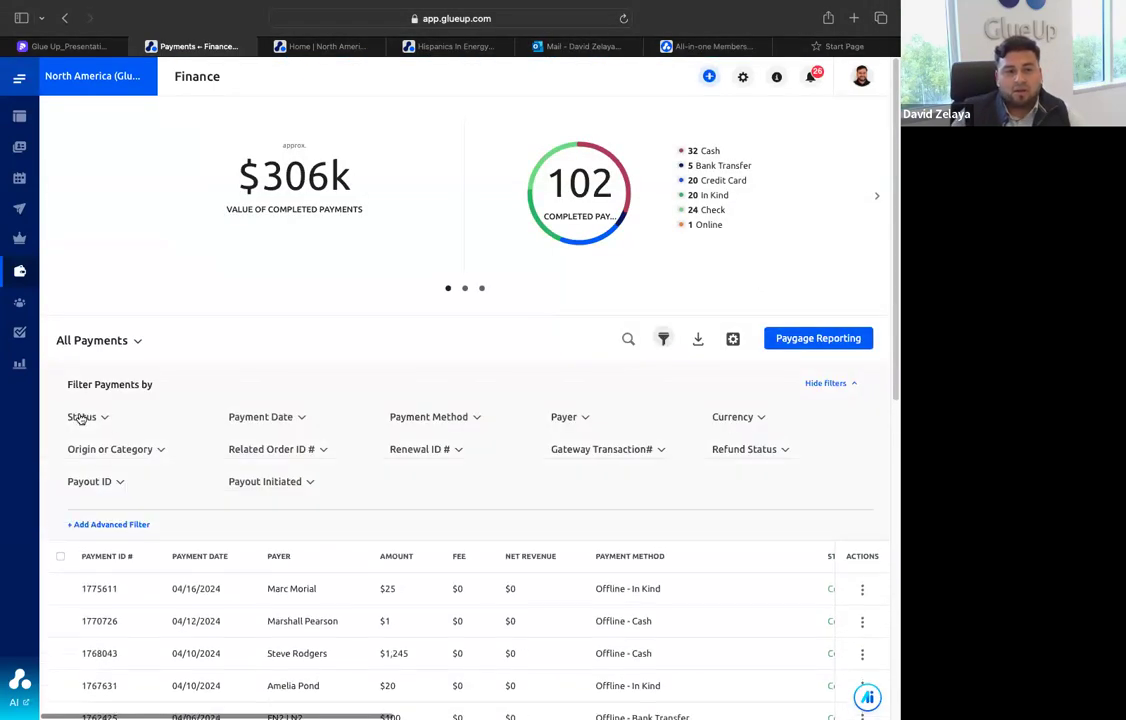
left_click(88, 419)
left_click(410, 418)
left_click(304, 418)
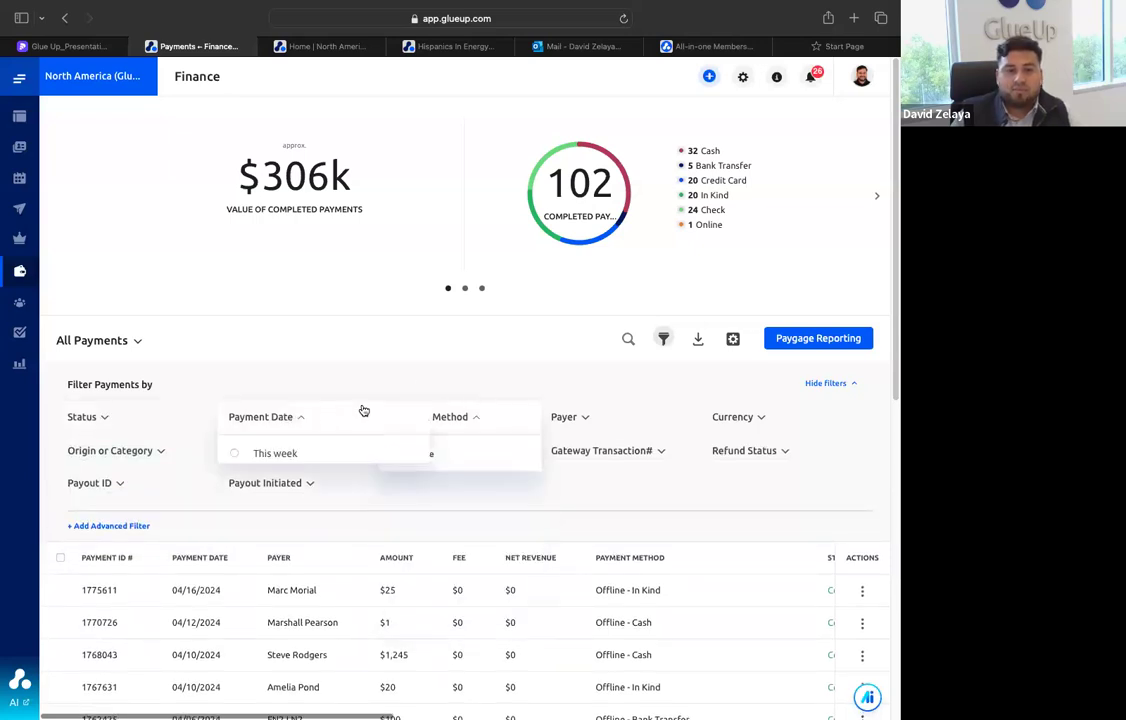
Start an advanced filter for the payments and review its available properties without choosing one
left_click(102, 525)
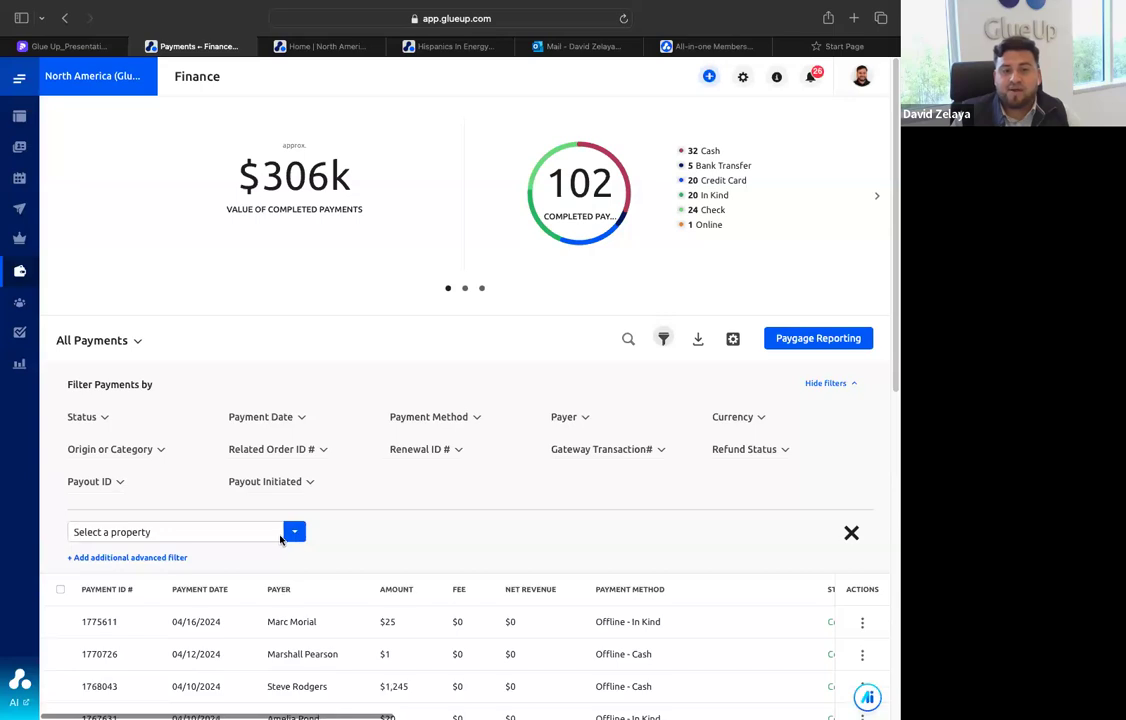
left_click(281, 536)
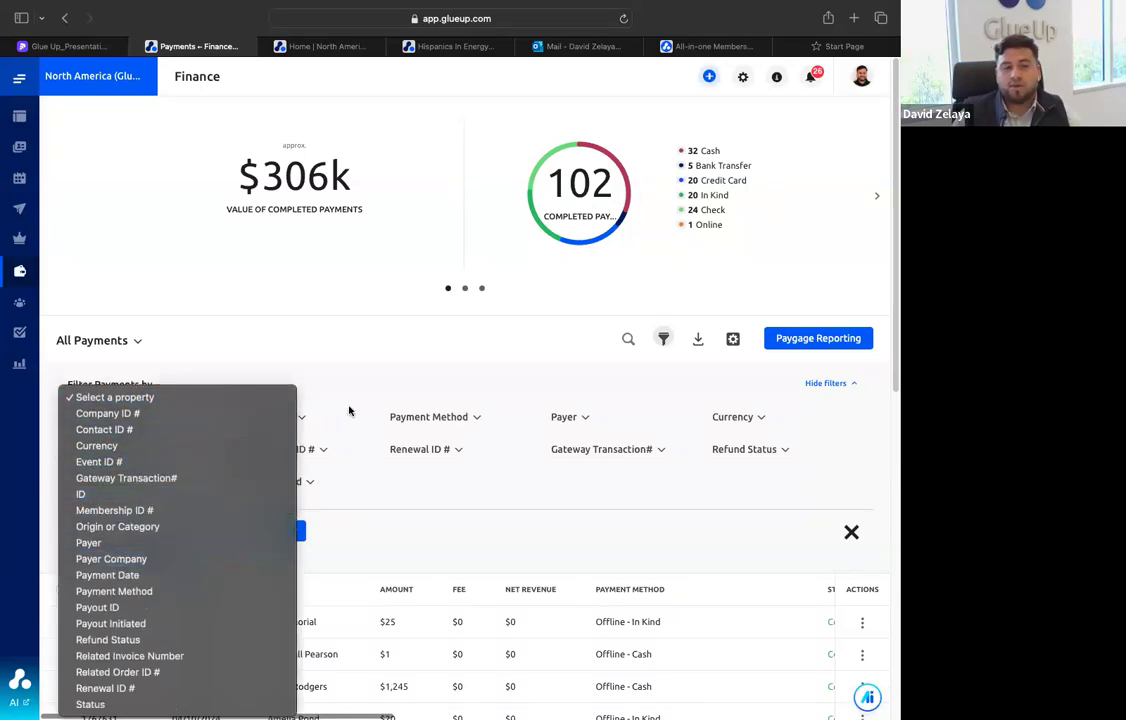
left_click(357, 349)
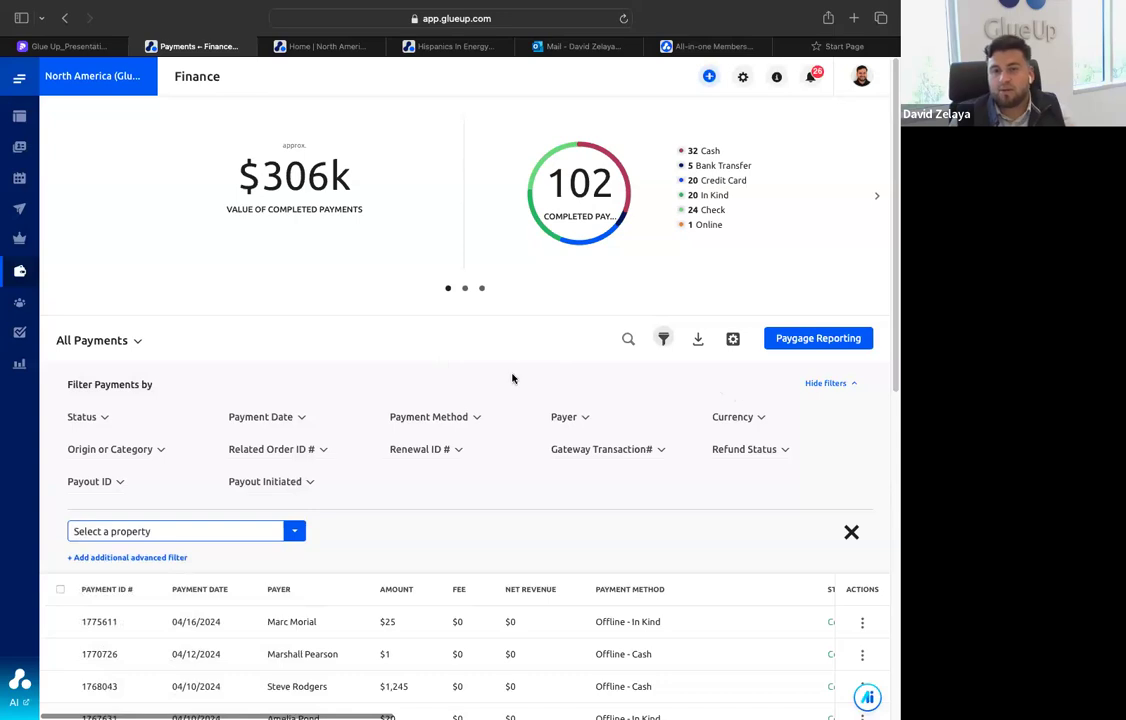
View the Communities overview in the admin platform, and compare it with the communities listed on the member portal's home page
mouse_move(20, 350)
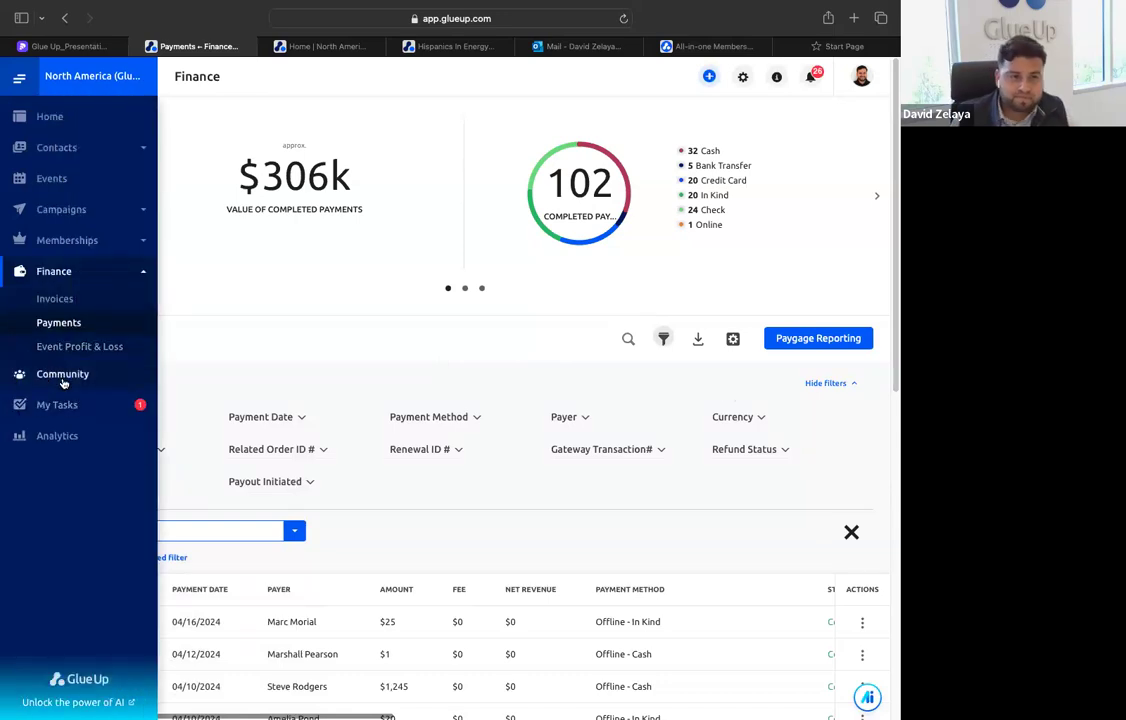
left_click(62, 376)
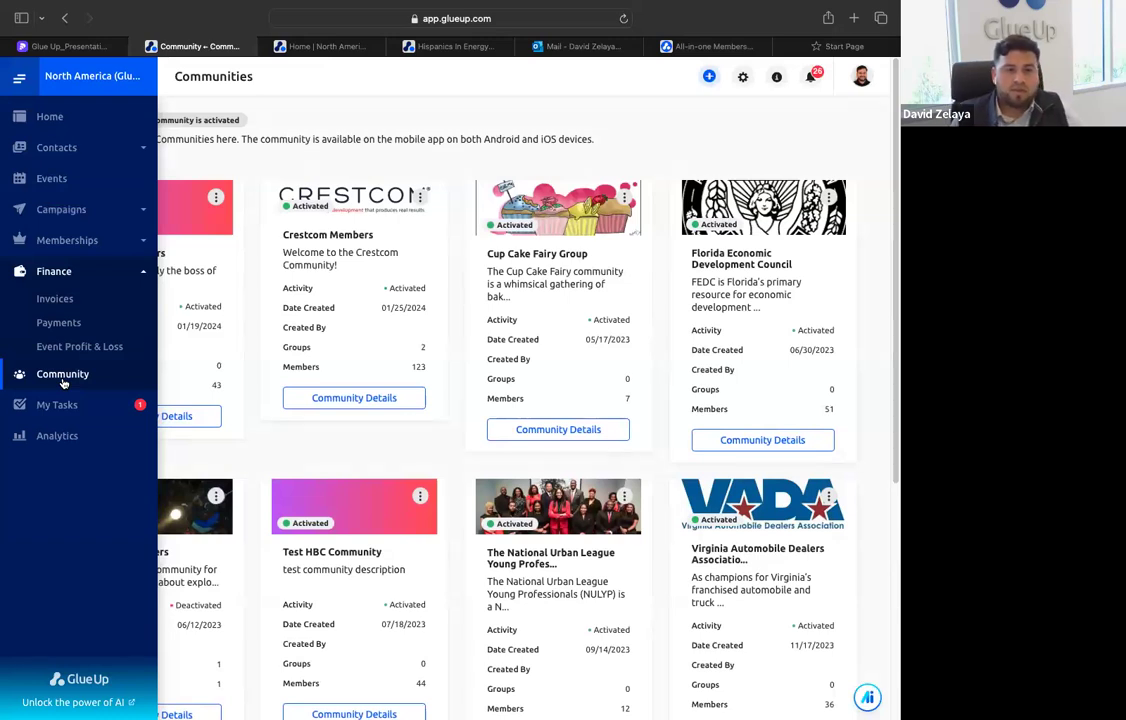
left_click(310, 46)
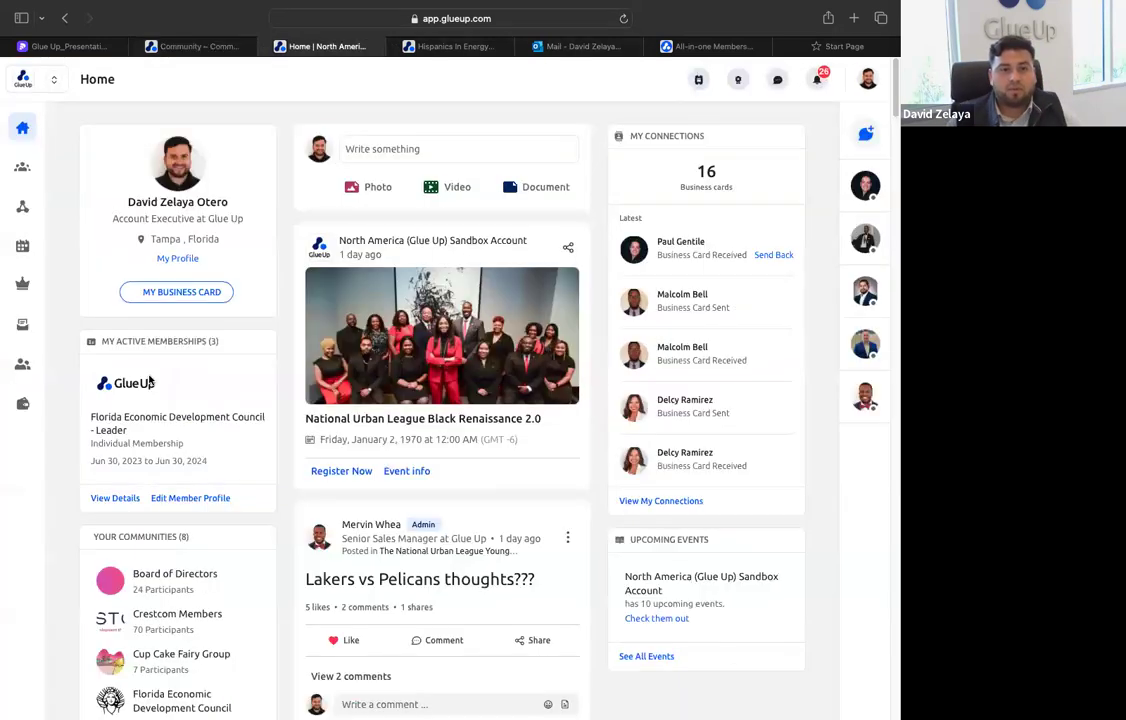
scroll(170, 406, "down", 3)
scroll(170, 406, "down", 2)
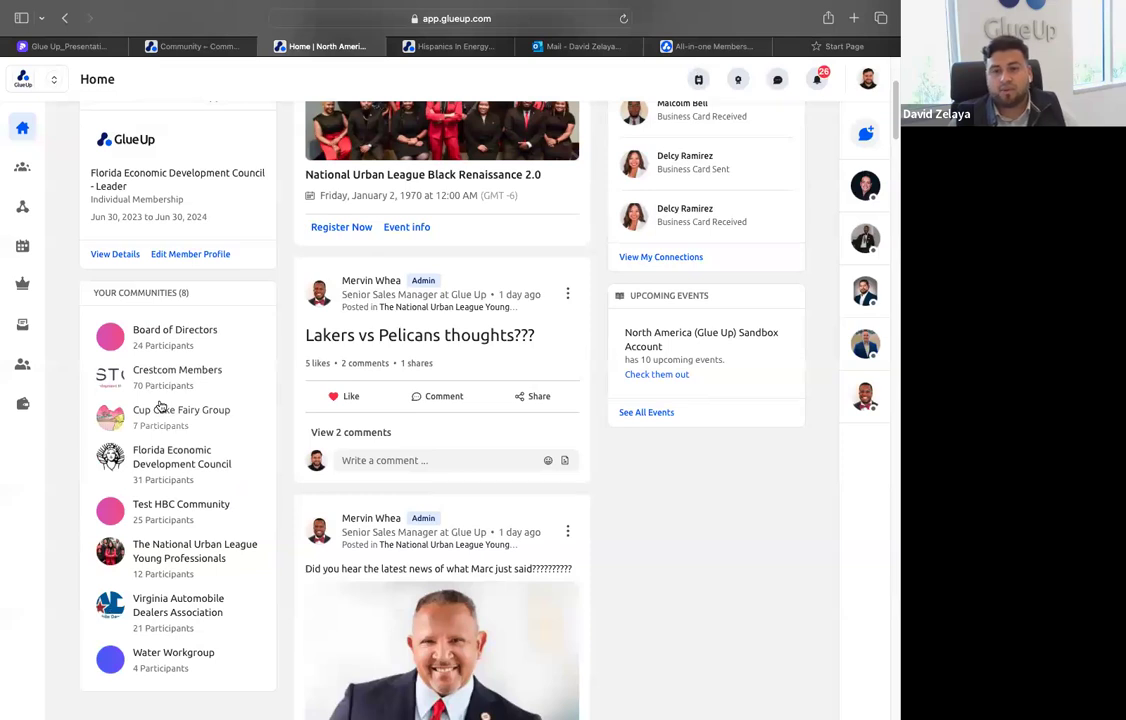
Switch back to the admin platform and view the Board of Directors community's details and groups section
left_click(199, 45)
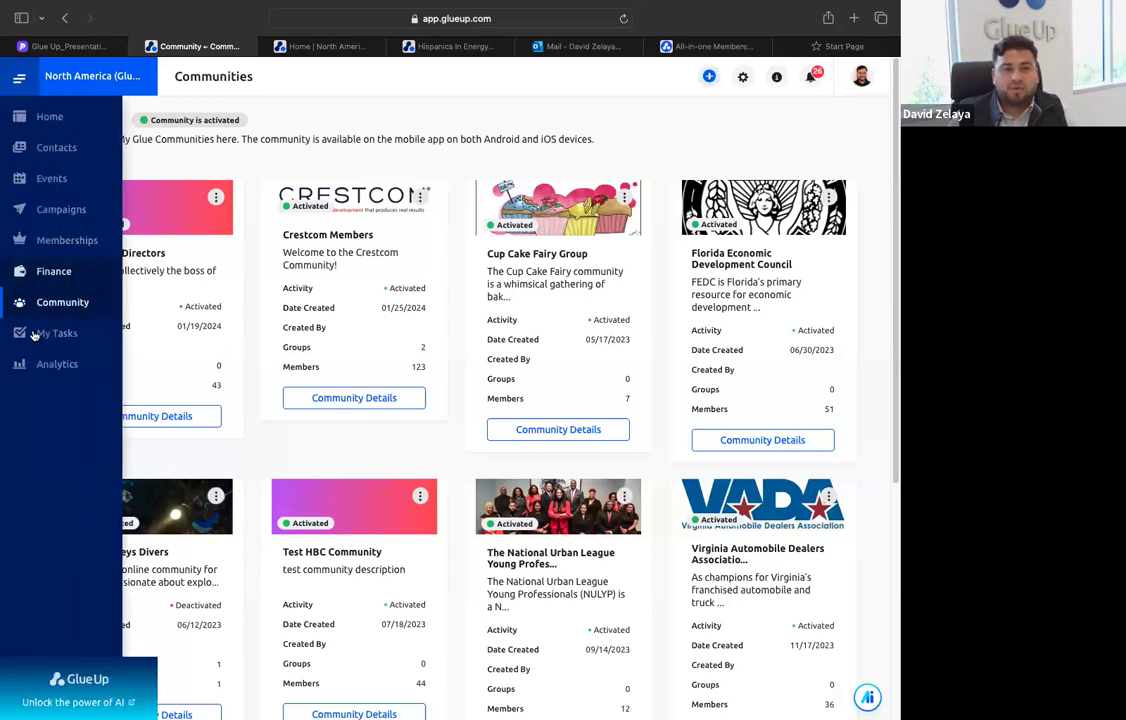
left_click(201, 417)
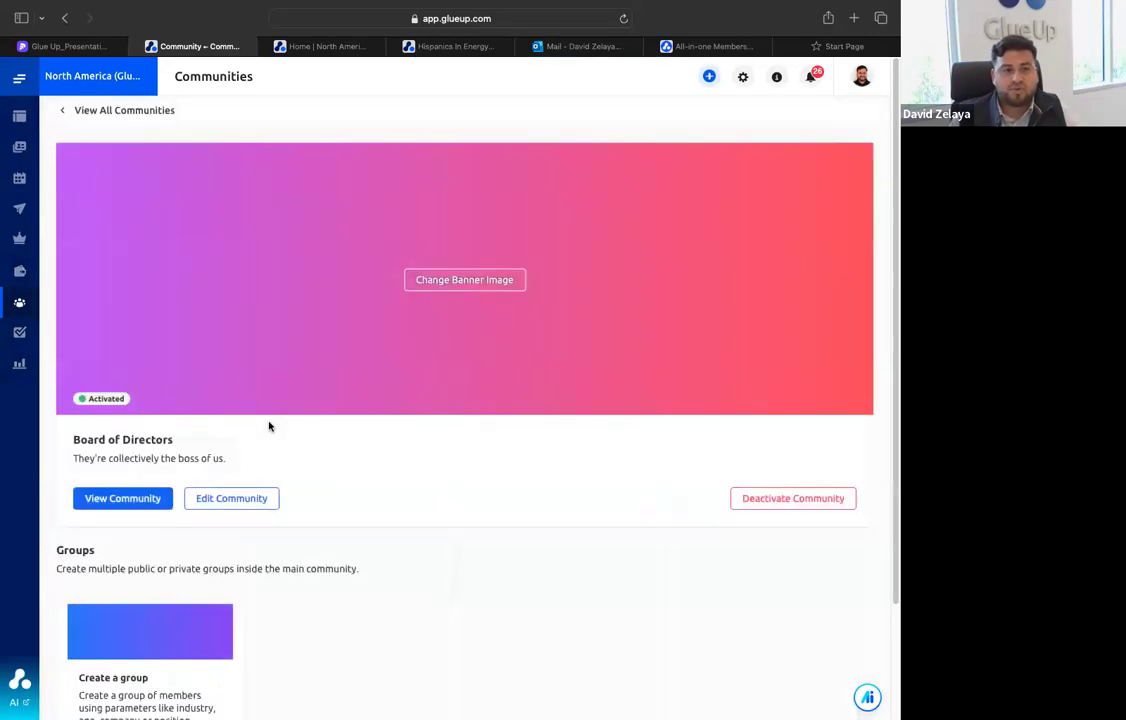
scroll(290, 460, "down", 3)
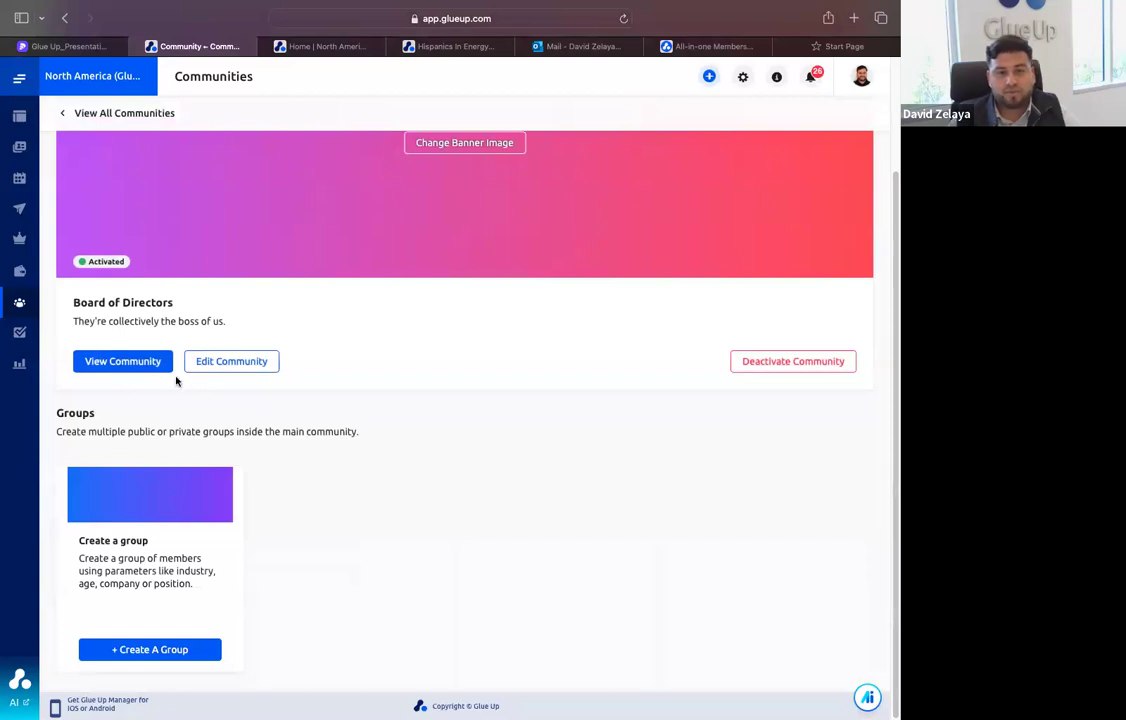
scroll(121, 437, "up", 3)
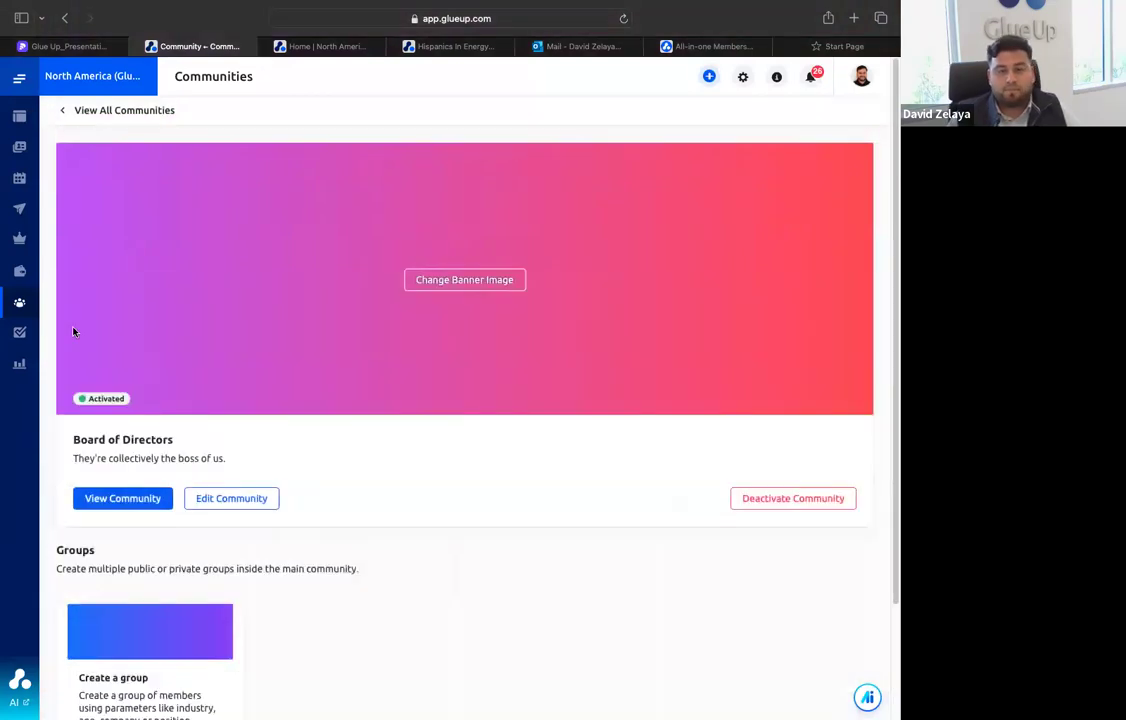
Open My Tasks, review the new task form's type, priority and assignee options, and close the form without adding a task
mouse_move(20, 332)
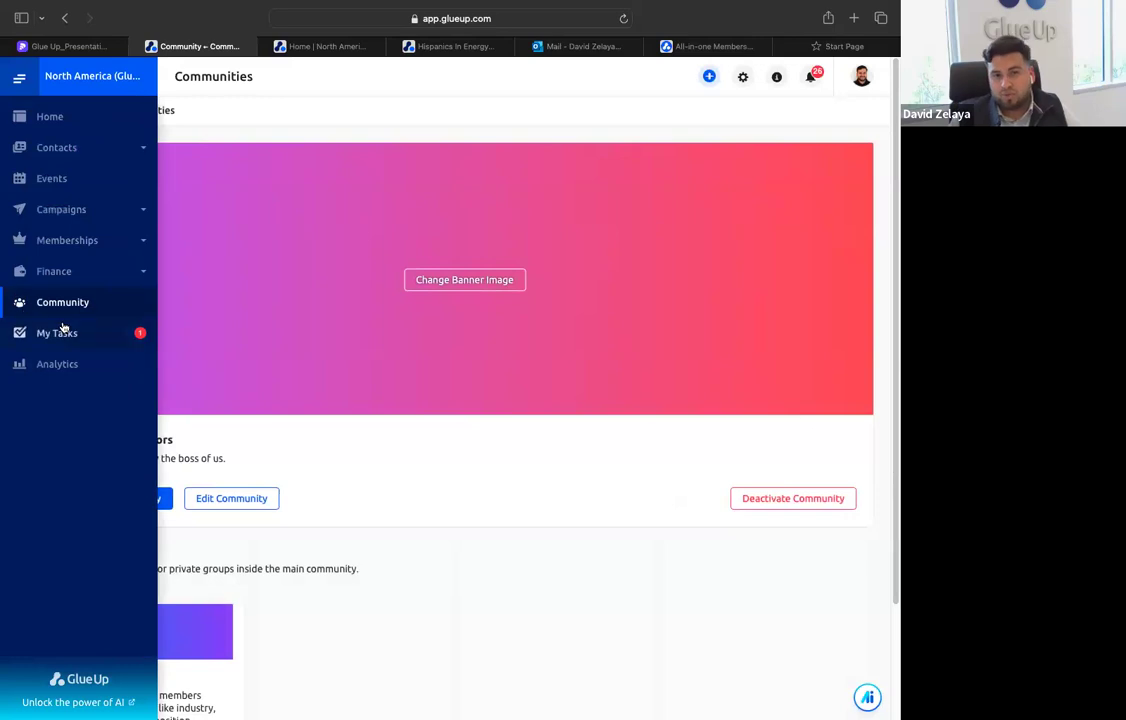
left_click(73, 334)
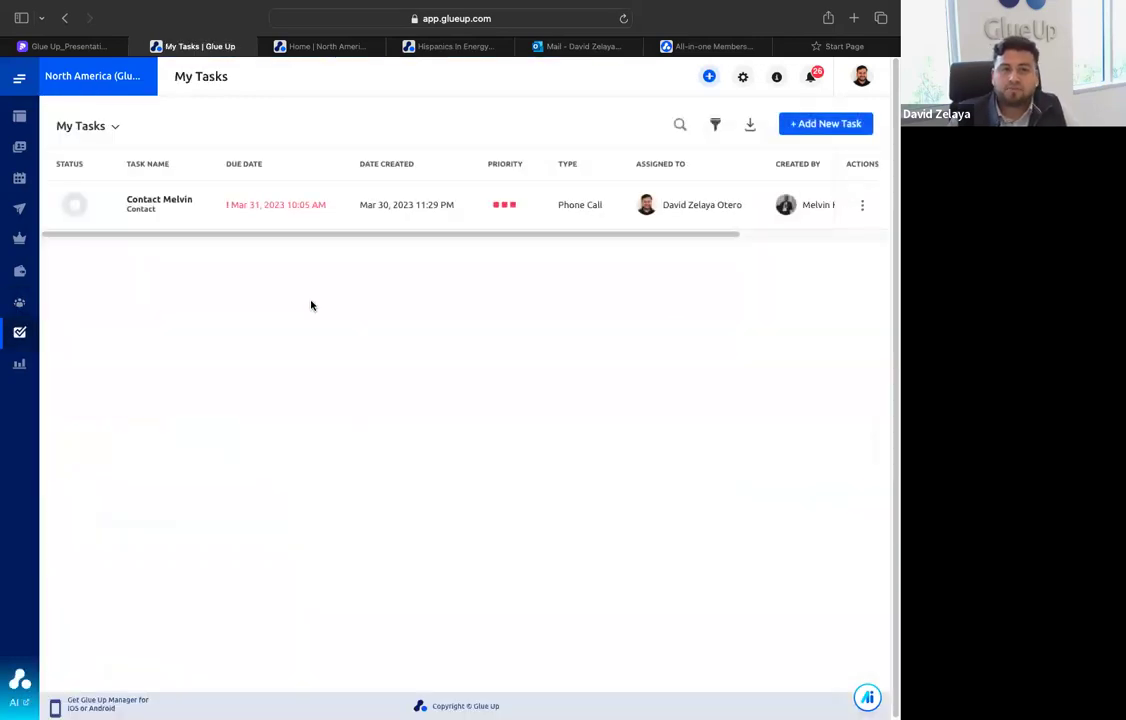
left_click(799, 130)
left_click(390, 353)
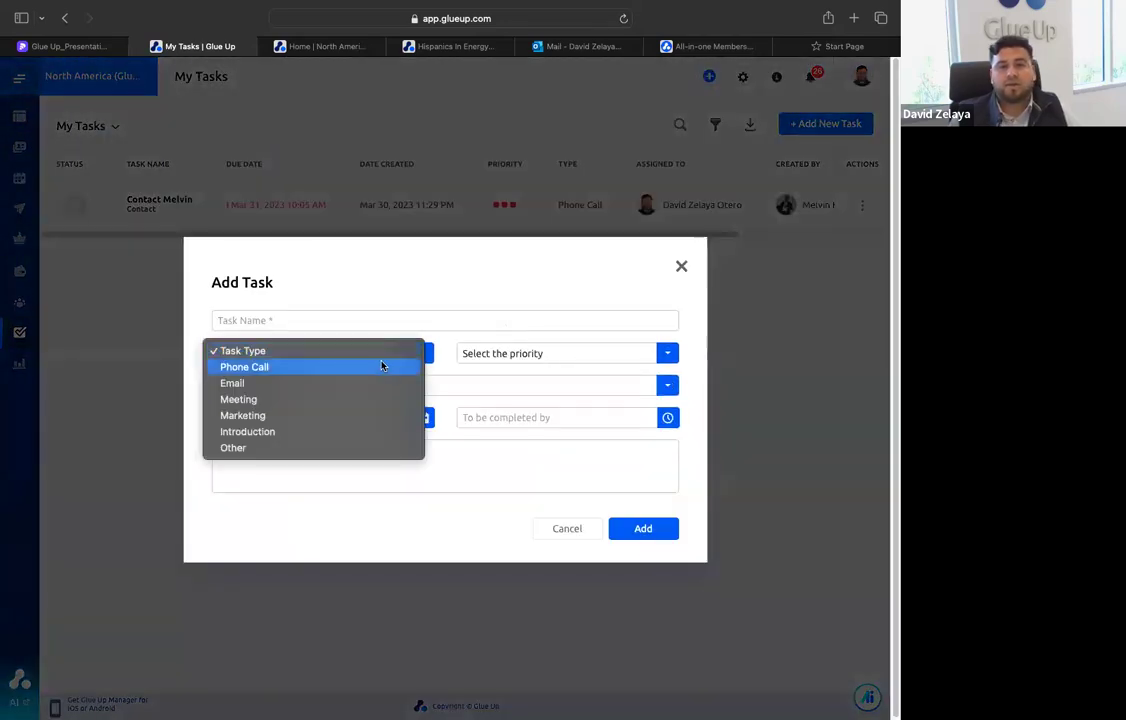
left_click(508, 355)
left_click(503, 357)
left_click(314, 387)
left_click(315, 388)
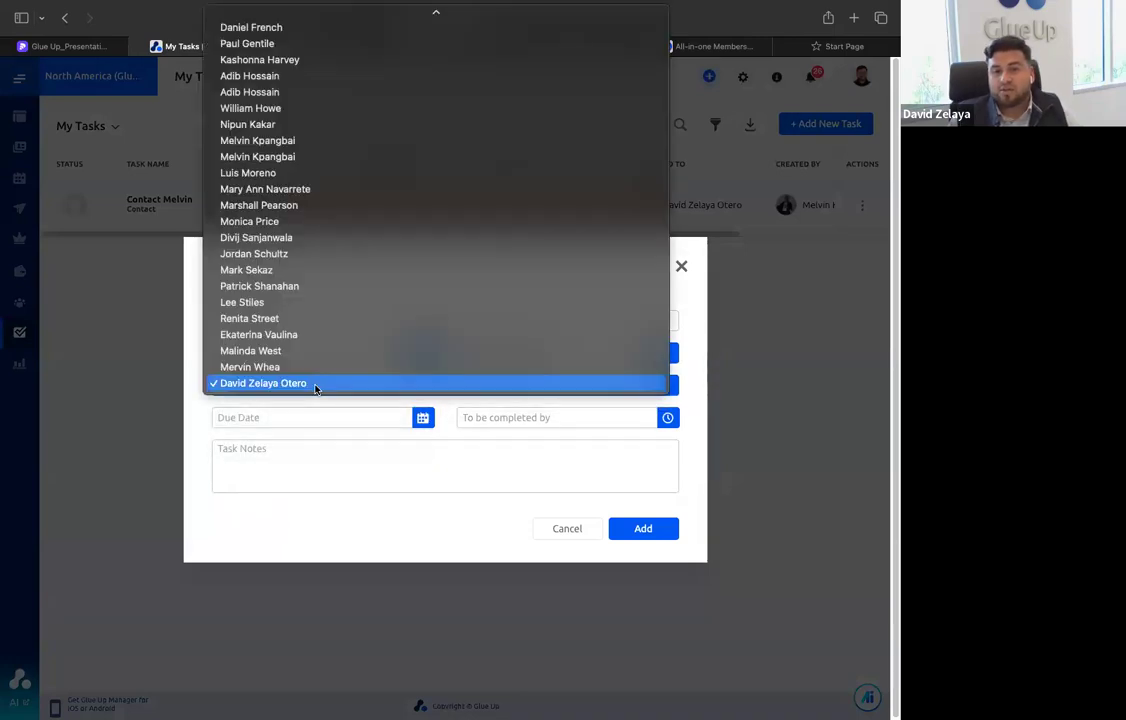
left_click(311, 522)
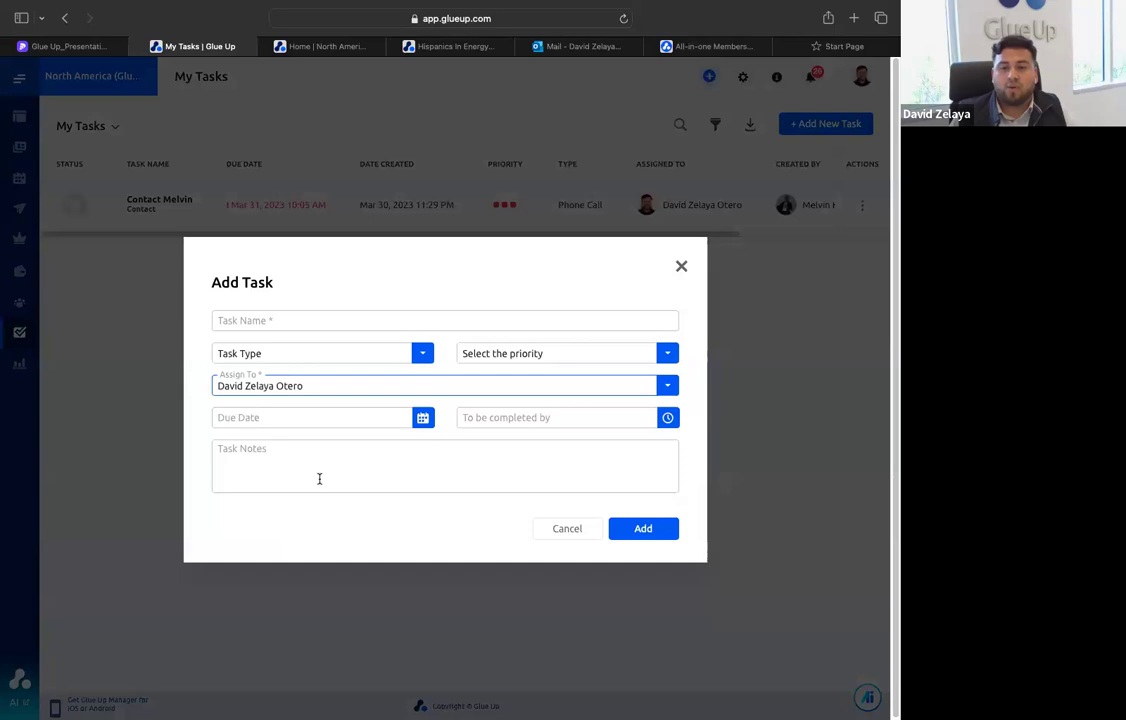
left_click(679, 267)
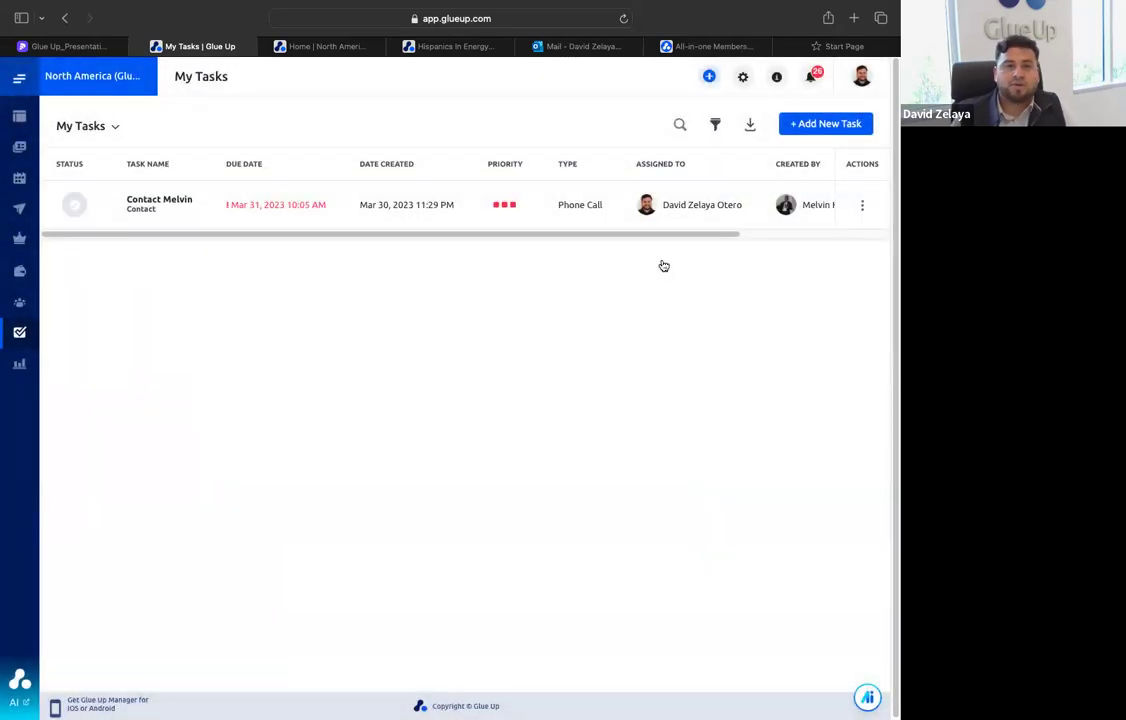
Open the Membership Engagement Scorecard in Analytics and review its membership type options, keeping All Membership Types
mouse_move(25, 377)
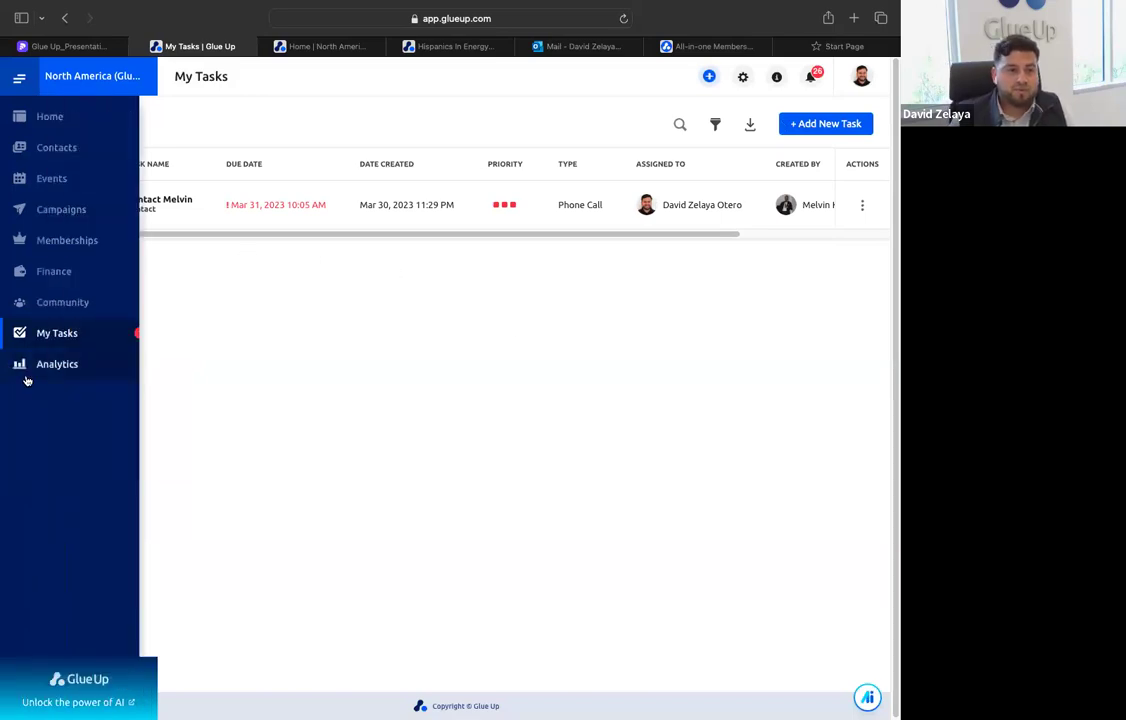
left_click(80, 366)
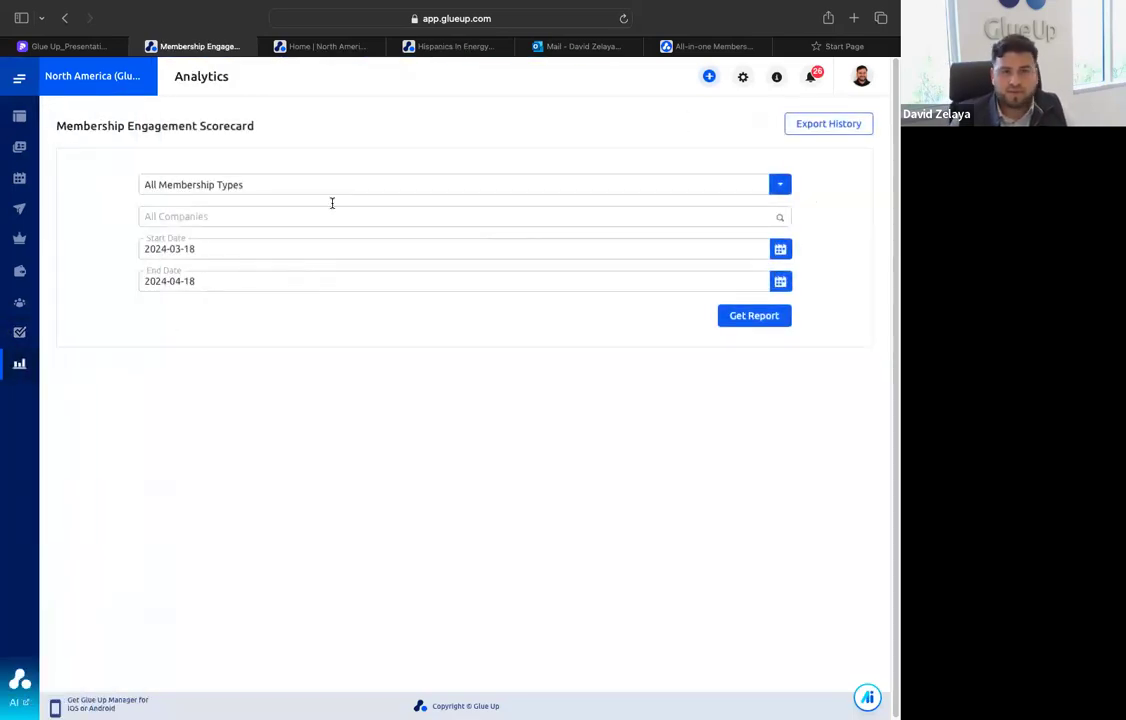
left_click(618, 188)
left_click(322, 347)
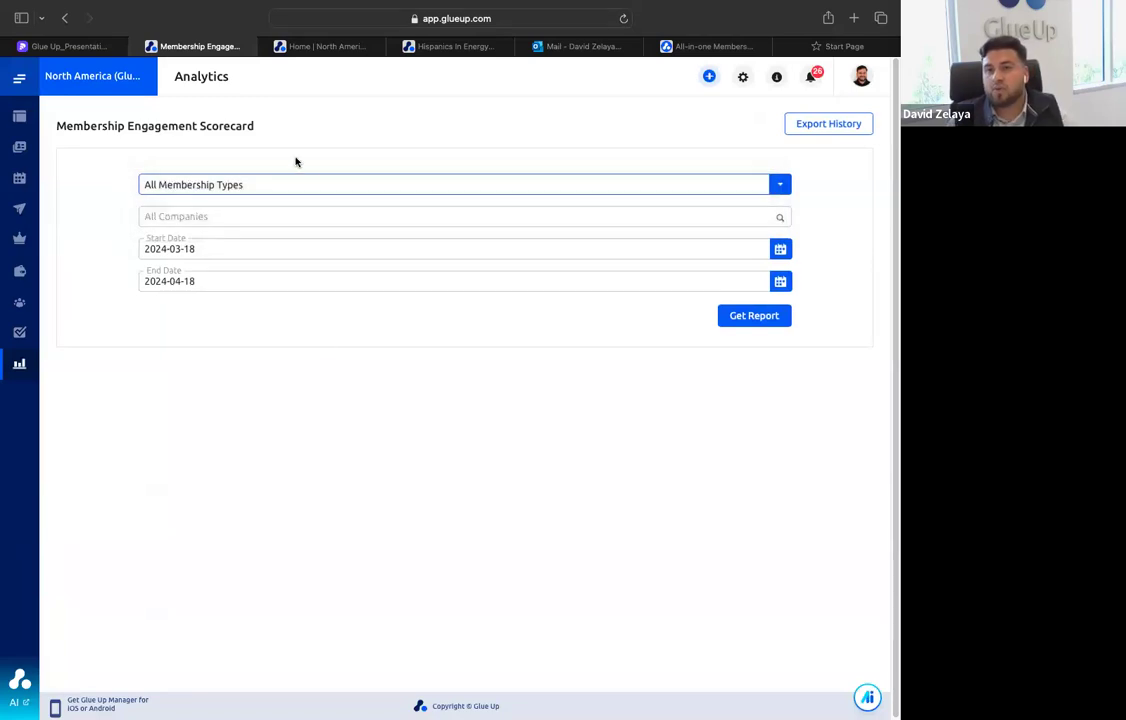
Return to the admin home dashboard and look over its summary sections
mouse_move(35, 251)
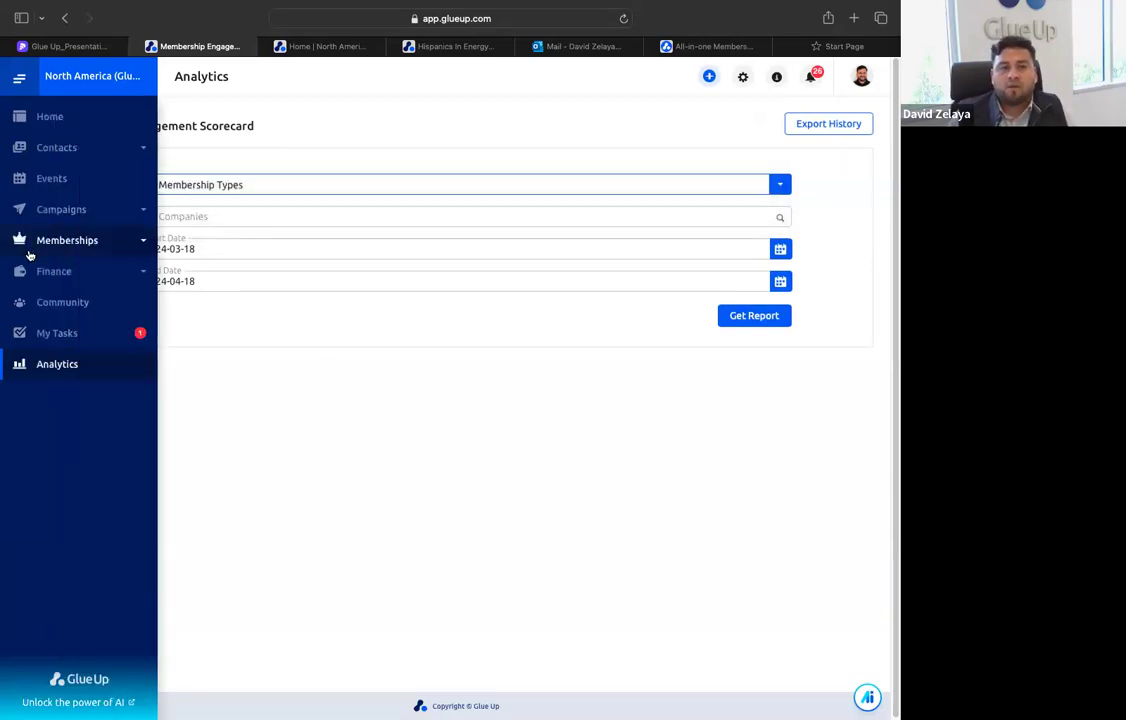
left_click(90, 127)
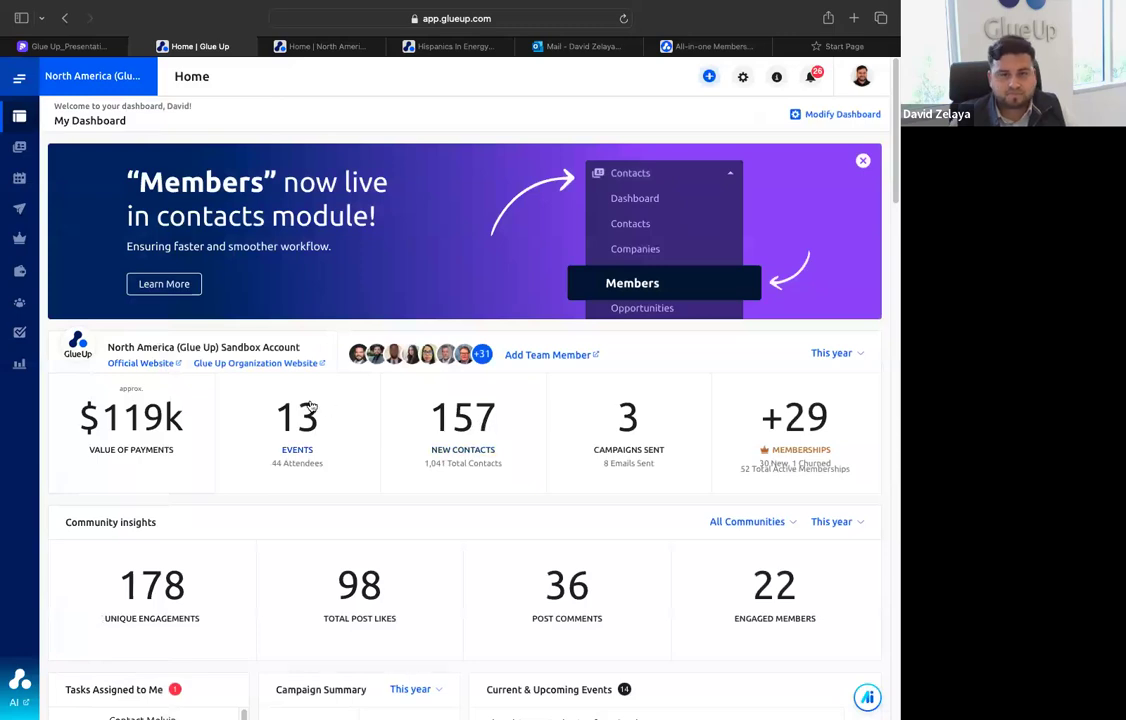
scroll(281, 372, "down", 2)
scroll(281, 372, "up", 2)
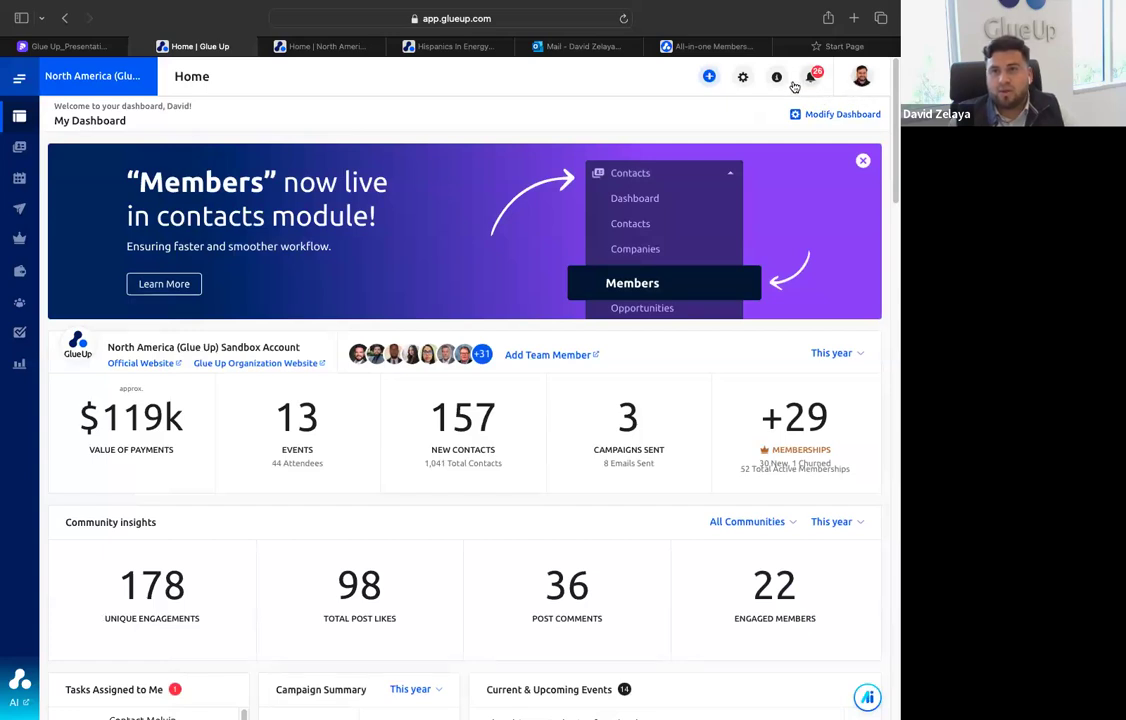
View the Organization Settings overview and Quick Help topics, and browse the Help Desk site's article categories
left_click(744, 82)
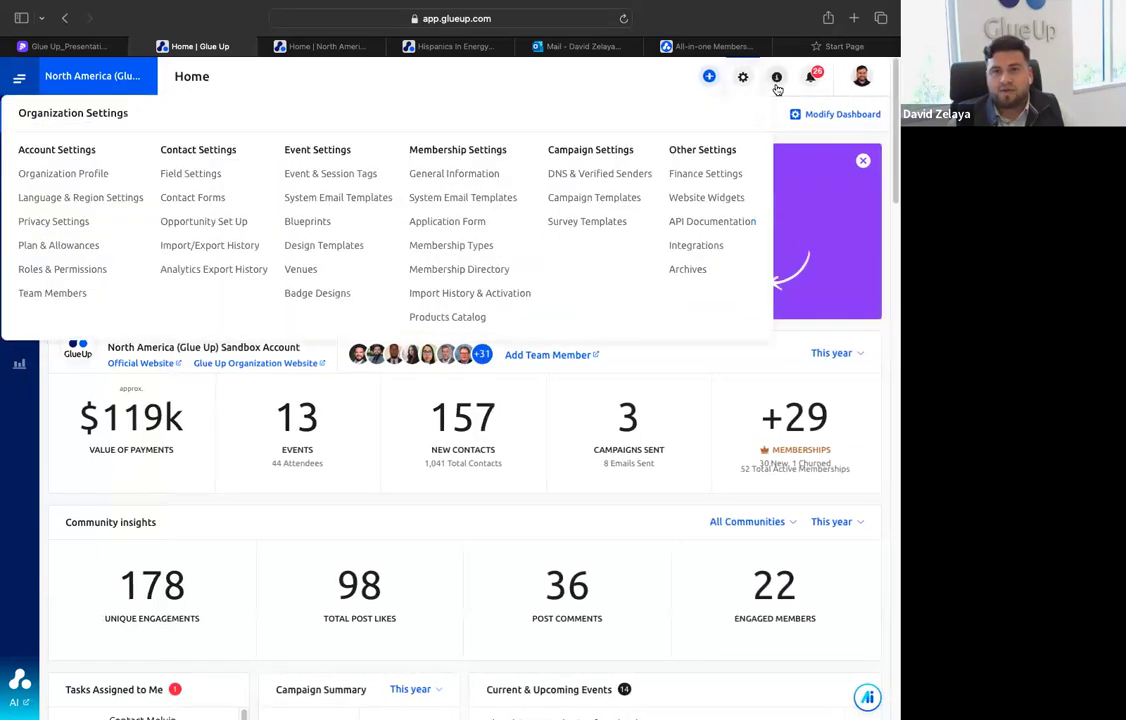
left_click(777, 80)
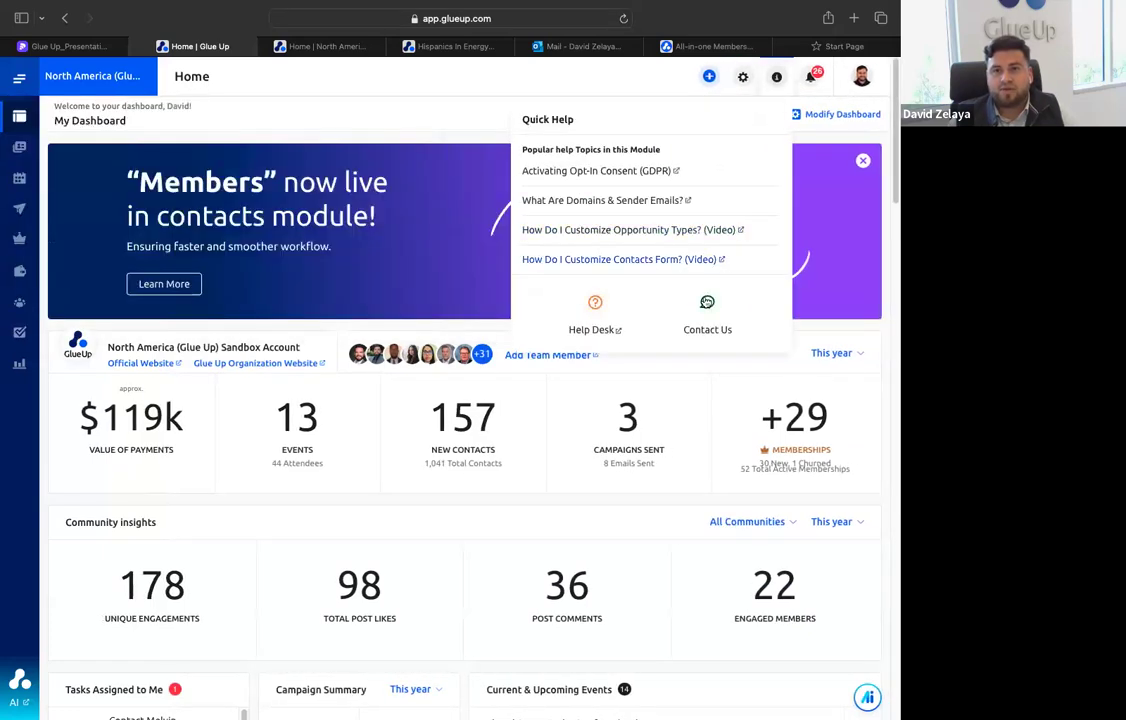
left_click(592, 318)
scroll(225, 230, "down", 10)
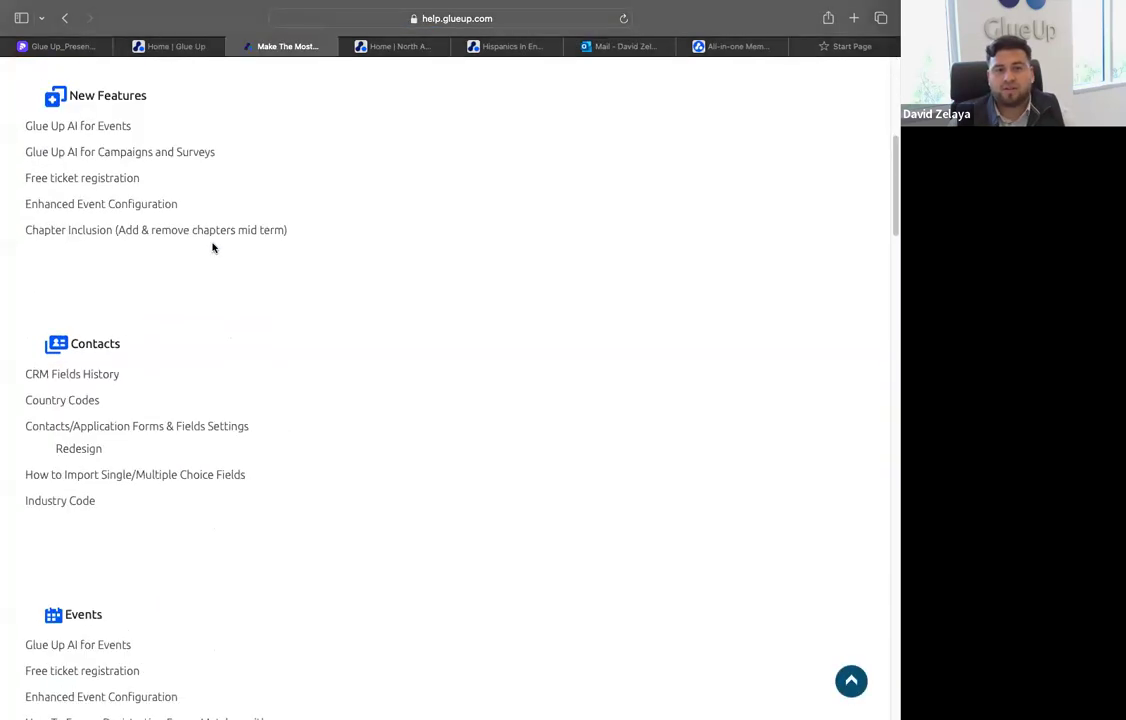
Return to the admin home dashboard and ask Glue Up Copilot "How do I create an event?"
left_click(170, 46)
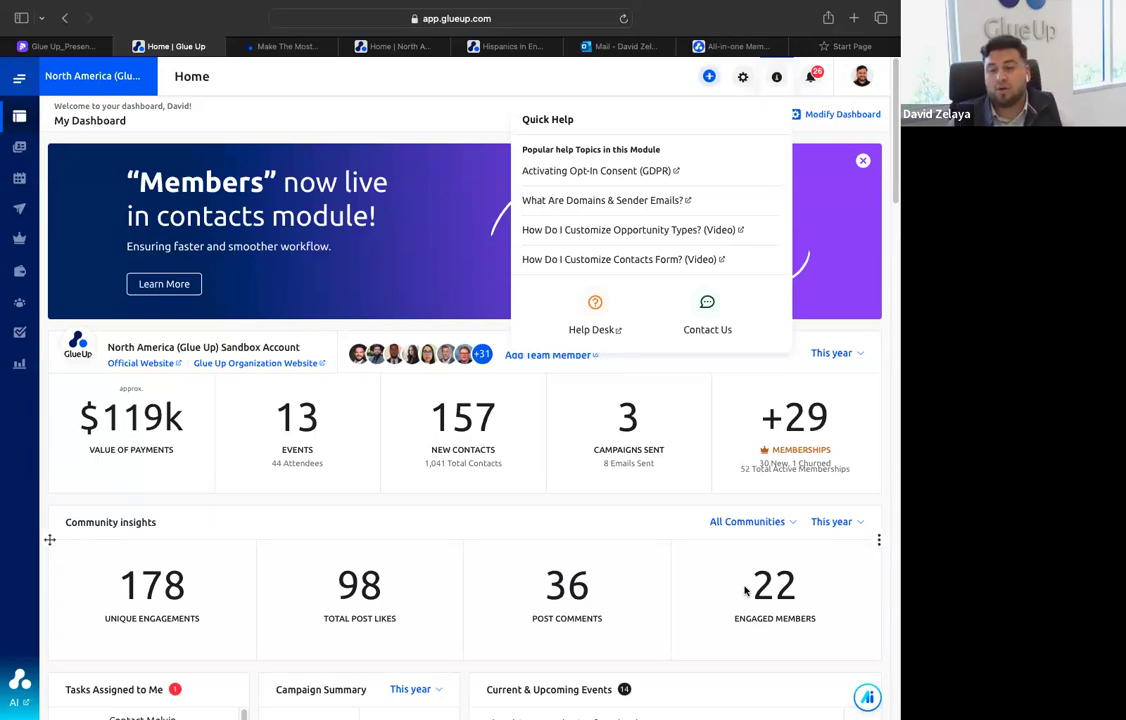
left_click(867, 697)
left_click(704, 639)
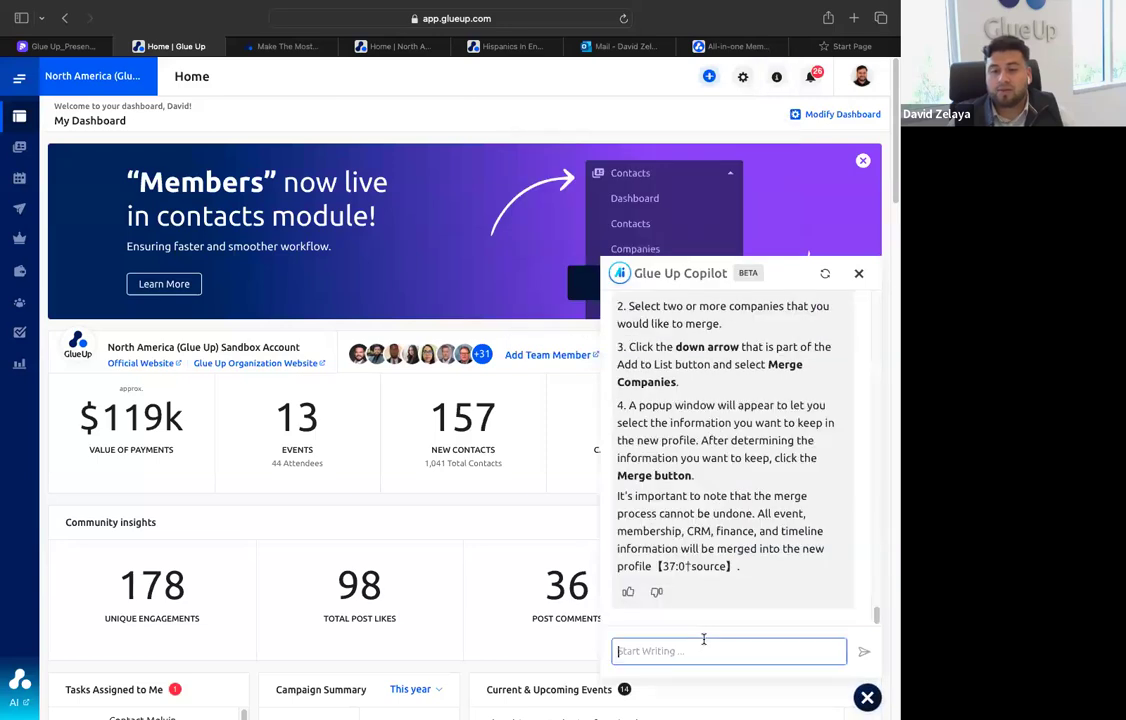
type("Ho")
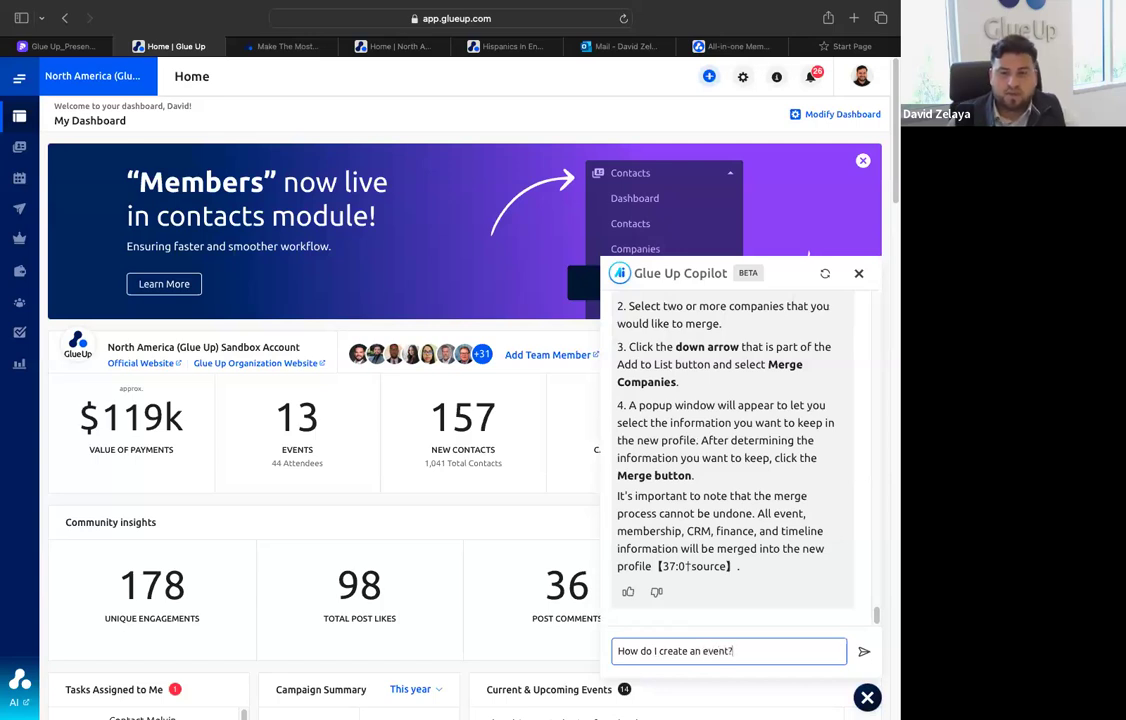
key("Return")
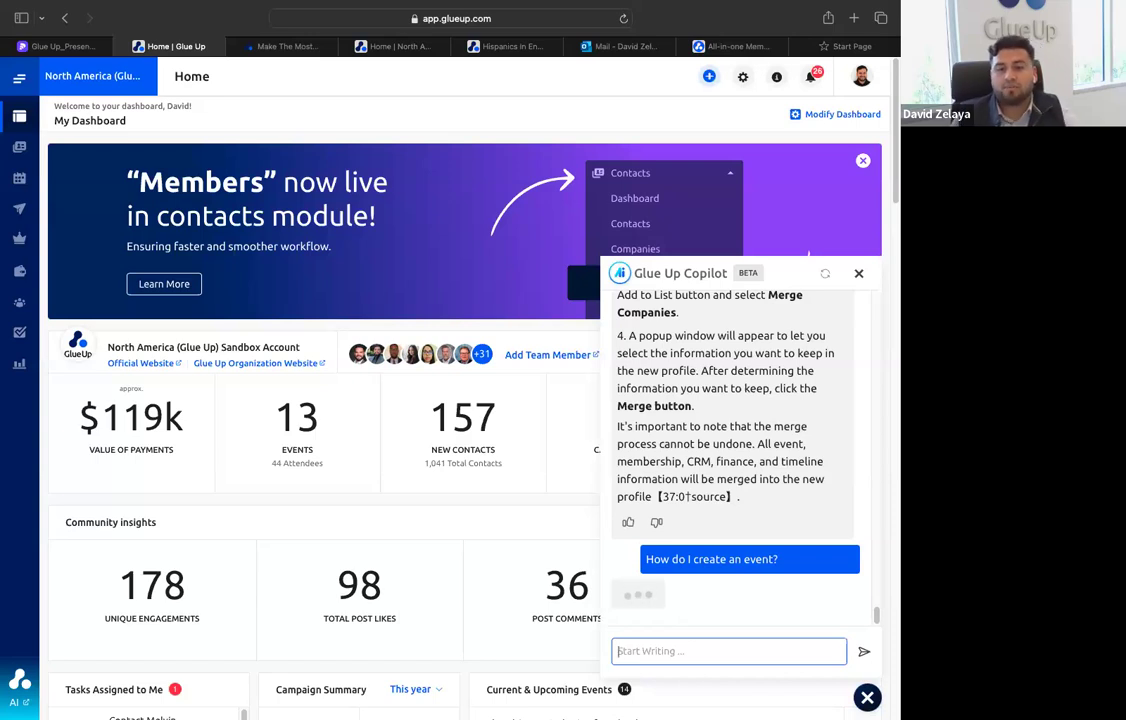
Look through the earlier questions and answers in the Glue Up Copilot conversation
scroll(714, 543, "up", 5)
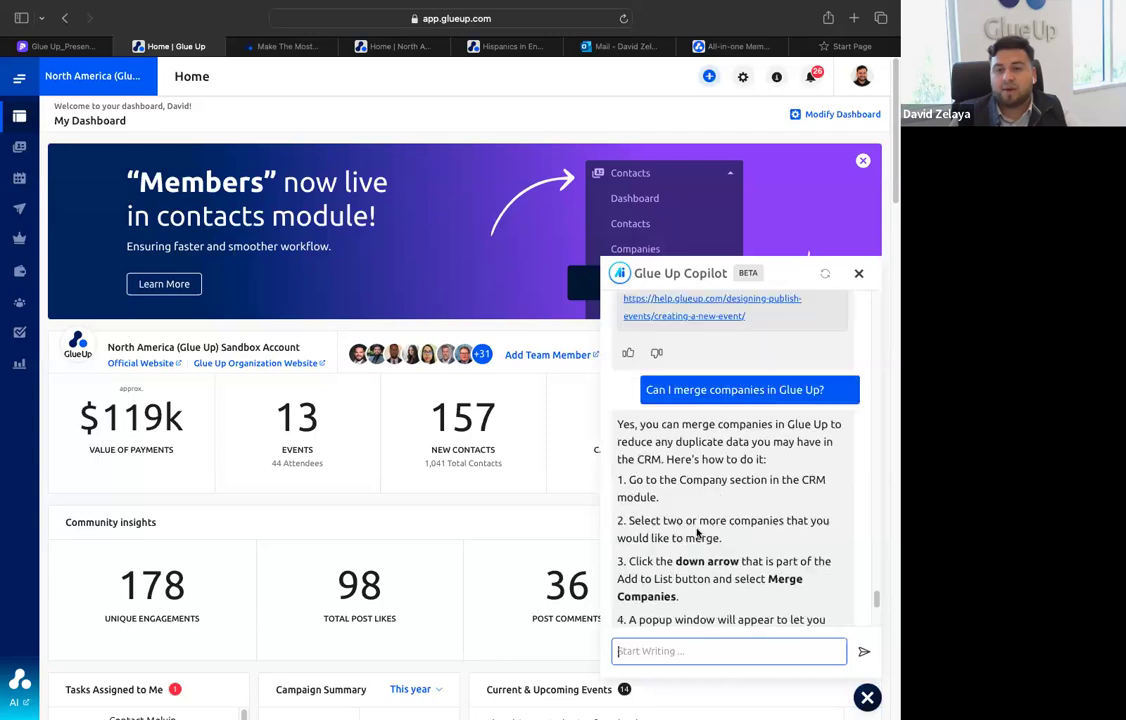
scroll(697, 533, "down", 1)
scroll(690, 530, "up", 6)
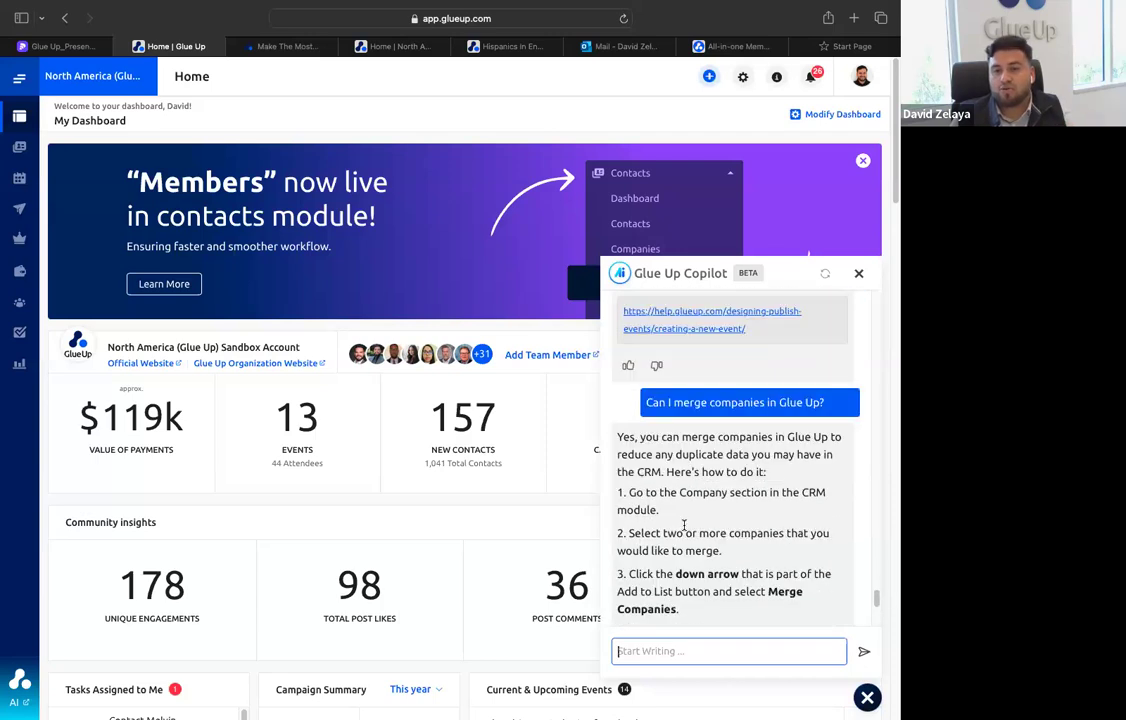
Read through Glue Up Copilot's answer to "How do I create an event?", including the help links it provides
scroll(680, 526, "down", 10)
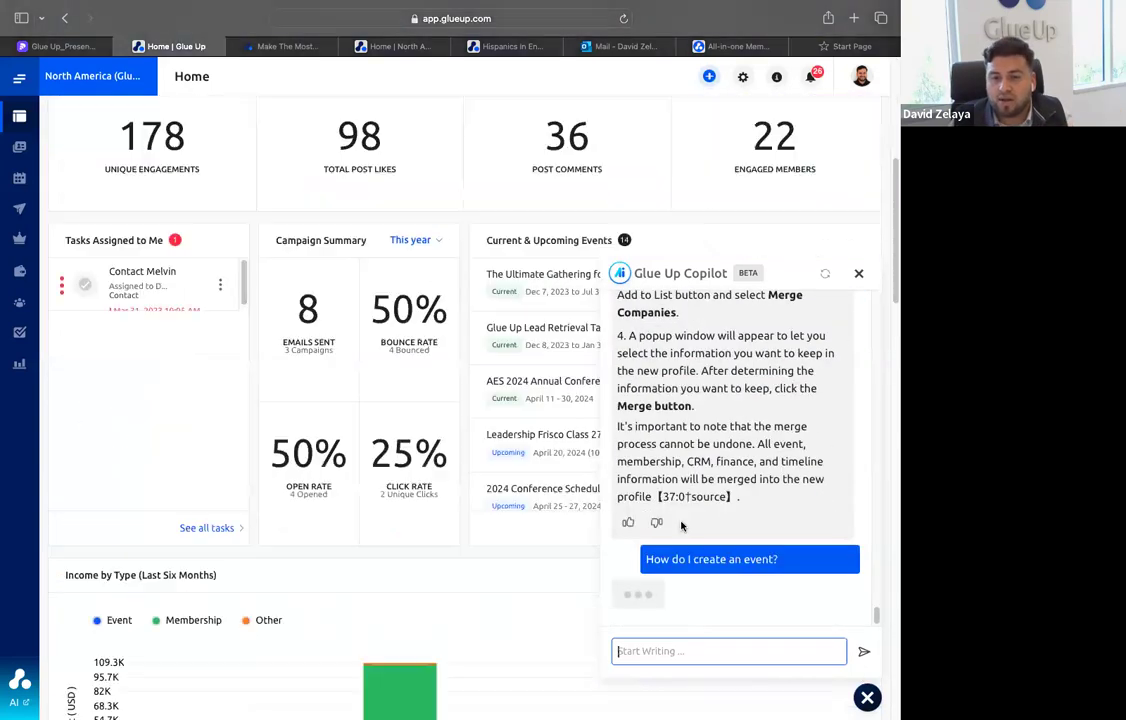
scroll(454, 460, "up", 3)
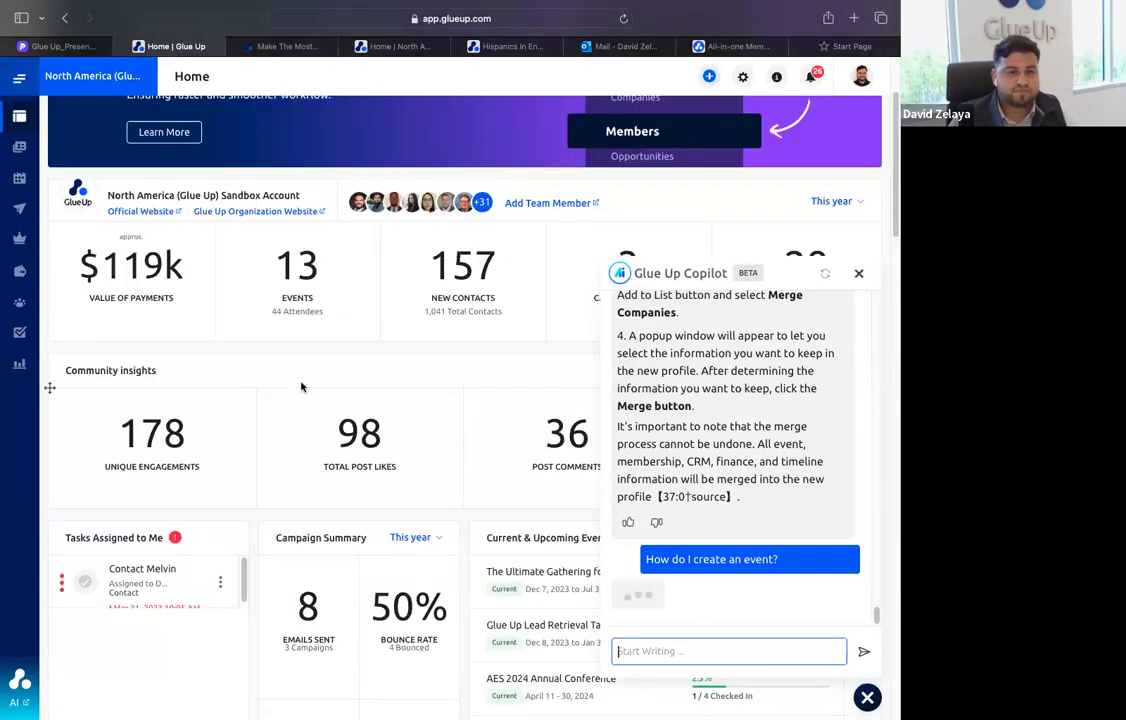
scroll(733, 519, "up", 3)
scroll(738, 522, "up", 3)
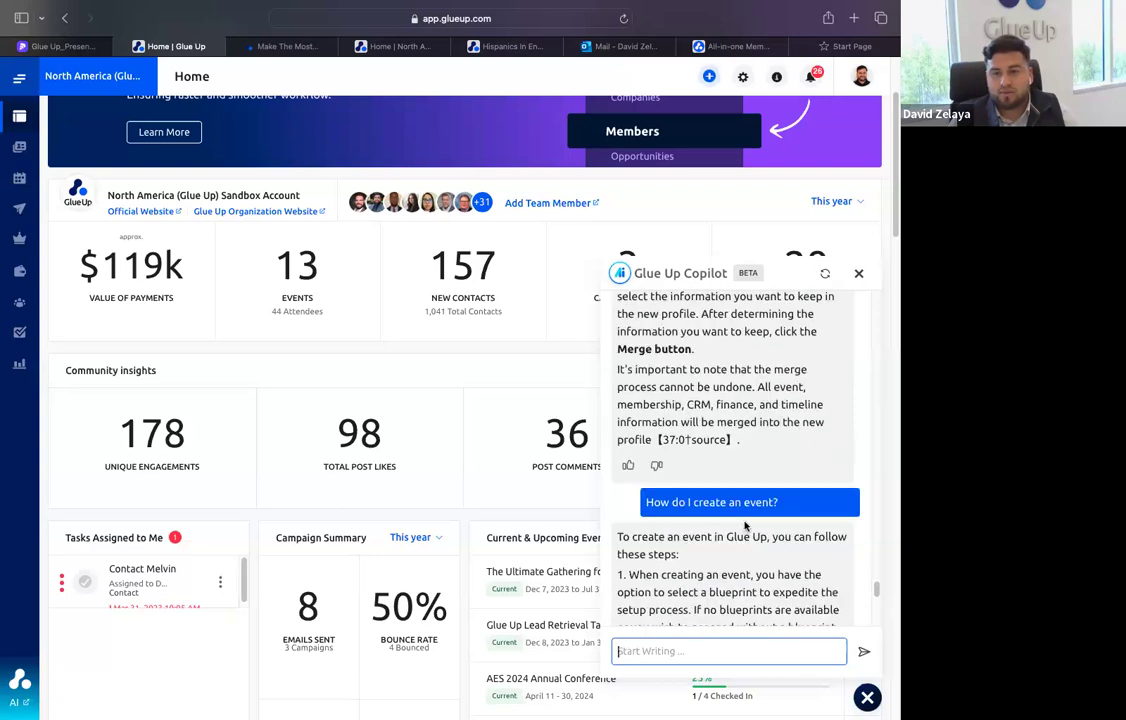
scroll(706, 538, "down", 2)
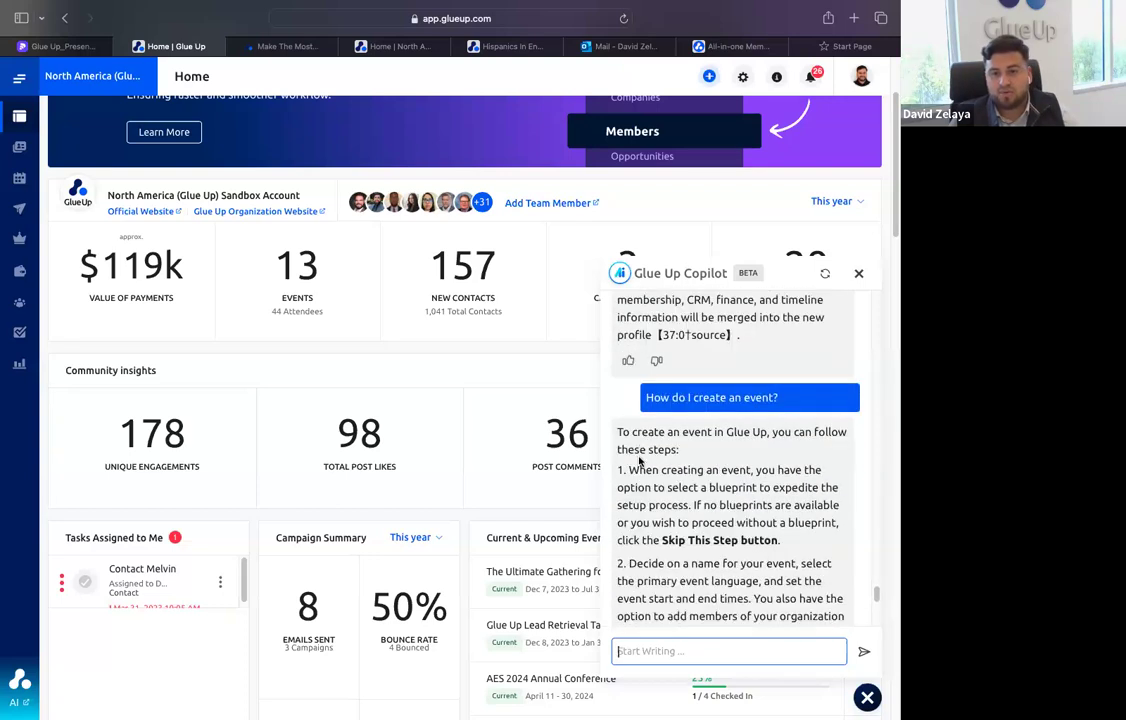
scroll(635, 480, "down", 5)
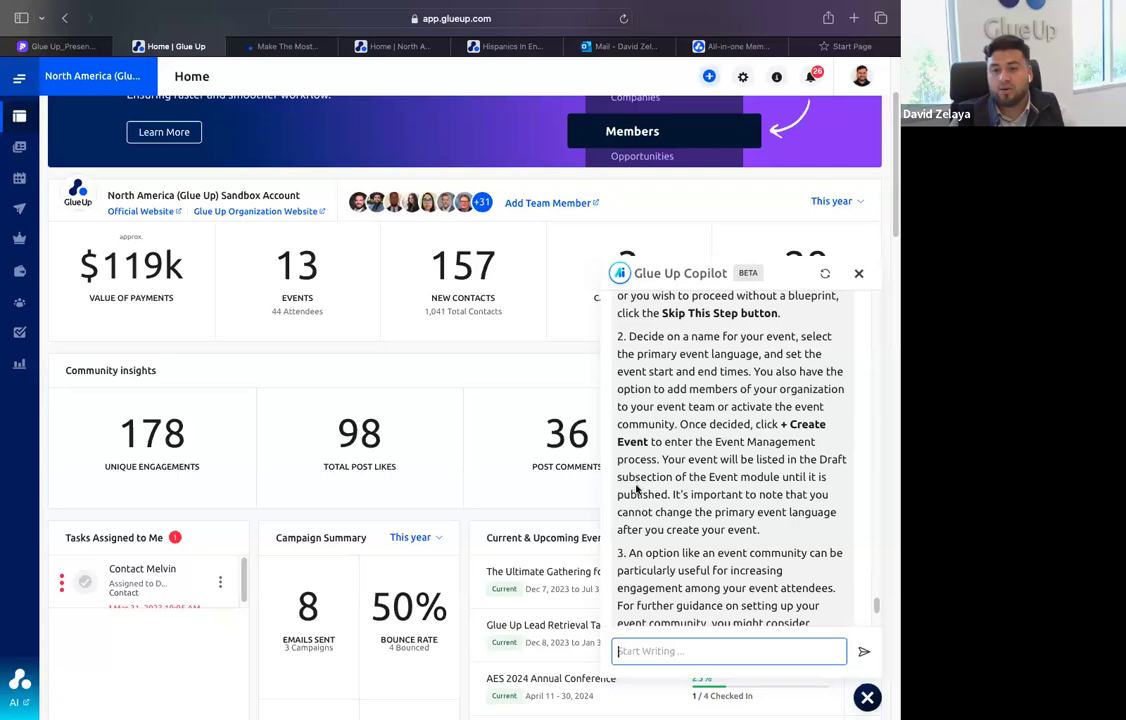
scroll(640, 490, "down", 2)
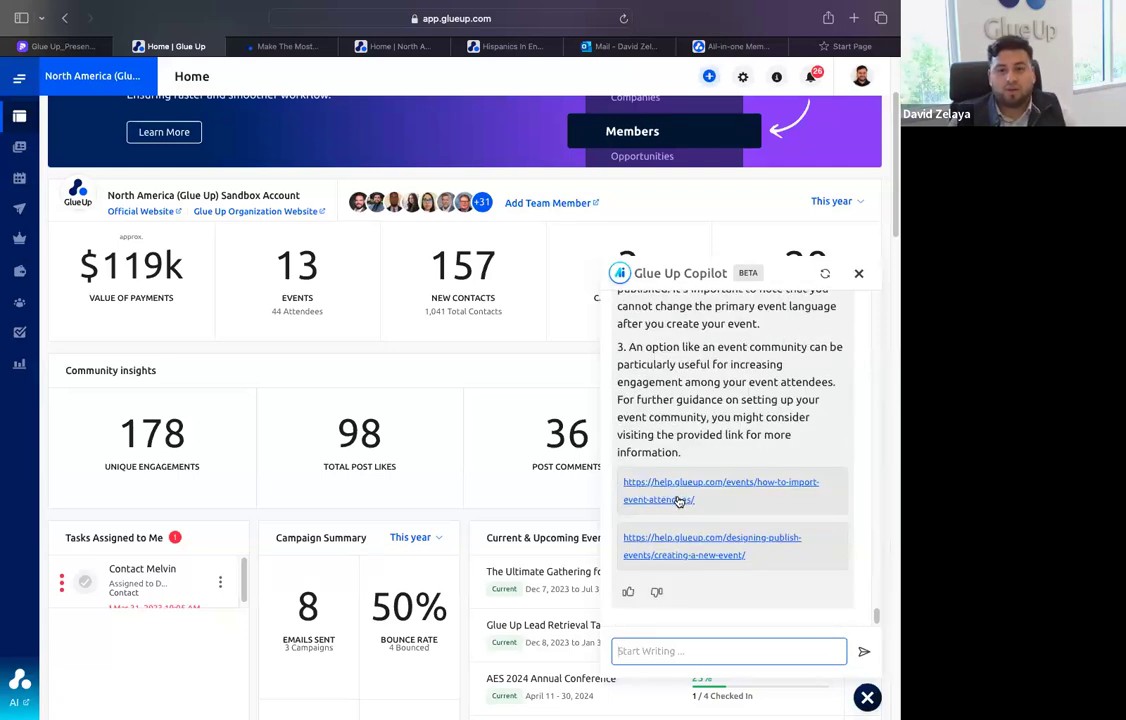
View the linked "How To Import Event Attendees" help article through its template and field-mapping instructions, and close it
left_click(678, 500)
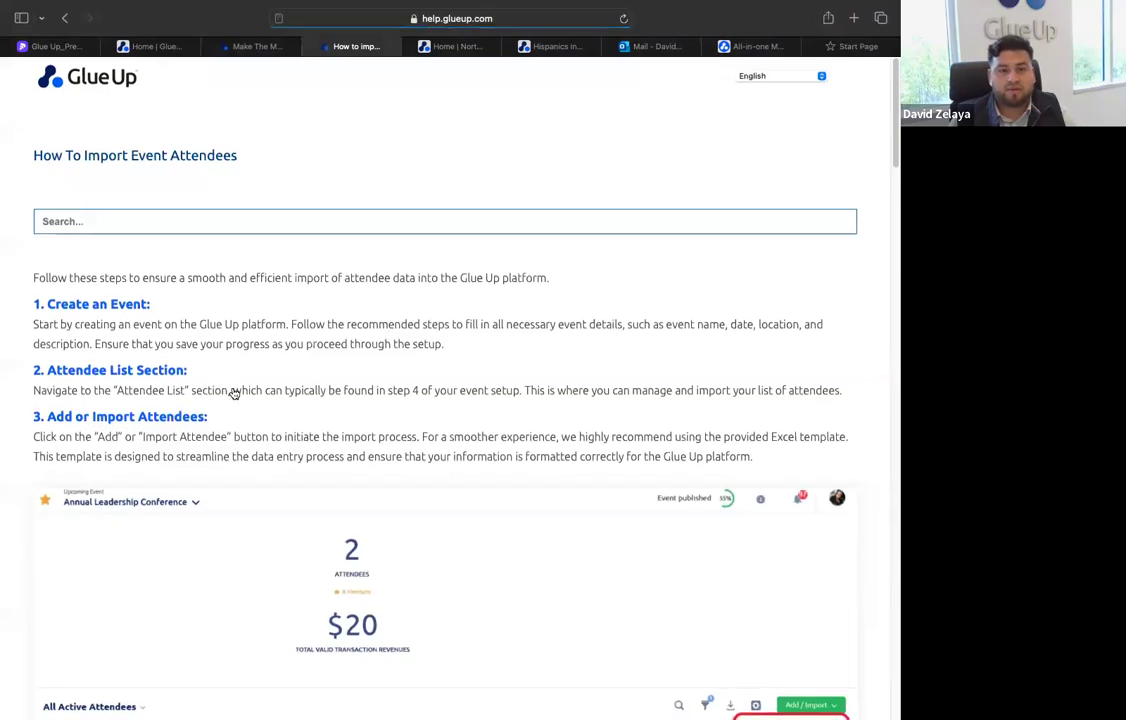
scroll(233, 393, "down", 15)
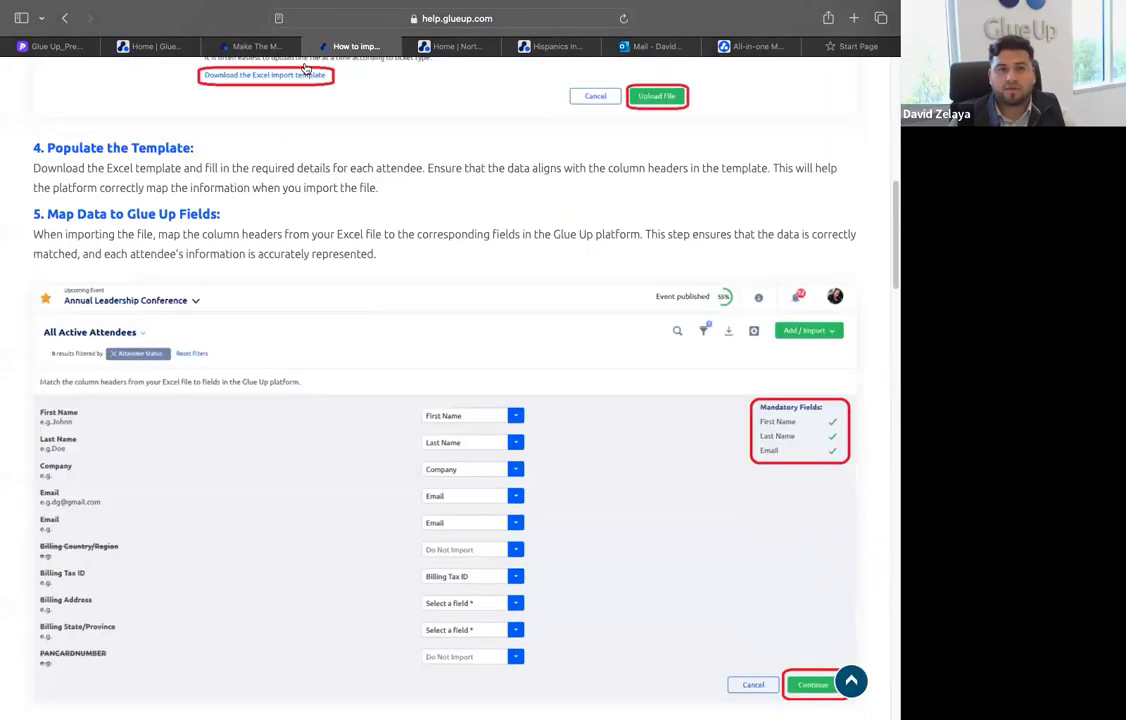
key("super+w")
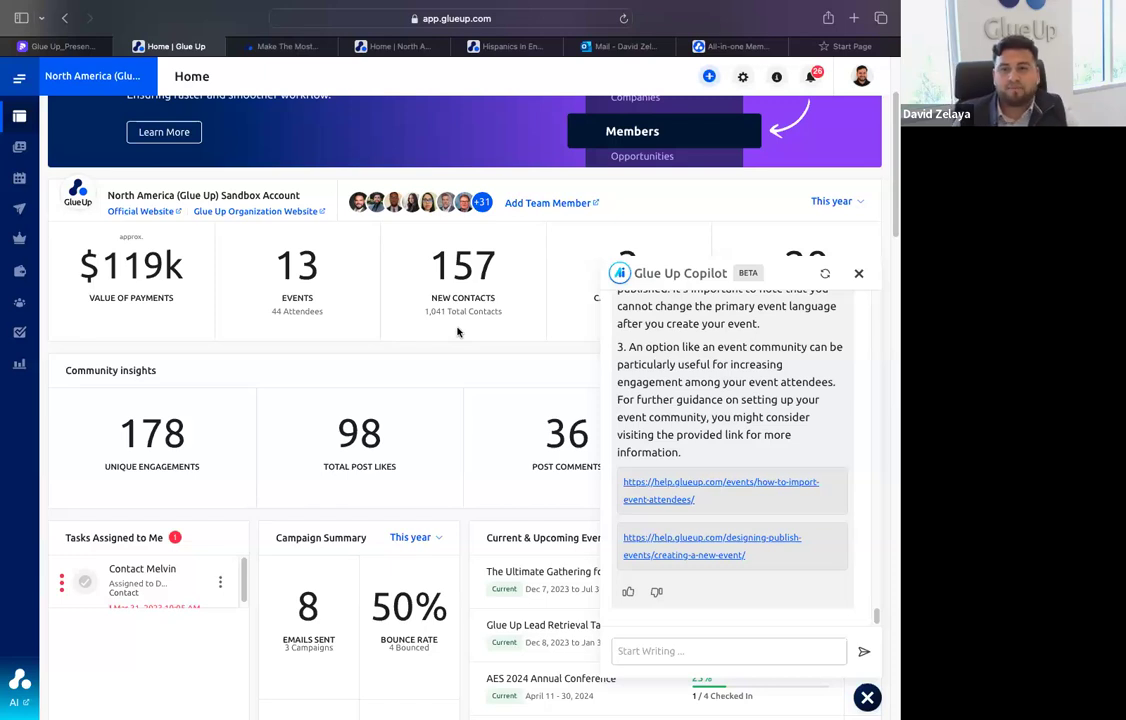
Minimize the Glue Up Copilot chat and bring the full home dashboard back into view with its module navigation
left_click(859, 272)
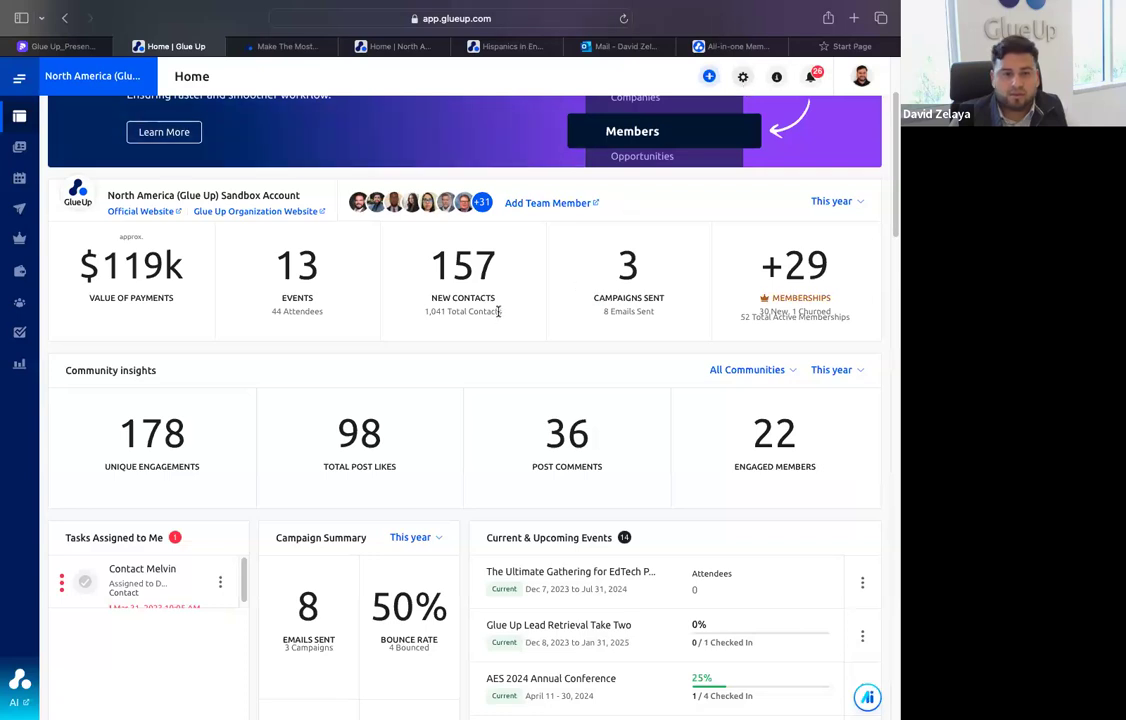
scroll(102, 357, "up", 3)
mouse_move(75, 235)
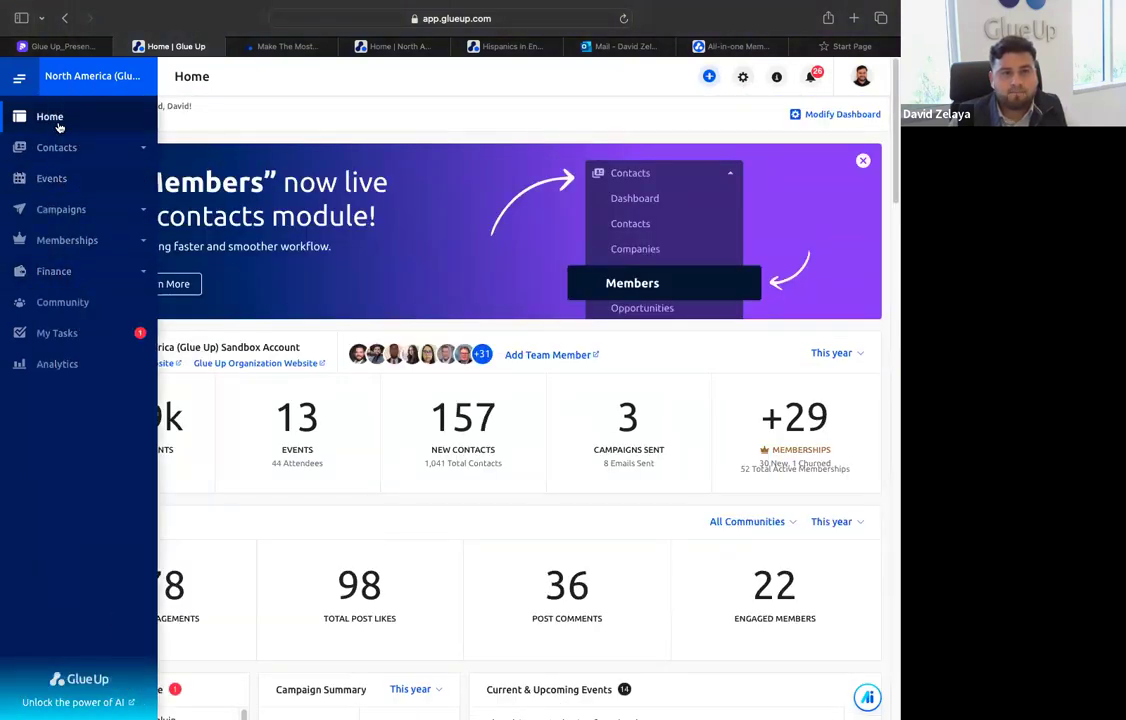